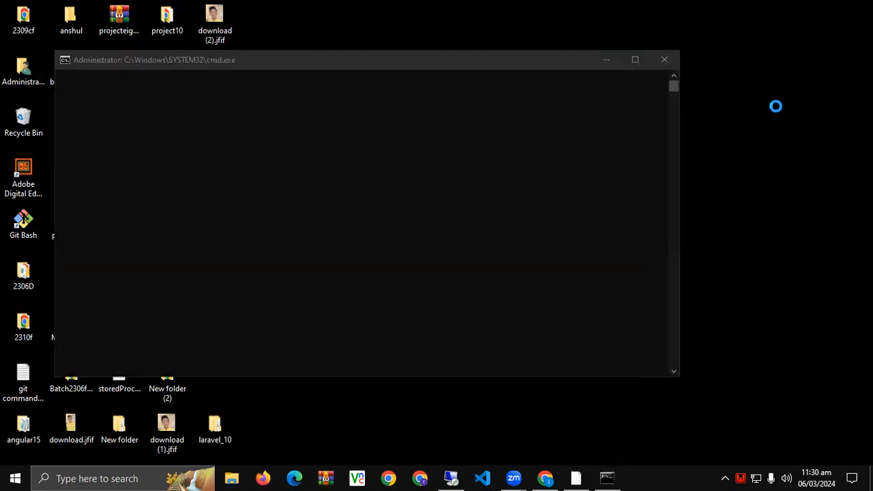
Step: Refresh the desktop twice and expand the hidden notification-area icons to check WampServer
{"action": "right_click", "coordinate": [764, 62]}
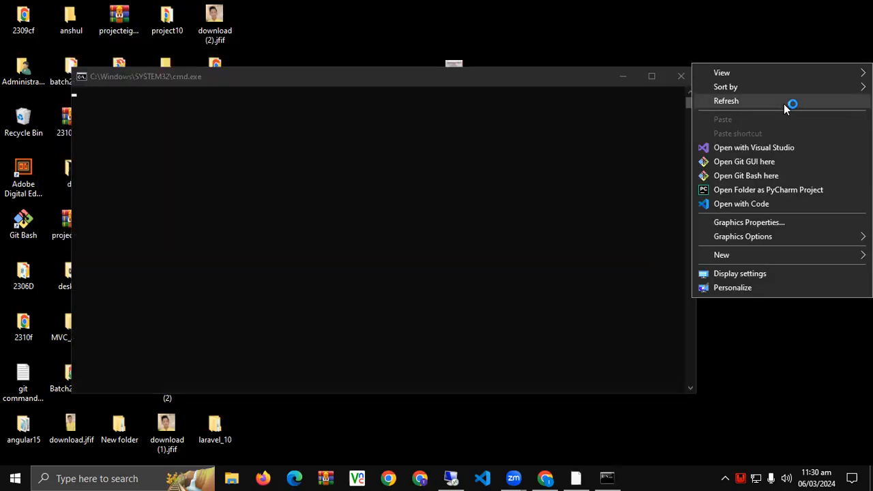
{"action": "left_click", "coordinate": [784, 104]}
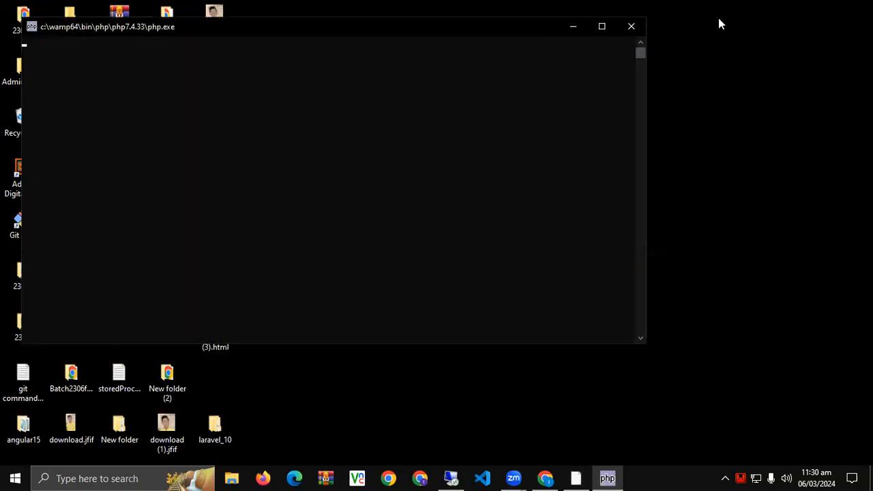
{"action": "right_click", "coordinate": [753, 55]}
{"action": "left_click", "coordinate": [761, 91]}
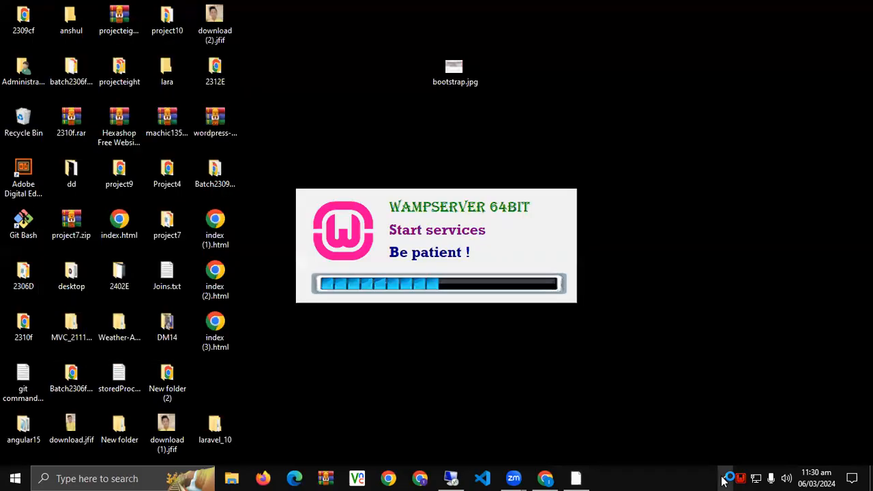
{"action": "left_click", "coordinate": [724, 481]}
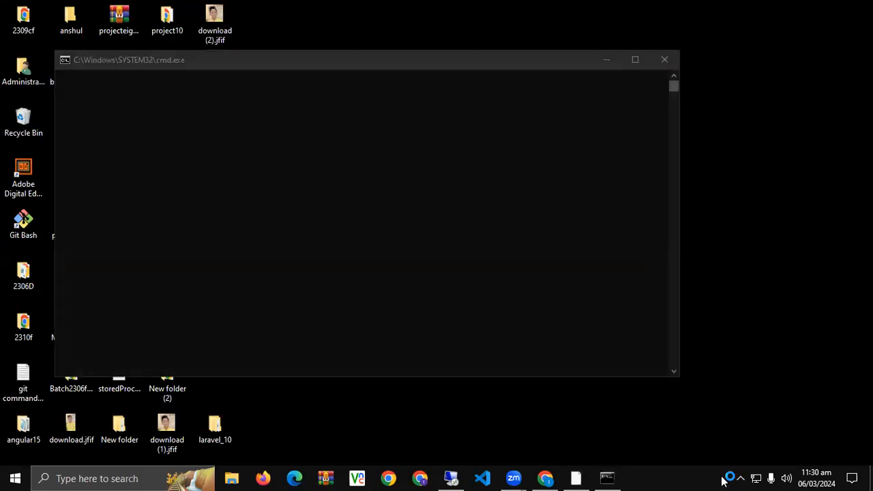
{"action": "left_click", "coordinate": [738, 480]}
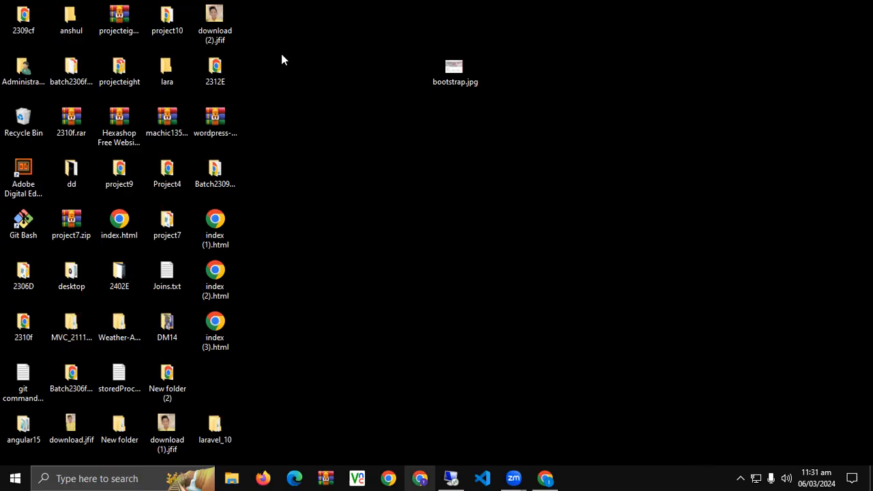
Step: Load localhost:2124/dm-14 and accept switching to the existing Chrome profile
{"action": "type", "text": "lo"}
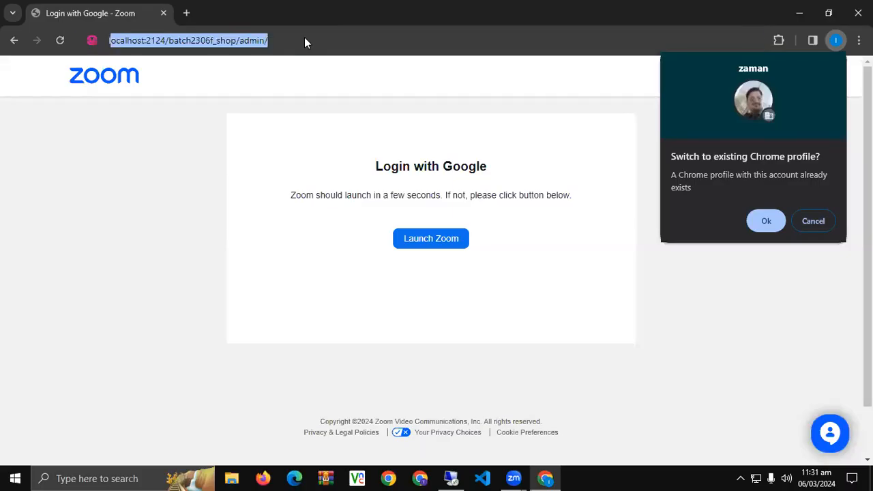
{"action": "key", "text": "End"}
{"action": "key", "text": "BackSpace"}
{"action": "type", "text": "\\"}
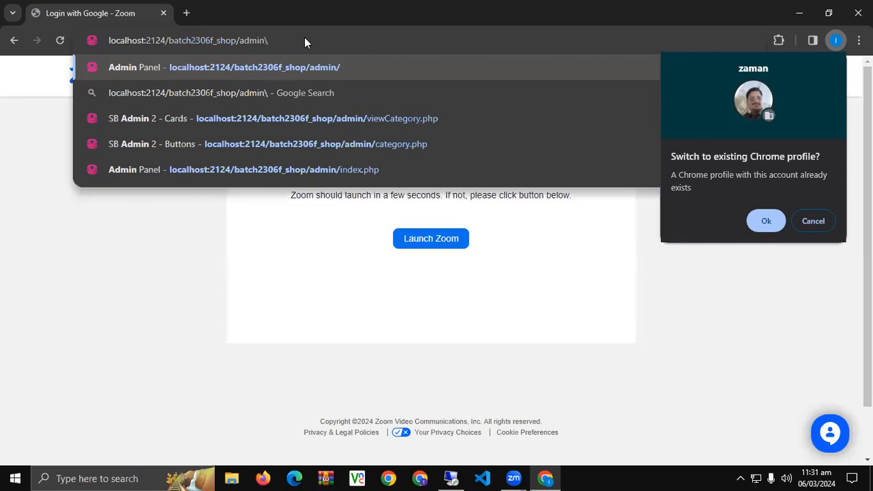
{"action": "key", "text": "BackSpace"}
{"action": "key", "text": "BackSpace"}
{"action": "key", "text": "BackSpace"}
{"action": "key", "text": "BackSpace"}
{"action": "key", "text": "BackSpace"}
{"action": "key", "text": "BackSpace"}
{"action": "key", "text": "BackSpace"}
{"action": "key", "text": "BackSpace"}
{"action": "key", "text": "BackSpace"}
{"action": "key", "text": "BackSpace"}
{"action": "key", "text": "BackSpace"}
{"action": "key", "text": "BackSpace"}
{"action": "key", "text": "BackSpace"}
{"action": "key", "text": "BackSpace"}
{"action": "key", "text": "BackSpace"}
{"action": "key", "text": "BackSpace"}
{"action": "key", "text": "BackSpace"}
{"action": "key", "text": "BackSpace"}
{"action": "key", "text": "BackSpace"}
{"action": "key", "text": "BackSpace"}
{"action": "type", "text": "d"}
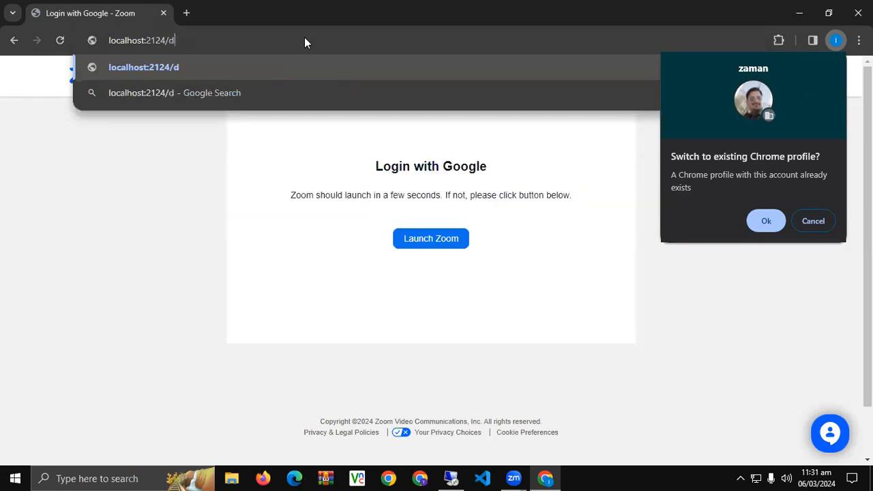
{"action": "type", "text": "m-"}
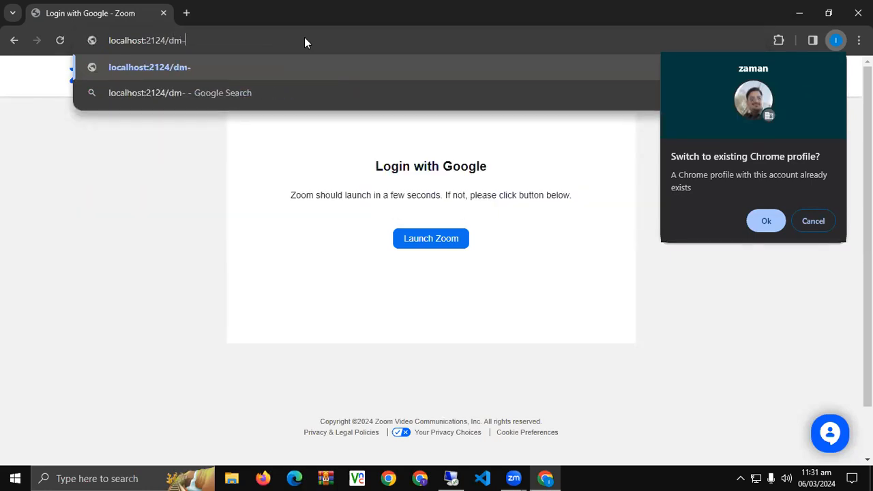
{"action": "type", "text": "14"}
{"action": "key", "text": "Return"}
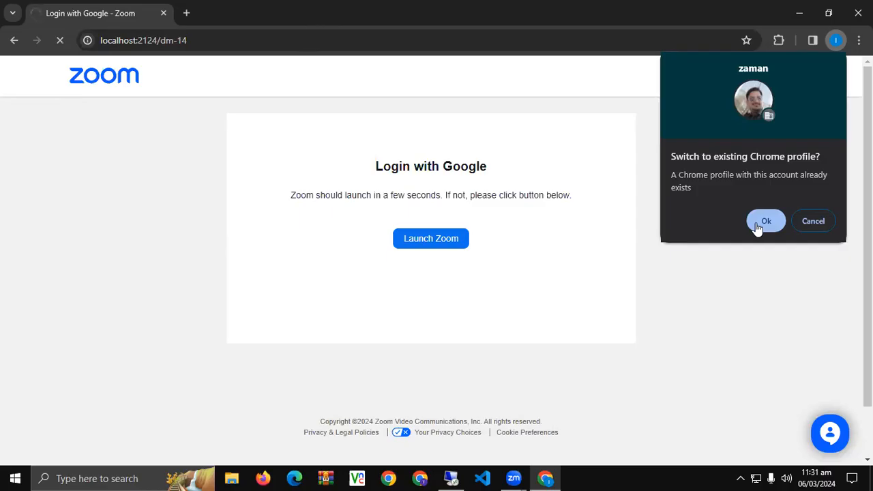
{"action": "key", "text": "Return"}
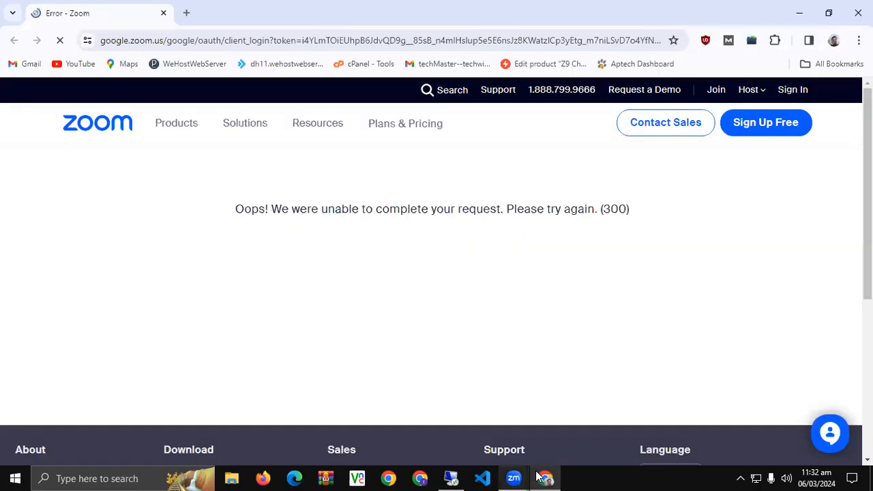
Step: Load the dm-14 login page at localhost:2124/dm-14/wp-login.php
{"action": "left_click", "coordinate": [544, 477]}
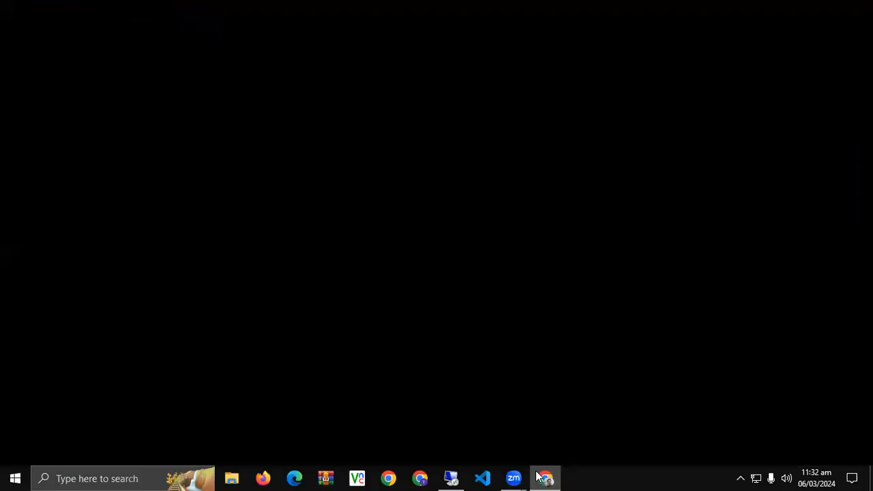
{"action": "left_click", "coordinate": [164, 41]}
{"action": "type", "text": "lo"}
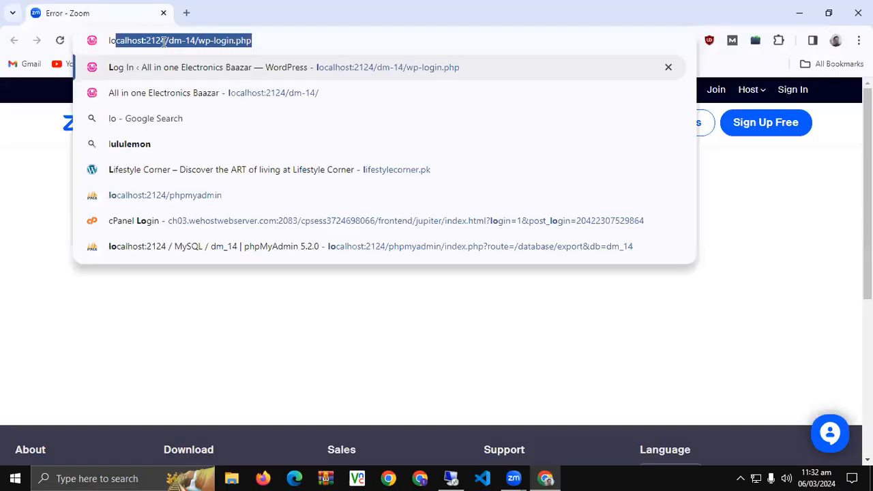
{"action": "type", "text": "cal"}
{"action": "key", "text": "Right"}
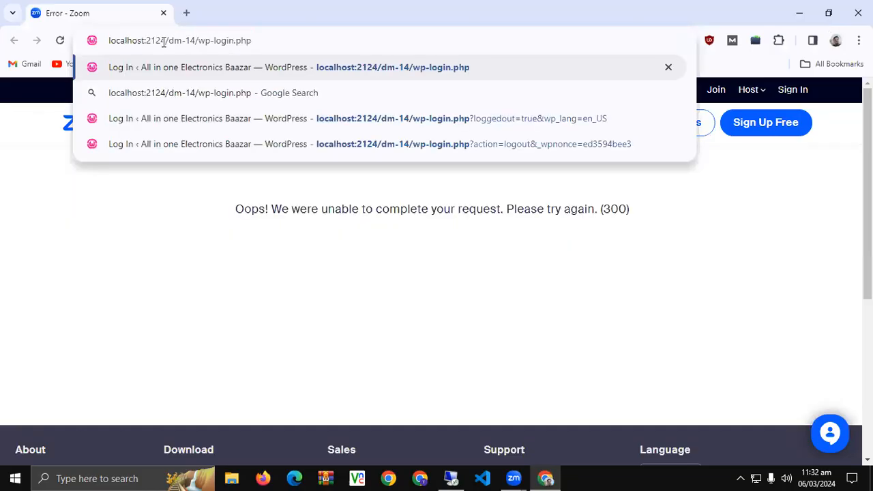
{"action": "key", "text": "Return"}
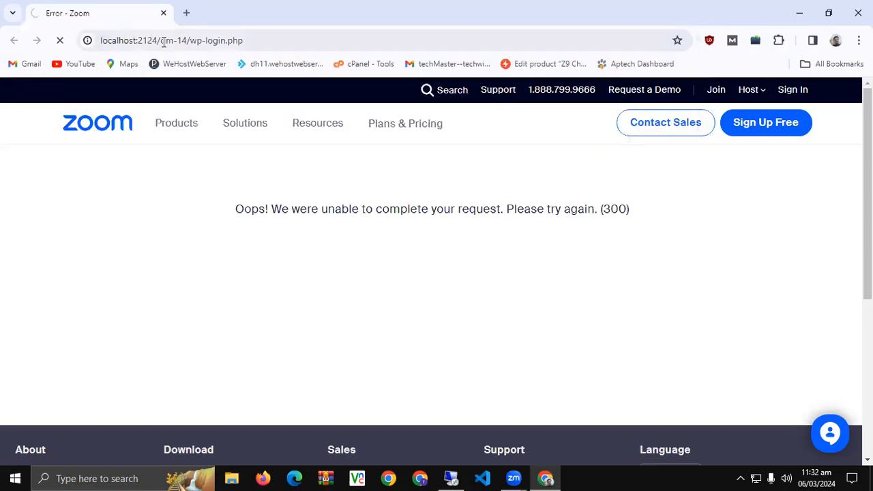
Step: Open a new tab for the ch03.wehostwebserver.com cPanel address and bring up Chrome's main menu
{"action": "key", "text": "ctrl+t"}
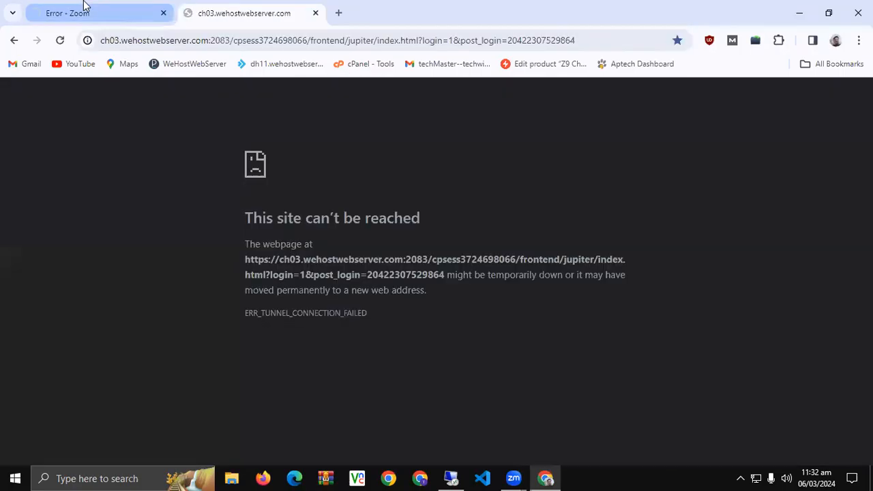
{"action": "key", "text": "super+d"}
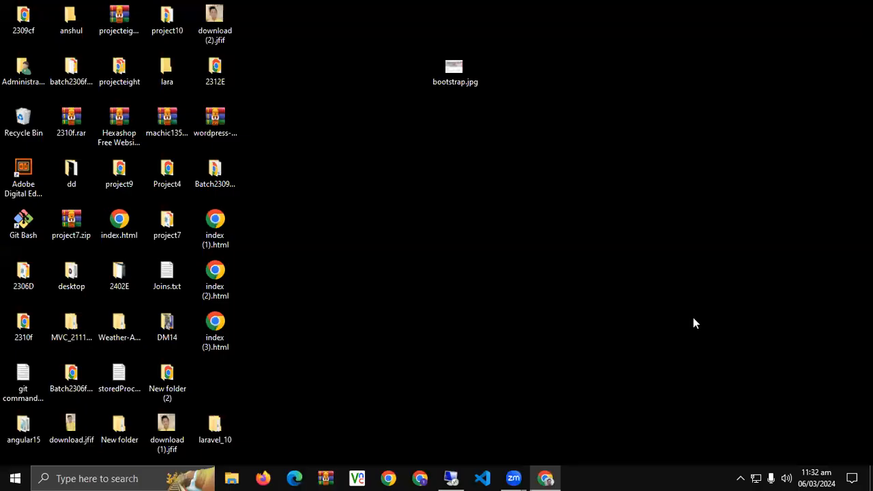
{"action": "key", "text": "super+d"}
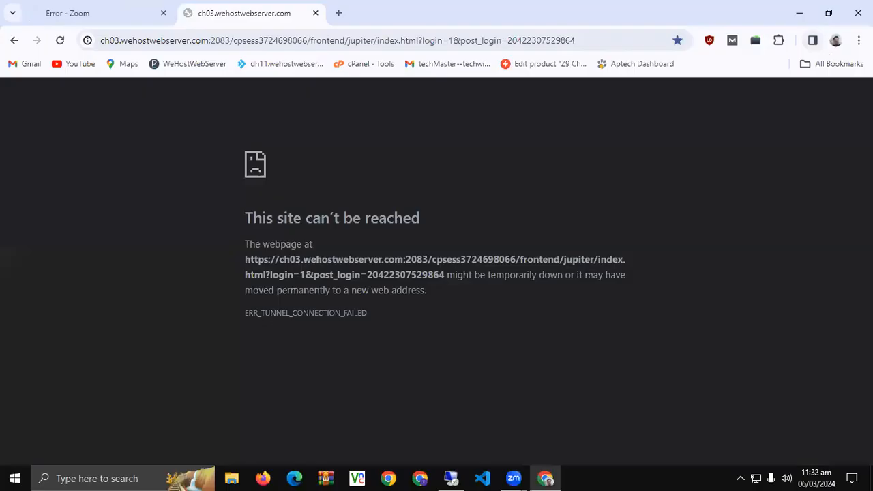
{"action": "key", "text": "alt+f"}
{"action": "scroll", "coordinate": [710, 330], "scroll_direction": "down", "scroll_amount": 2}
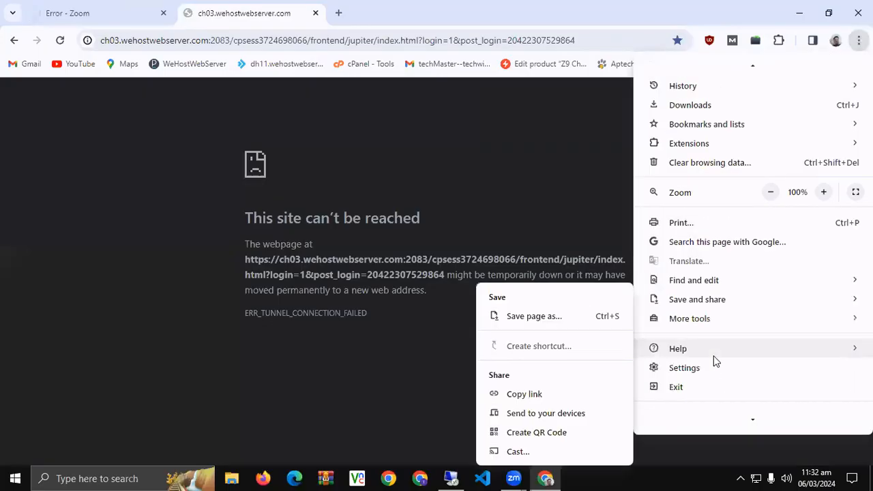
Step: Find 'proxy' in Chrome settings and switch off the Windows manual proxy server
{"action": "left_click", "coordinate": [713, 364]}
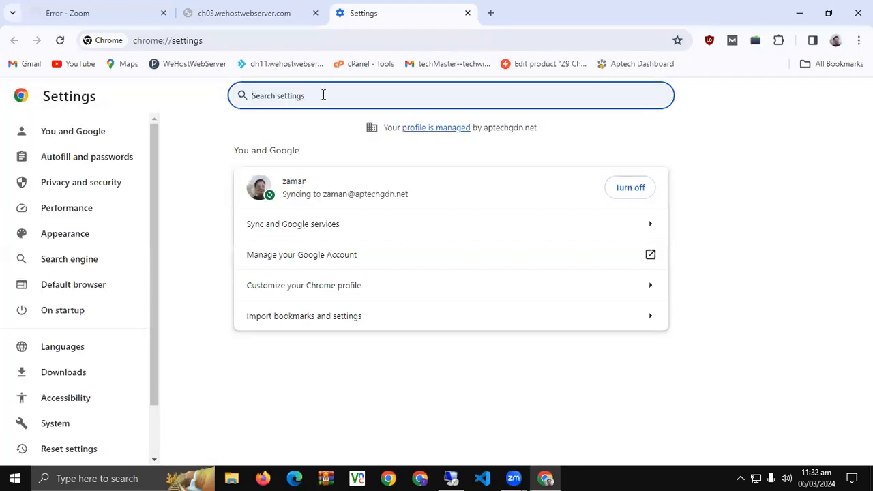
{"action": "type", "text": "xy"}
{"action": "left_click", "coordinate": [353, 242]}
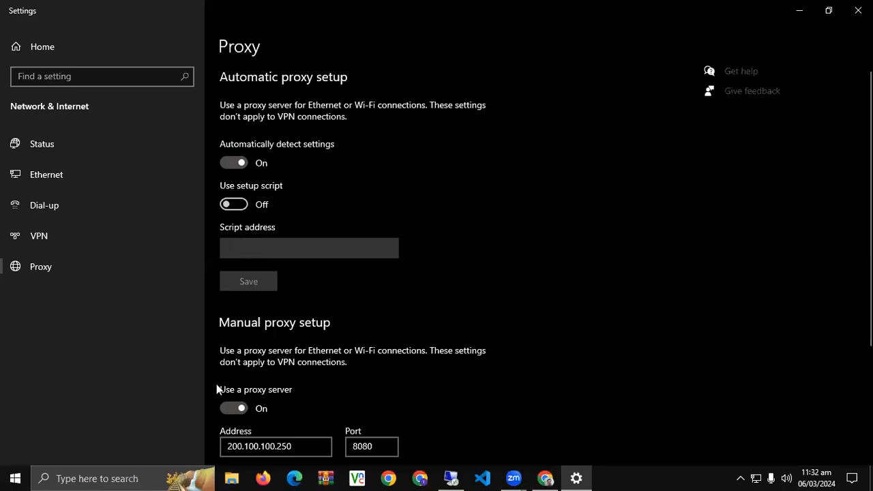
{"action": "left_click", "coordinate": [234, 408]}
{"action": "scroll", "coordinate": [246, 395], "scroll_direction": "down", "scroll_amount": 3}
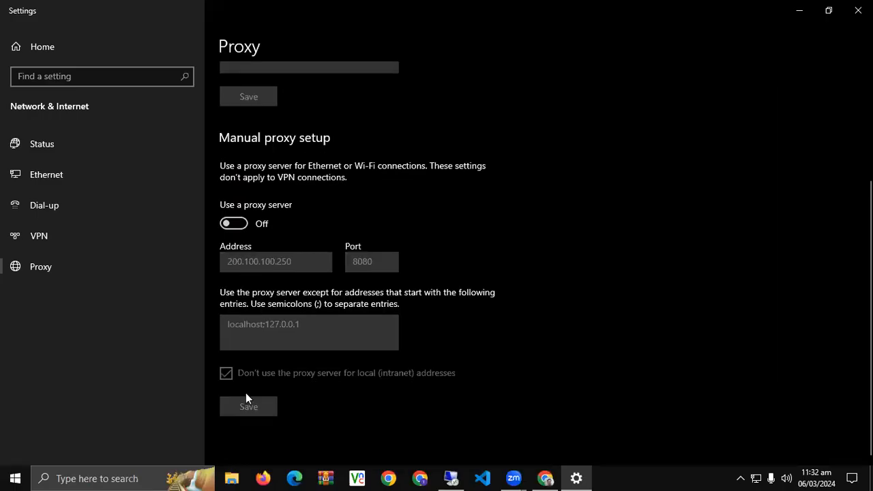
{"action": "key", "text": "alt+F4"}
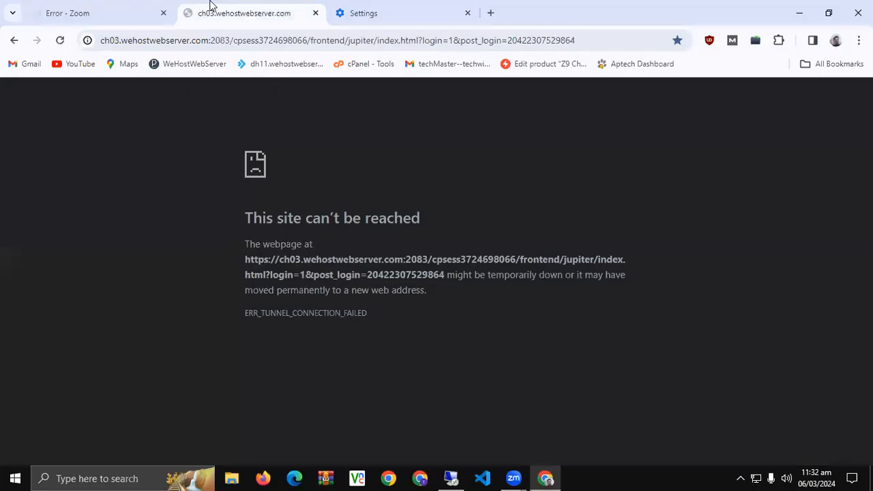
{"action": "key", "text": "ctrl+l"}
{"action": "left_click", "coordinate": [107, 8]}
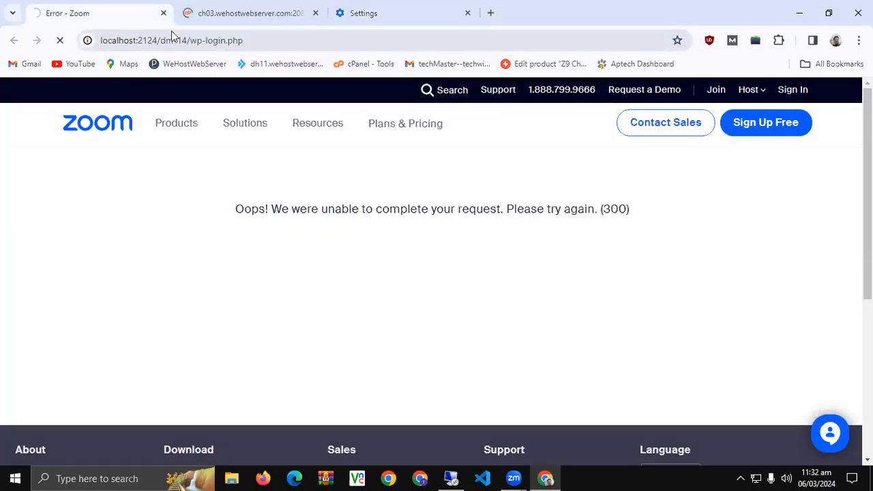
{"action": "left_click", "coordinate": [267, 43]}
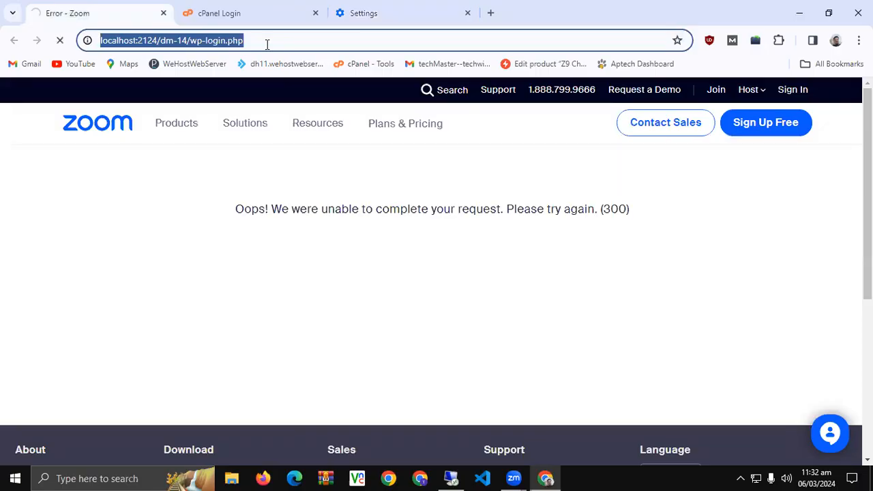
{"action": "left_click", "coordinate": [267, 44]}
{"action": "left_click", "coordinate": [260, 11]}
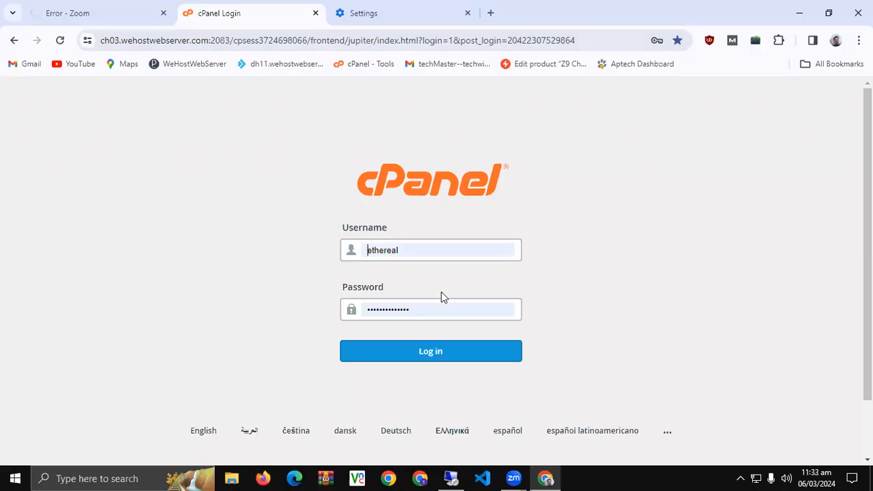
{"action": "left_click", "coordinate": [428, 351]}
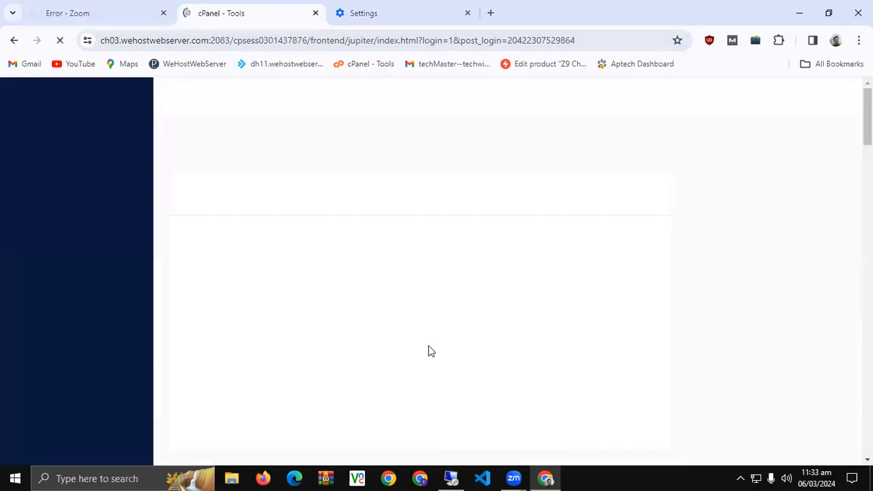
{"action": "scroll", "coordinate": [681, 284], "scroll_direction": "down", "scroll_amount": 4}
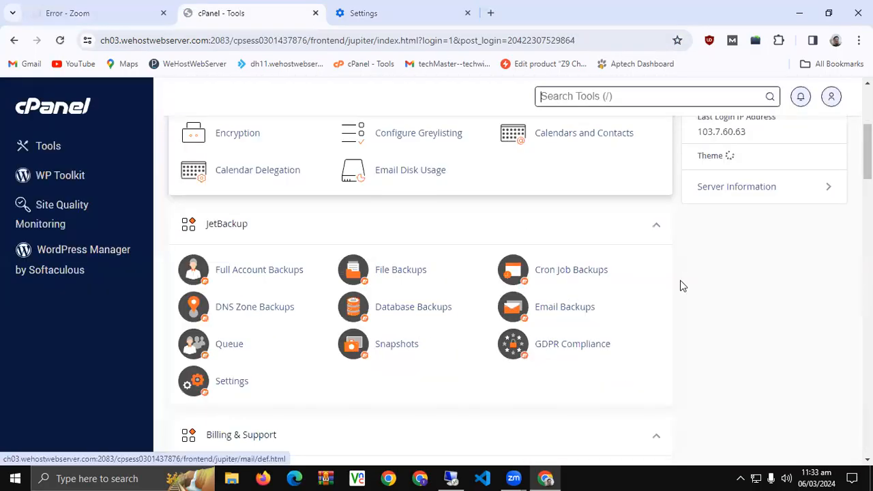
{"action": "scroll", "coordinate": [664, 293], "scroll_direction": "down", "scroll_amount": 3}
{"action": "scroll", "coordinate": [680, 302], "scroll_direction": "down", "scroll_amount": 5}
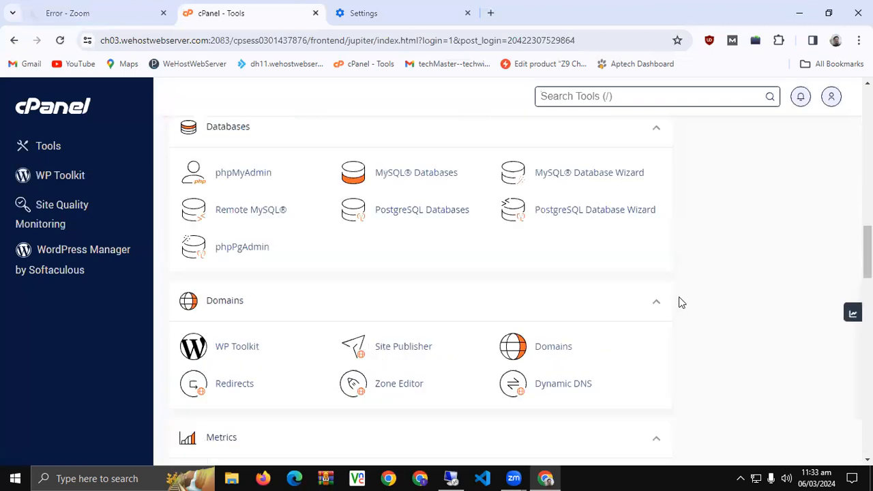
{"action": "scroll", "coordinate": [687, 301], "scroll_direction": "up", "scroll_amount": 5}
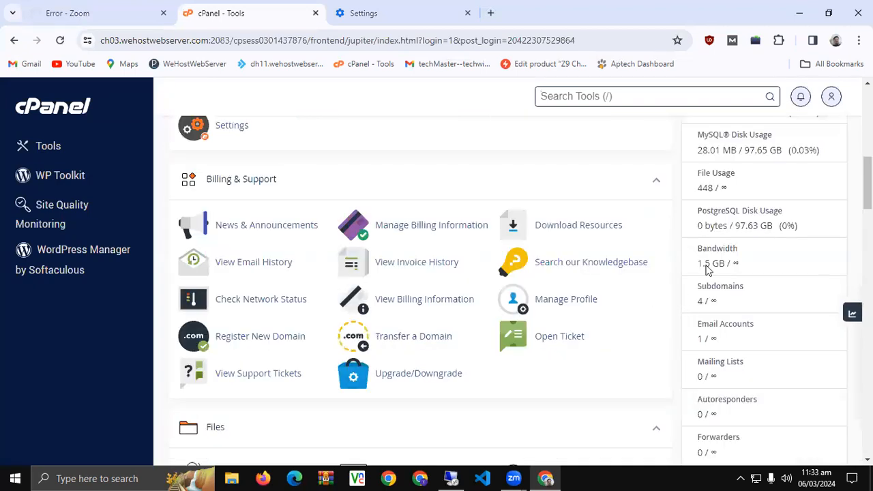
{"action": "left_click_drag", "start_coordinate": [695, 264], "coordinate": [723, 266]}
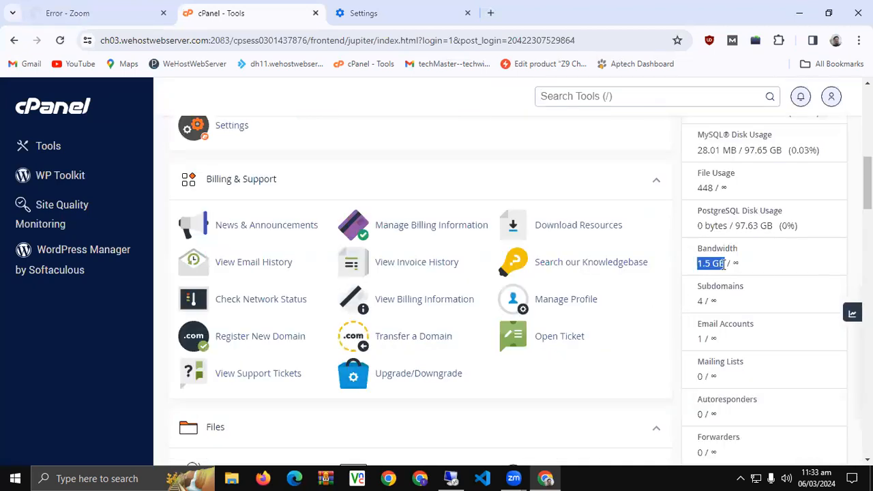
{"action": "left_click_drag", "start_coordinate": [696, 301], "coordinate": [715, 301]}
{"action": "left_click", "coordinate": [712, 301]}
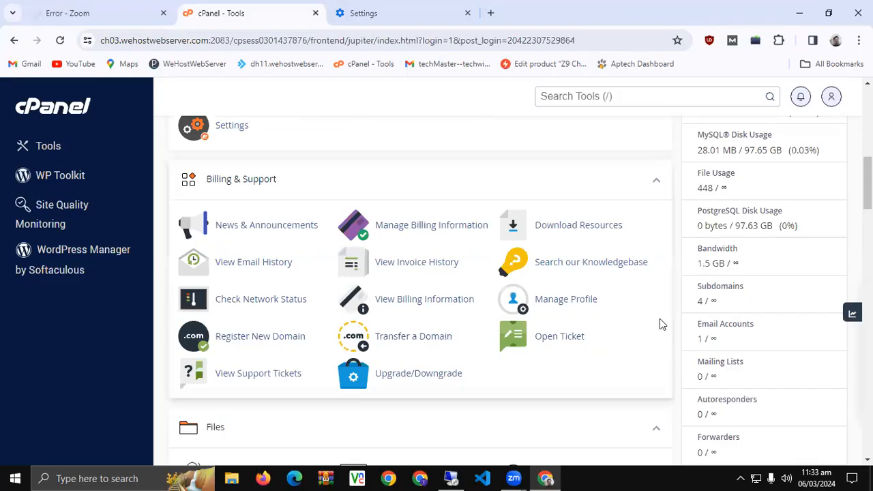
{"action": "scroll", "coordinate": [467, 285], "scroll_direction": "down", "scroll_amount": 3}
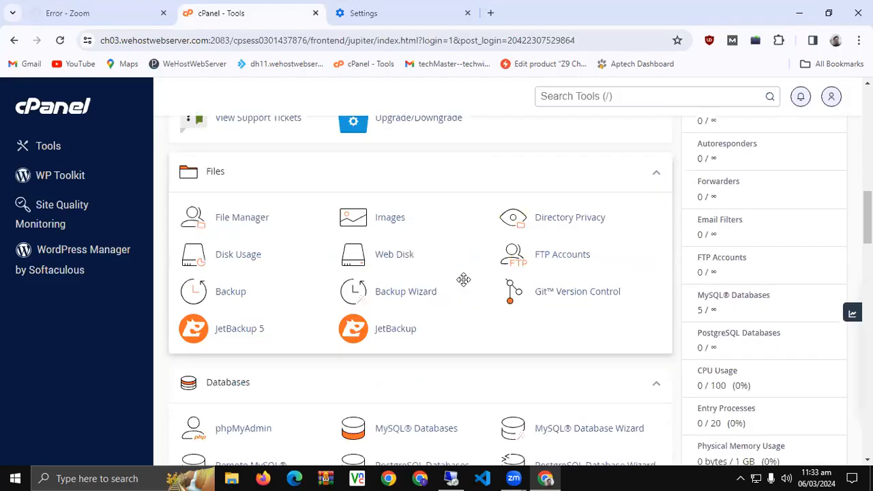
{"action": "scroll", "coordinate": [761, 285], "scroll_direction": "up", "scroll_amount": 5}
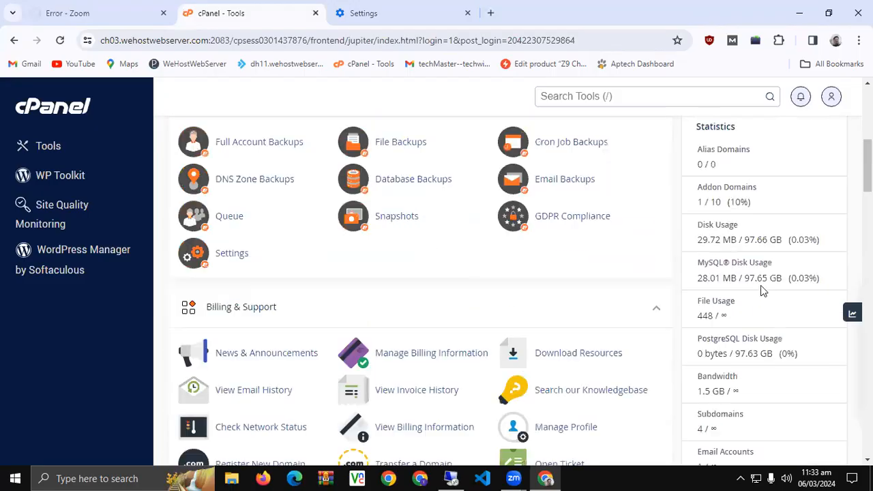
{"action": "scroll", "coordinate": [761, 285], "scroll_direction": "up", "scroll_amount": 3}
{"action": "scroll", "coordinate": [750, 269], "scroll_direction": "up", "scroll_amount": 3}
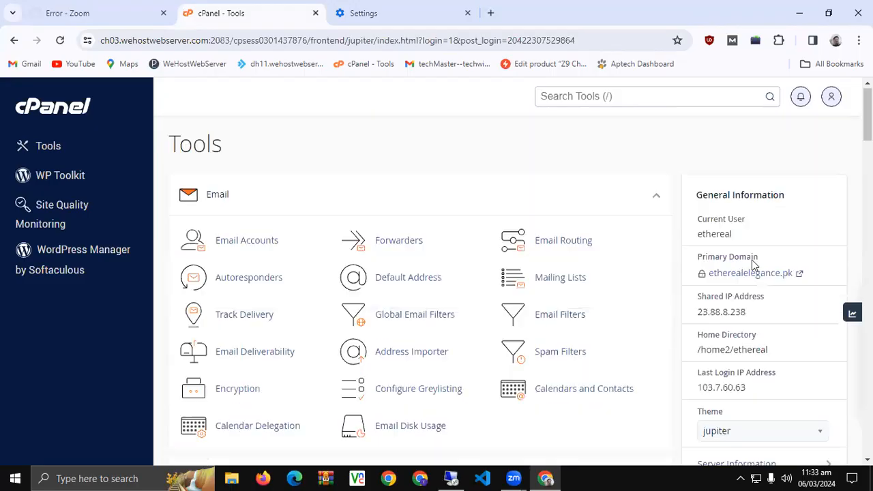
Step: Open the live etherealelegance.pk storefront from the Primary Domain link and select its address
{"action": "left_click", "coordinate": [728, 280]}
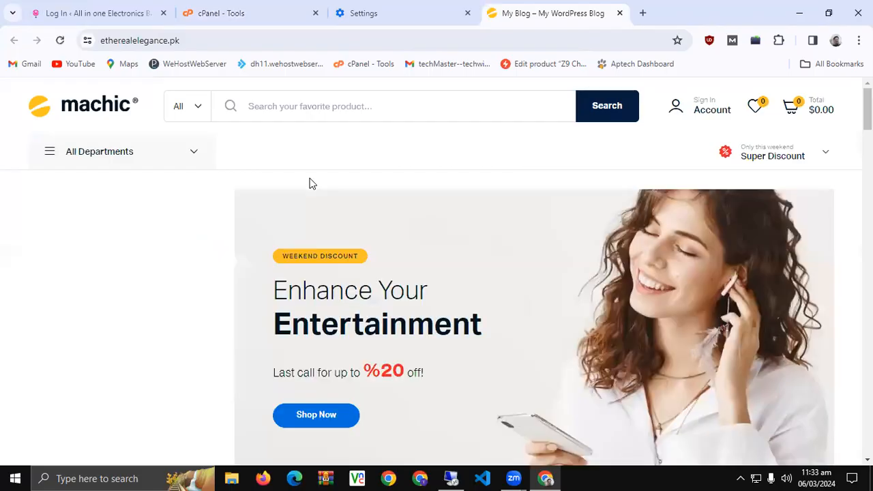
{"action": "left_click", "coordinate": [256, 42]}
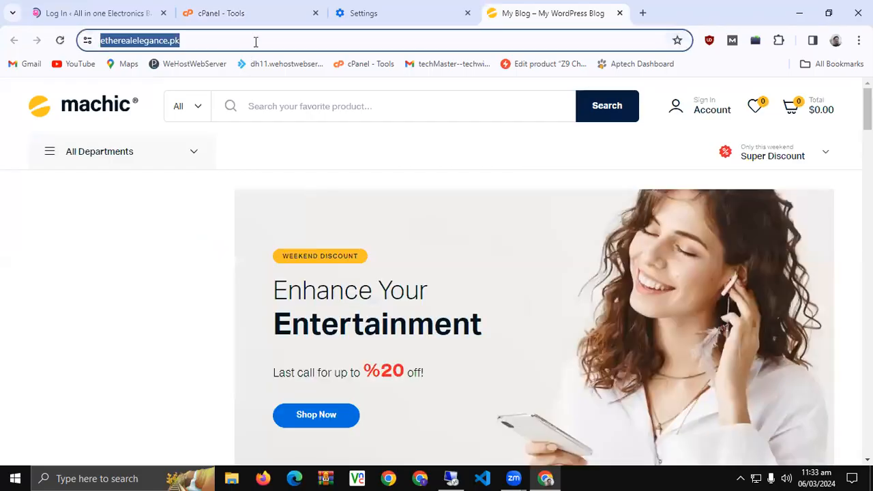
Step: Open WordPress Manager by Softaculous in a new tab, view its installations, then return to cPanel Tools
{"action": "left_click", "coordinate": [303, 6]}
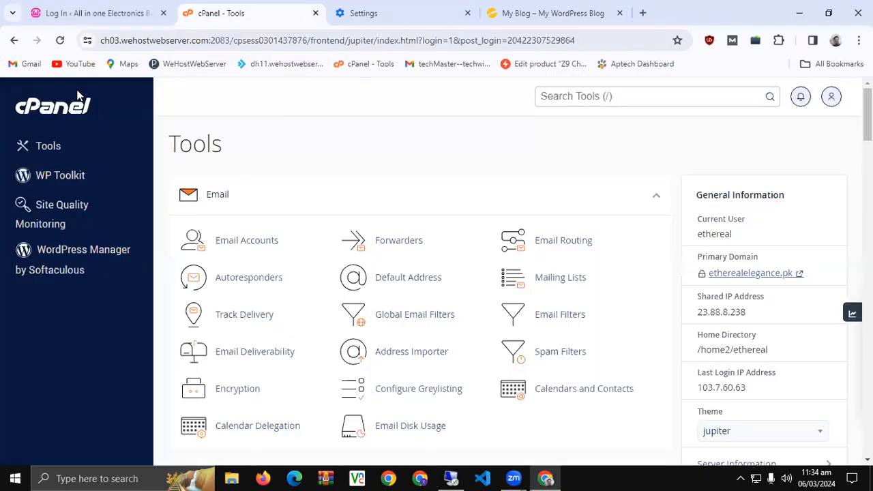
{"action": "middle_click", "coordinate": [87, 256]}
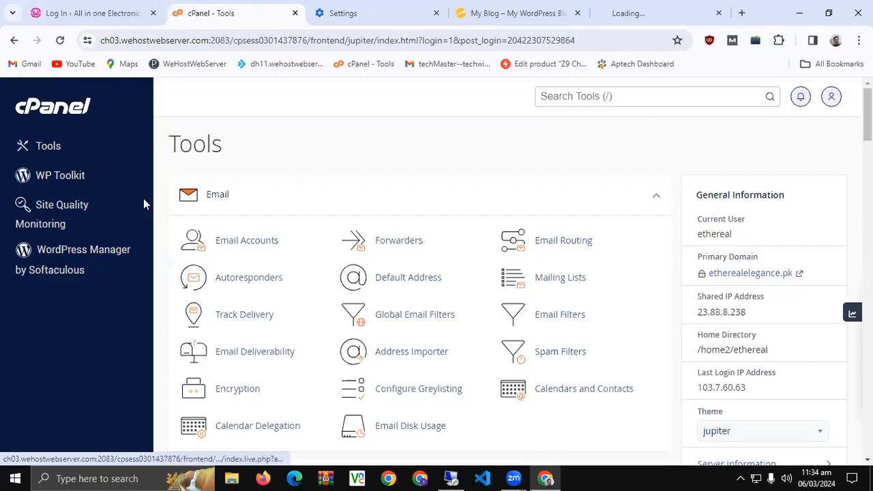
{"action": "left_click", "coordinate": [612, 7]}
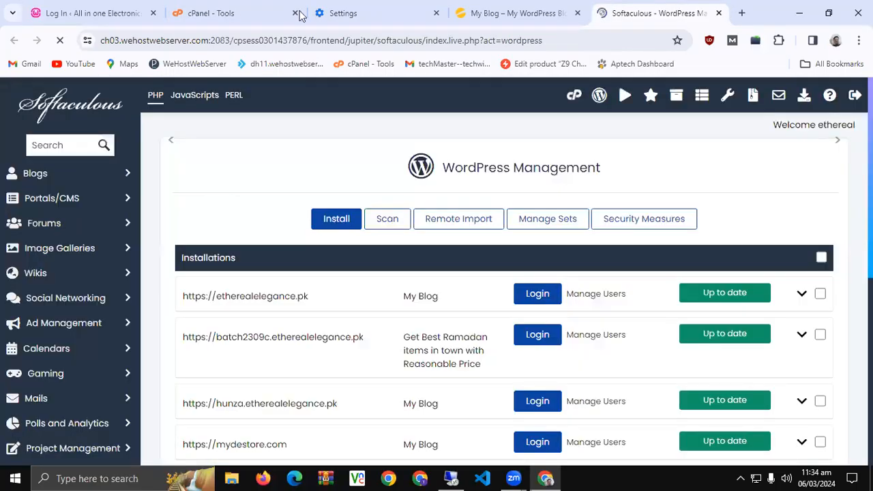
{"action": "key", "text": "ctrl+2"}
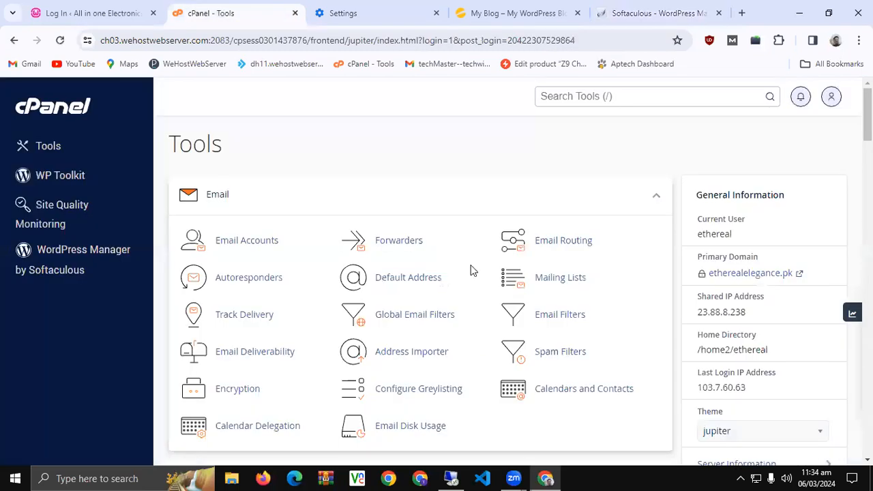
Step: Open the cPanel Domains page and scroll to the new-domain form
{"action": "scroll", "coordinate": [472, 271], "scroll_direction": "down", "scroll_amount": 4}
{"action": "scroll", "coordinate": [472, 271], "scroll_direction": "down", "scroll_amount": 5}
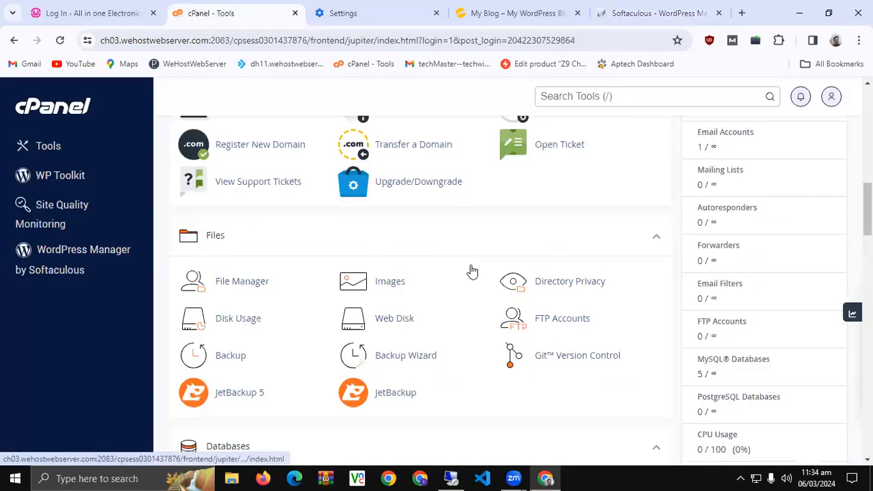
{"action": "scroll", "coordinate": [472, 271], "scroll_direction": "down", "scroll_amount": 4}
{"action": "scroll", "coordinate": [472, 272], "scroll_direction": "down", "scroll_amount": 2}
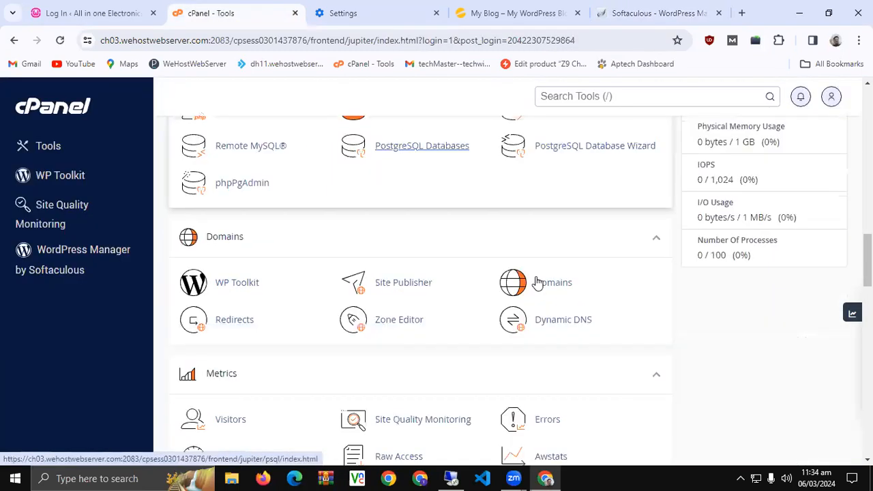
{"action": "left_click", "coordinate": [453, 284]}
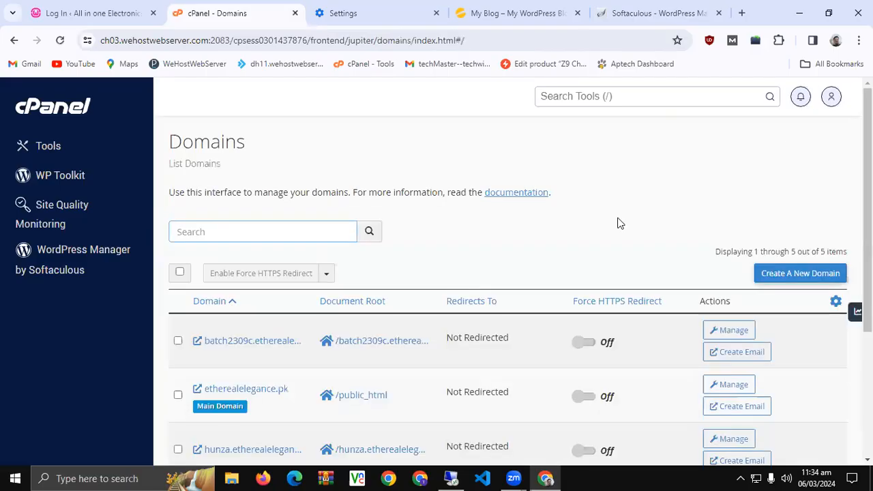
{"action": "scroll", "coordinate": [618, 222], "scroll_direction": "down", "scroll_amount": 2}
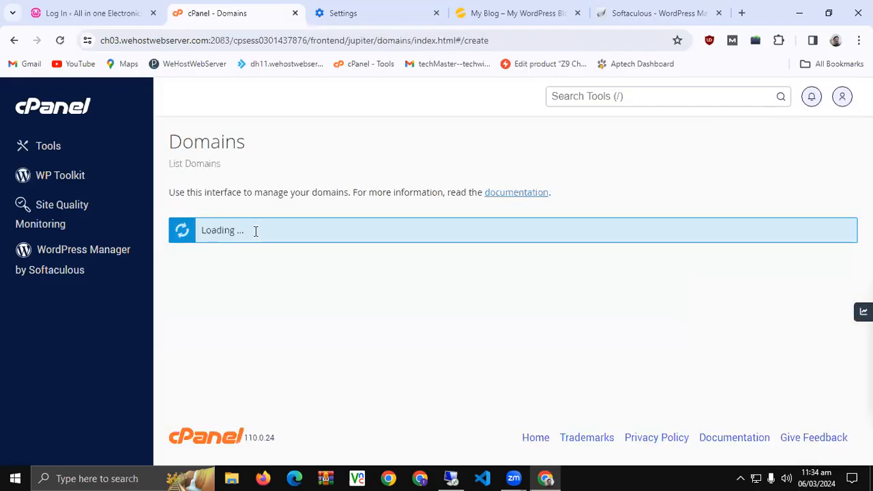
{"action": "scroll", "coordinate": [305, 192], "scroll_direction": "down", "scroll_amount": 2}
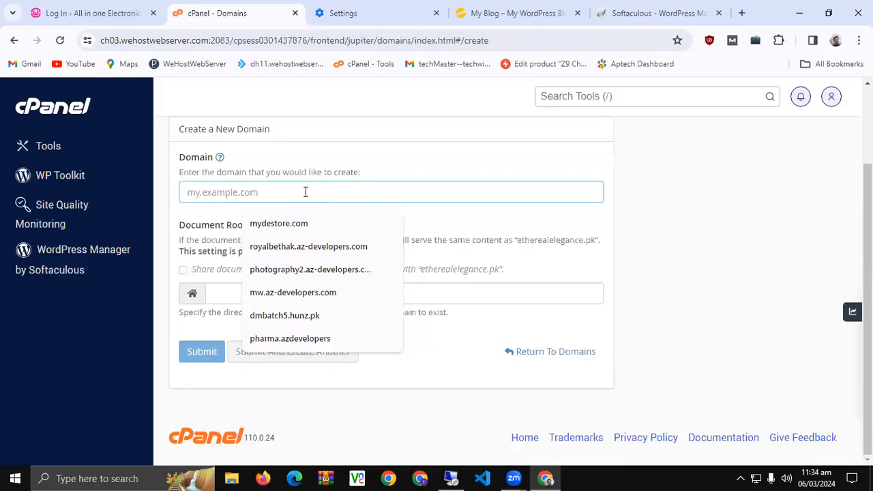
Step: Enter dm-14.etherealelegance.pk as the new domain name and submit it
{"action": "type", "text": "dm"}
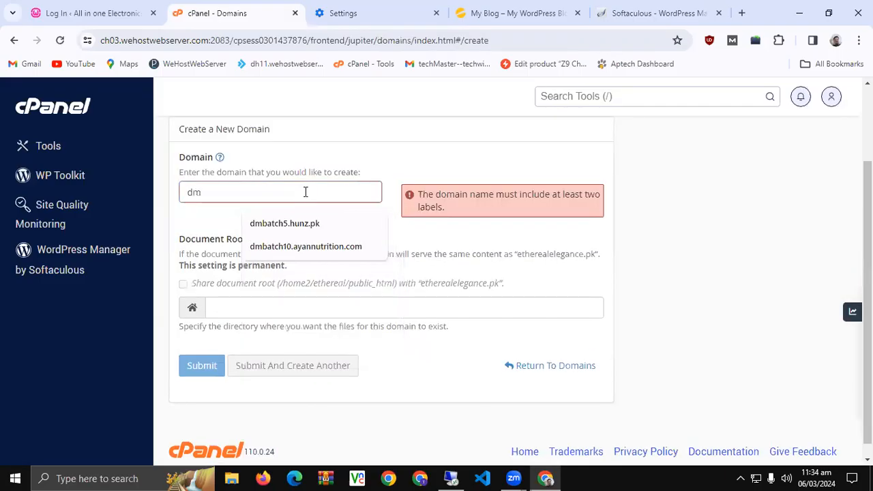
{"action": "type", "text": "-14."}
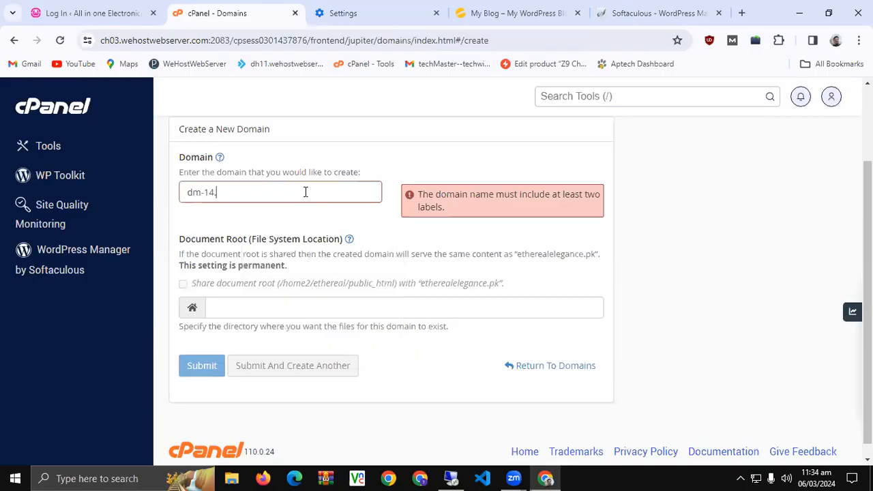
{"action": "type", "text": "https://etherealelegance.pk/"}
{"action": "key", "text": "Left"}
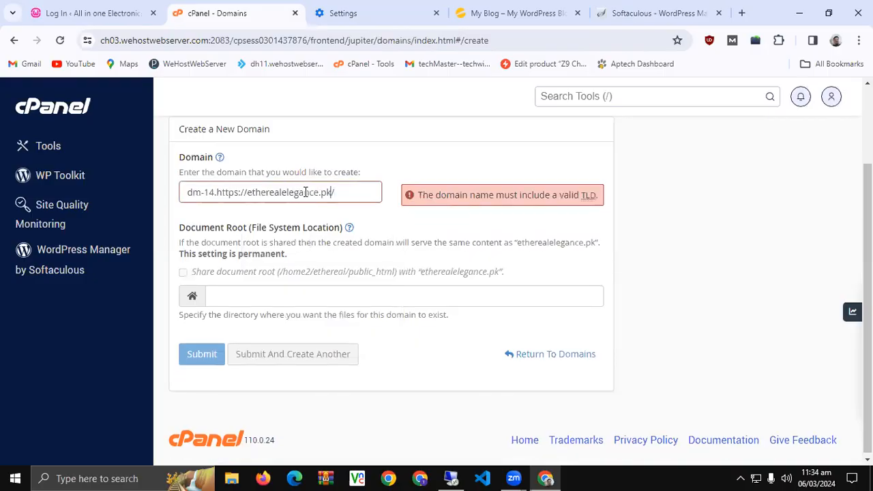
{"action": "key", "text": "Left"}
{"action": "key", "text": "Left"}
{"action": "key", "text": "Left"}
{"action": "key", "text": "Left"}
{"action": "key", "text": "Left"}
{"action": "key", "text": "Left"}
{"action": "key", "text": "Left"}
{"action": "key", "text": "Left"}
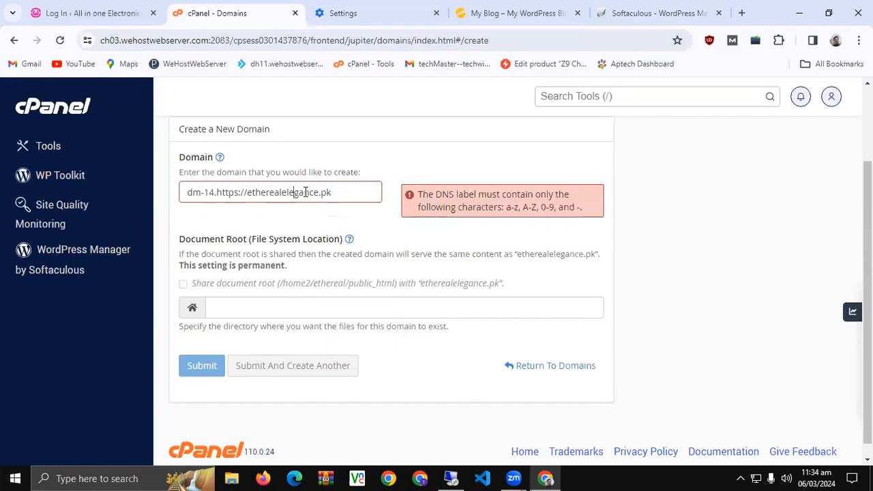
{"action": "key", "text": "Left"}
{"action": "key", "text": "Left"}
{"action": "key", "text": "Left"}
{"action": "key", "text": "Left"}
{"action": "key", "text": "Left"}
{"action": "key", "text": "Left"}
{"action": "key", "text": "BackSpace"}
{"action": "key", "text": "BackSpace"}
{"action": "key", "text": "BackSpace"}
{"action": "key", "text": "BackSpace"}
{"action": "key", "text": "BackSpace"}
{"action": "key", "text": "BackSpace"}
{"action": "key", "text": "BackSpace"}
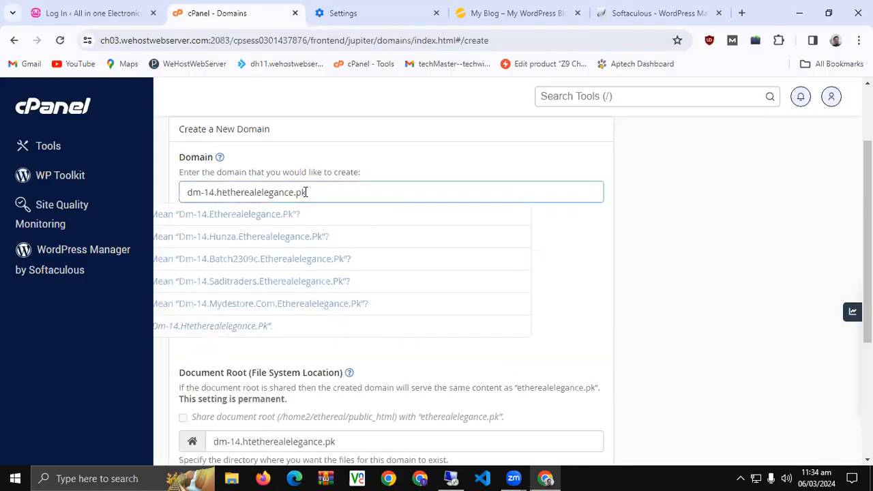
{"action": "key", "text": "BackSpace"}
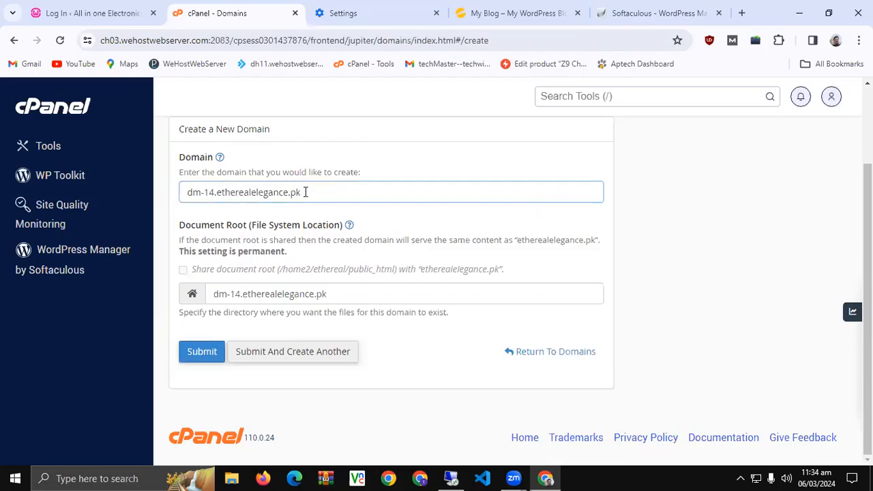
{"action": "left_click", "coordinate": [216, 192]}
{"action": "left_click", "coordinate": [363, 192], "text": "shift"}
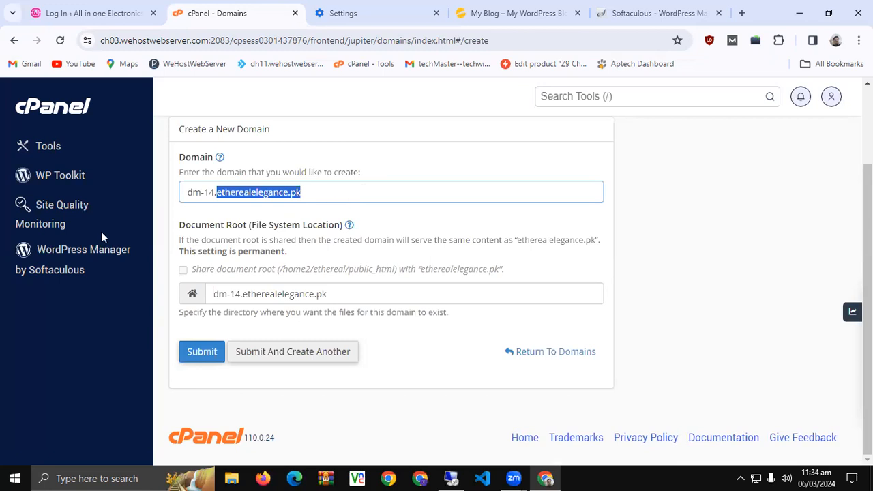
{"action": "left_click", "coordinate": [214, 202]}
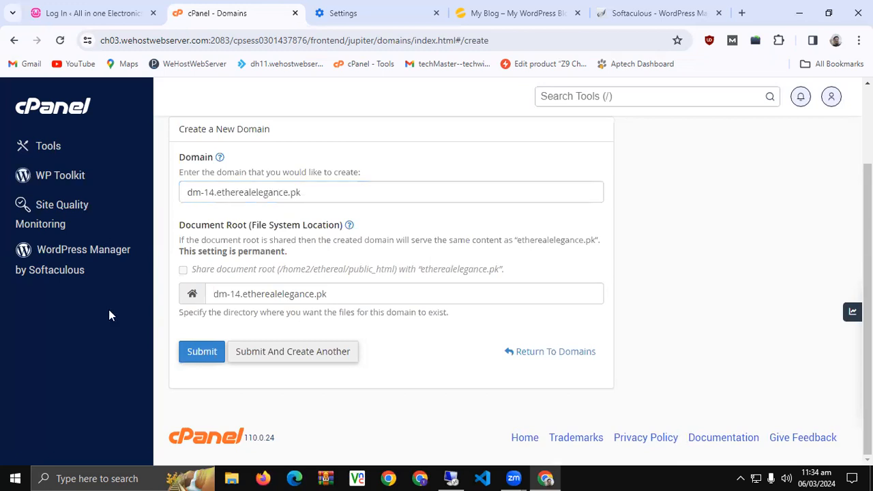
{"action": "left_click", "coordinate": [202, 352]}
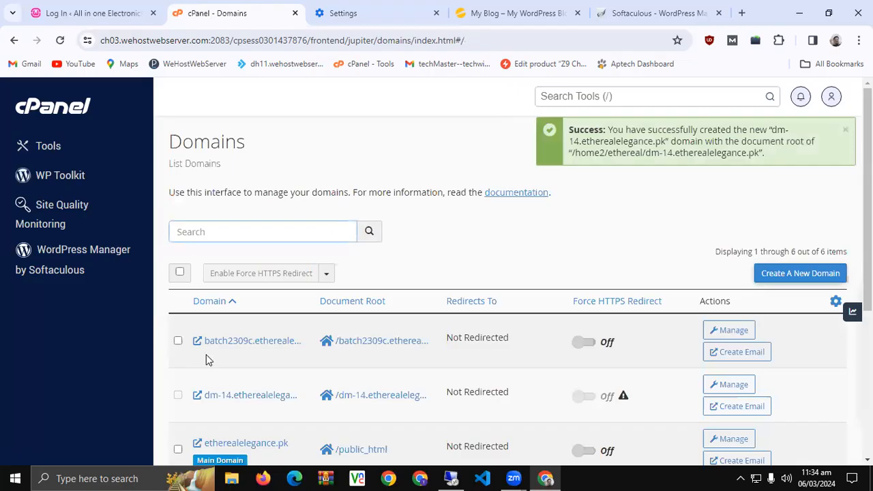
Step: Review the domain list showing dm-14.etherealelegance.pk with its own document root
{"action": "scroll", "coordinate": [211, 358], "scroll_direction": "down", "scroll_amount": 5}
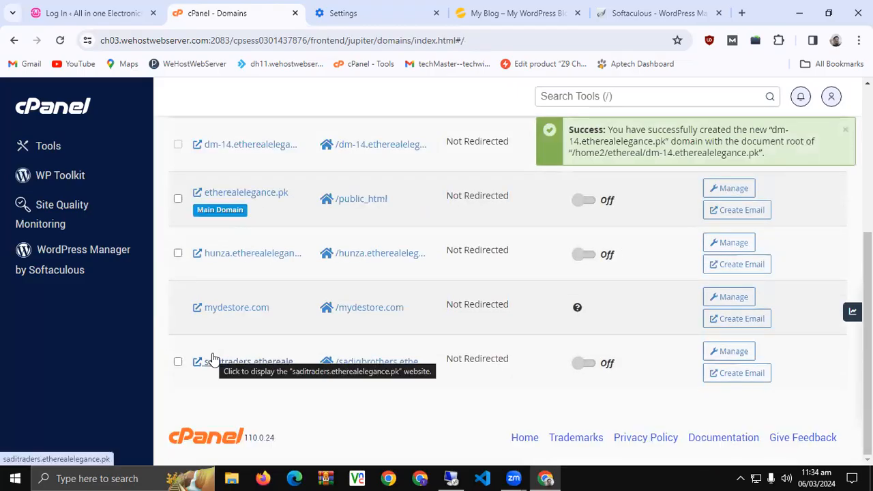
{"action": "scroll", "coordinate": [212, 359], "scroll_direction": "up", "scroll_amount": 1}
{"action": "scroll", "coordinate": [212, 358], "scroll_direction": "up", "scroll_amount": 1}
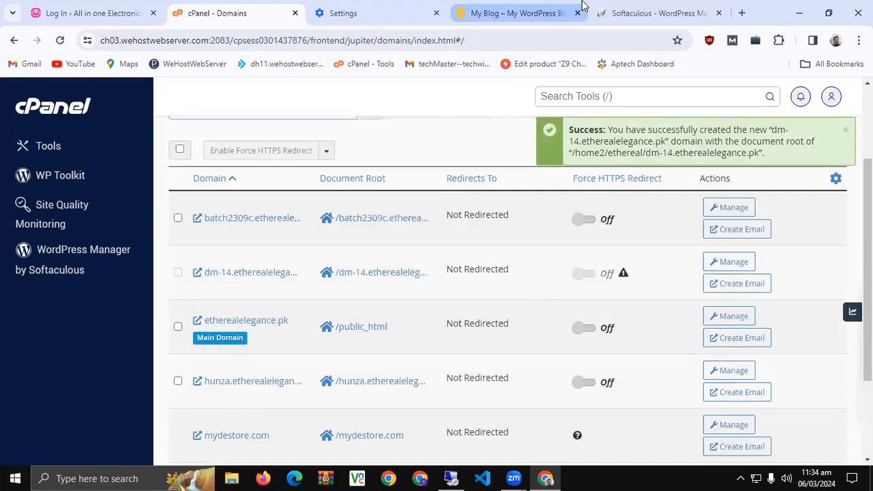
{"action": "left_click", "coordinate": [651, 13]}
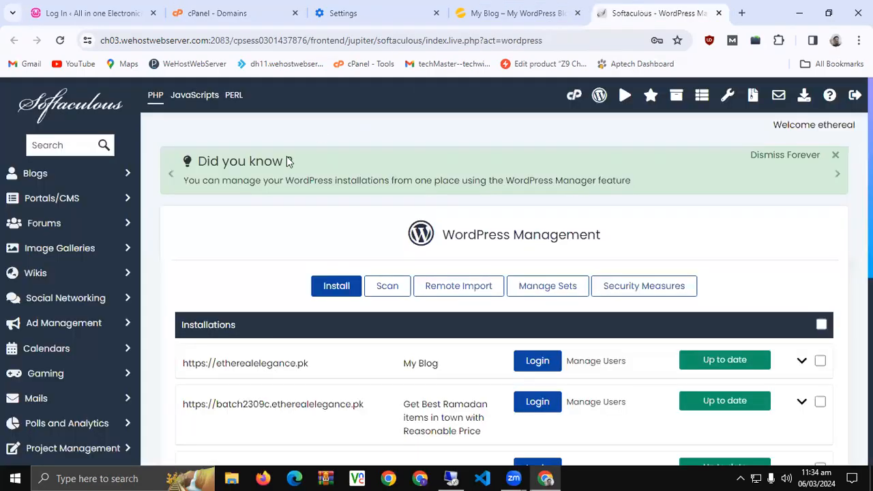
Step: Start a WordPress install on dm-14.etherealelegance.pk with the 'wp' directory field cleared
{"action": "left_click", "coordinate": [328, 287]}
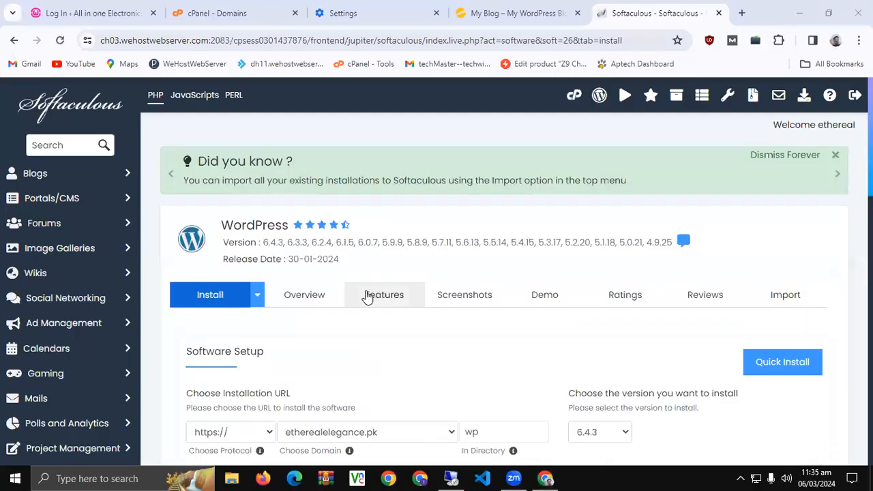
{"action": "scroll", "coordinate": [367, 297], "scroll_direction": "down", "scroll_amount": 2}
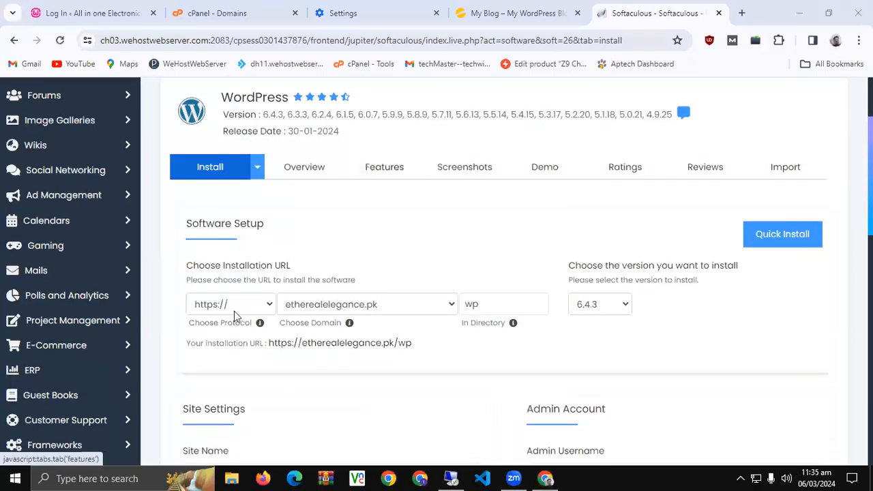
{"action": "left_click", "coordinate": [455, 309]}
{"action": "left_click", "coordinate": [388, 380]}
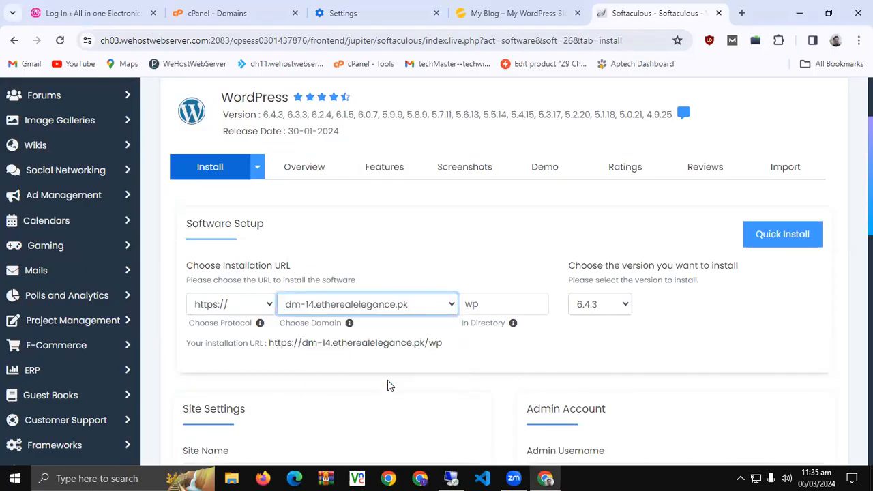
{"action": "left_click", "coordinate": [503, 306]}
{"action": "double_click", "coordinate": [503, 305]}
{"action": "key", "text": "BackSpace"}
{"action": "left_click", "coordinate": [474, 351]}
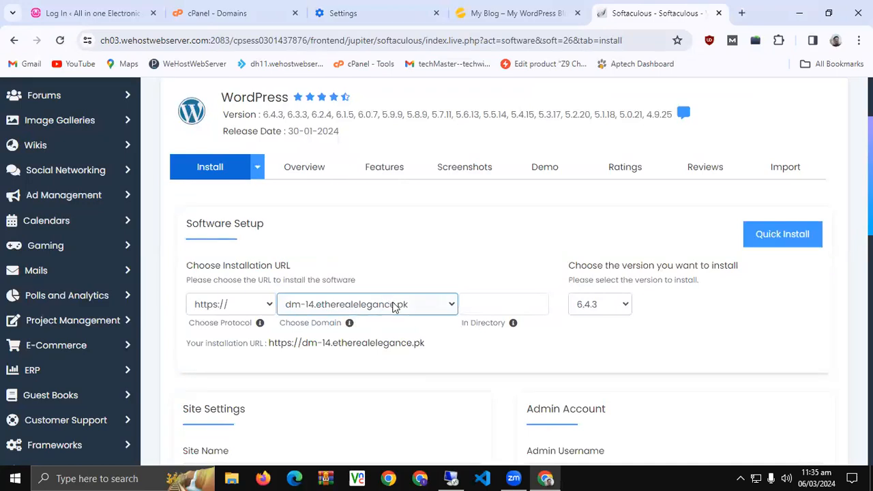
Step: Review the remaining install options and launch the WordPress installation
{"action": "scroll", "coordinate": [442, 345], "scroll_direction": "down", "scroll_amount": 3}
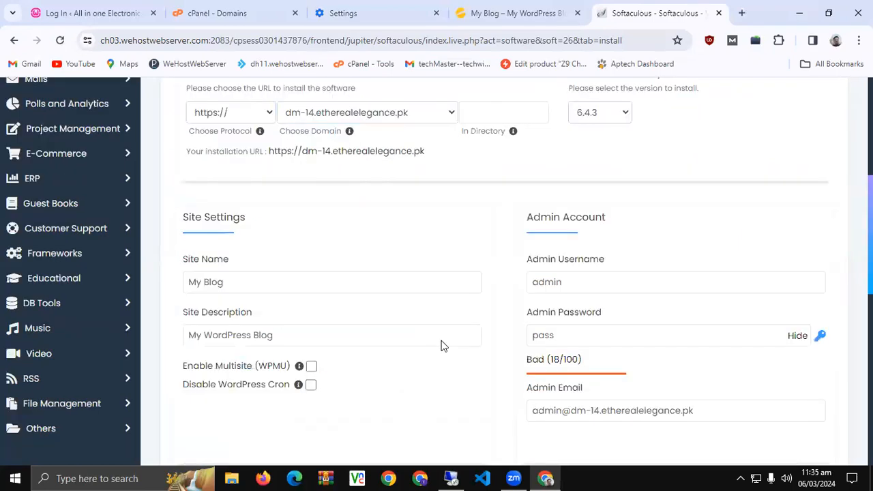
{"action": "scroll", "coordinate": [442, 345], "scroll_direction": "down", "scroll_amount": 4}
{"action": "scroll", "coordinate": [441, 339], "scroll_direction": "down", "scroll_amount": 3}
{"action": "scroll", "coordinate": [440, 337], "scroll_direction": "up", "scroll_amount": 3}
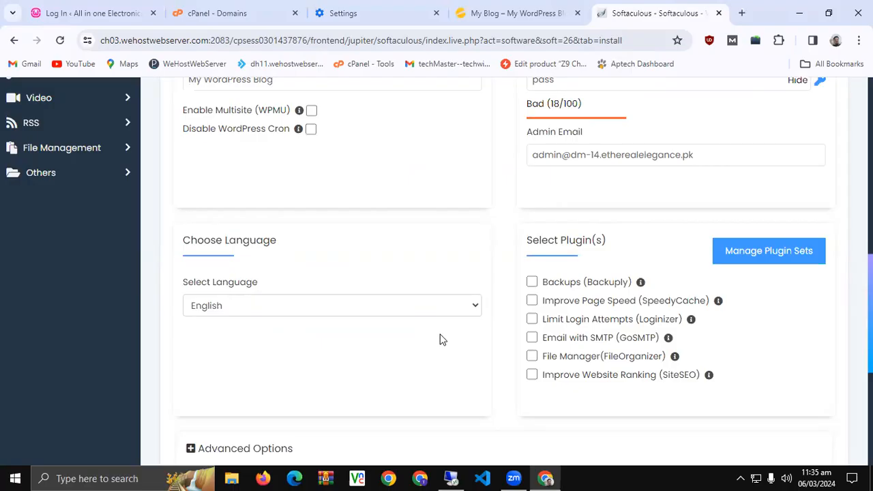
{"action": "scroll", "coordinate": [440, 337], "scroll_direction": "down", "scroll_amount": 3}
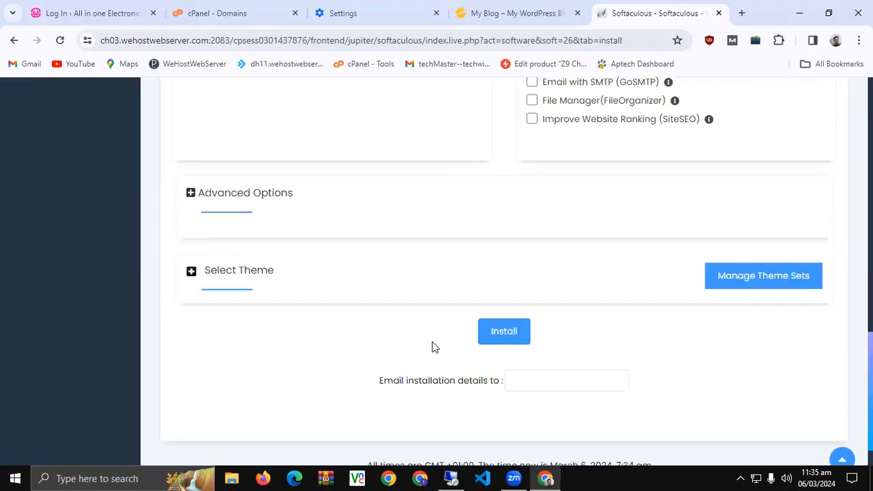
{"action": "left_click", "coordinate": [505, 336]}
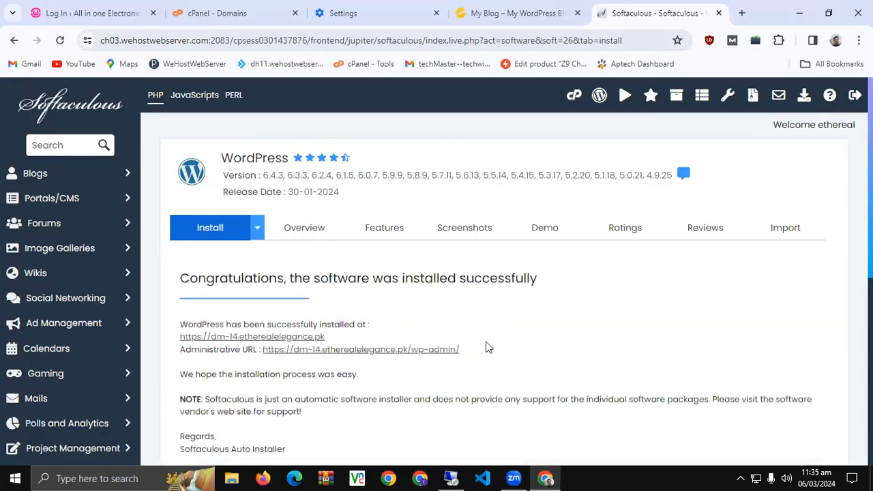
Step: Open the dm-14 admin dashboard, preview the site in a new tab, dismiss the welcome panel, reach Add New Plugin
{"action": "left_click", "coordinate": [435, 352]}
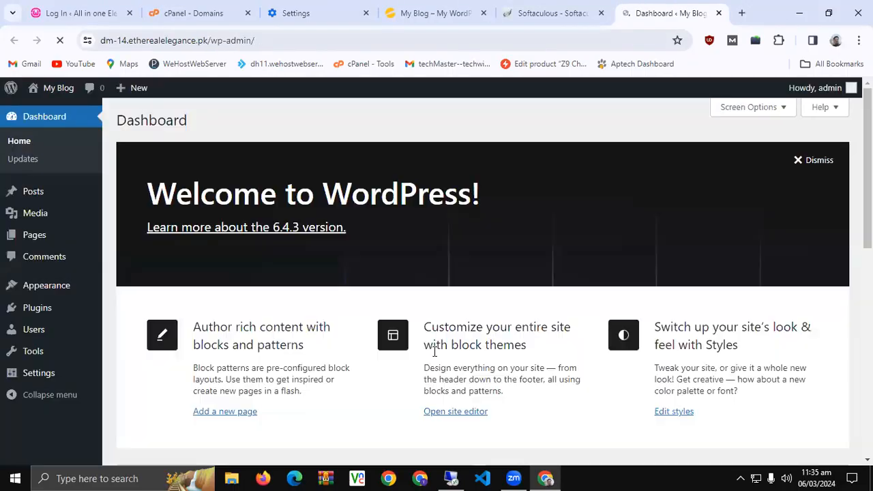
{"action": "mouse_move", "coordinate": [54, 88]}
{"action": "middle_click", "coordinate": [44, 110]}
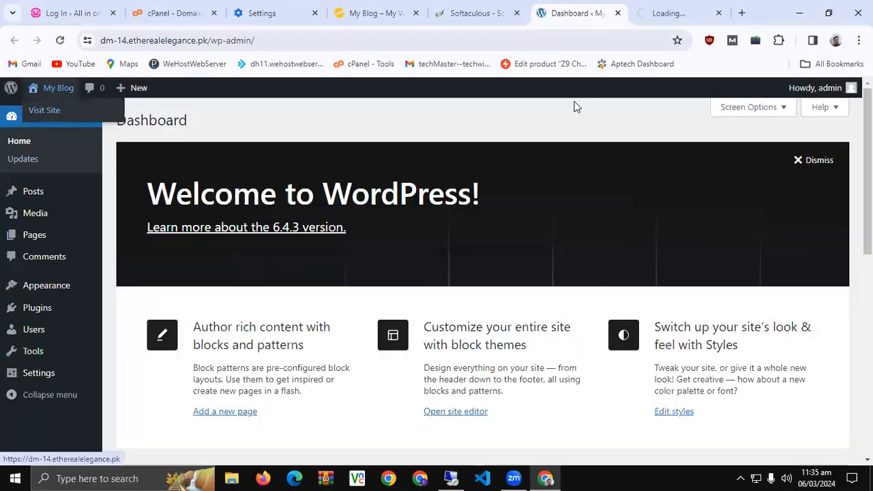
{"action": "left_click", "coordinate": [820, 166]}
{"action": "left_click", "coordinate": [672, 13]}
{"action": "left_click", "coordinate": [583, 13]}
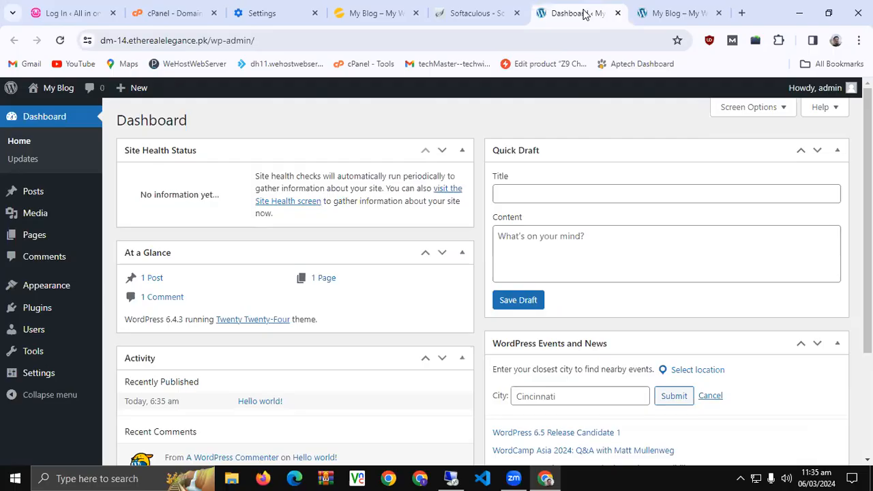
{"action": "mouse_move", "coordinate": [39, 307]}
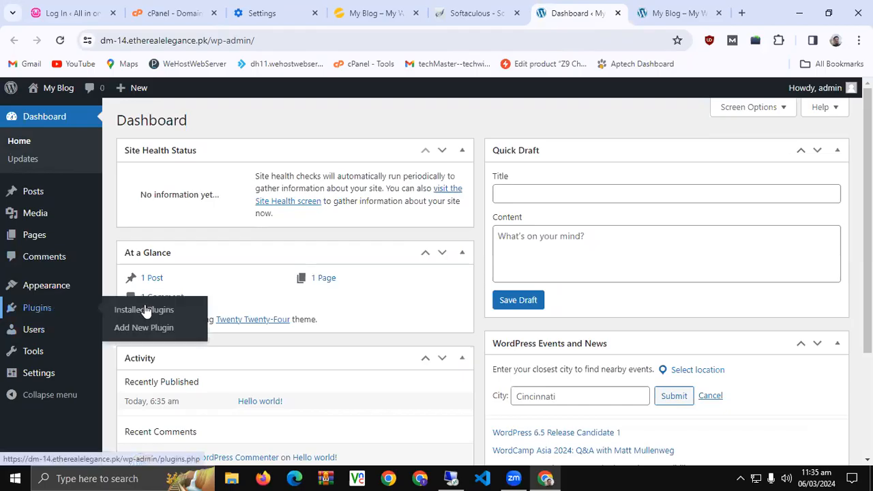
{"action": "left_click", "coordinate": [144, 330]}
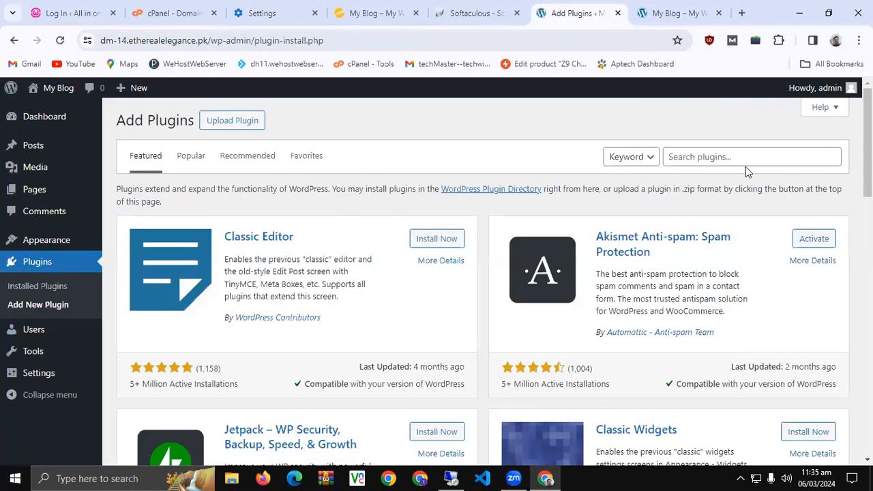
Step: Search 'all in one wp', then install and activate All-in-One WP Migration 7.81
{"action": "left_click", "coordinate": [719, 158]}
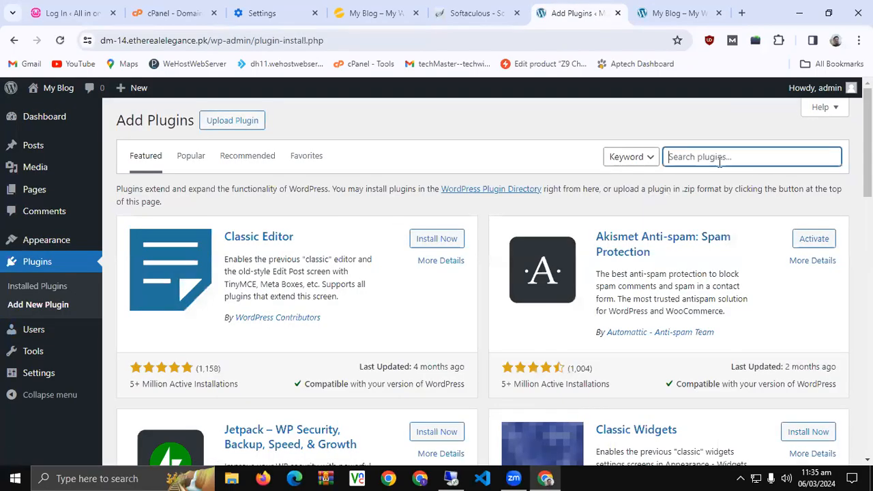
{"action": "type", "text": "all in one wp"}
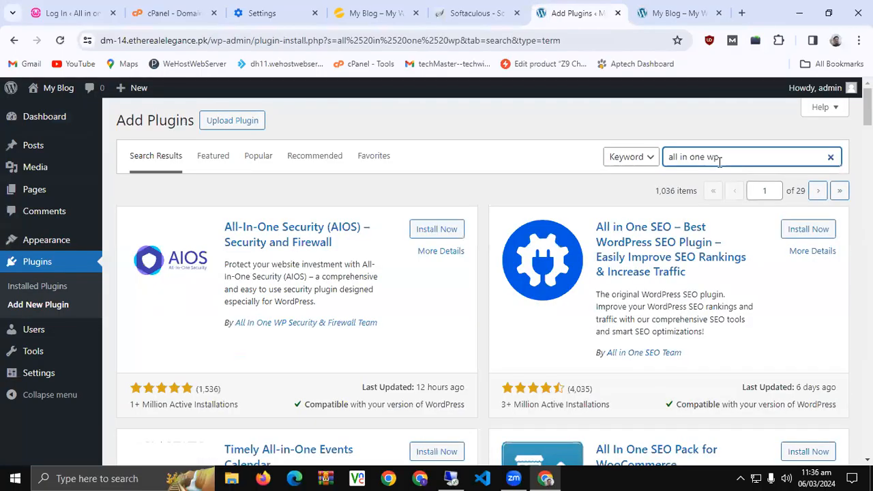
{"action": "scroll", "coordinate": [371, 321], "scroll_direction": "down", "scroll_amount": 1}
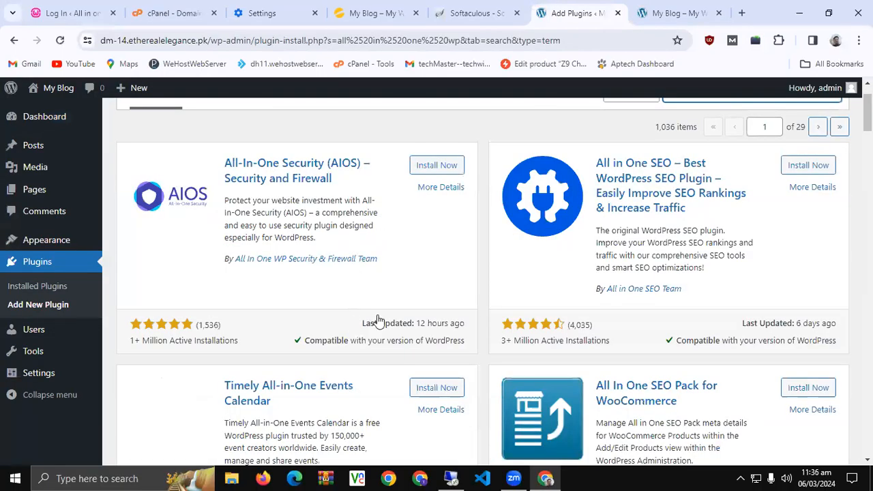
{"action": "scroll", "coordinate": [375, 304], "scroll_direction": "down", "scroll_amount": 2}
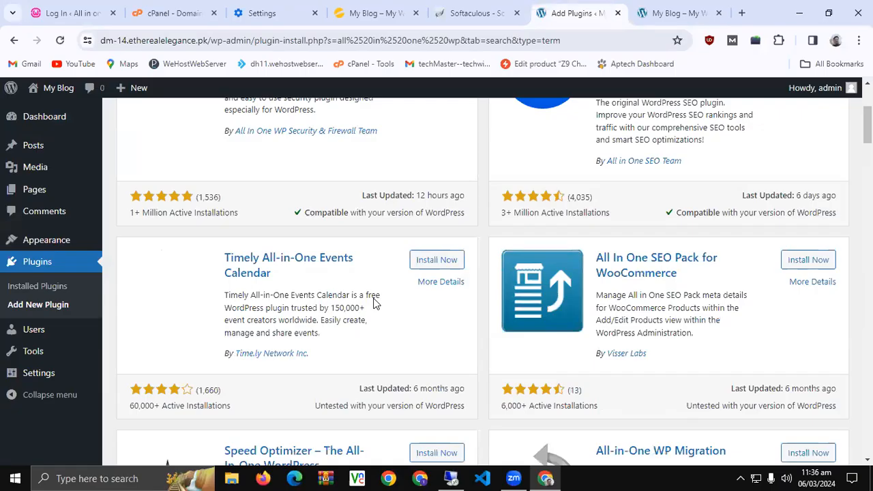
{"action": "scroll", "coordinate": [375, 303], "scroll_direction": "up", "scroll_amount": 3}
{"action": "scroll", "coordinate": [444, 303], "scroll_direction": "down", "scroll_amount": 3}
{"action": "scroll", "coordinate": [440, 302], "scroll_direction": "down", "scroll_amount": 2}
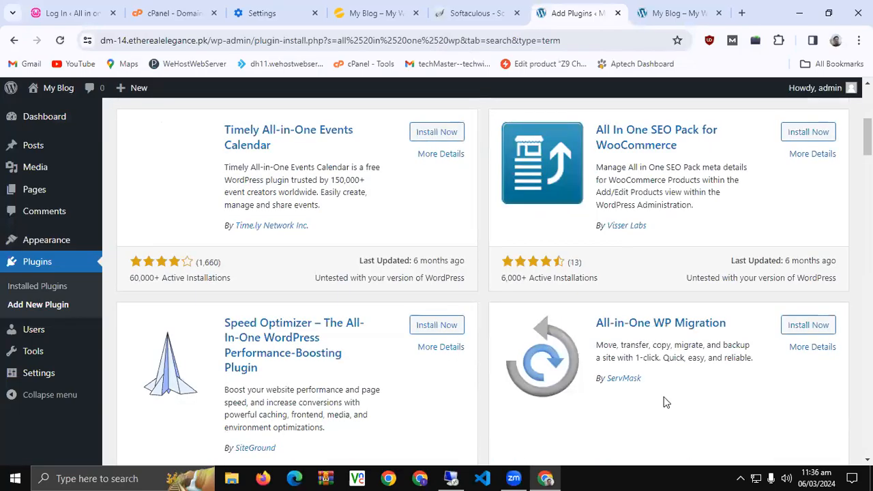
{"action": "left_click", "coordinate": [824, 331]}
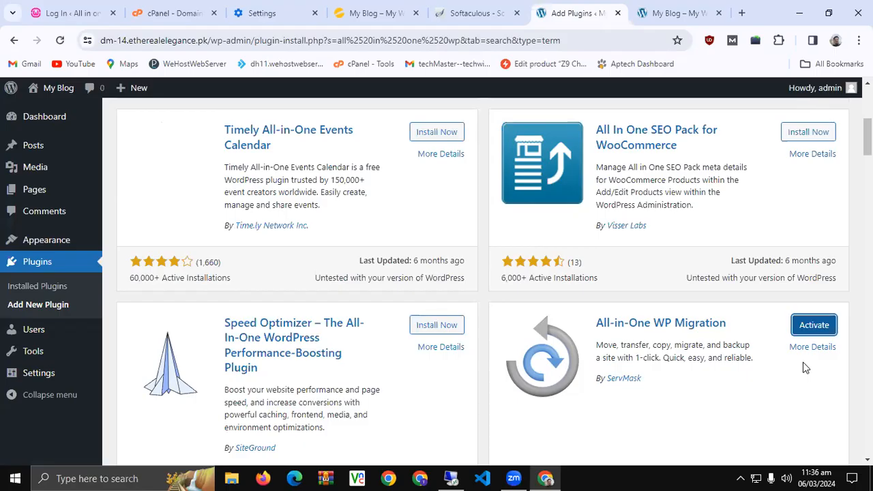
{"action": "left_click", "coordinate": [815, 326]}
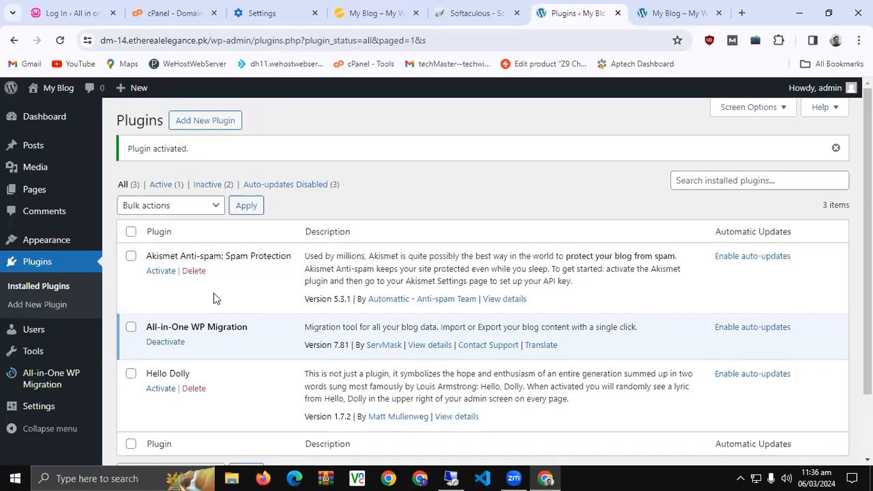
Step: Open the All-in-One WP Migration Import page and note its 2 MB maximum upload size
{"action": "mouse_move", "coordinate": [45, 351]}
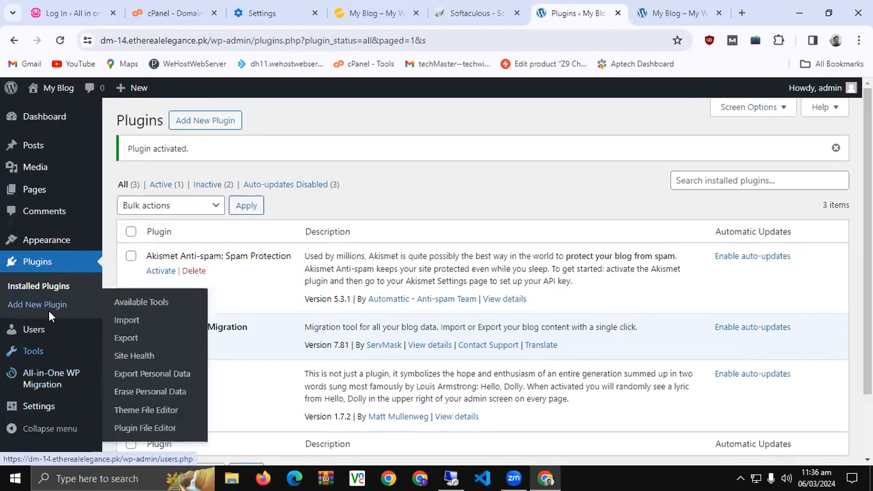
{"action": "mouse_move", "coordinate": [54, 375]}
{"action": "left_click", "coordinate": [136, 375]}
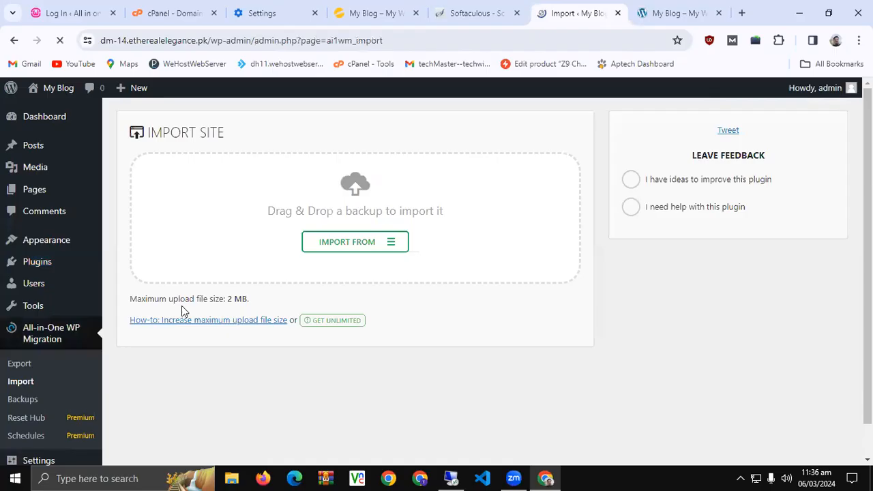
{"action": "left_click_drag", "start_coordinate": [144, 301], "coordinate": [251, 304]}
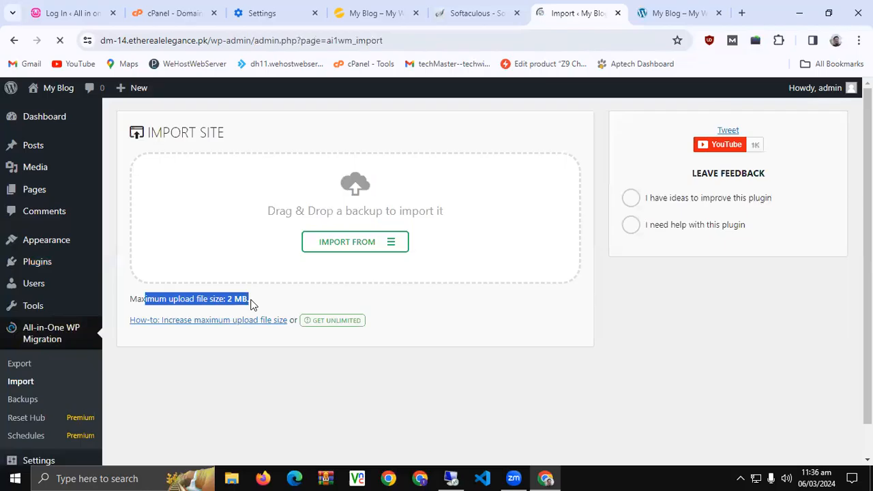
{"action": "left_click", "coordinate": [266, 354]}
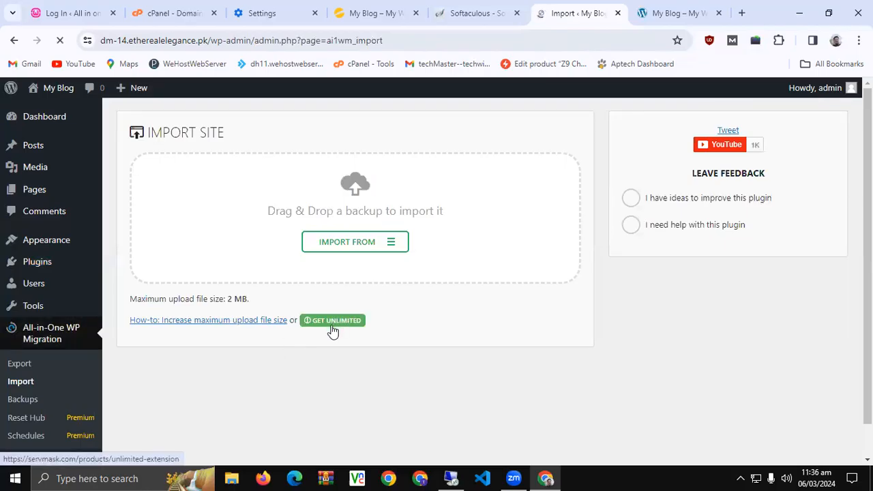
{"action": "mouse_move", "coordinate": [47, 264]}
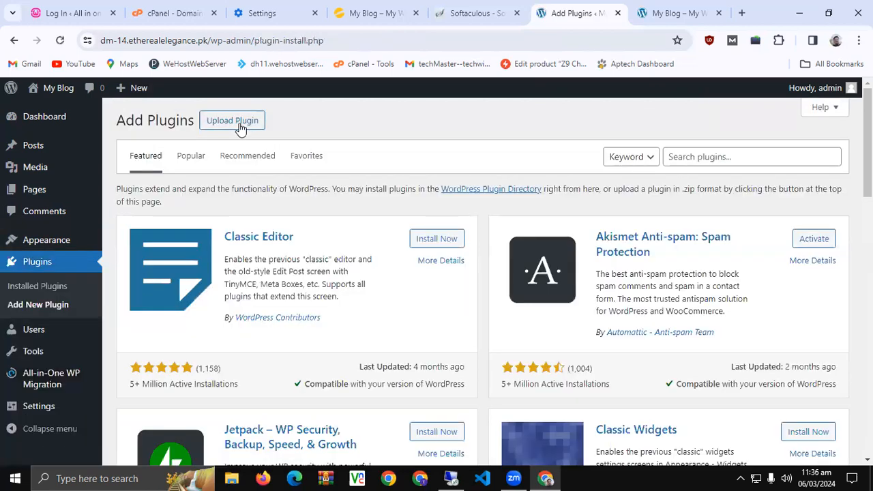
Step: Open the plugin upload file picker and browse the zip files in Downloads
{"action": "left_click", "coordinate": [235, 125]}
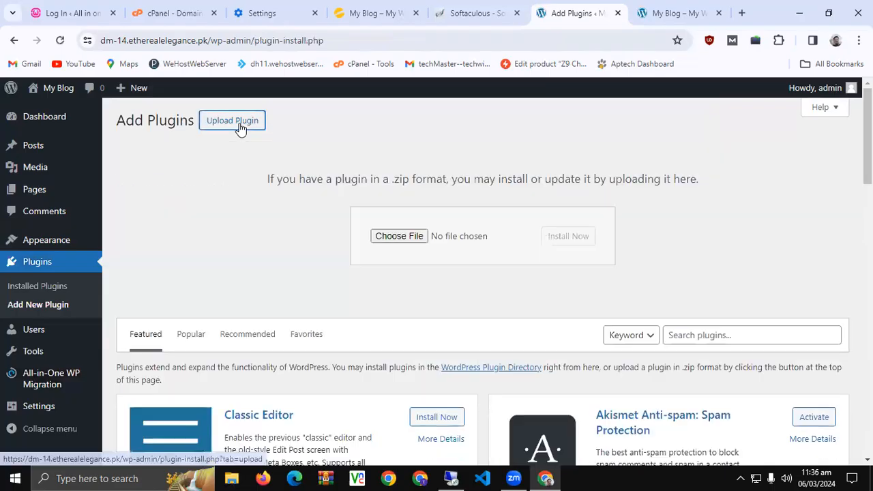
{"action": "left_click", "coordinate": [395, 235]}
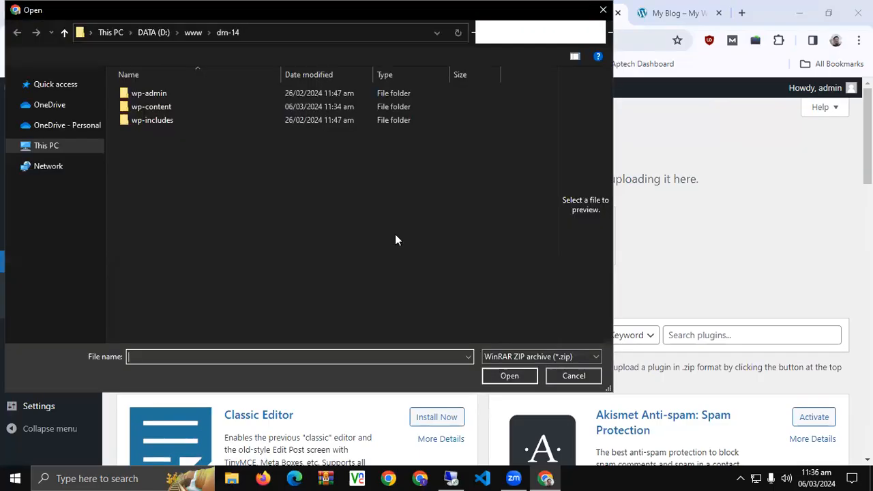
{"action": "left_click", "coordinate": [58, 116]}
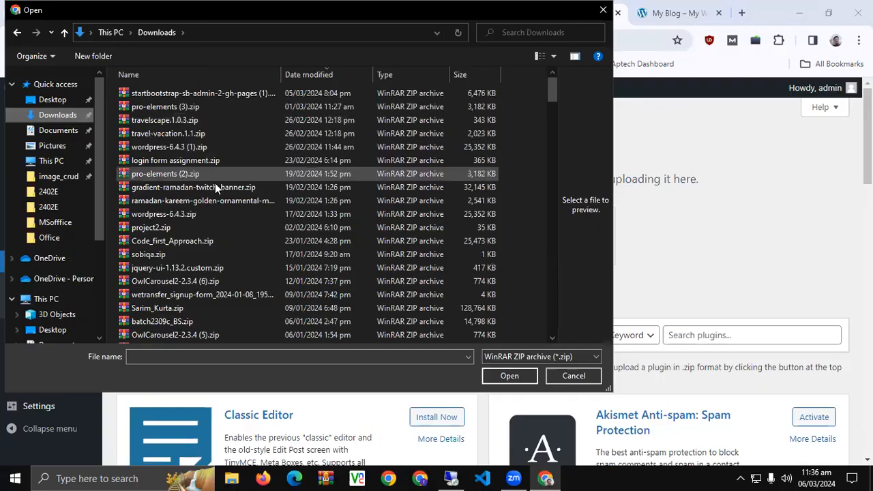
{"action": "scroll", "coordinate": [215, 183], "scroll_direction": "down", "scroll_amount": 2}
{"action": "scroll", "coordinate": [215, 183], "scroll_direction": "down", "scroll_amount": 3}
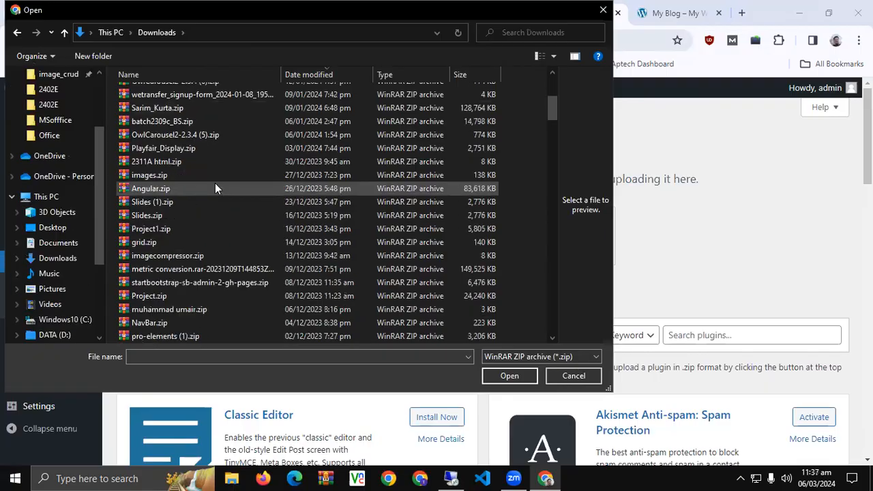
{"action": "scroll", "coordinate": [215, 183], "scroll_direction": "down", "scroll_amount": 4}
{"action": "scroll", "coordinate": [215, 182], "scroll_direction": "down", "scroll_amount": 10}
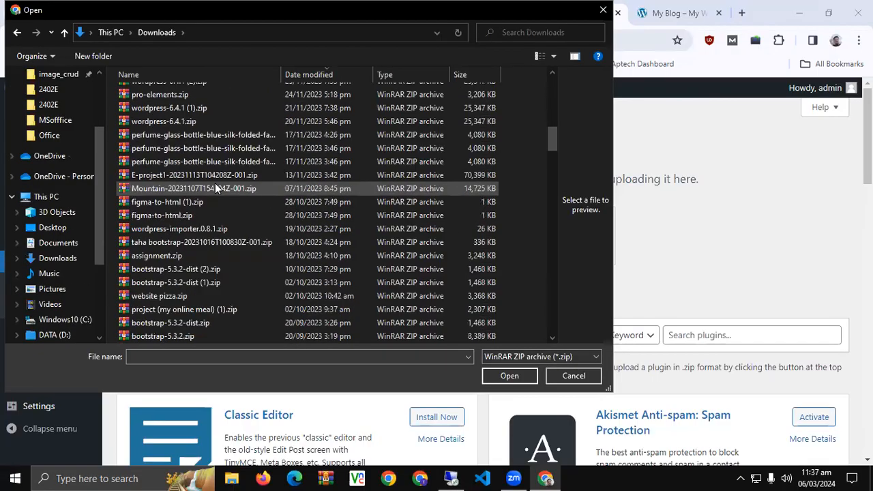
{"action": "scroll", "coordinate": [215, 183], "scroll_direction": "down", "scroll_amount": 8}
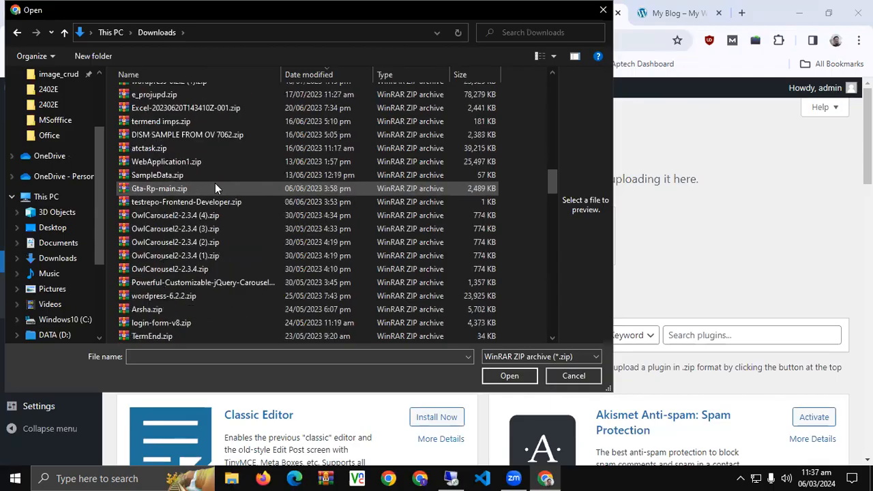
{"action": "scroll", "coordinate": [223, 250], "scroll_direction": "up", "scroll_amount": 20}
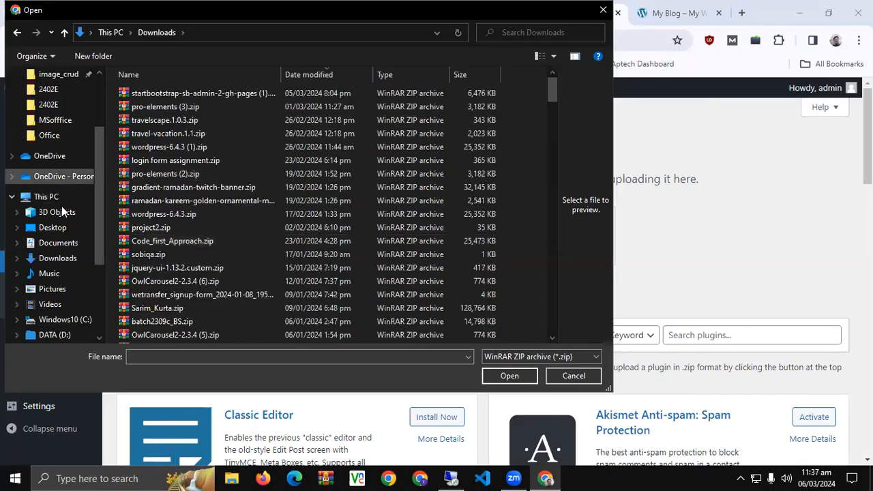
Step: Browse the Desktop folder's files, toggling the date filter on the list
{"action": "left_click", "coordinate": [52, 227]}
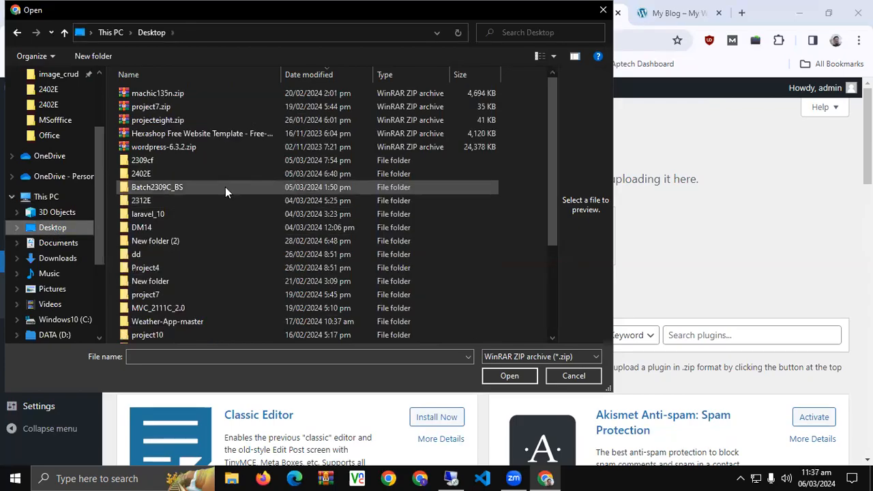
{"action": "left_click", "coordinate": [368, 71]}
{"action": "left_click", "coordinate": [369, 73]}
{"action": "left_click", "coordinate": [368, 74]}
{"action": "left_click_drag", "start_coordinate": [551, 92], "coordinate": [561, 29]}
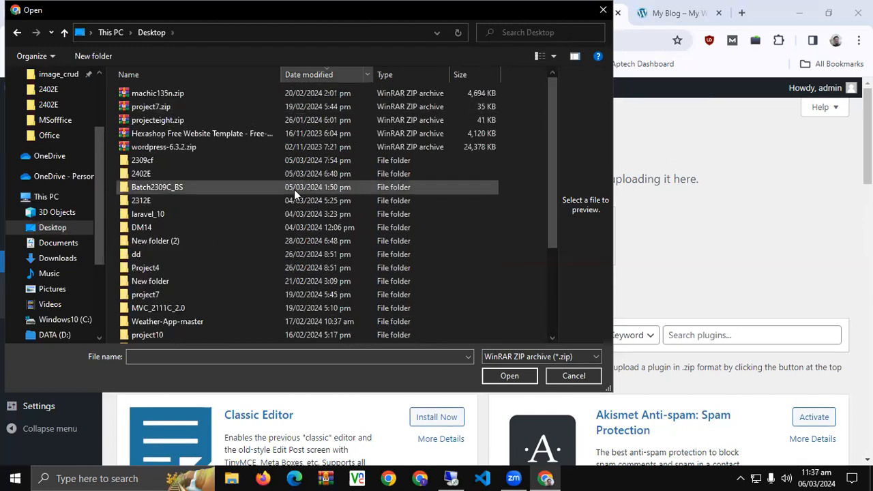
Step: Return to Downloads and step through the files whose names start with 'a'
{"action": "left_click", "coordinate": [59, 258]}
{"action": "left_click", "coordinate": [205, 133]}
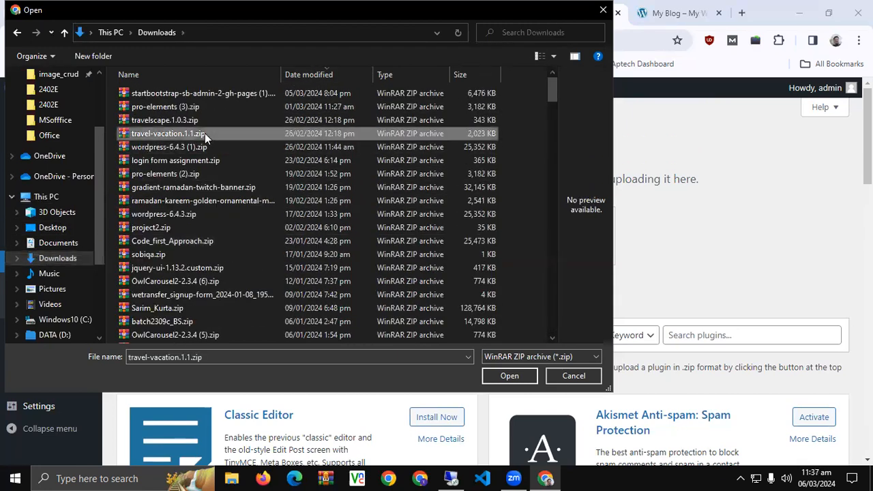
{"action": "key", "text": "a"}
{"action": "key", "text": "a"}
{"action": "key", "text": "a"}
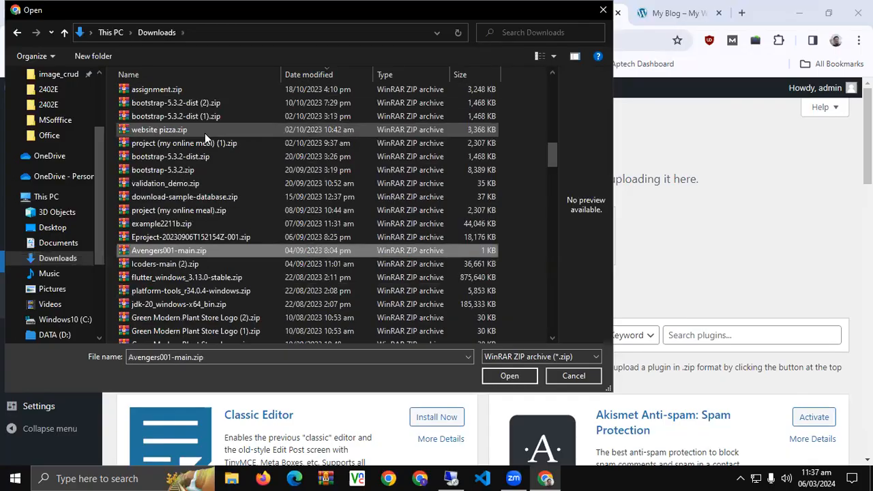
{"action": "key", "text": "a"}
{"action": "key", "text": "a"}
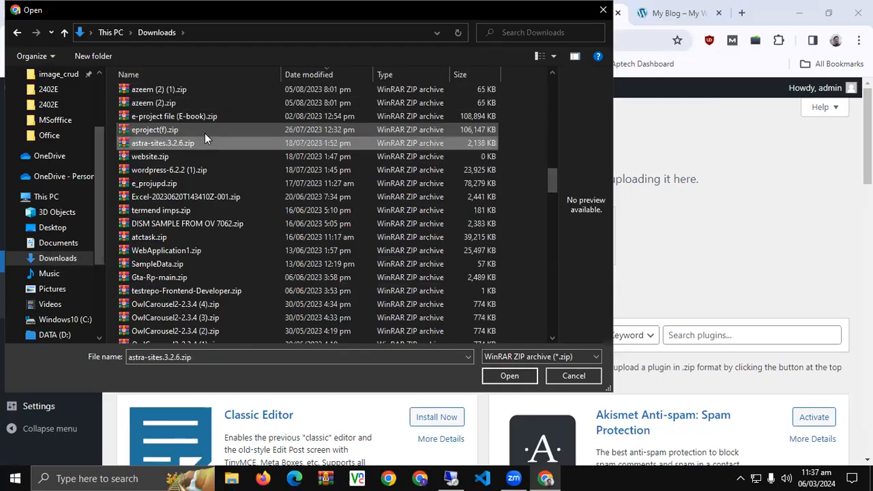
{"action": "key", "text": "a"}
{"action": "key", "text": "a"}
{"action": "key", "text": "a"}
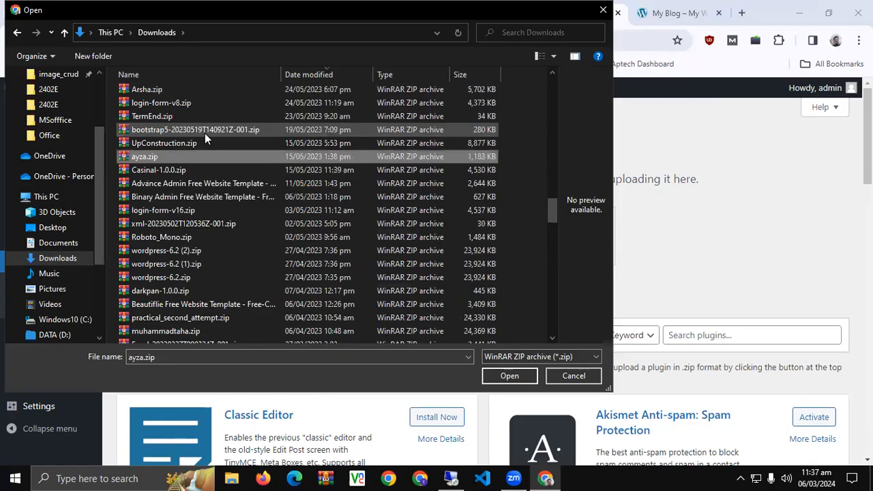
{"action": "key", "text": "a"}
{"action": "key", "text": "a"}
{"action": "key", "text": "a"}
{"action": "key", "text": "a"}
{"action": "key", "text": "a"}
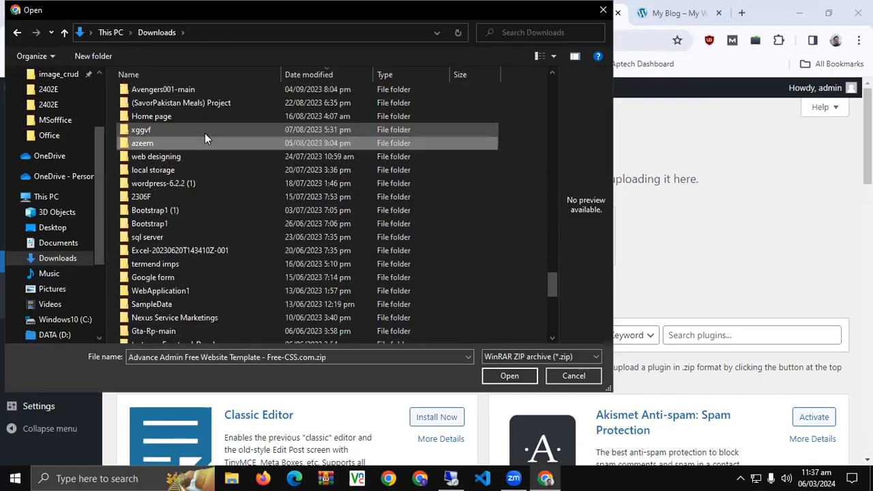
{"action": "key", "text": "a"}
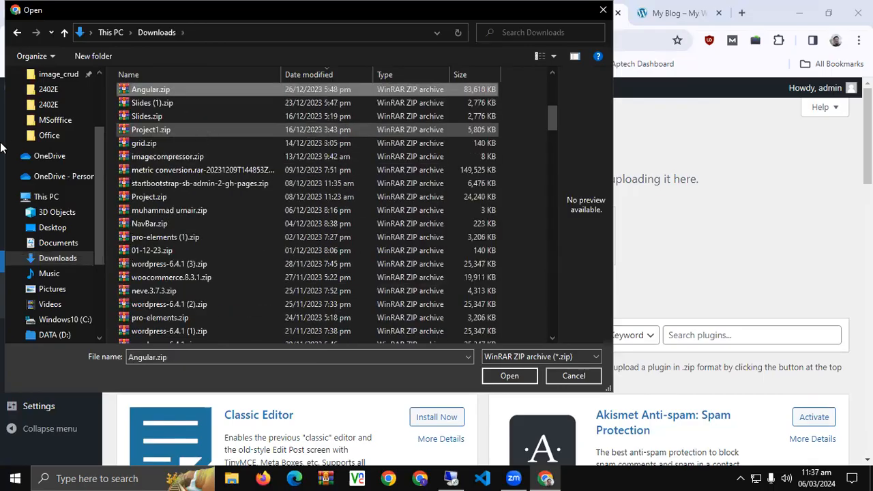
Step: Reload Downloads, then switch to the Desktop and jump to items starting with 'a'
{"action": "left_click", "coordinate": [63, 259]}
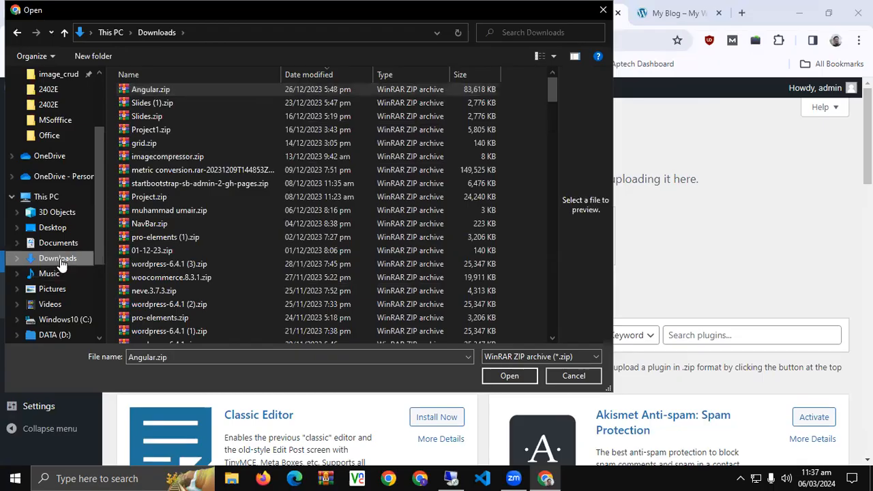
{"action": "left_click", "coordinate": [60, 233]}
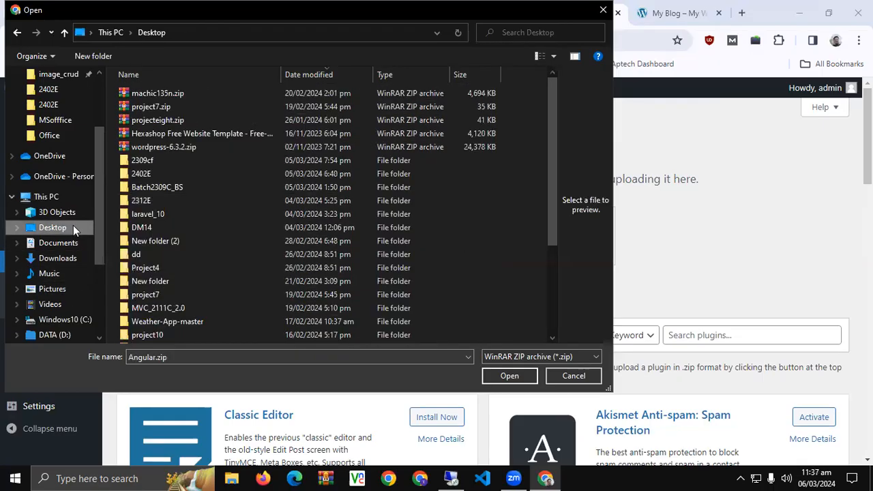
{"action": "left_click", "coordinate": [191, 173]}
{"action": "key", "text": "a"}
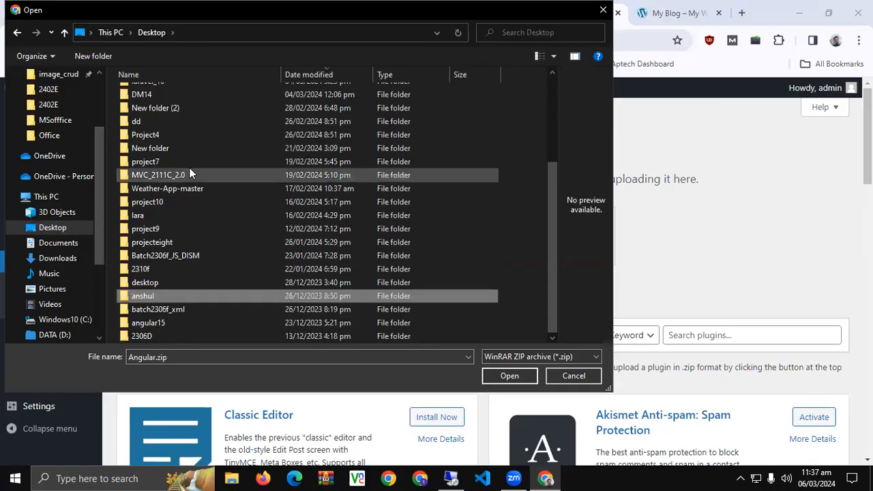
Step: Cancel the file picker and Google 'all in one wp migration unlimited extension' in a new tab
{"action": "left_click", "coordinate": [547, 374]}
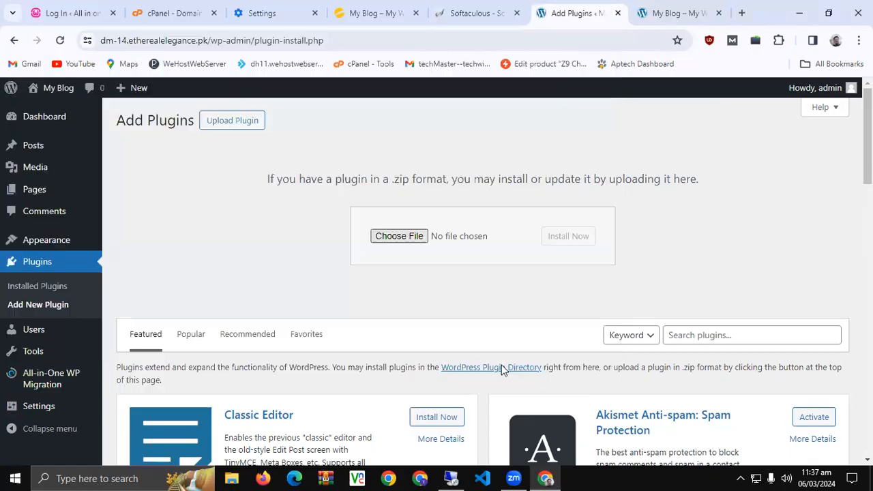
{"action": "left_click", "coordinate": [743, 13]}
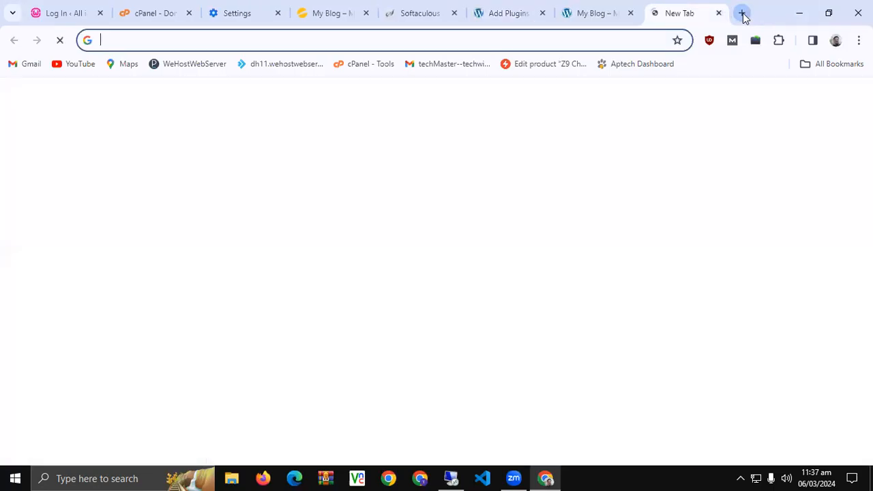
{"action": "type", "text": "all in one wp"}
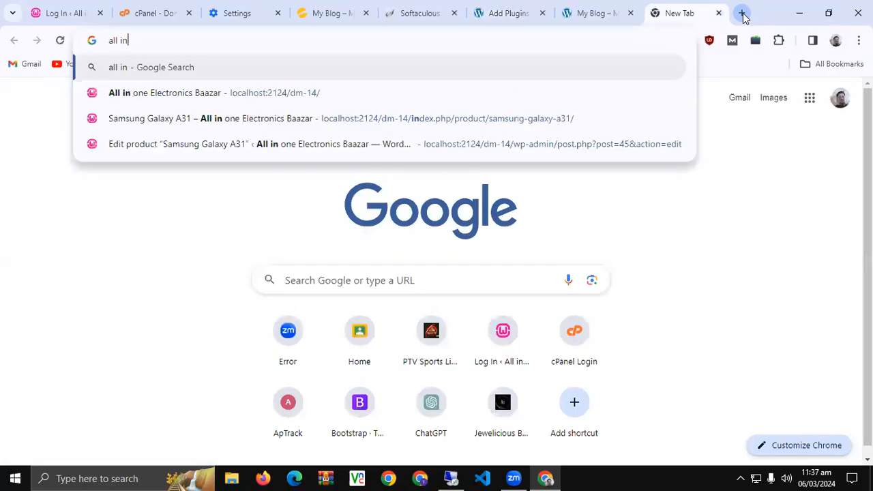
{"action": "type", "text": " migration "}
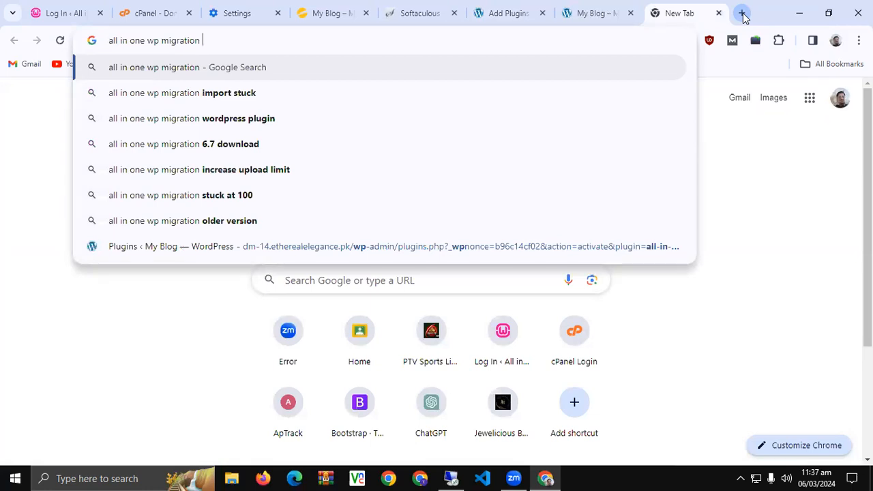
{"action": "type", "text": "un"}
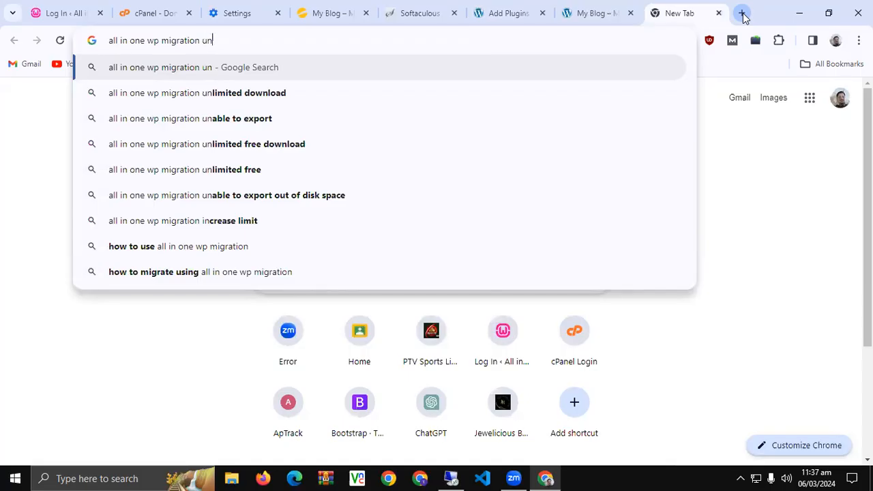
{"action": "key", "text": "Down"}
{"action": "key", "text": "BackSpace"}
{"action": "key", "text": "BackSpace"}
{"action": "key", "text": "BackSpace"}
{"action": "key", "text": "BackSpace"}
{"action": "key", "text": "BackSpace"}
{"action": "key", "text": "BackSpace"}
{"action": "key", "text": "BackSpace"}
{"action": "key", "text": "BackSpace"}
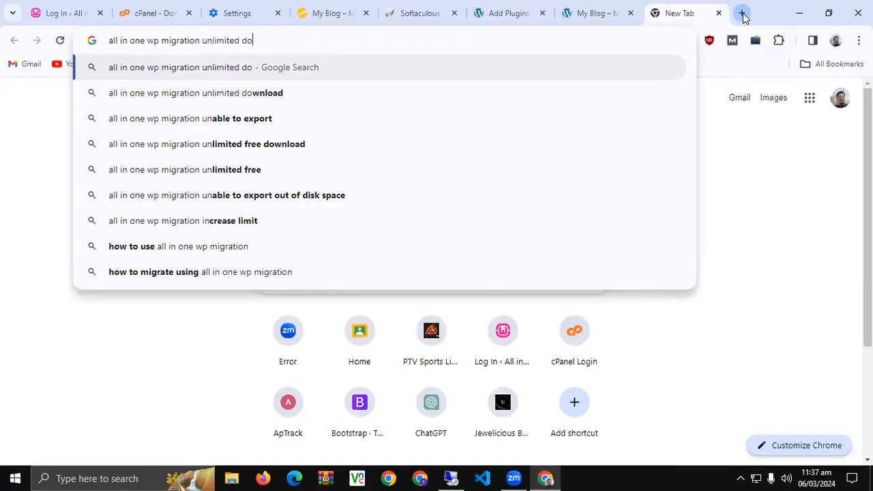
{"action": "type", "text": "extension"}
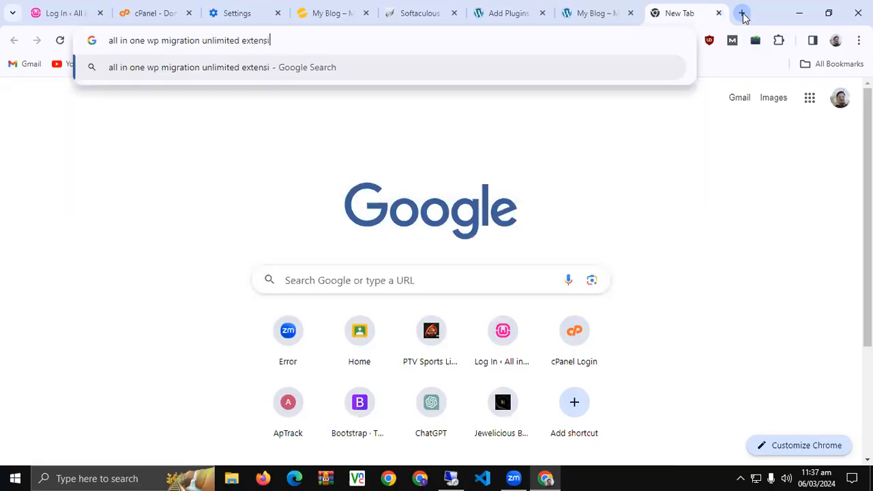
{"action": "key", "text": "Return"}
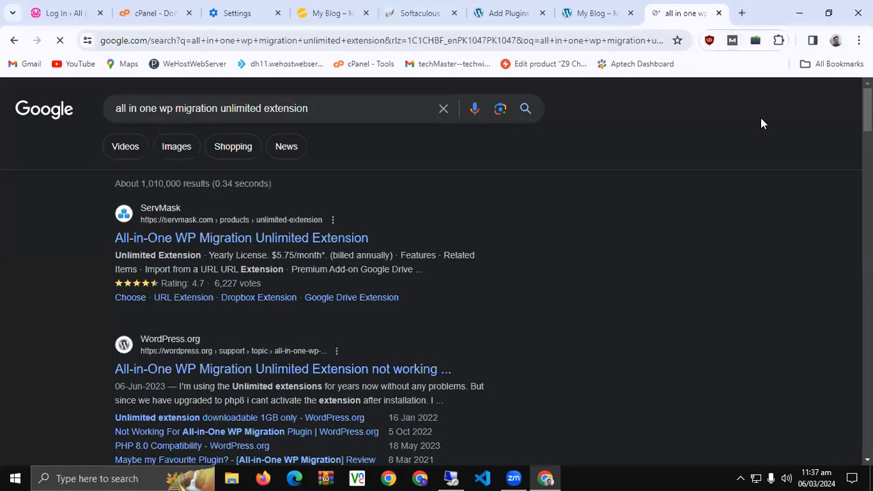
{"action": "scroll", "coordinate": [362, 234], "scroll_direction": "down", "scroll_amount": 9}
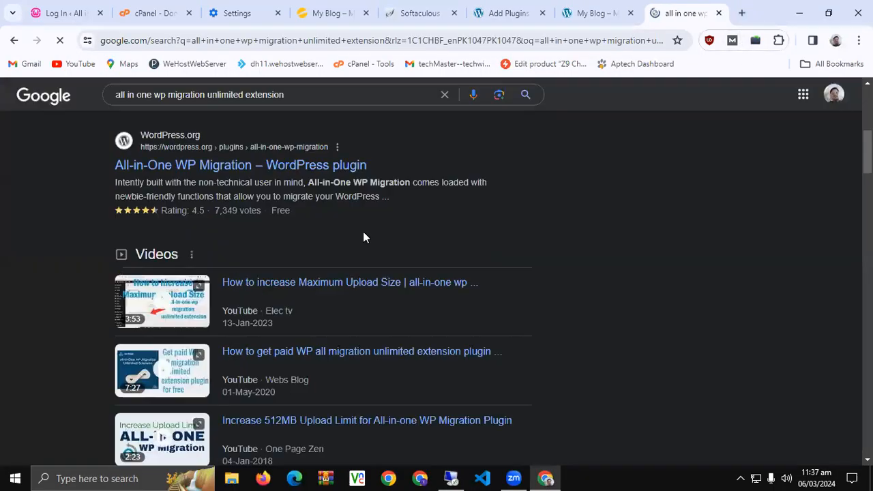
{"action": "scroll", "coordinate": [363, 231], "scroll_direction": "down", "scroll_amount": 4}
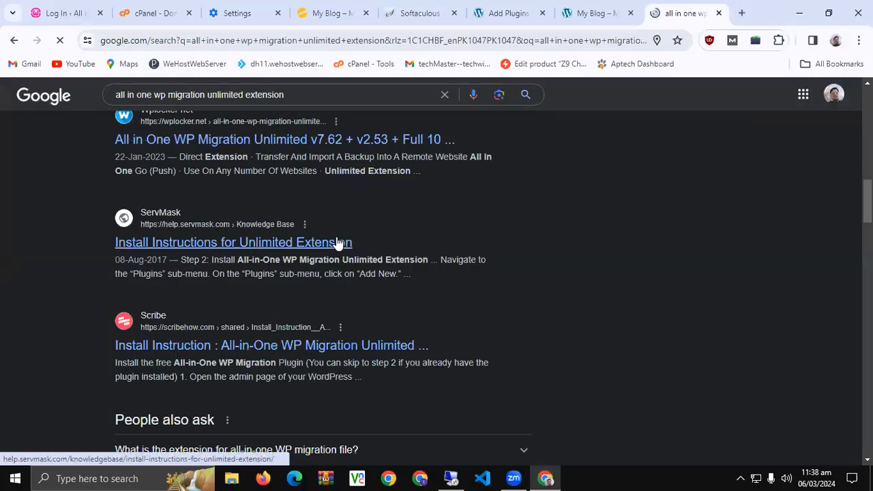
{"action": "scroll", "coordinate": [337, 243], "scroll_direction": "down", "scroll_amount": 2}
Step: Add 'free download' to the search and open the get-nulled result in a background tab
{"action": "left_click", "coordinate": [303, 95]}
{"action": "type", "text": "free dwon"}
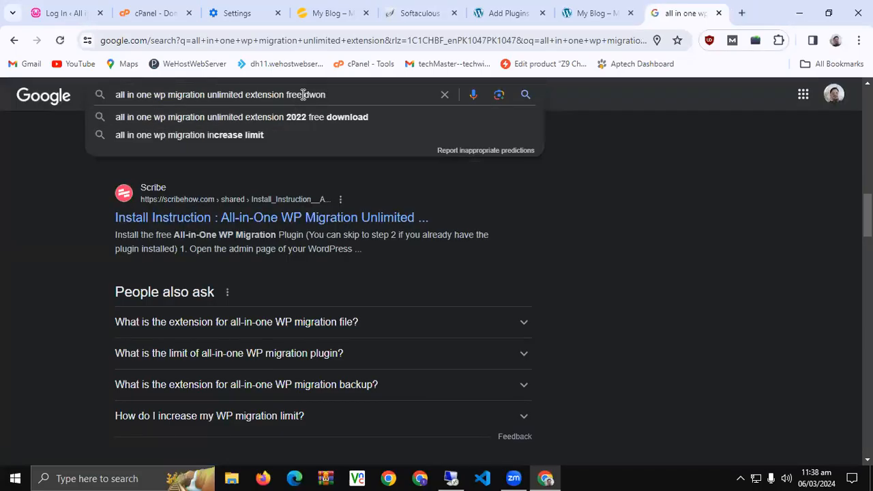
{"action": "key", "text": "BackSpace"}
{"action": "key", "text": "BackSpace"}
{"action": "key", "text": "BackSpace"}
{"action": "type", "text": "ownload"}
{"action": "key", "text": "Return"}
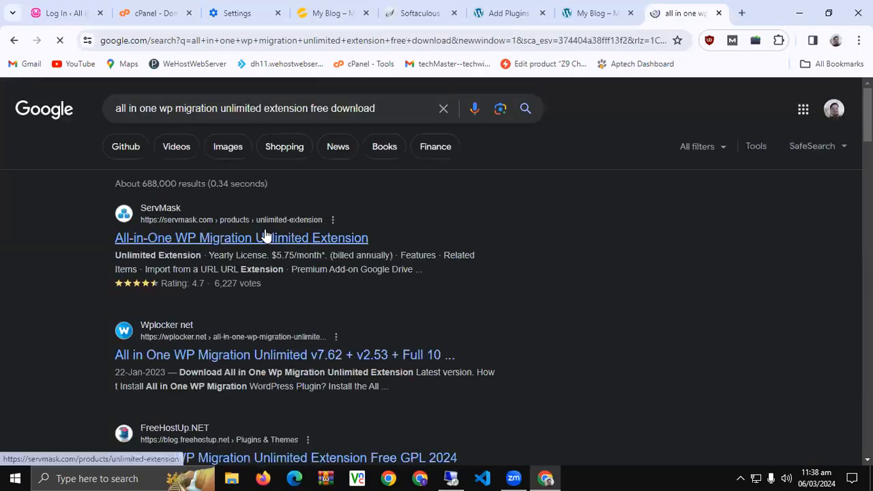
{"action": "scroll", "coordinate": [266, 236], "scroll_direction": "down", "scroll_amount": 2}
{"action": "scroll", "coordinate": [266, 236], "scroll_direction": "down", "scroll_amount": 2}
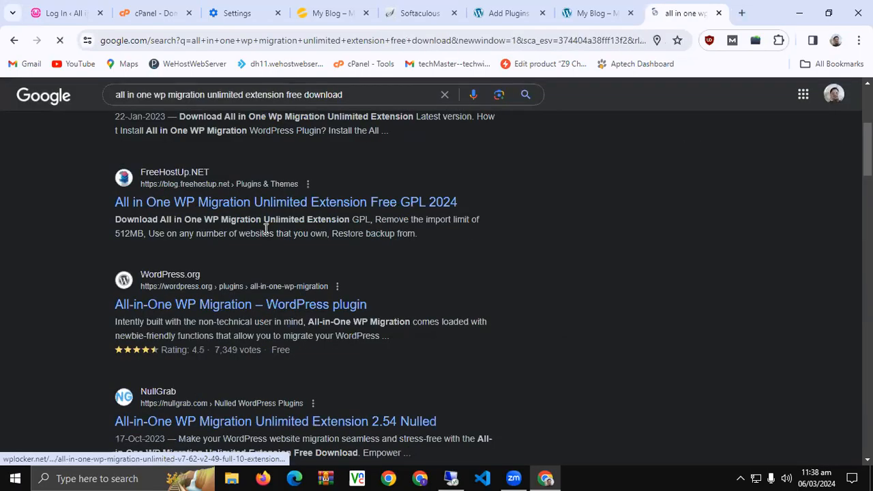
{"action": "scroll", "coordinate": [266, 232], "scroll_direction": "down", "scroll_amount": 4}
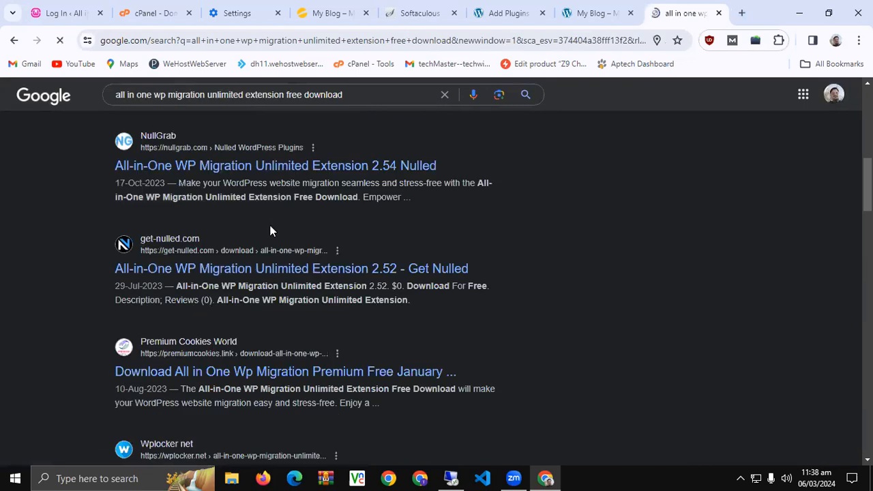
{"action": "middle_click", "coordinate": [250, 271]}
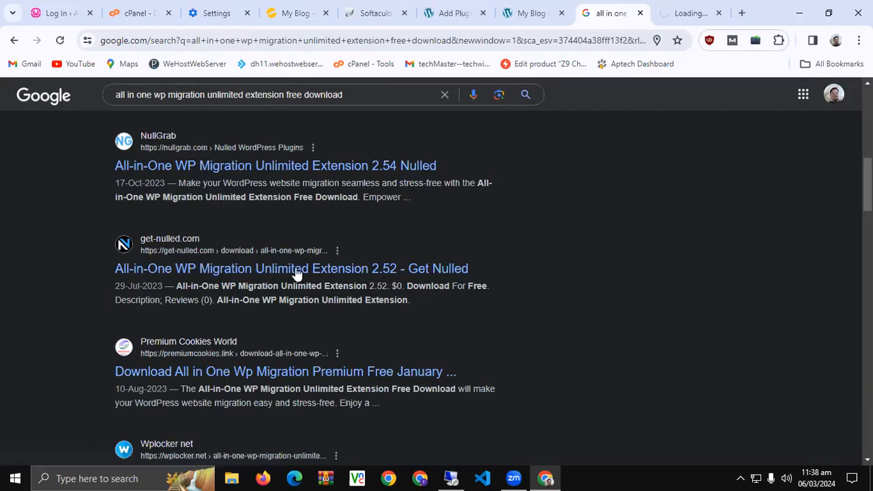
Step: Scroll further through the results, then switch to the remote desktop session
{"action": "scroll", "coordinate": [276, 267], "scroll_direction": "down", "scroll_amount": 4}
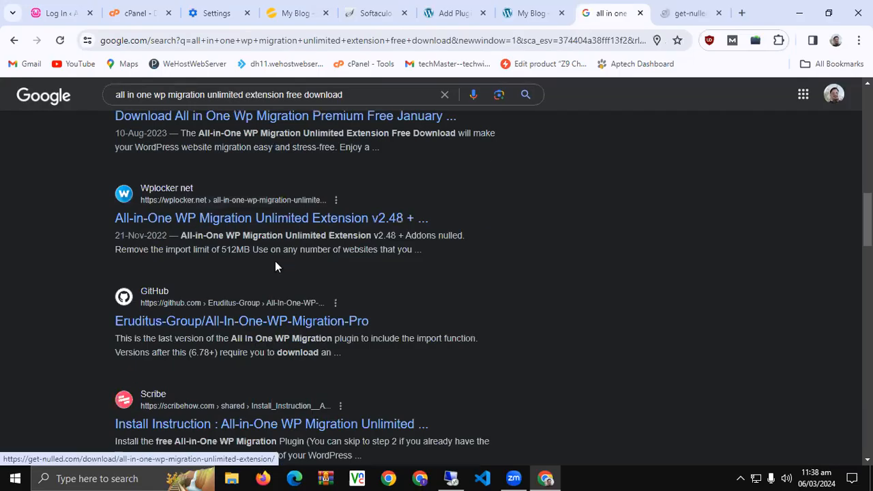
{"action": "scroll", "coordinate": [276, 266], "scroll_direction": "down", "scroll_amount": 3}
{"action": "scroll", "coordinate": [330, 259], "scroll_direction": "down", "scroll_amount": 3}
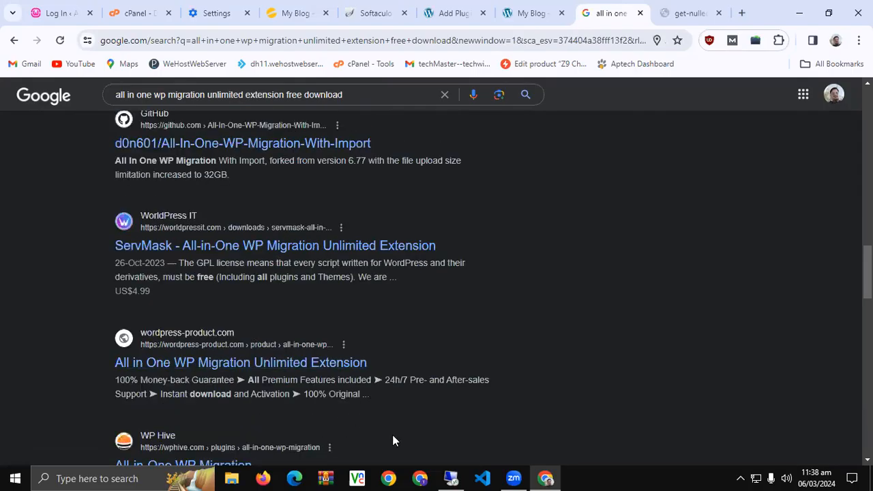
{"action": "left_click", "coordinate": [453, 478]}
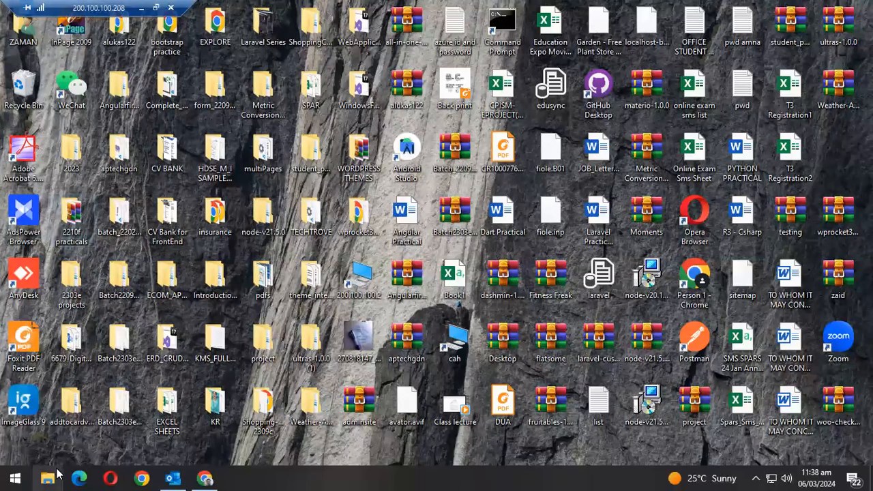
Step: In File Explorer's Downloads, select the all-in-one-wp-migration-unlimited-extension.2.54 zip
{"action": "left_click", "coordinate": [49, 477]}
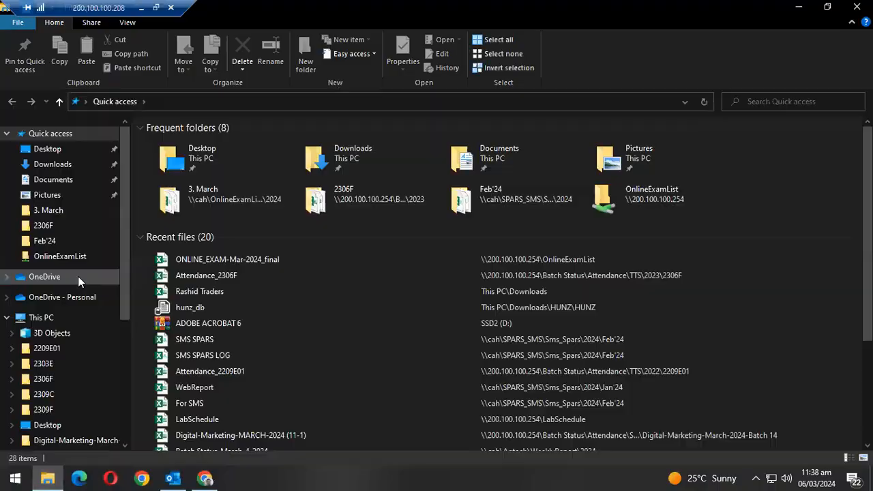
{"action": "left_click", "coordinate": [60, 163]}
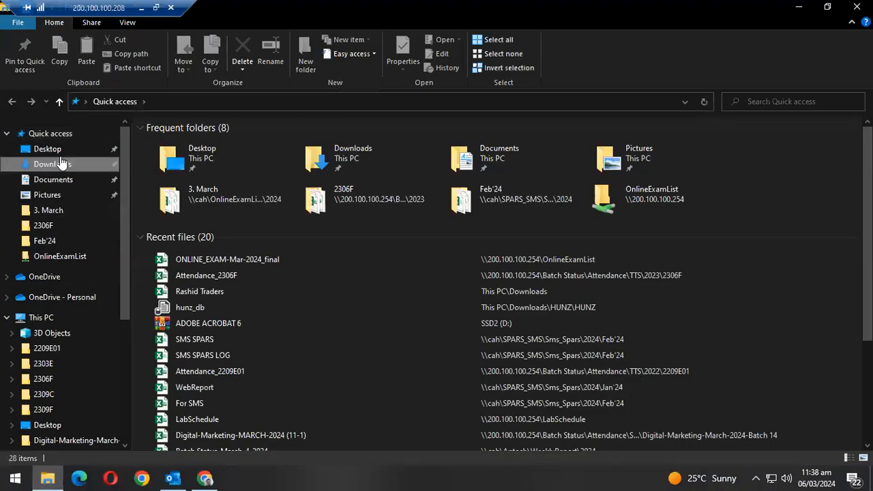
{"action": "key", "text": "a"}
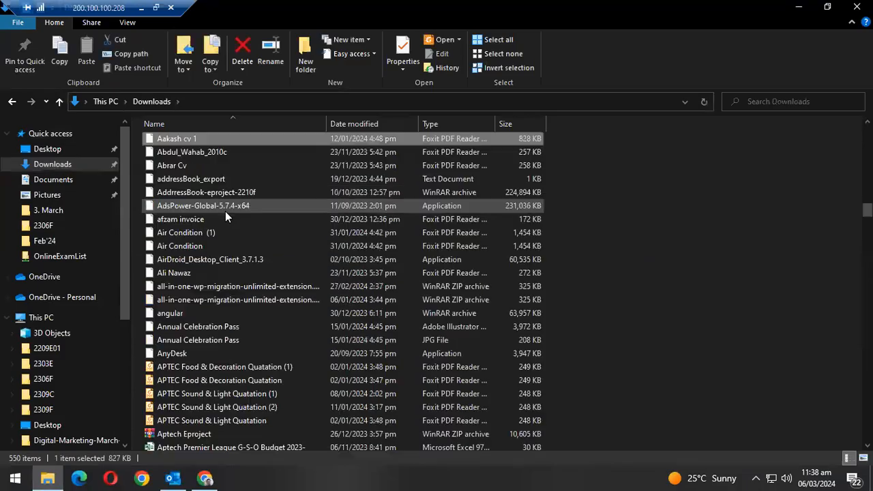
{"action": "key", "text": "a"}
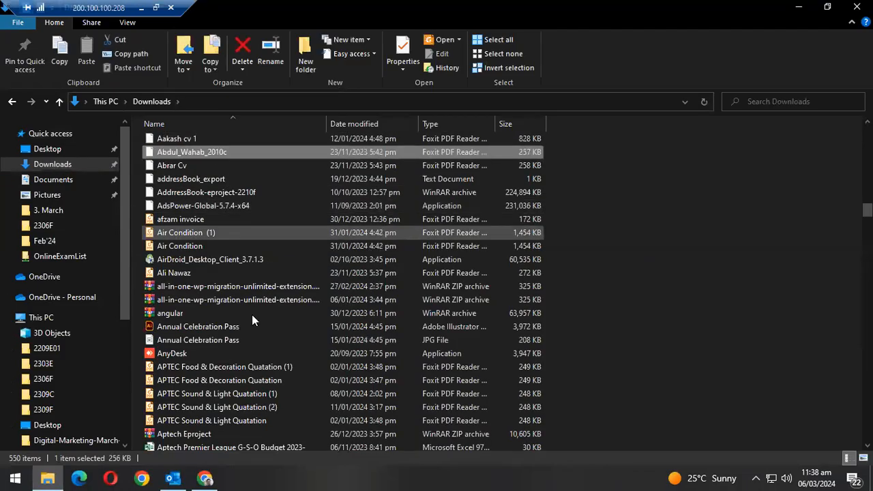
{"action": "double_click", "coordinate": [326, 123]}
{"action": "left_click", "coordinate": [327, 299]}
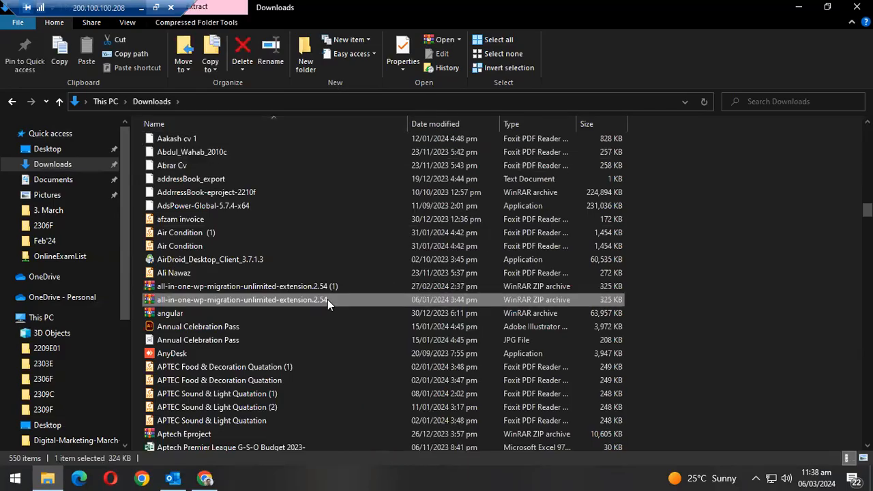
Step: Minimise Remote Desktop and close the Google results and get-nulled tabs
{"action": "left_click", "coordinate": [141, 8]}
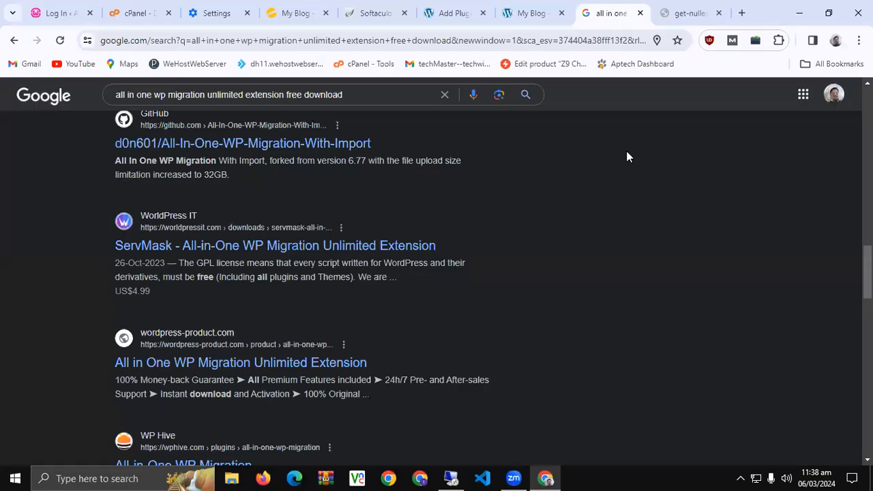
{"action": "left_click", "coordinate": [640, 14]}
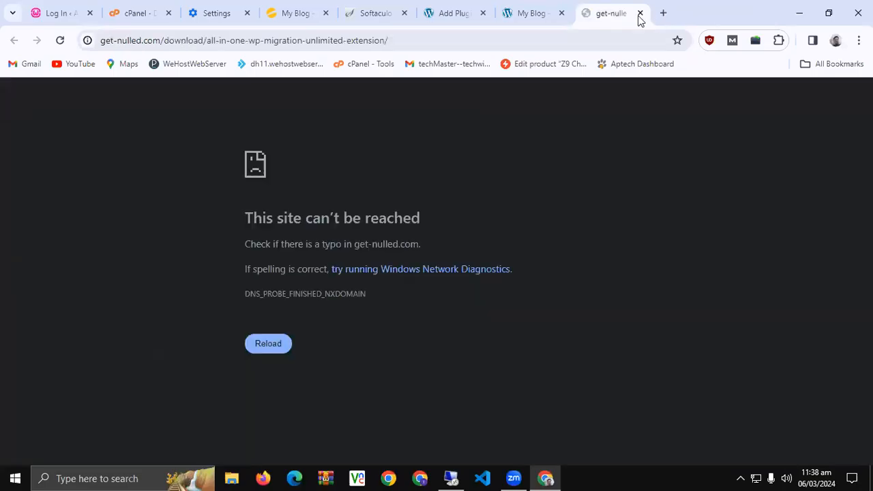
{"action": "key", "text": "ctrl+w"}
Step: Paste the unlimited-extension 2.54 zip onto the local desktop
{"action": "key", "text": "super+d"}
{"action": "right_click", "coordinate": [603, 153]}
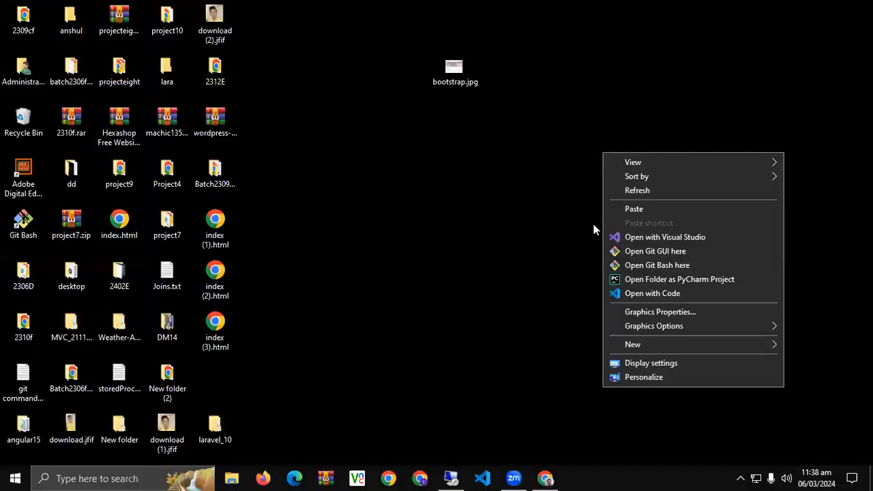
{"action": "left_click", "coordinate": [470, 294]}
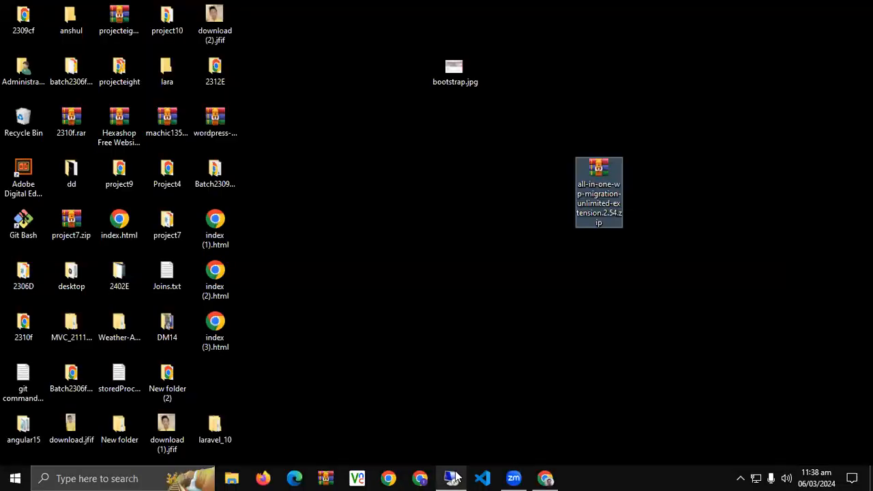
Step: Choose the zip from the Desktop as the plugin file in WordPress's upload form
{"action": "left_click", "coordinate": [546, 478]}
{"action": "left_click", "coordinate": [408, 236]}
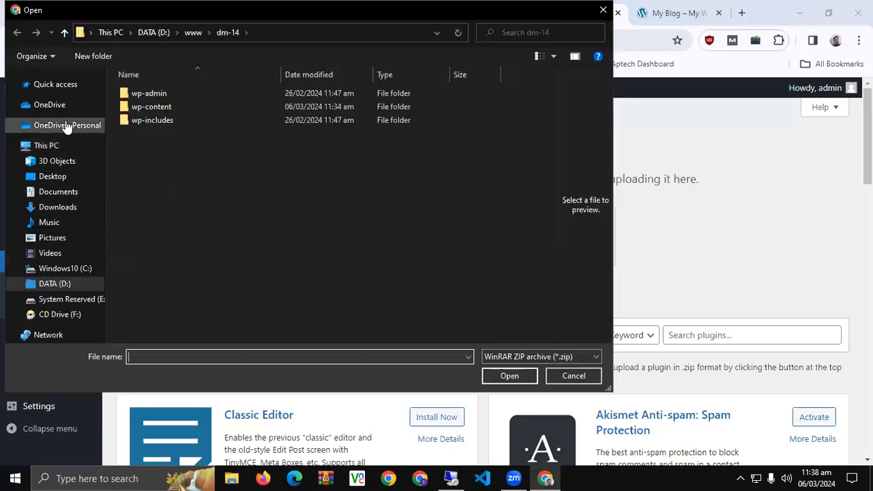
{"action": "left_click", "coordinate": [45, 100]}
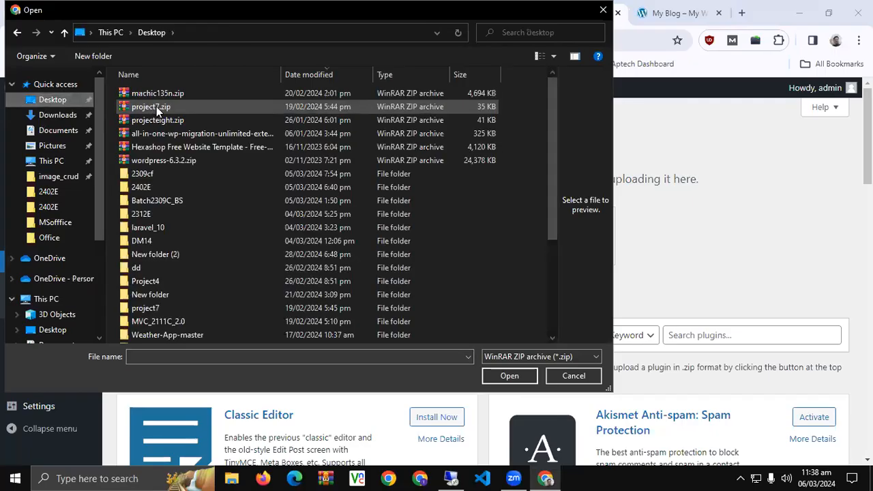
{"action": "double_click", "coordinate": [184, 133]}
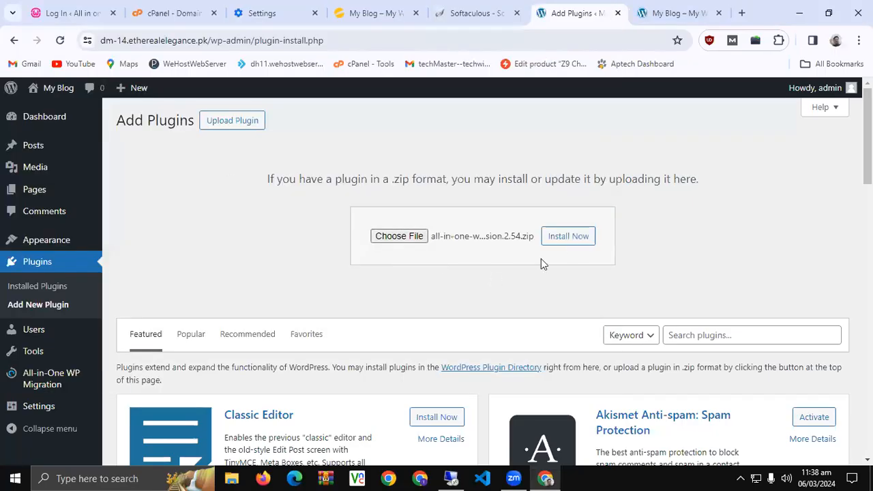
Step: Install and activate the uploaded Unlimited Extension zip
{"action": "key", "text": "Return"}
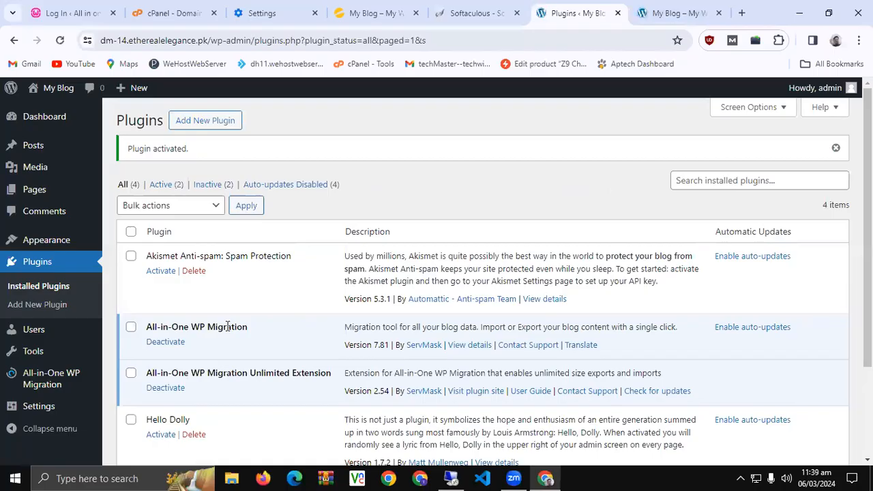
{"action": "scroll", "coordinate": [234, 326], "scroll_direction": "down", "scroll_amount": 3}
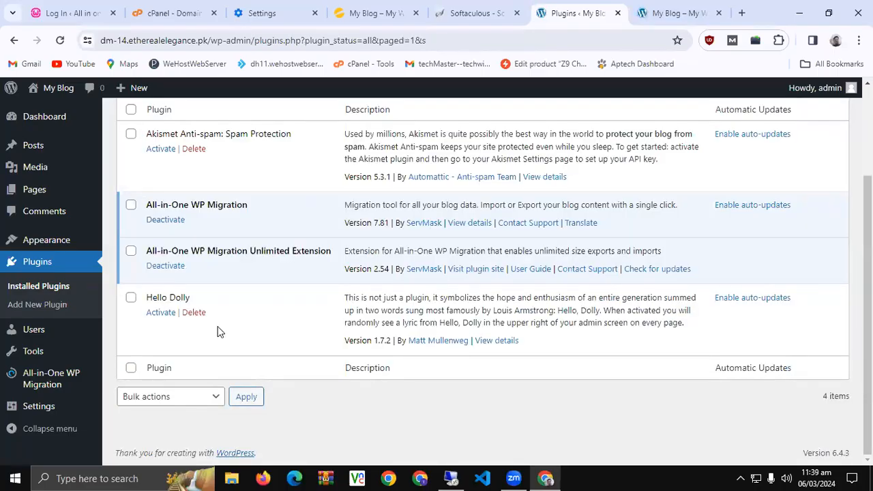
{"action": "mouse_move", "coordinate": [30, 377]}
Step: Confirm the Import page now allows unlimited uploads, then log in to the local dm-14 admin
{"action": "left_click", "coordinate": [150, 328]}
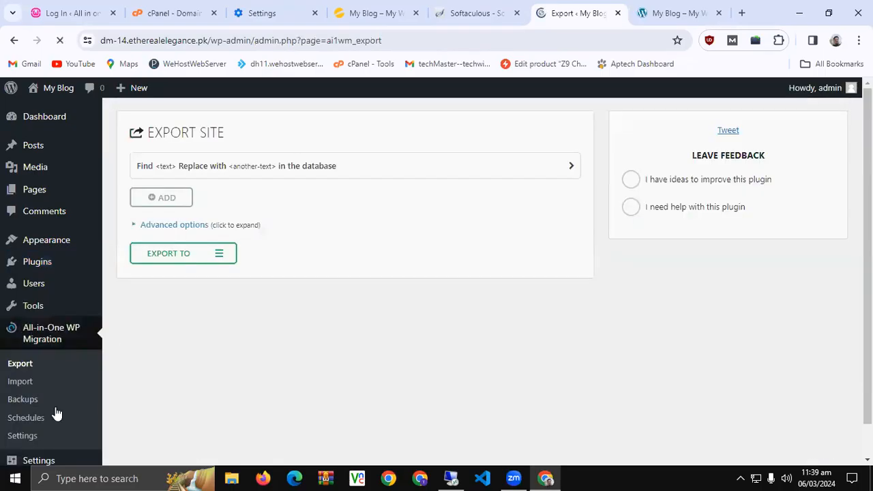
{"action": "left_click", "coordinate": [49, 384]}
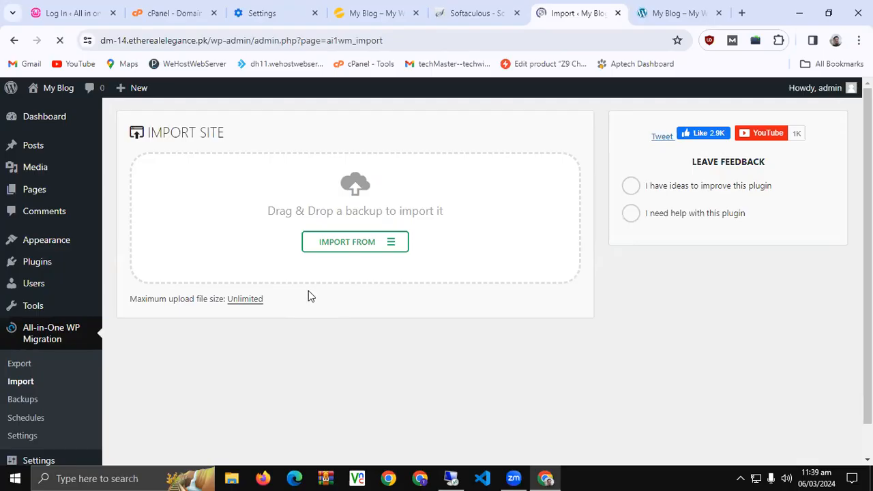
{"action": "left_click", "coordinate": [51, 5]}
{"action": "left_click", "coordinate": [517, 323]}
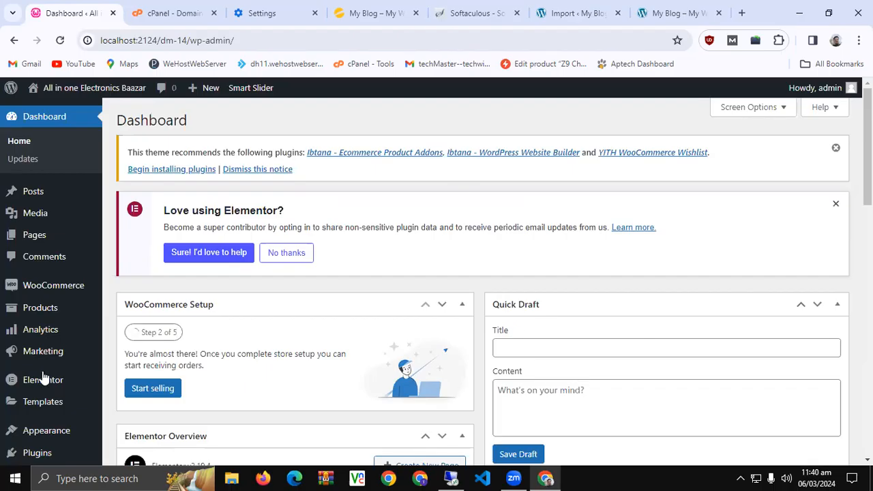
Step: Search plugins for 'all in one wp', then install and activate All-in-One WP Migration 7.81
{"action": "scroll", "coordinate": [43, 380], "scroll_direction": "down", "scroll_amount": 3}
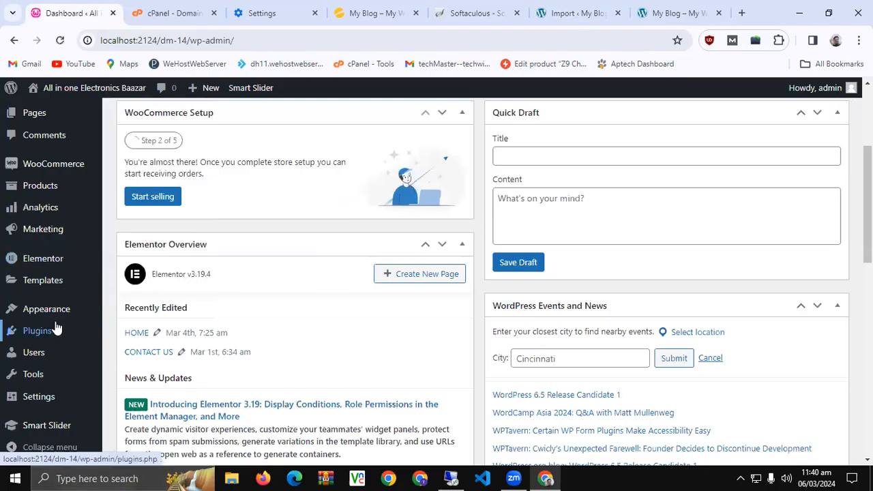
{"action": "mouse_move", "coordinate": [82, 334]}
{"action": "left_click", "coordinate": [129, 354]}
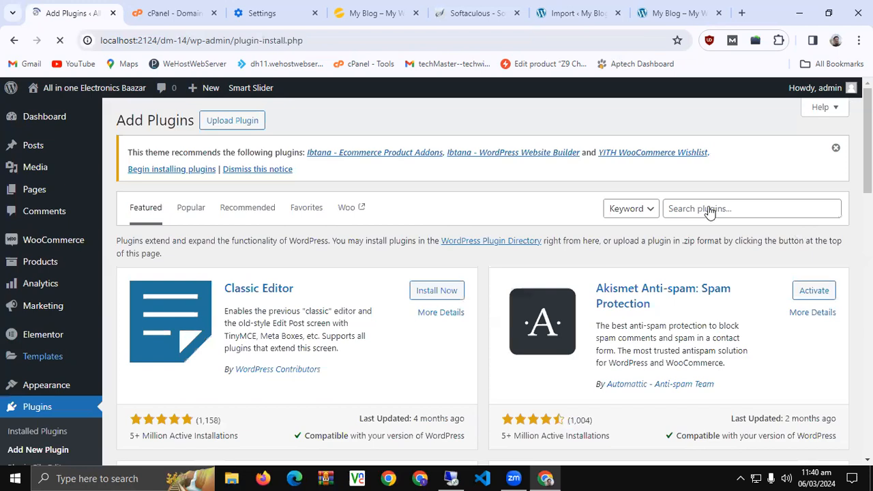
{"action": "left_click", "coordinate": [693, 210]}
{"action": "type", "text": "all in one wp"}
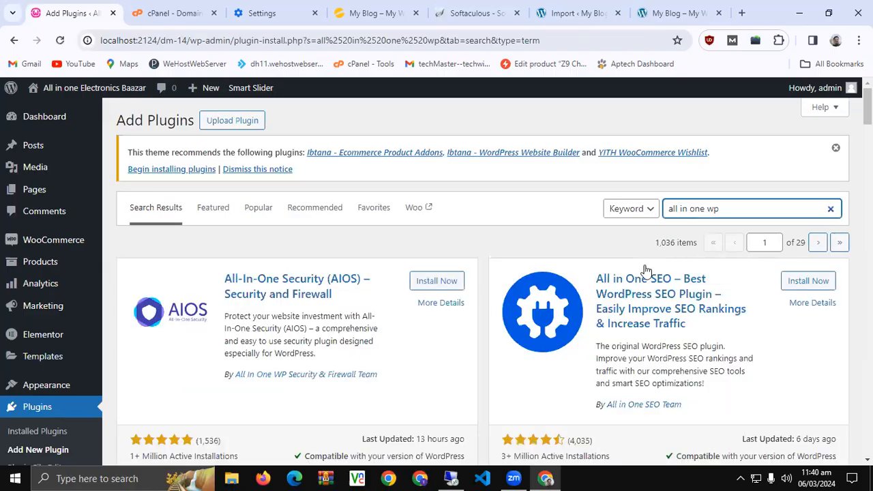
{"action": "scroll", "coordinate": [619, 296], "scroll_direction": "down", "scroll_amount": 3}
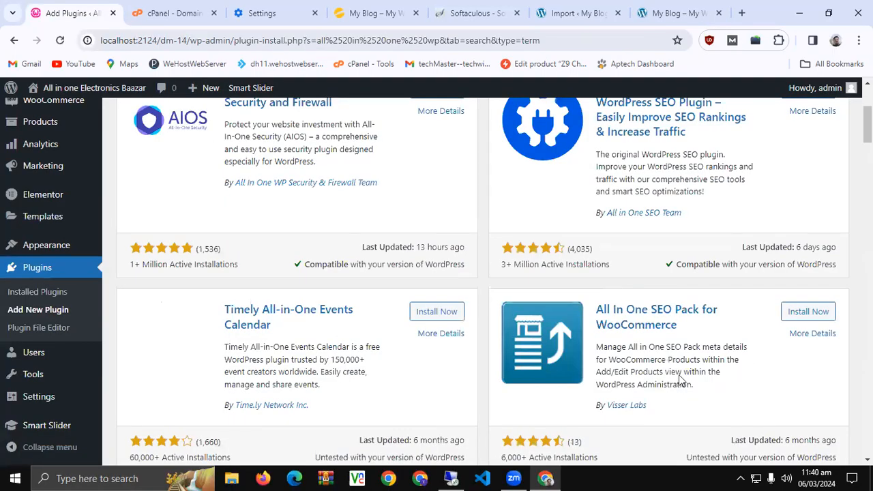
{"action": "scroll", "coordinate": [812, 394], "scroll_direction": "down", "scroll_amount": 2}
{"action": "left_click", "coordinate": [788, 386]}
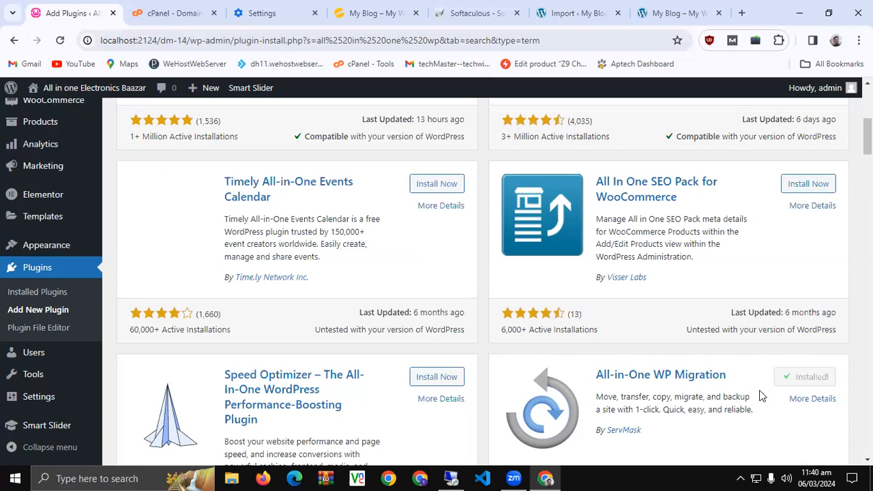
{"action": "left_click", "coordinate": [622, 430]}
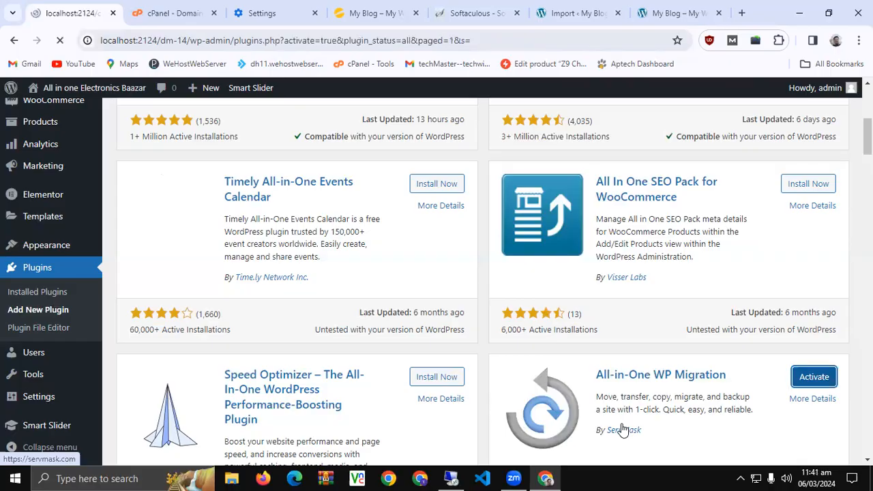
{"action": "scroll", "coordinate": [203, 358], "scroll_direction": "down", "scroll_amount": 3}
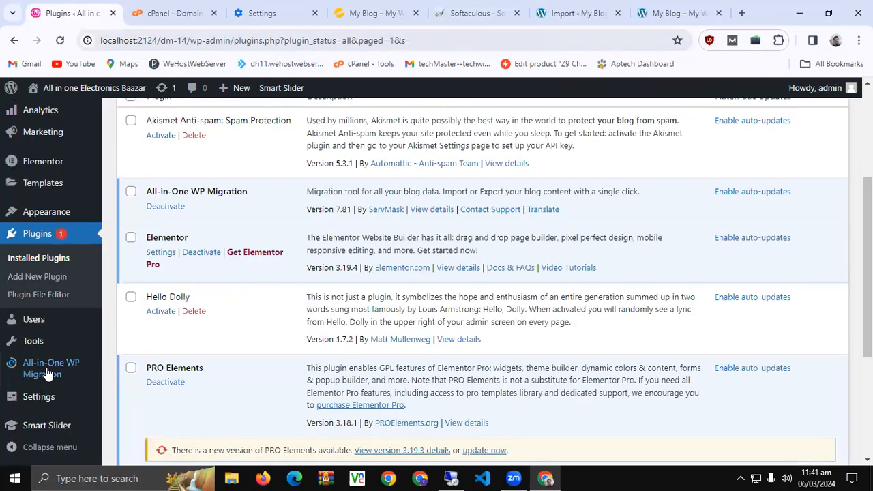
Step: Open the All-in-One WP Migration Export page and choose Export To File
{"action": "mouse_move", "coordinate": [47, 371]}
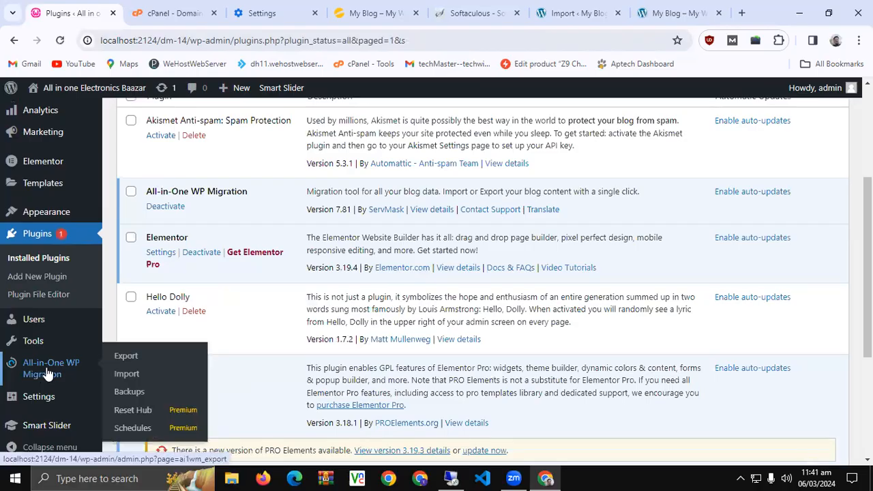
{"action": "left_click", "coordinate": [133, 359]}
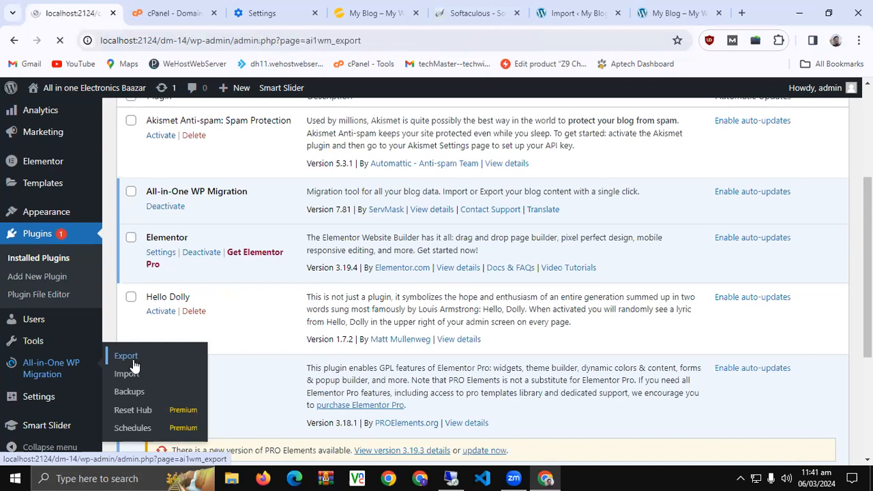
{"action": "left_click", "coordinate": [201, 392]}
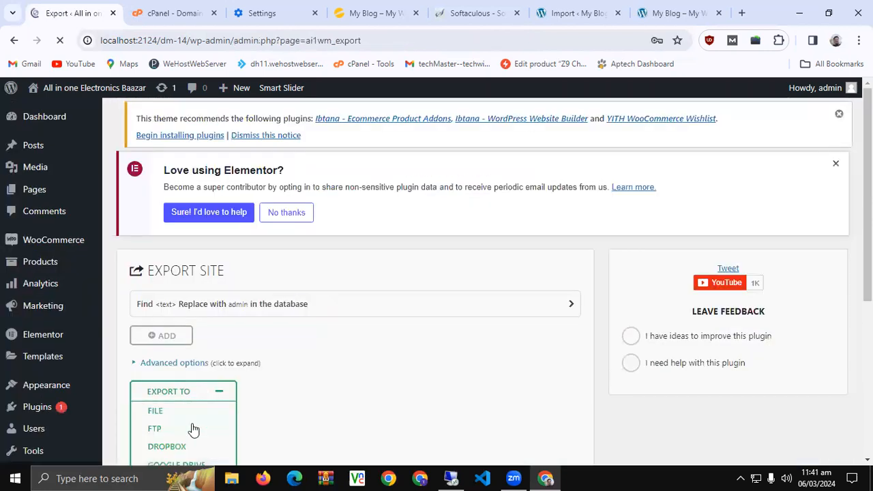
{"action": "left_click", "coordinate": [194, 414]}
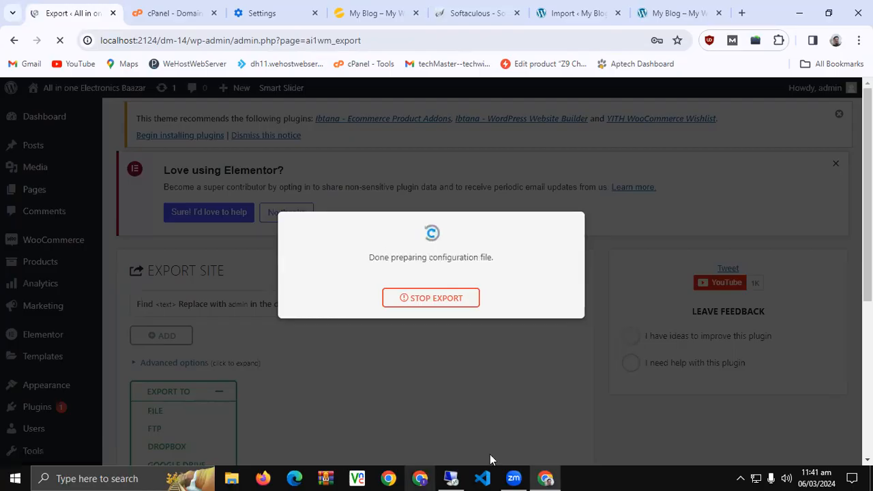
Step: Wait while the export archives the local dm-14 site into its 161 MB backup
{"action": "mouse_move", "coordinate": [520, 475]}
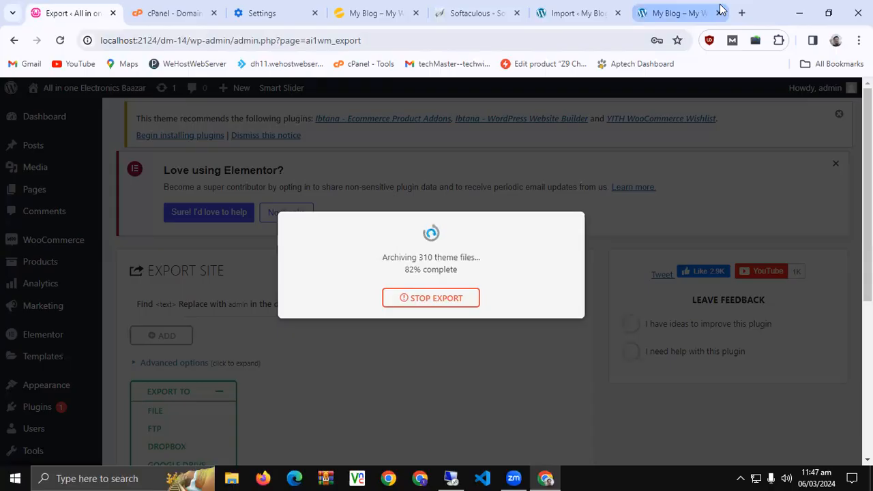
{"action": "mouse_move", "coordinate": [721, 9]}
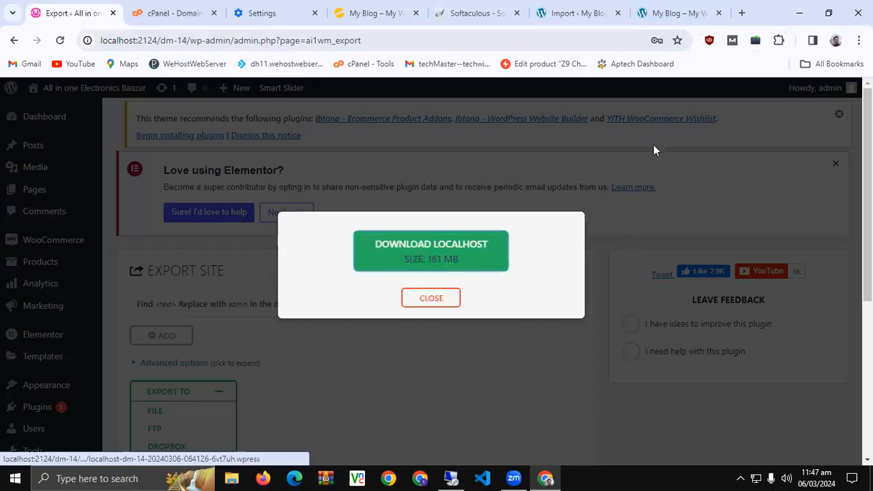
Step: Close the export, verify the 161 MB localhost-dm-14 .wpress download, and switch to the live Import page
{"action": "left_click", "coordinate": [438, 301]}
{"action": "mouse_move", "coordinate": [53, 341]}
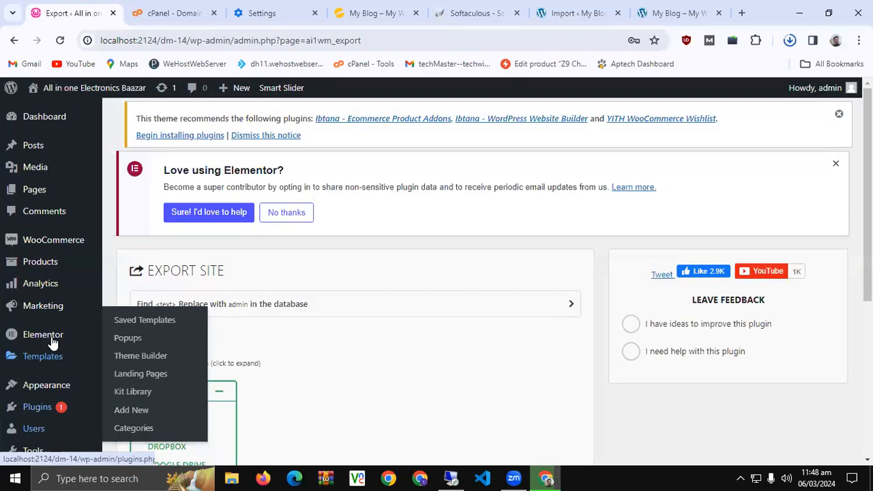
{"action": "scroll", "coordinate": [68, 351], "scroll_direction": "down", "scroll_amount": 2}
{"action": "scroll", "coordinate": [27, 362], "scroll_direction": "down", "scroll_amount": 1}
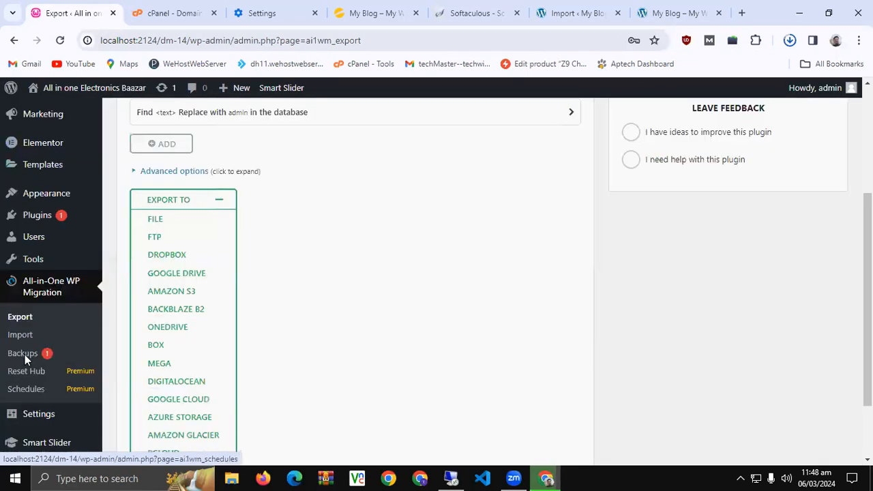
{"action": "left_click", "coordinate": [23, 353]}
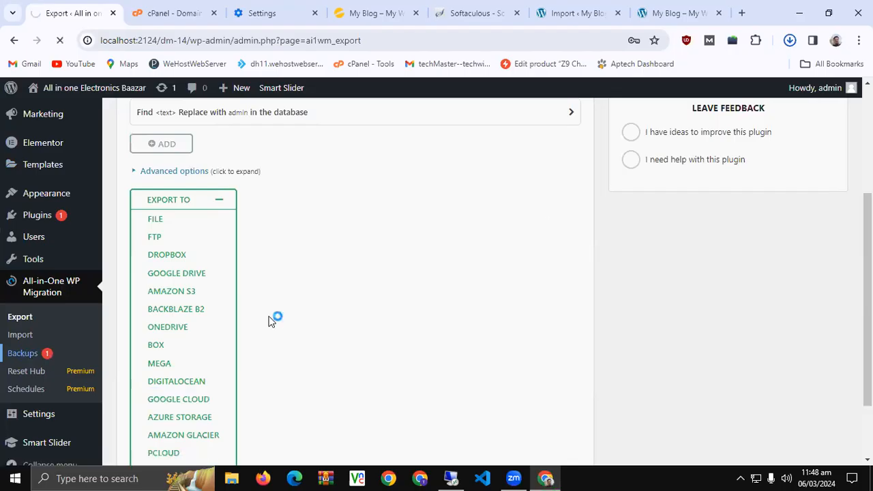
{"action": "left_click", "coordinate": [789, 44]}
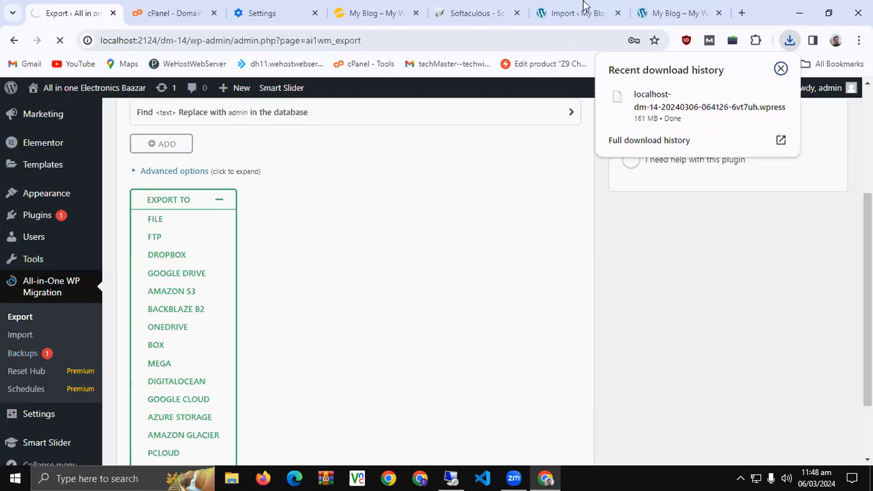
{"action": "left_click", "coordinate": [583, 13]}
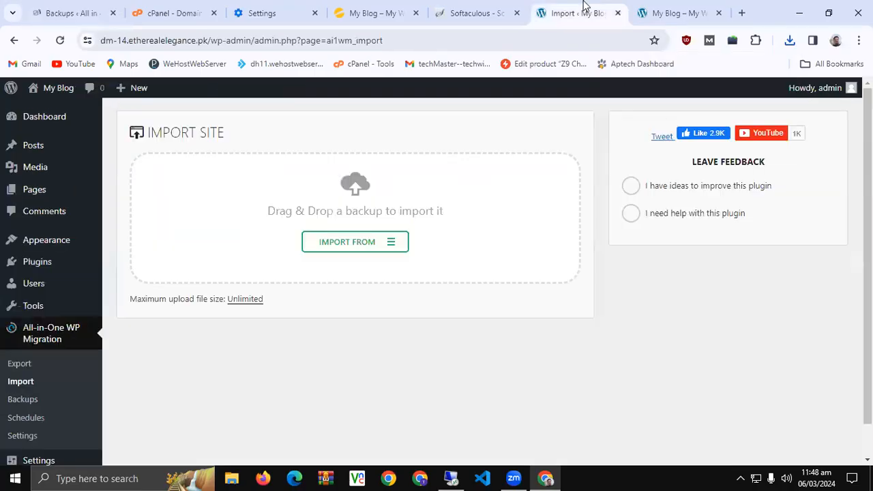
Step: Try importing the localhost-dm-14 .wpress backup from Downloads and dismiss the Unlimited Extension update error
{"action": "left_click", "coordinate": [352, 243]}
{"action": "left_click", "coordinate": [343, 265]}
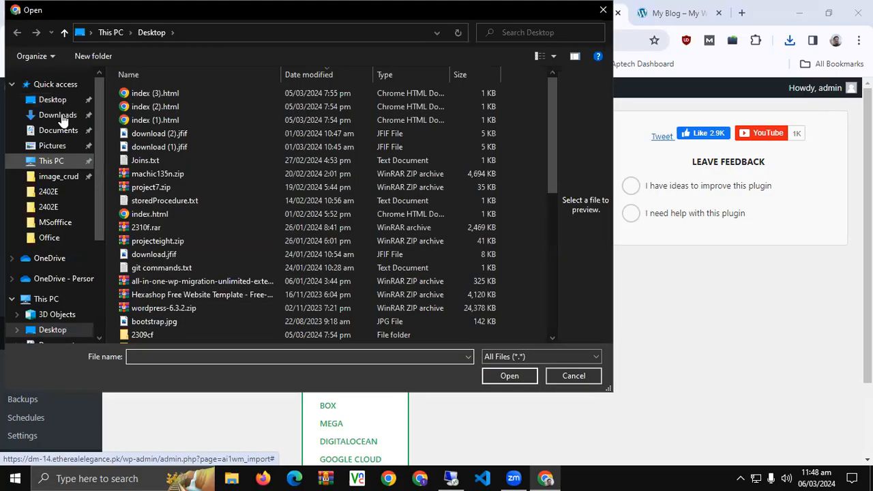
{"action": "left_click", "coordinate": [60, 116]}
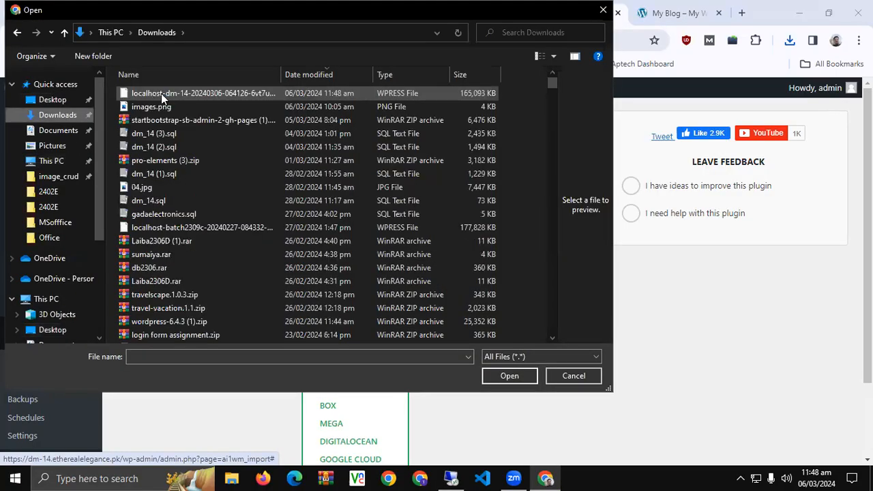
{"action": "double_click", "coordinate": [161, 93]}
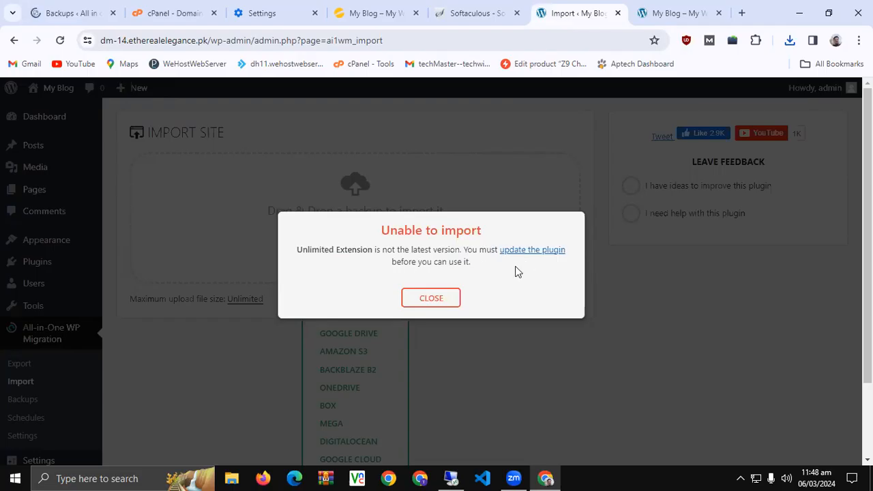
{"action": "left_click", "coordinate": [440, 300]}
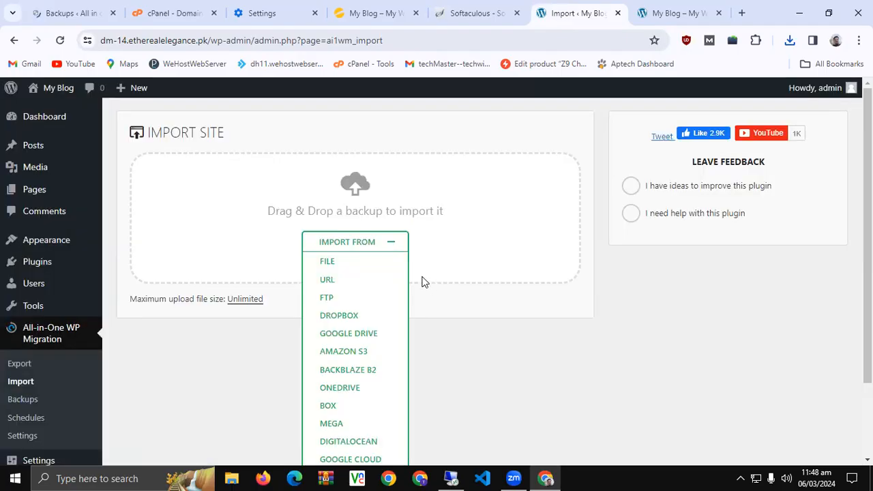
{"action": "left_click", "coordinate": [743, 16]}
Step: Search Google for the All-in-One WP Migration unlimited extension free download and open the PluginNext result
{"action": "type", "text": "all"}
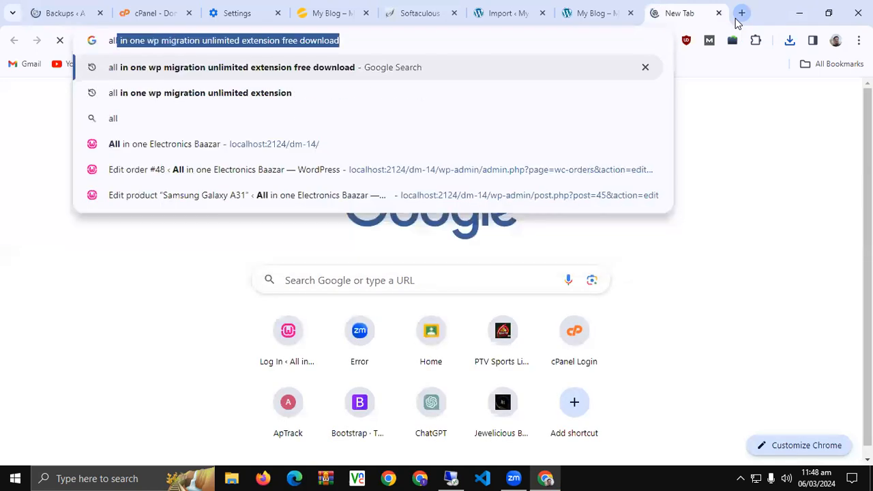
{"action": "key", "text": "Right"}
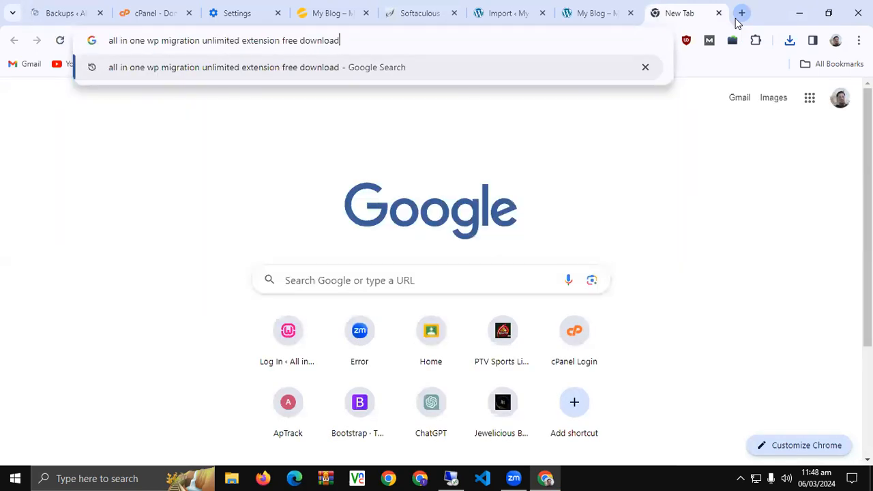
{"action": "key", "text": "Return"}
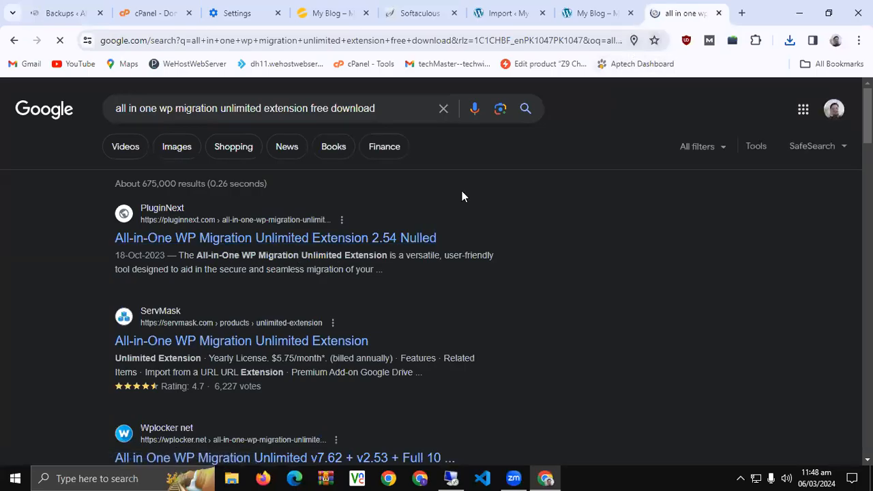
{"action": "middle_click", "coordinate": [363, 242]}
{"action": "left_click", "coordinate": [684, 13]}
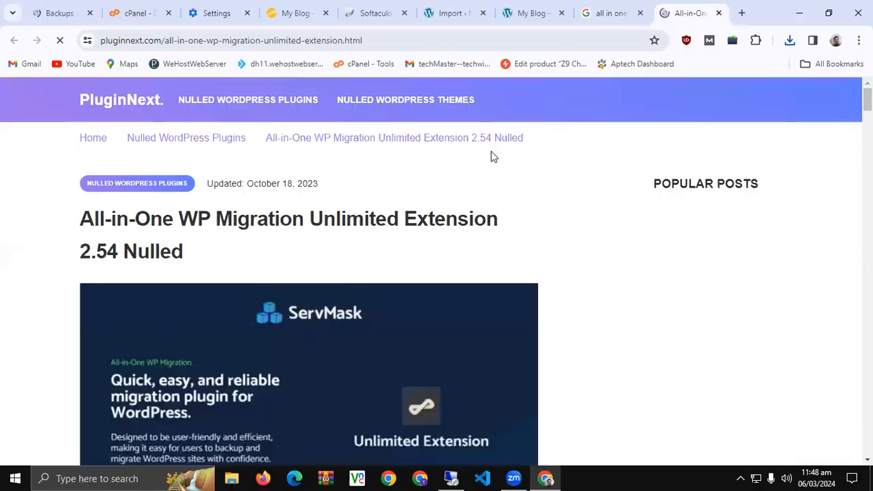
Step: Download the 325 KB Unlimited-Extension-v2.54 zip from PluginNext's free download page
{"action": "scroll", "coordinate": [337, 297], "scroll_direction": "down", "scroll_amount": 5}
{"action": "scroll", "coordinate": [339, 300], "scroll_direction": "down", "scroll_amount": 5}
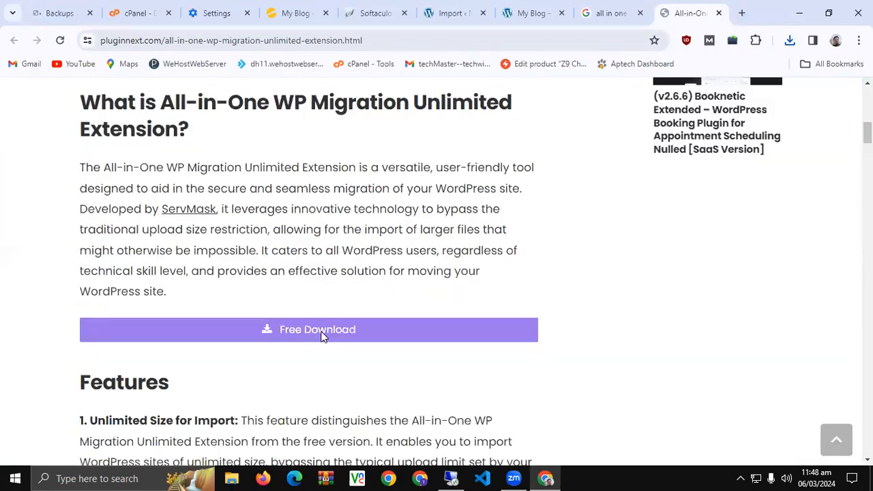
{"action": "left_click", "coordinate": [317, 332]}
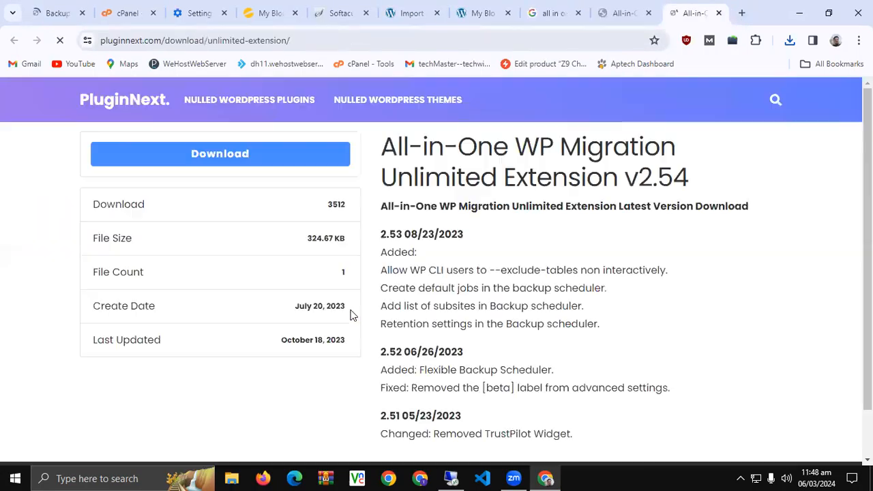
{"action": "scroll", "coordinate": [477, 328], "scroll_direction": "down", "scroll_amount": 1}
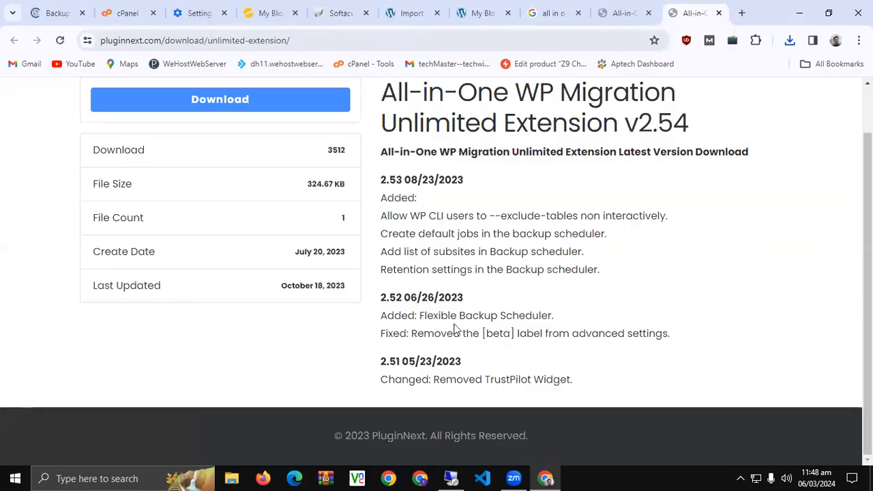
{"action": "scroll", "coordinate": [455, 329], "scroll_direction": "up", "scroll_amount": 1}
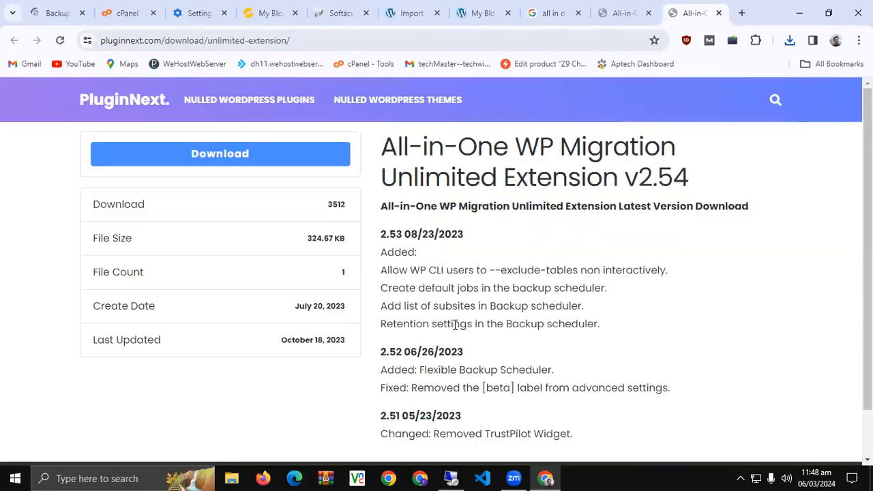
{"action": "scroll", "coordinate": [455, 328], "scroll_direction": "down", "scroll_amount": 1}
{"action": "scroll", "coordinate": [286, 238], "scroll_direction": "up", "scroll_amount": 1}
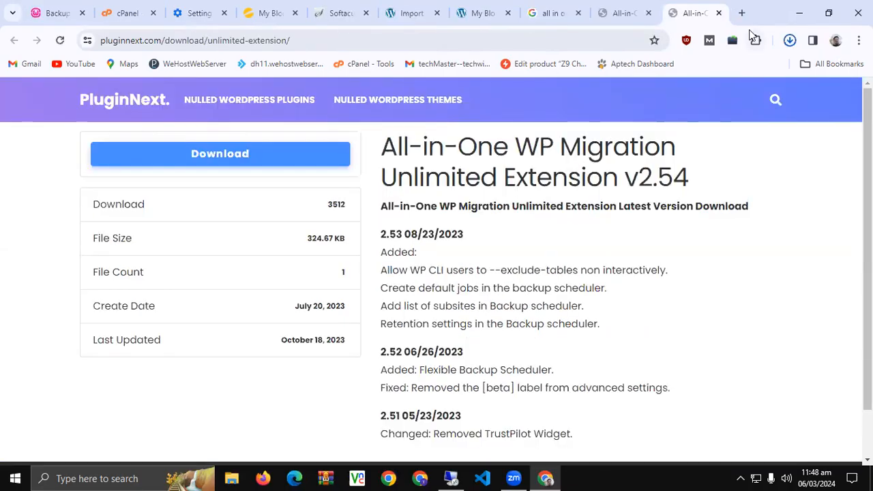
{"action": "left_click", "coordinate": [790, 41]}
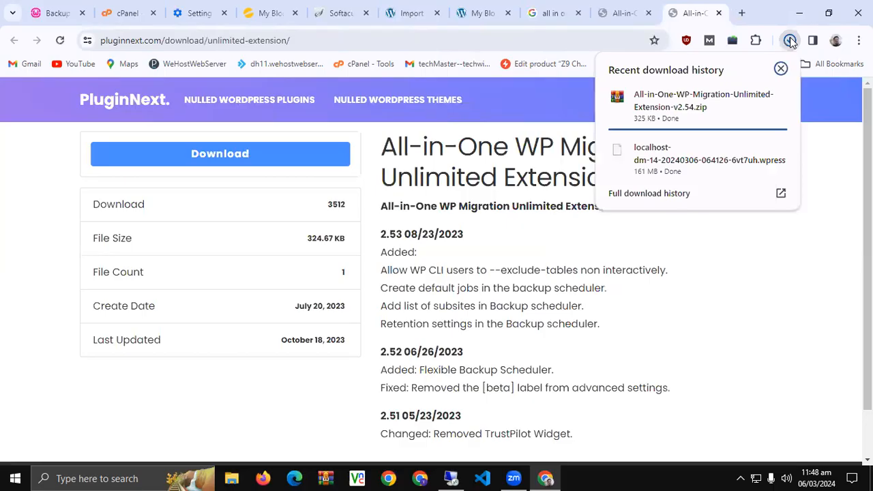
{"action": "left_click", "coordinate": [559, 5]}
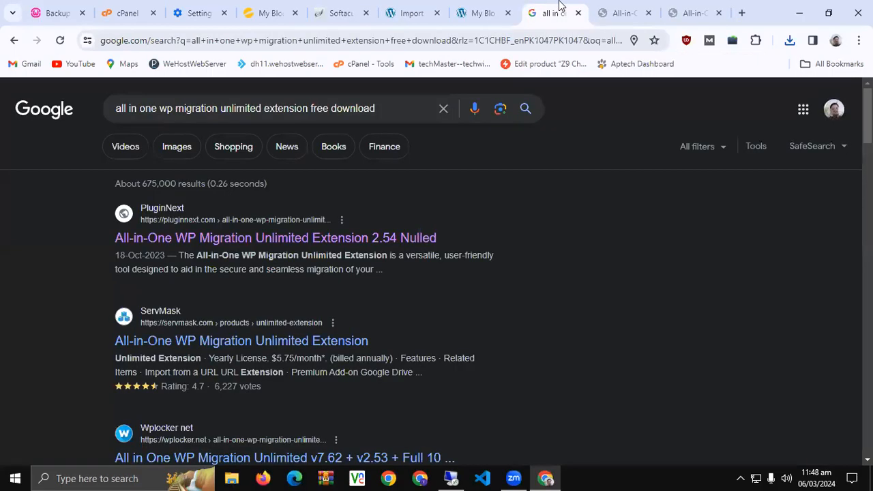
{"action": "left_click", "coordinate": [617, 9]}
Step: Go from the live site's import page to its installed plugins list
{"action": "left_click", "coordinate": [502, 8]}
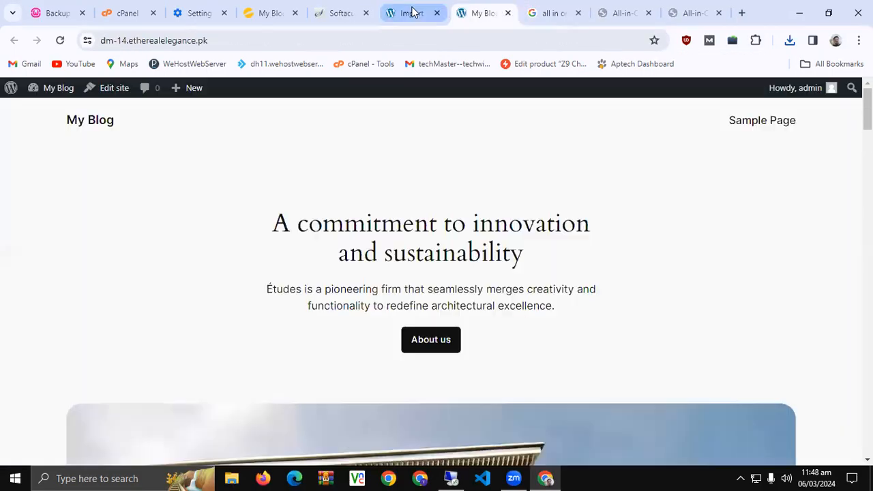
{"action": "left_click", "coordinate": [413, 12]}
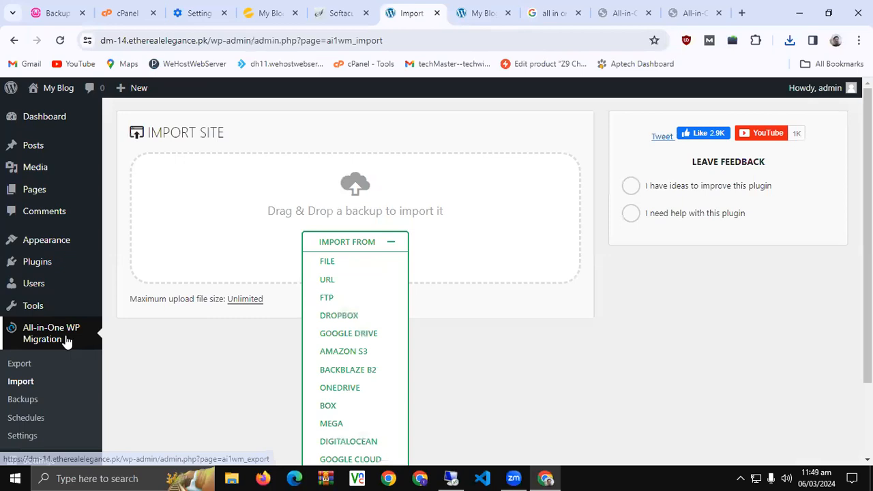
{"action": "scroll", "coordinate": [22, 252], "scroll_direction": "down", "scroll_amount": 3}
{"action": "scroll", "coordinate": [39, 261], "scroll_direction": "up", "scroll_amount": 3}
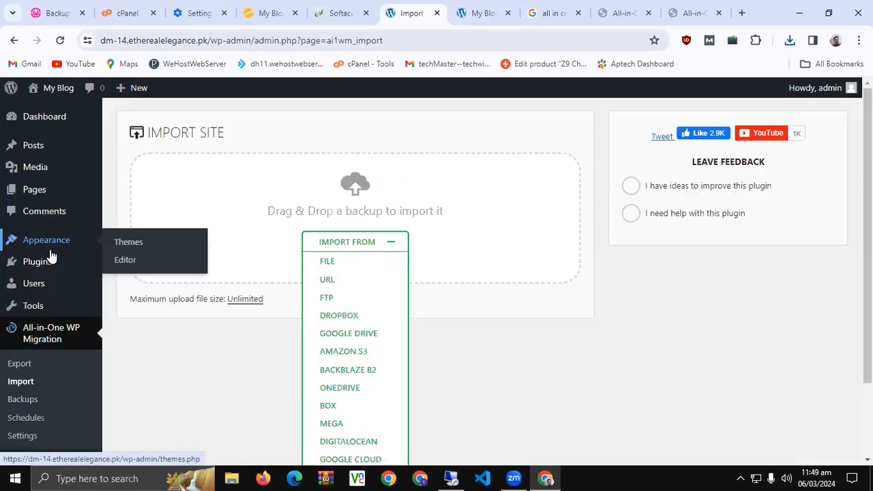
{"action": "left_click", "coordinate": [149, 270]}
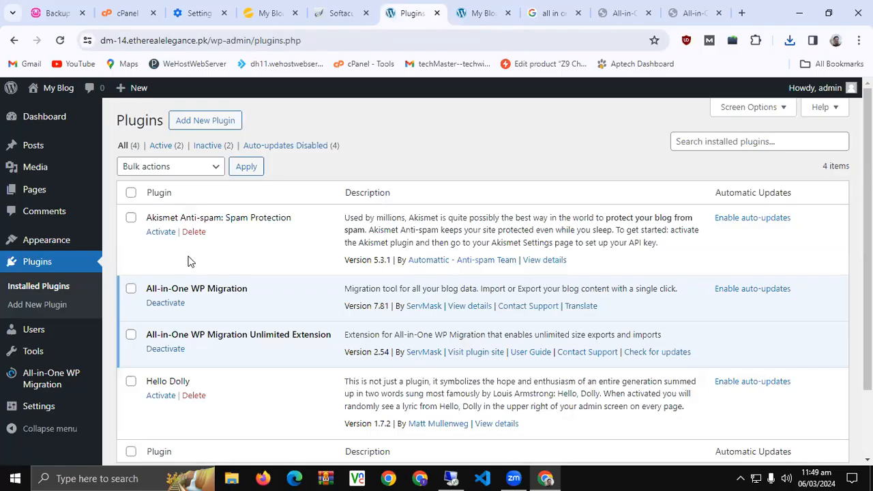
Step: Upload the Unlimited Extension v2.54 zip and replace the installed extension with it
{"action": "left_click", "coordinate": [220, 128]}
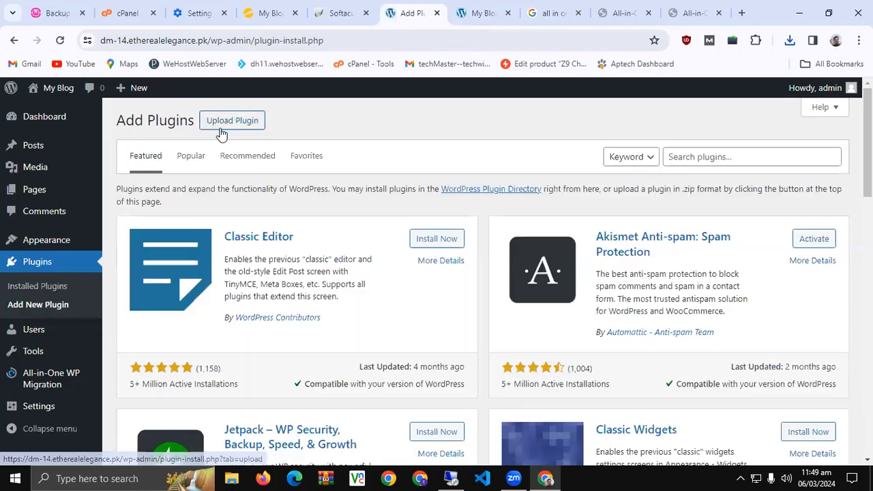
{"action": "left_click", "coordinate": [235, 120]}
{"action": "left_click", "coordinate": [397, 235]}
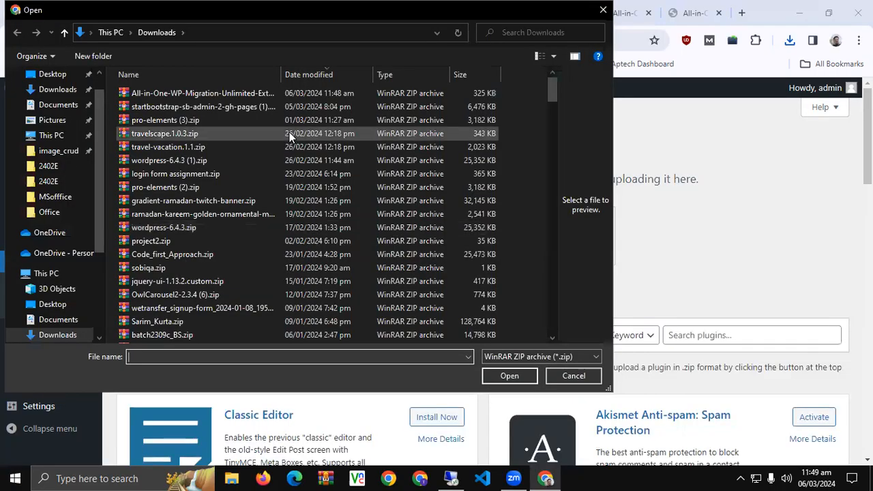
{"action": "double_click", "coordinate": [246, 93]}
{"action": "left_click", "coordinate": [564, 237]}
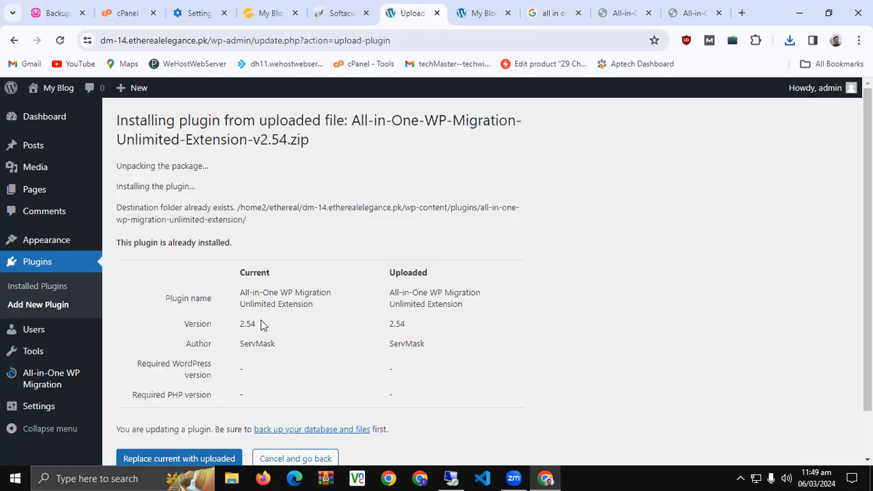
{"action": "scroll", "coordinate": [175, 392], "scroll_direction": "down", "scroll_amount": 1}
{"action": "left_click", "coordinate": [205, 409]}
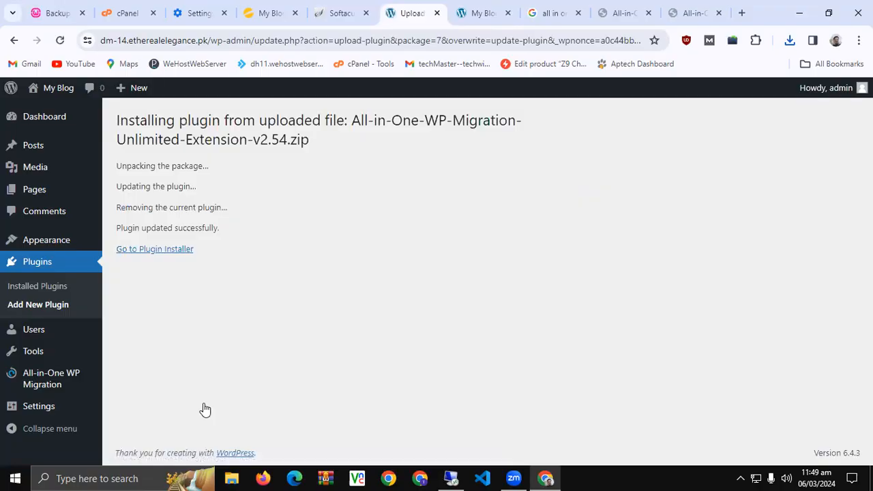
Step: Return to the installed plugins list
{"action": "left_click", "coordinate": [171, 251]}
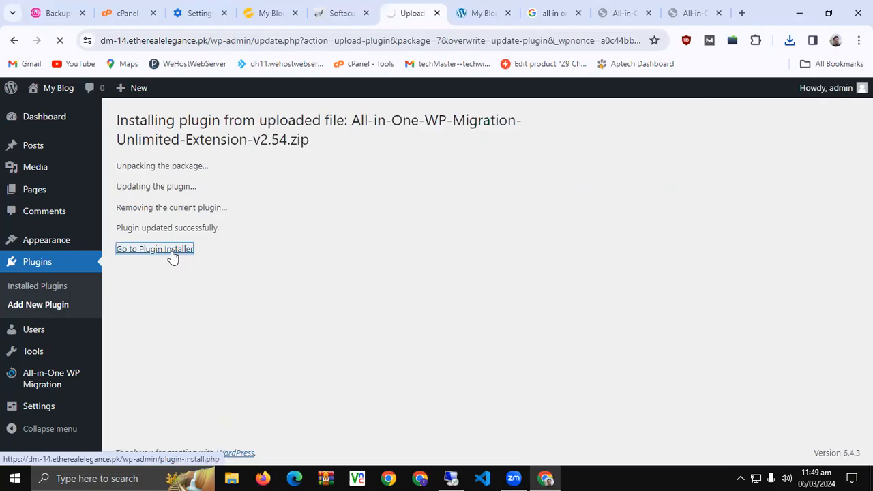
{"action": "left_click", "coordinate": [58, 290]}
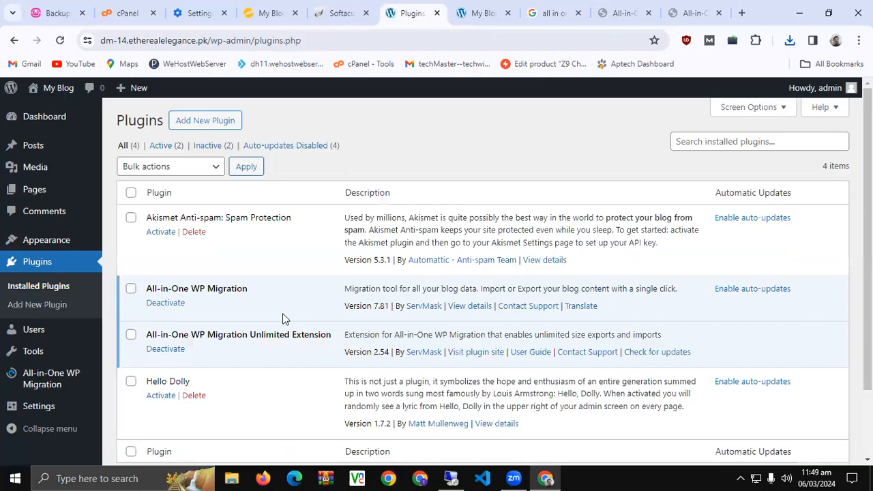
{"action": "left_click", "coordinate": [480, 12]}
{"action": "left_click", "coordinate": [412, 12]}
Step: Import the first zip in Downloads from the All-in-One WP Migration Import page, triggering a not-.wpress error
{"action": "mouse_move", "coordinate": [63, 383]}
{"action": "left_click", "coordinate": [132, 379]}
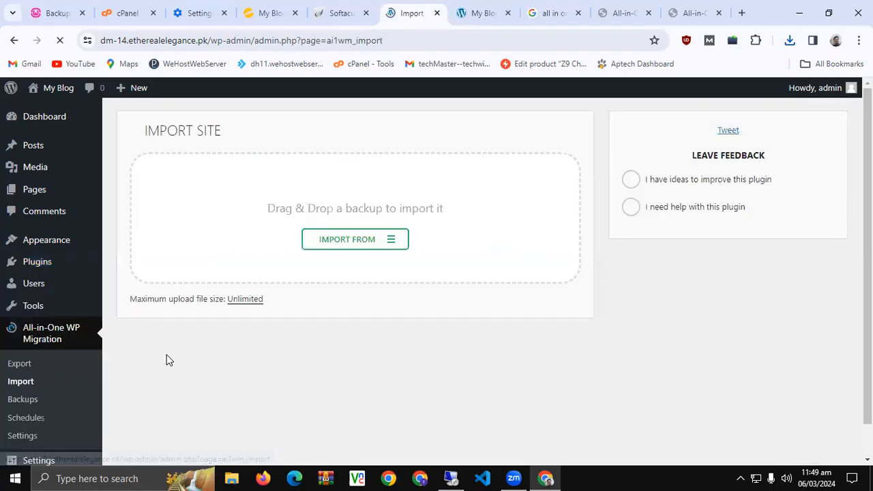
{"action": "left_click", "coordinate": [362, 244]}
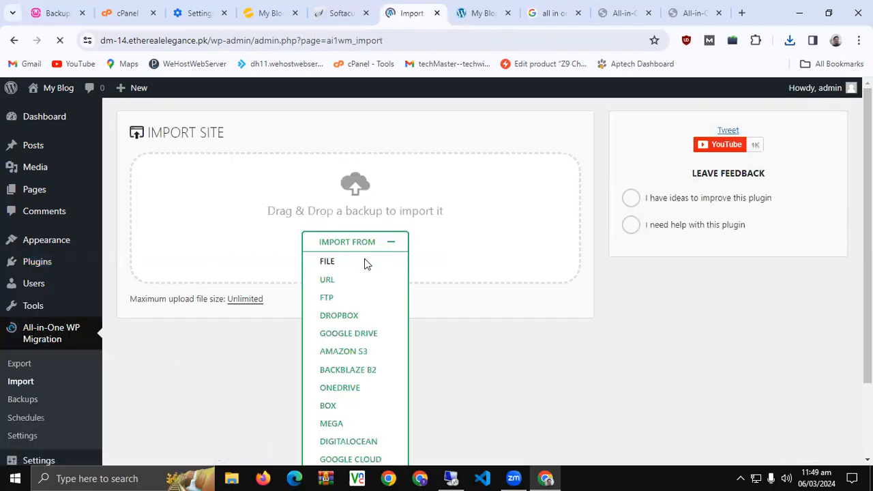
{"action": "left_click", "coordinate": [285, 264]}
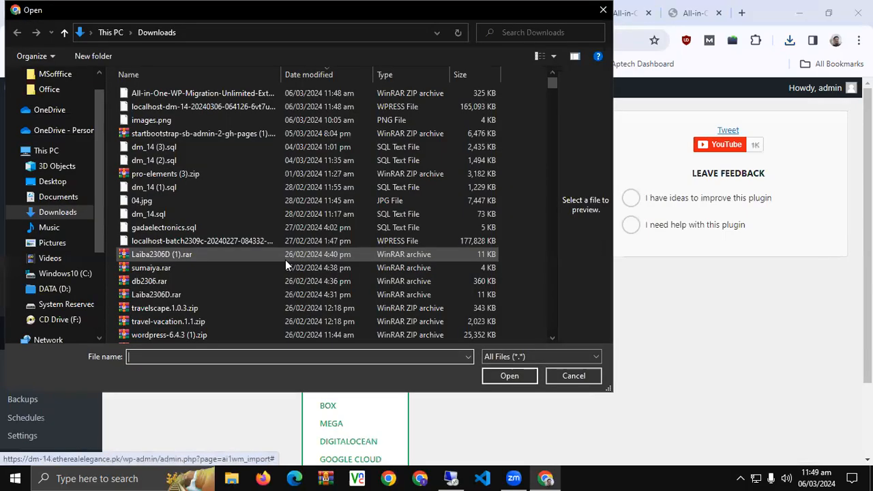
{"action": "double_click", "coordinate": [234, 95]}
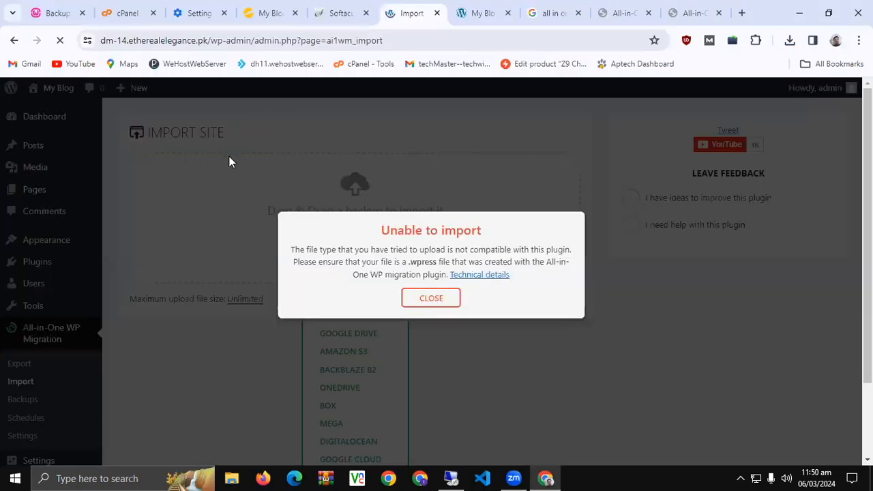
Step: Dismiss the import error and read through the Wplocker result for the unlimited extension
{"action": "left_click", "coordinate": [436, 305]}
{"action": "left_click", "coordinate": [566, 10]}
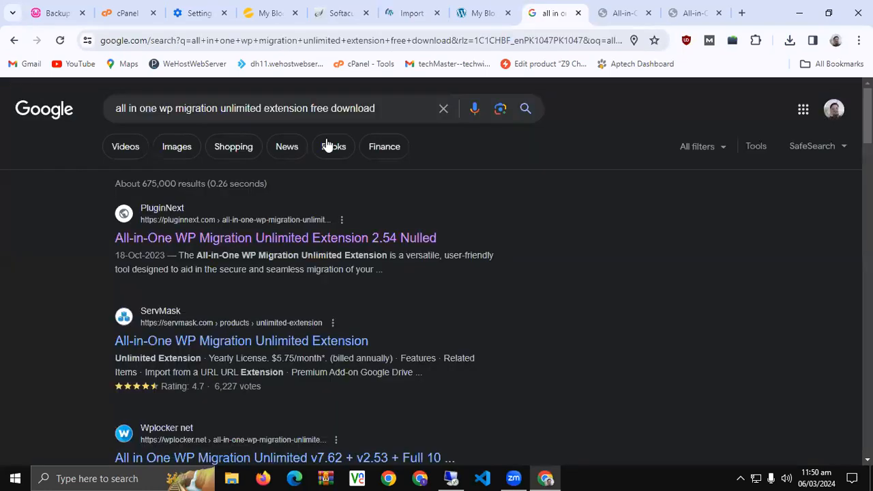
{"action": "scroll", "coordinate": [253, 283], "scroll_direction": "down", "scroll_amount": 2}
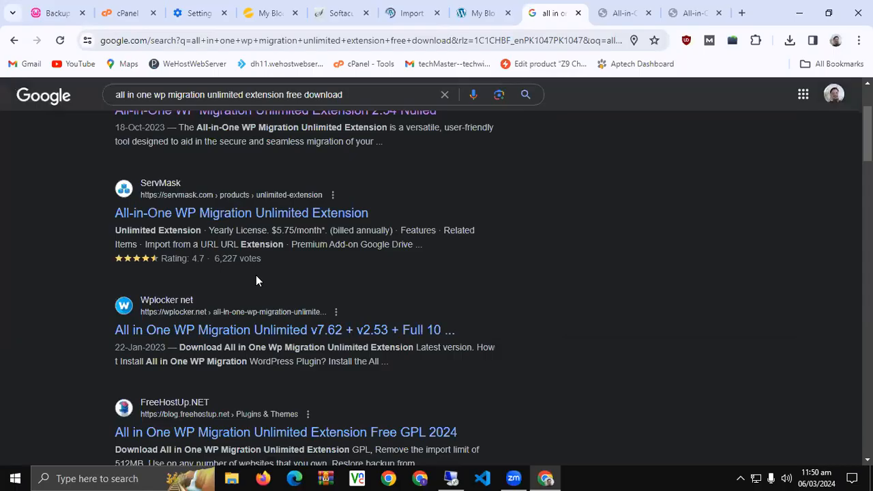
{"action": "scroll", "coordinate": [256, 275], "scroll_direction": "down", "scroll_amount": 1}
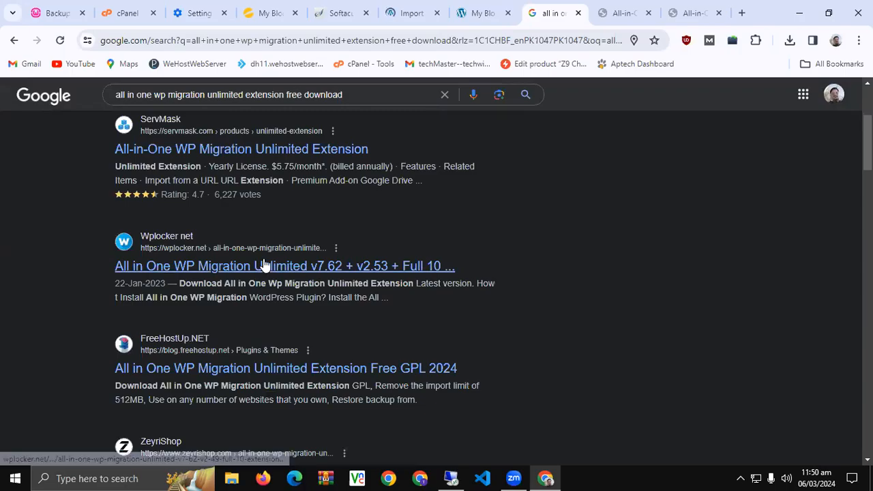
{"action": "middle_click", "coordinate": [264, 266]}
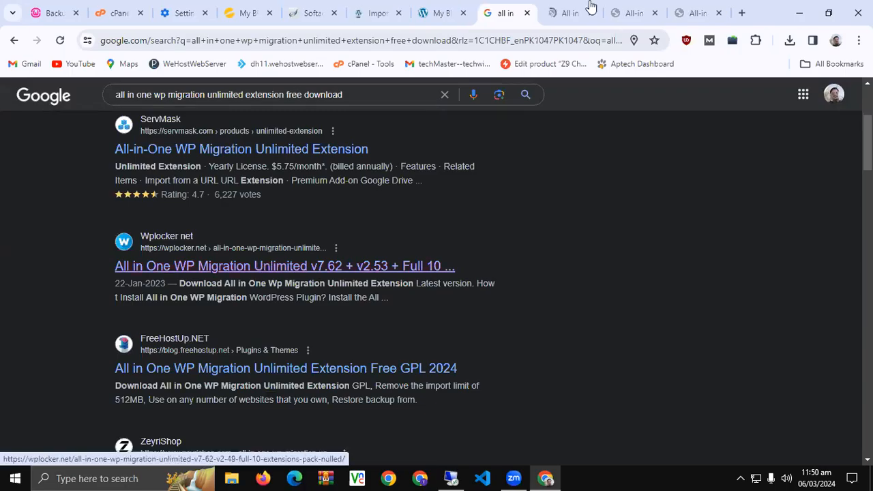
{"action": "left_click", "coordinate": [564, 12]}
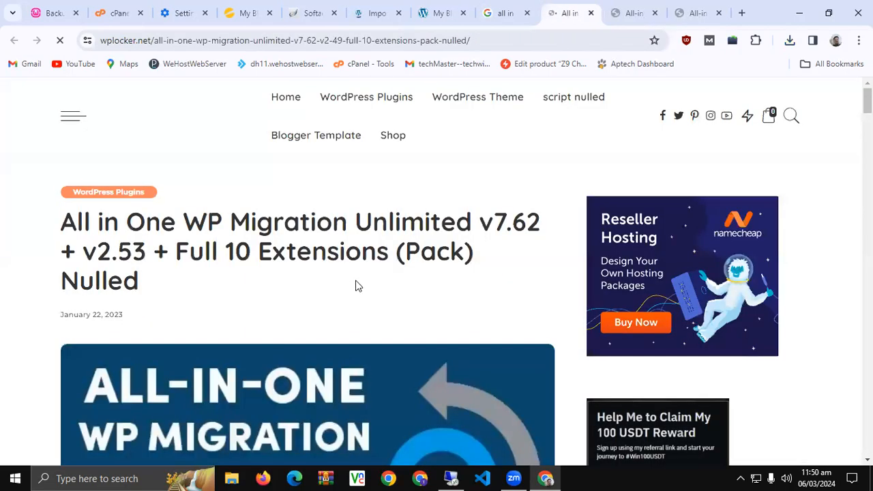
{"action": "scroll", "coordinate": [351, 287], "scroll_direction": "down", "scroll_amount": 10}
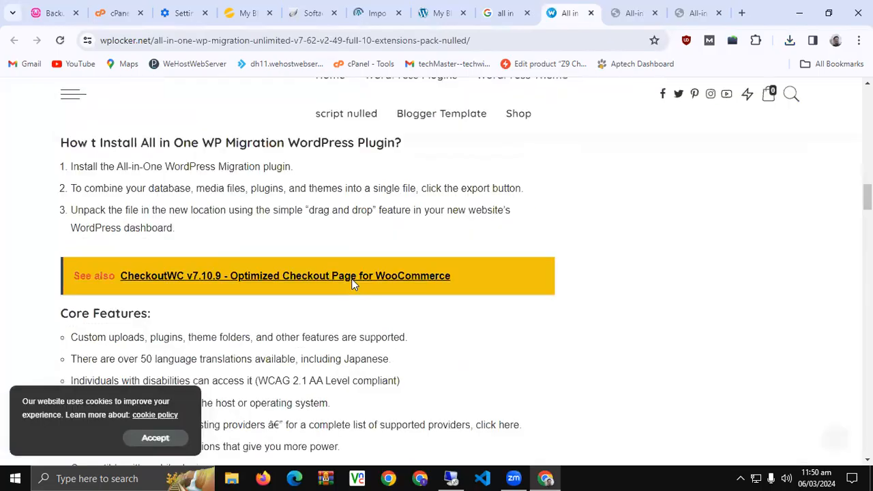
{"action": "scroll", "coordinate": [353, 283], "scroll_direction": "down", "scroll_amount": 5}
{"action": "scroll", "coordinate": [354, 283], "scroll_direction": "down", "scroll_amount": 3}
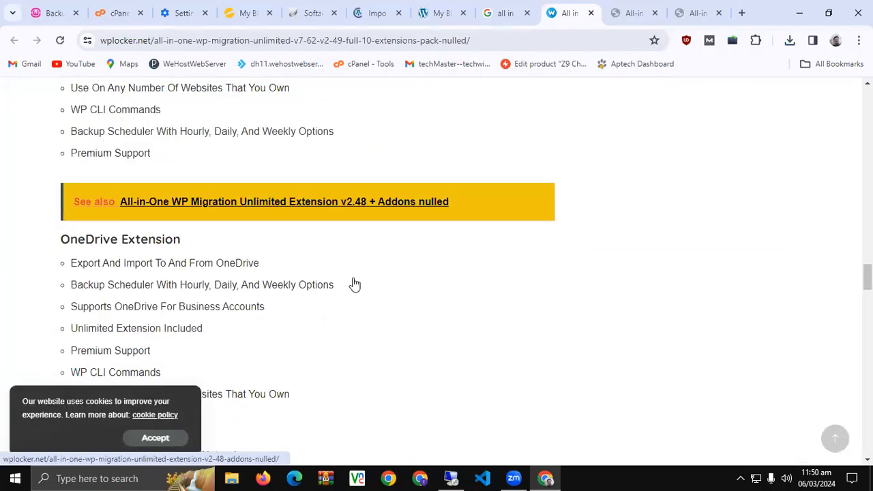
{"action": "scroll", "coordinate": [355, 284], "scroll_direction": "down", "scroll_amount": 5}
{"action": "scroll", "coordinate": [354, 283], "scroll_direction": "down", "scroll_amount": 5}
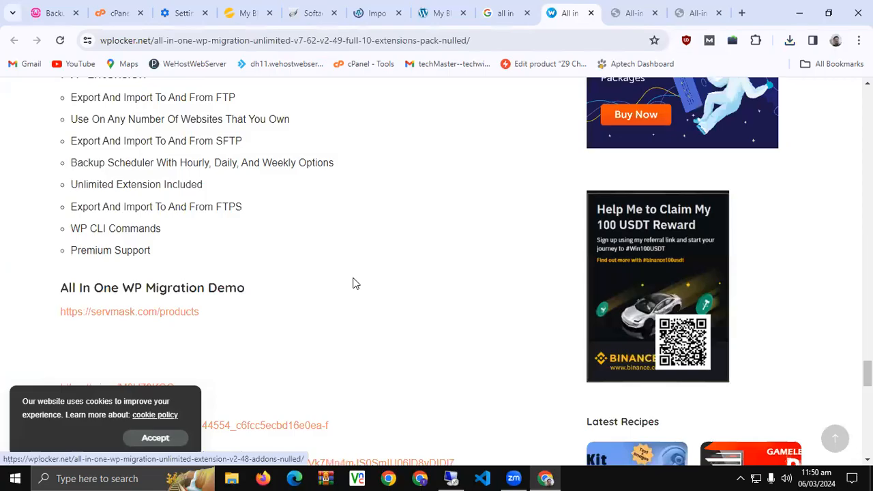
Step: Close the Wplocker page and open the FreeHostUp result in a background tab
{"action": "key", "text": "ctrl+w"}
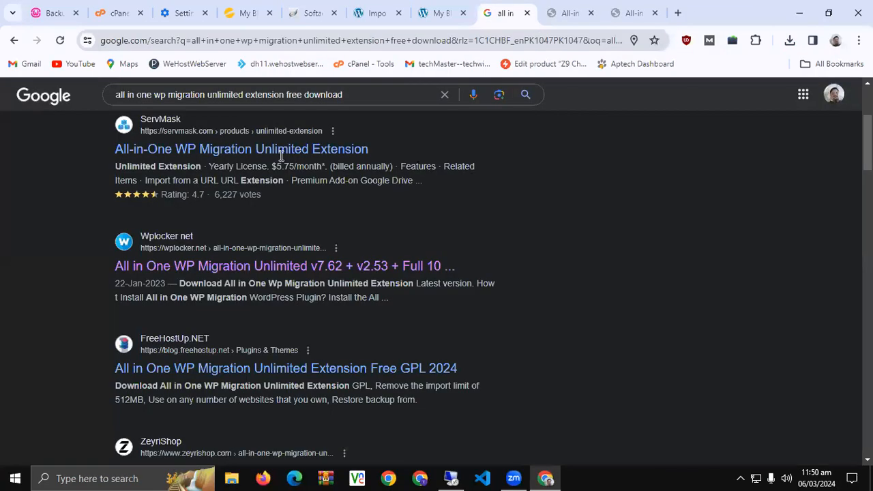
{"action": "scroll", "coordinate": [300, 240], "scroll_direction": "down", "scroll_amount": 2}
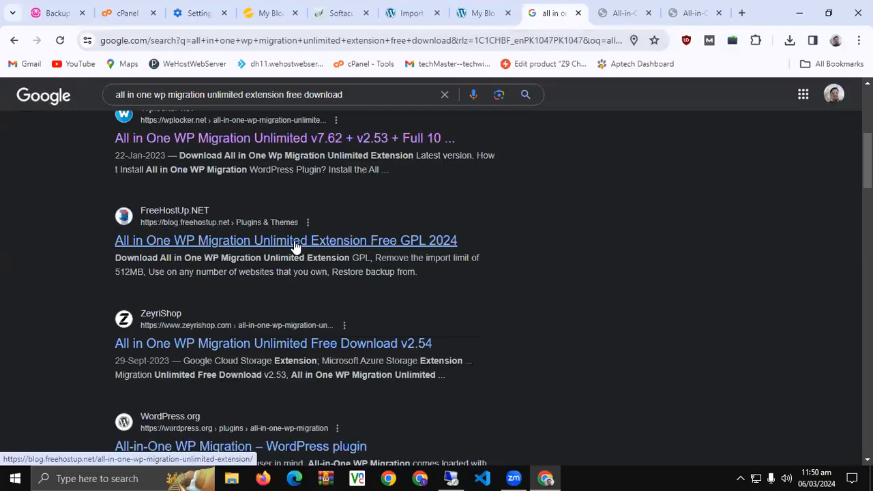
{"action": "middle_click", "coordinate": [296, 244]}
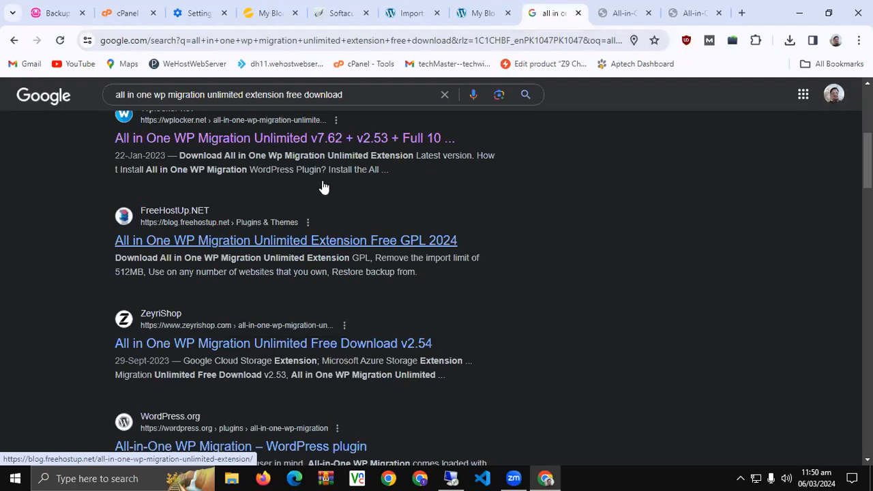
Step: Refine the Google search with 'license' and open the advanceversion result in a new tab
{"action": "left_click", "coordinate": [373, 100]}
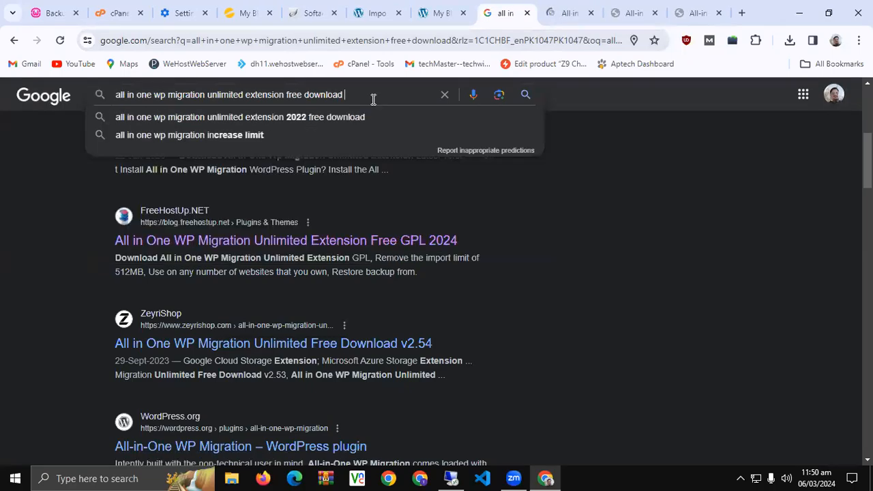
{"action": "type", "text": "gl"}
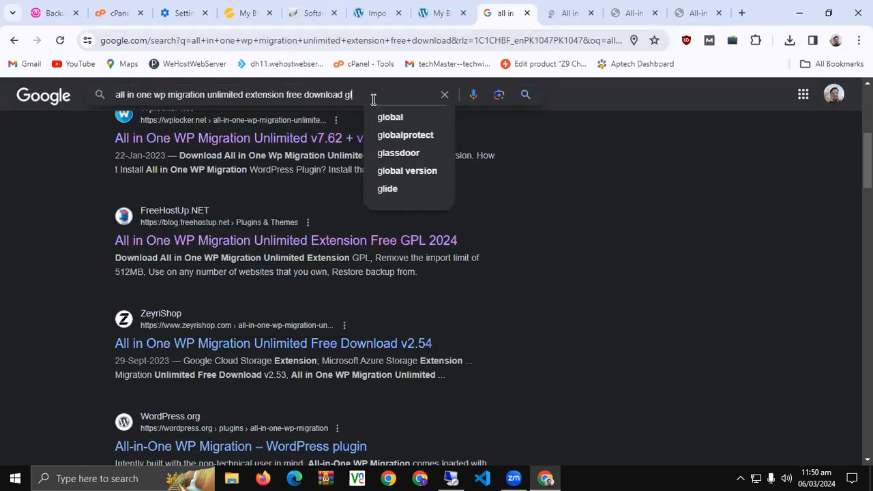
{"action": "type", "text": "liscepse"}
{"action": "key", "text": "Return"}
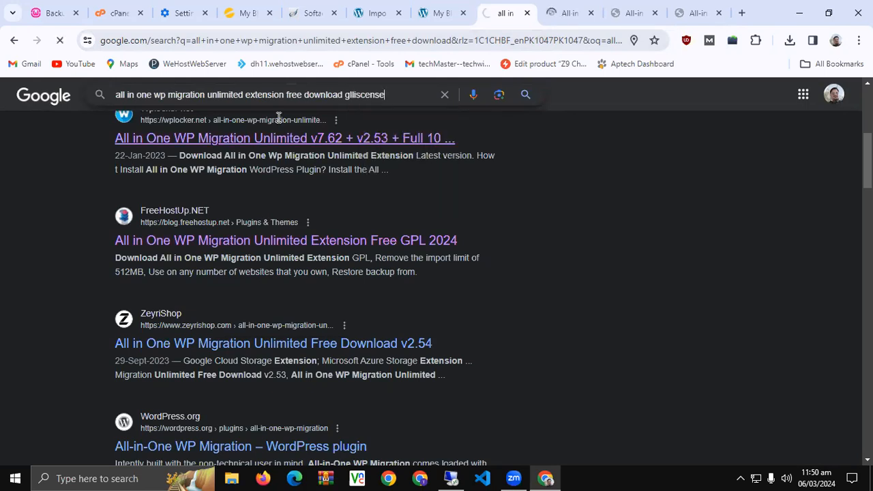
{"action": "left_click", "coordinate": [249, 208]}
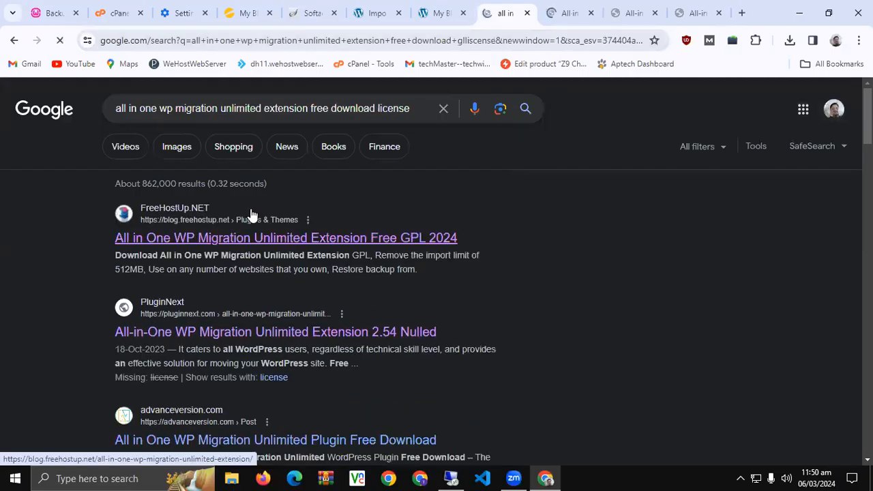
{"action": "scroll", "coordinate": [250, 214], "scroll_direction": "down", "scroll_amount": 3}
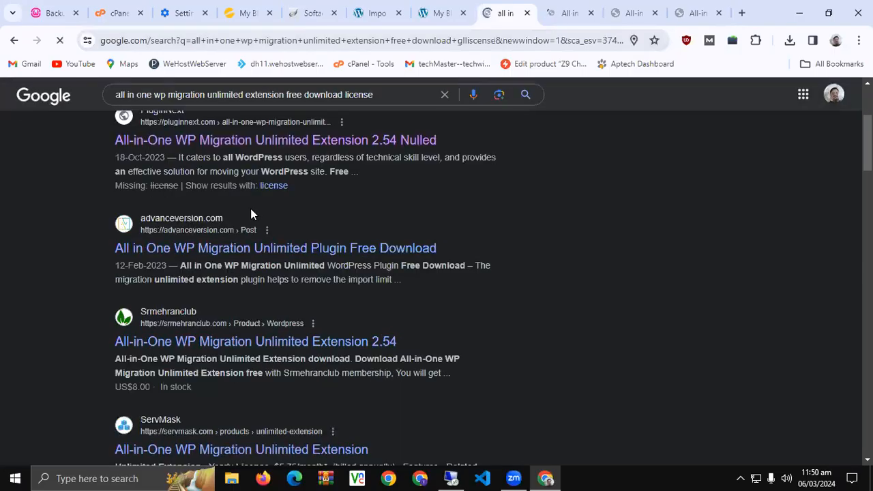
{"action": "right_click", "coordinate": [254, 251]}
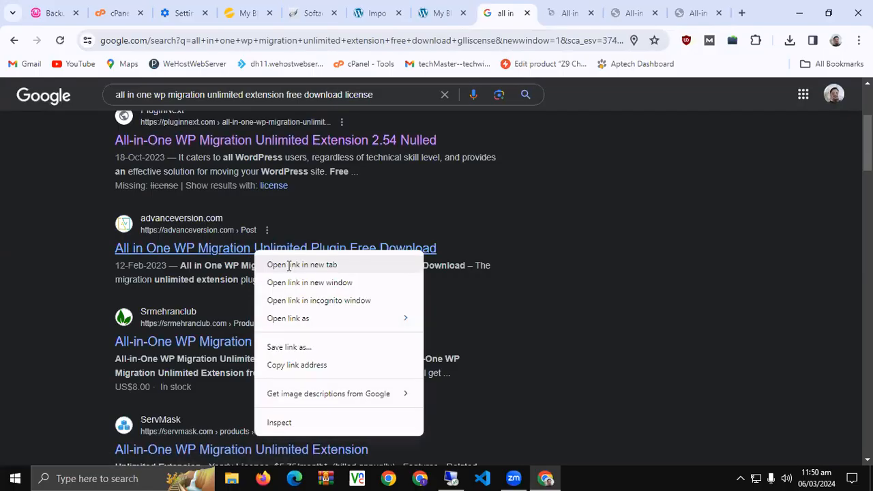
{"action": "left_click", "coordinate": [286, 264]}
Step: On the FreeHostUp page, dismiss the cookie banner and open the Blggr One download link
{"action": "key", "text": "ctrl+Tab"}
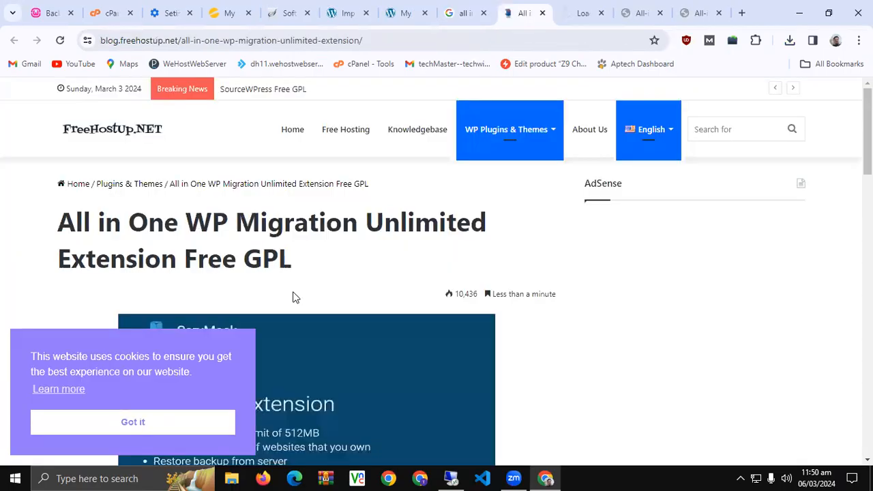
{"action": "scroll", "coordinate": [265, 307], "scroll_direction": "down", "scroll_amount": 5}
{"action": "left_click", "coordinate": [195, 431]}
{"action": "scroll", "coordinate": [318, 298], "scroll_direction": "down", "scroll_amount": 3}
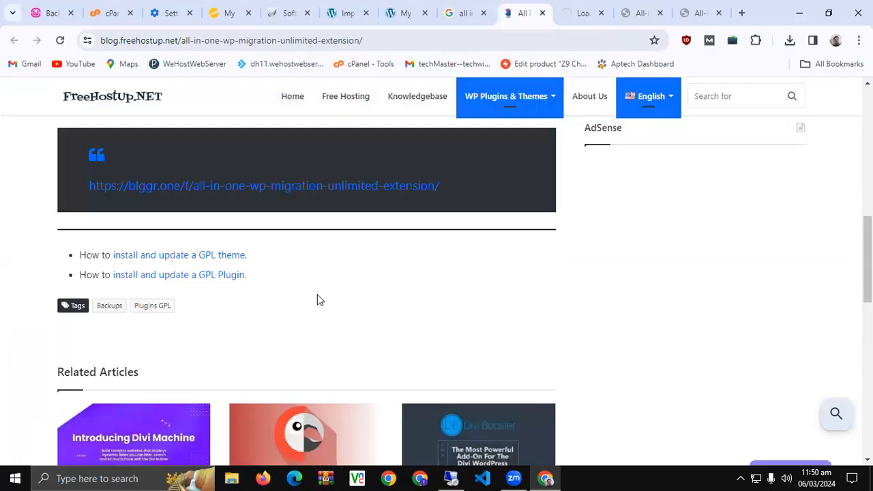
{"action": "left_click", "coordinate": [337, 185]}
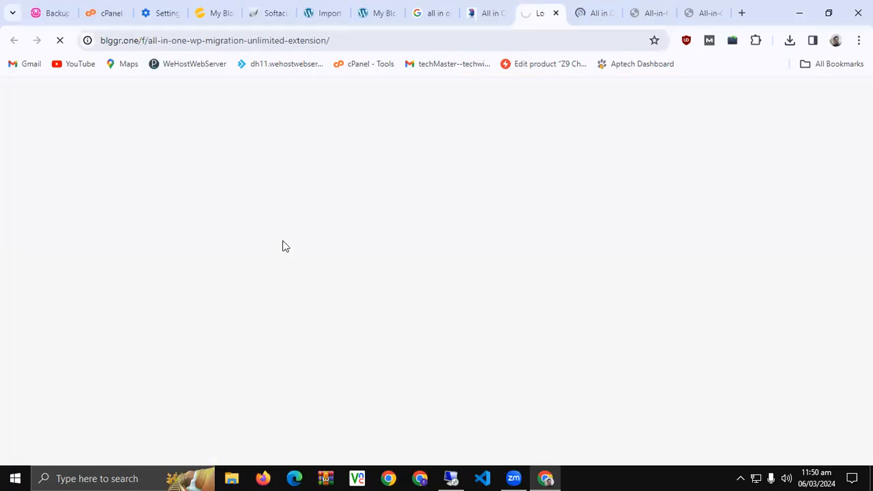
Step: From the All in One WP Migration article, open the Unlimited Extension download article
{"action": "left_click", "coordinate": [607, 7]}
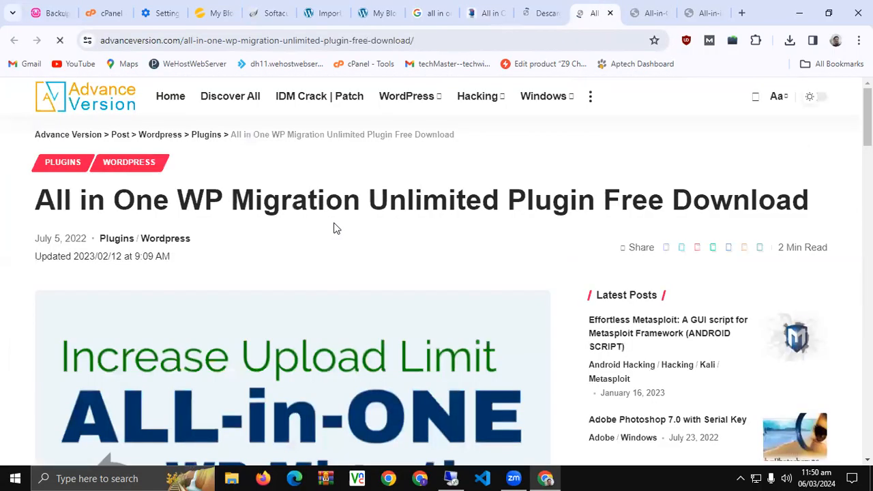
{"action": "scroll", "coordinate": [333, 223], "scroll_direction": "down", "scroll_amount": 9}
{"action": "scroll", "coordinate": [334, 222], "scroll_direction": "down", "scroll_amount": 6}
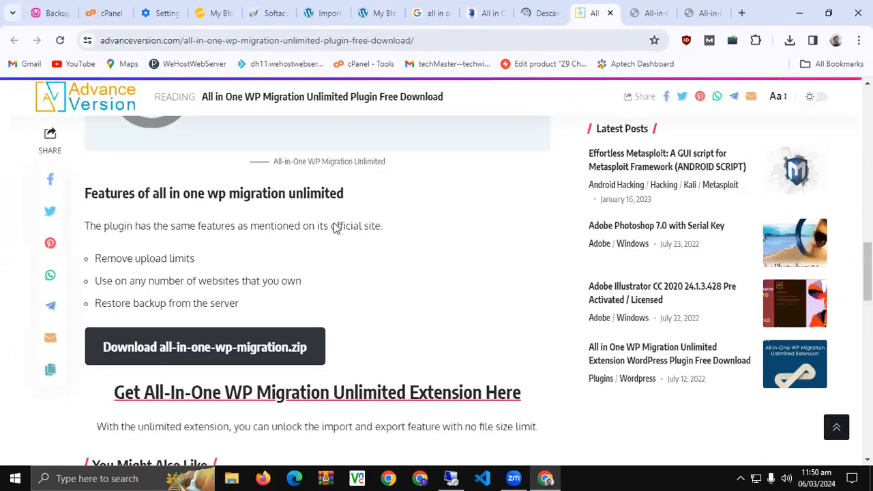
{"action": "scroll", "coordinate": [334, 228], "scroll_direction": "down", "scroll_amount": 3}
{"action": "scroll", "coordinate": [333, 228], "scroll_direction": "up", "scroll_amount": 2}
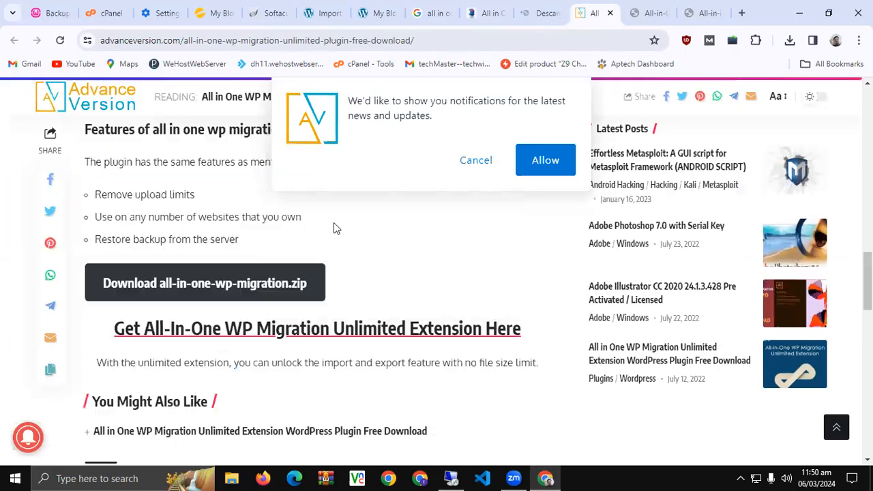
{"action": "scroll", "coordinate": [333, 228], "scroll_direction": "down", "scroll_amount": 5}
{"action": "scroll", "coordinate": [228, 213], "scroll_direction": "up", "scroll_amount": 3}
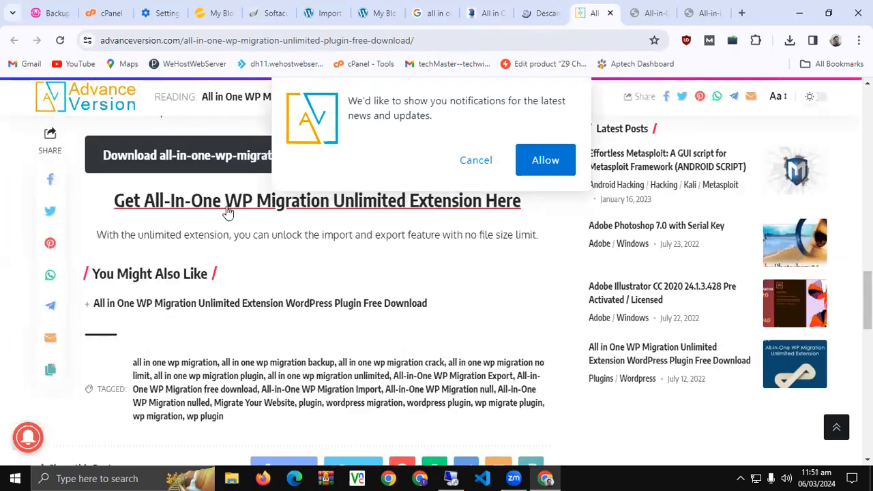
{"action": "left_click", "coordinate": [228, 213]}
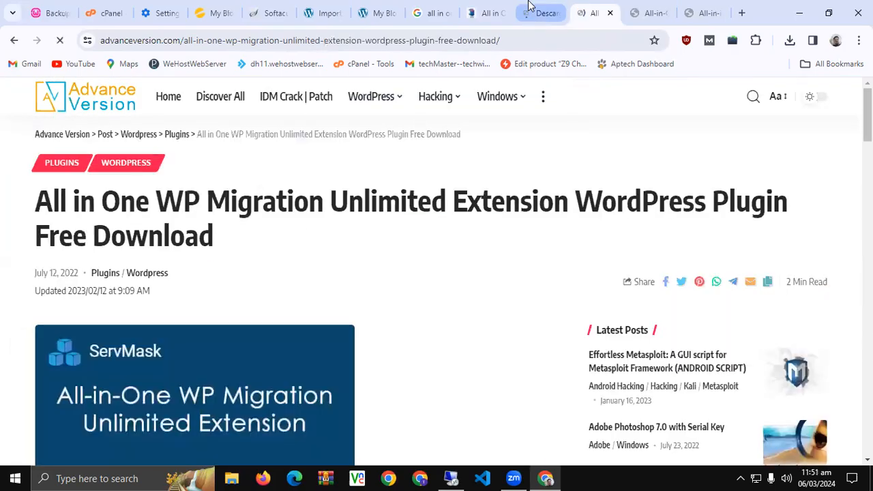
Step: Download the 335 KB all-in-one-wp-migration-unlimited-extension.zip from the Blggr One Descargar page
{"action": "left_click", "coordinate": [519, 13]}
{"action": "scroll", "coordinate": [392, 229], "scroll_direction": "down", "scroll_amount": 5}
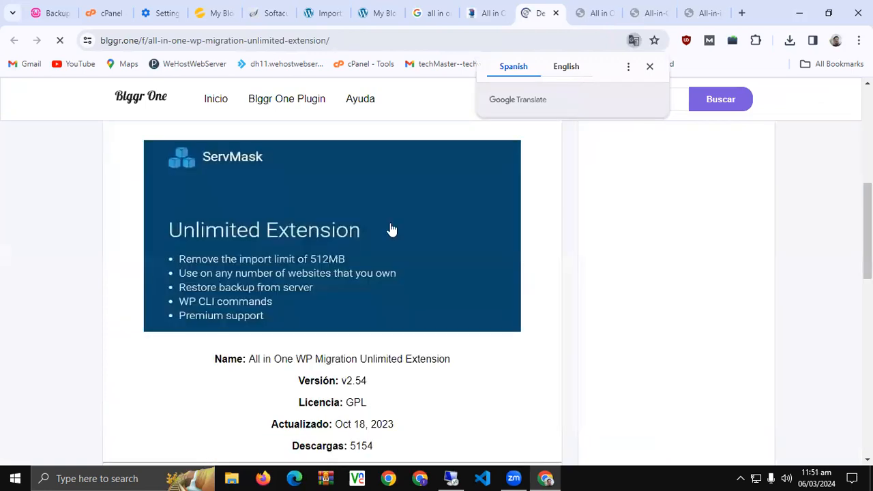
{"action": "scroll", "coordinate": [392, 230], "scroll_direction": "down", "scroll_amount": 3}
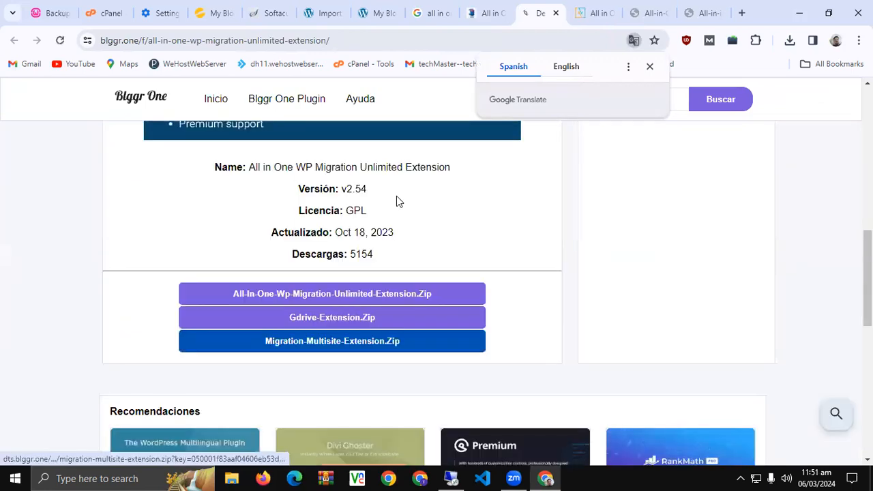
{"action": "left_click", "coordinate": [408, 295]}
{"action": "left_click", "coordinate": [621, 2]}
{"action": "scroll", "coordinate": [498, 165], "scroll_direction": "down", "scroll_amount": 4}
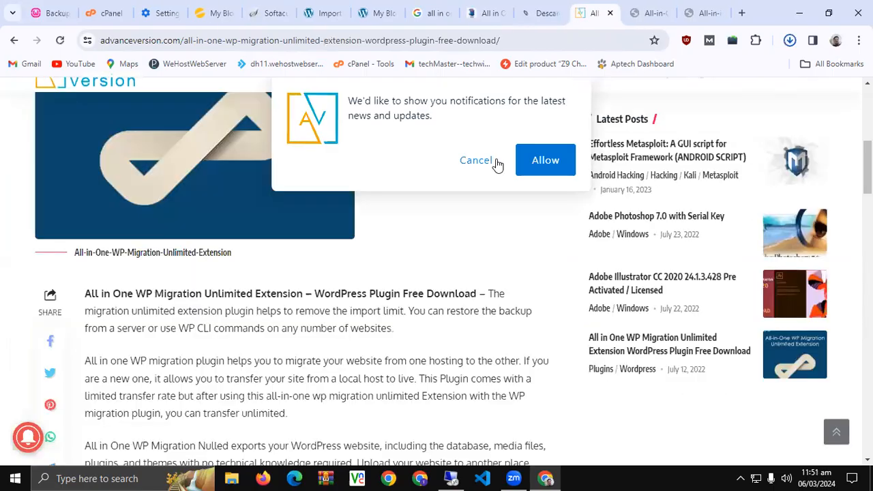
{"action": "scroll", "coordinate": [361, 306], "scroll_direction": "down", "scroll_amount": 6}
{"action": "scroll", "coordinate": [365, 306], "scroll_direction": "down", "scroll_amount": 10}
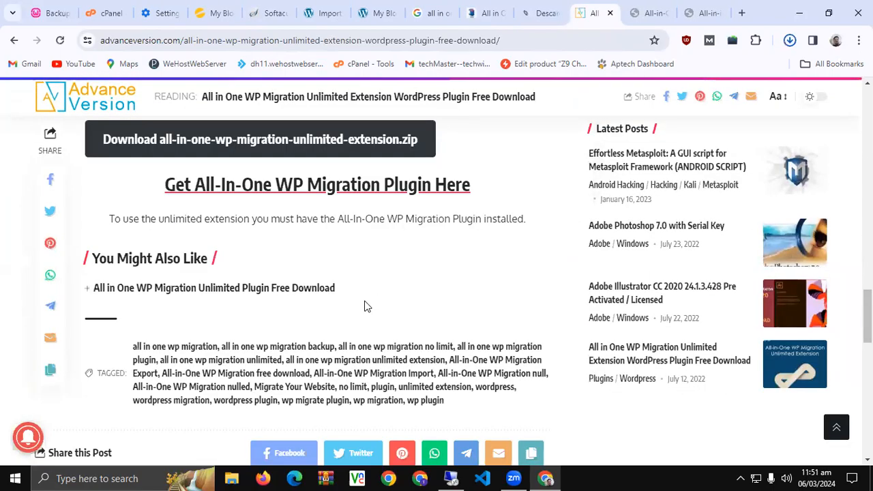
{"action": "left_click", "coordinate": [538, 13]}
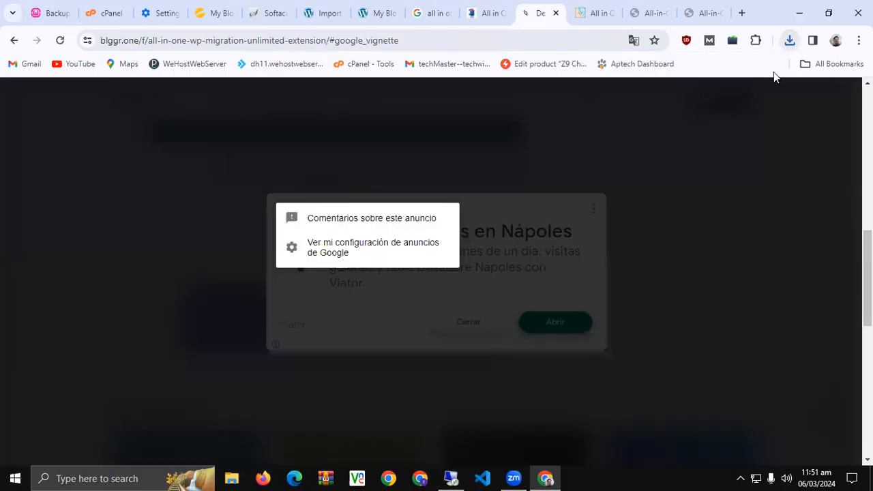
Step: Delete the older 325 KB Unlimited Extension zip in Downloads and copy the Downloads folder path
{"action": "left_click", "coordinate": [759, 99]}
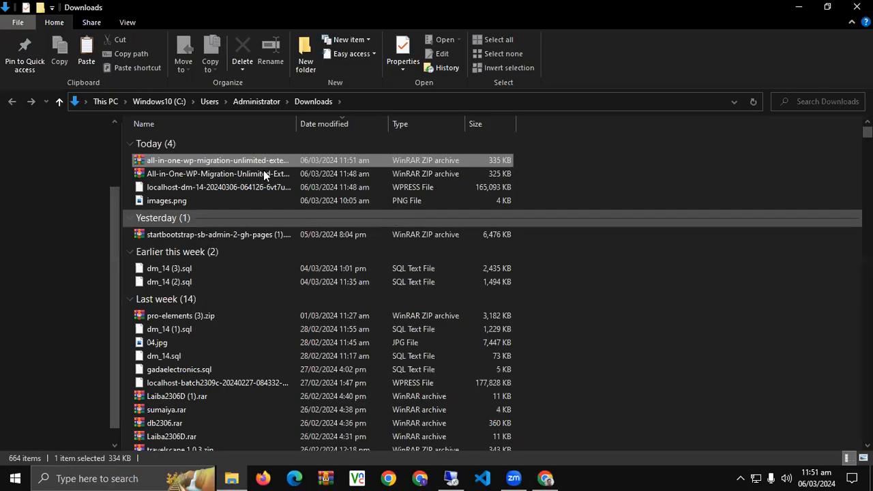
{"action": "left_click", "coordinate": [265, 174]}
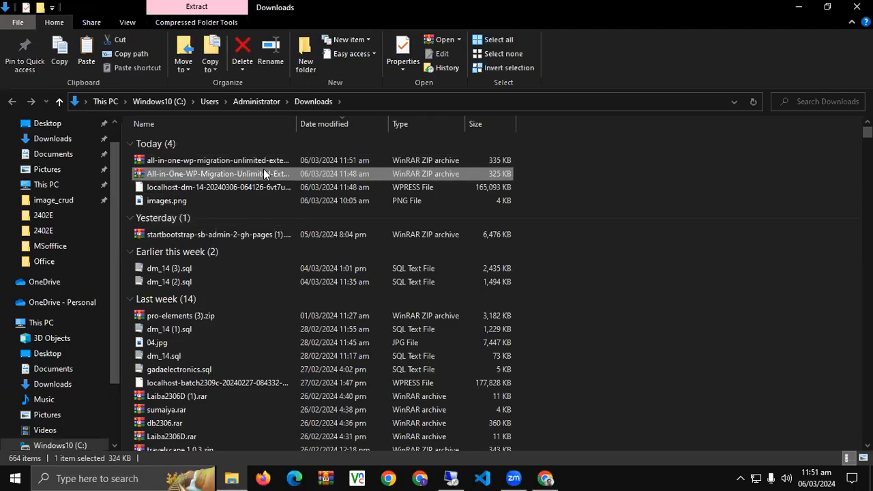
{"action": "left_click", "coordinate": [384, 104]}
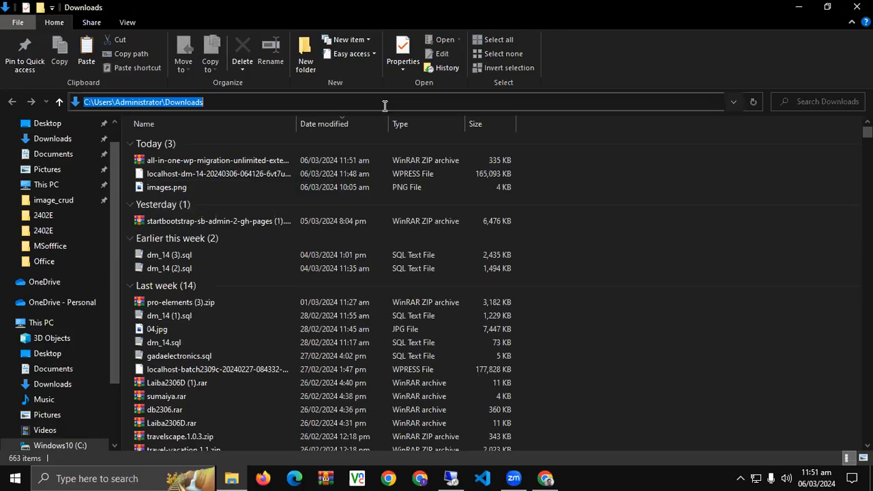
{"action": "key", "text": "ctrl+c"}
{"action": "key", "text": "alt+Tab"}
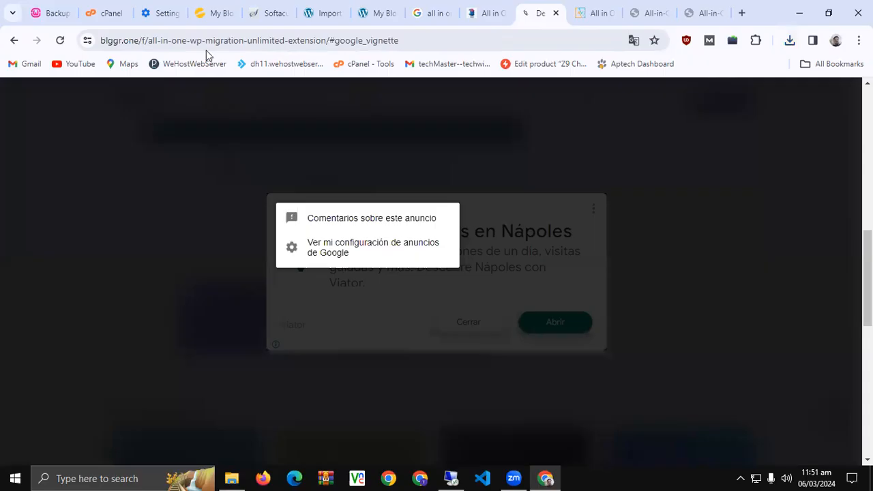
Step: Deactivate and delete the existing All-in-One WP Migration Unlimited Extension plugin
{"action": "left_click", "coordinate": [343, 6]}
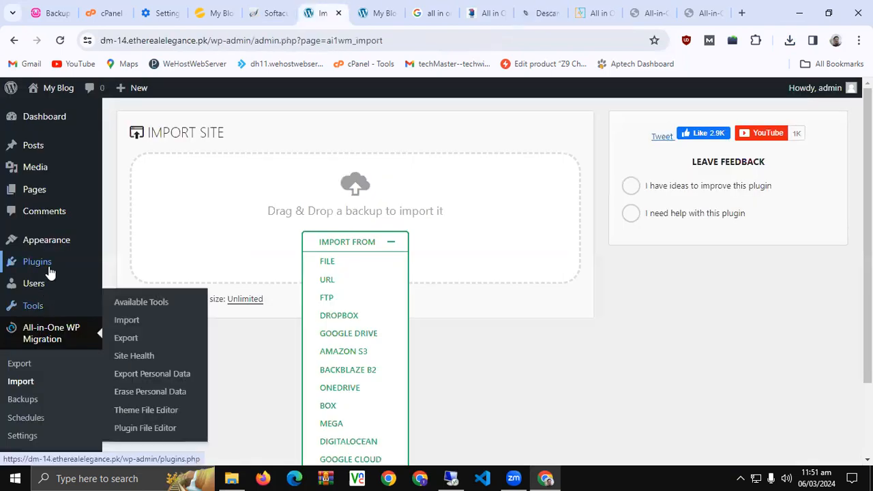
{"action": "left_click", "coordinate": [340, 4]}
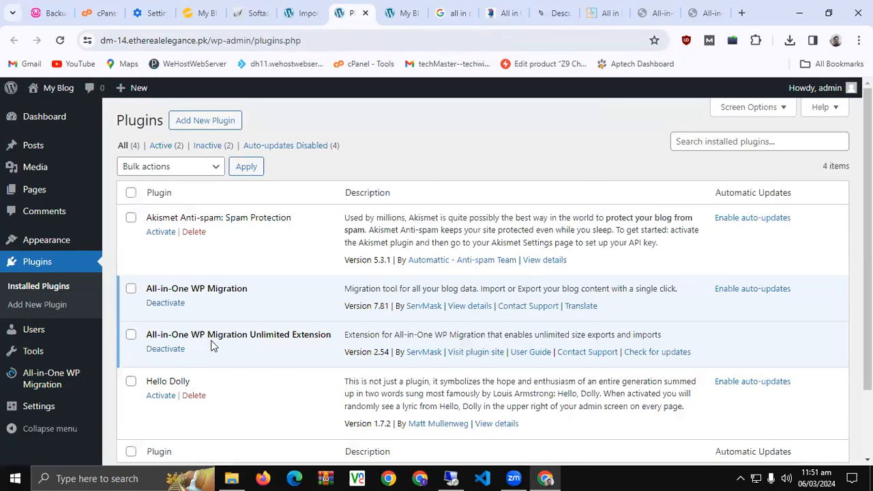
{"action": "left_click", "coordinate": [168, 350]}
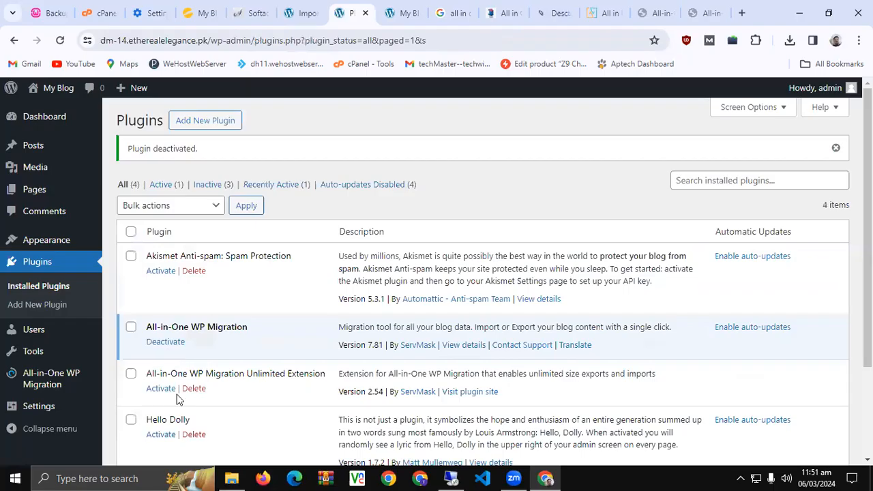
{"action": "left_click", "coordinate": [194, 388]}
{"action": "key", "text": "Return"}
Step: Upload and install the new 335 KB all-in-one-wp-migration-unlimited-extension.zip
{"action": "left_click", "coordinate": [206, 121]}
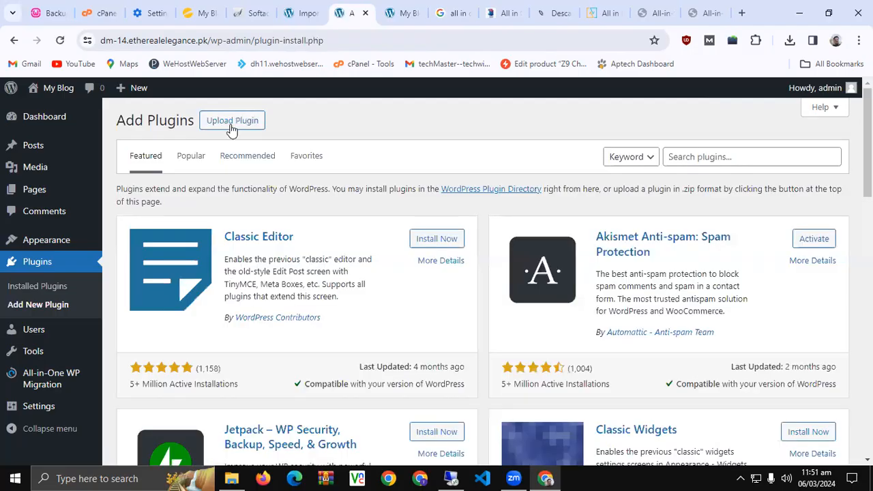
{"action": "left_click", "coordinate": [232, 121]}
{"action": "left_click", "coordinate": [417, 236]}
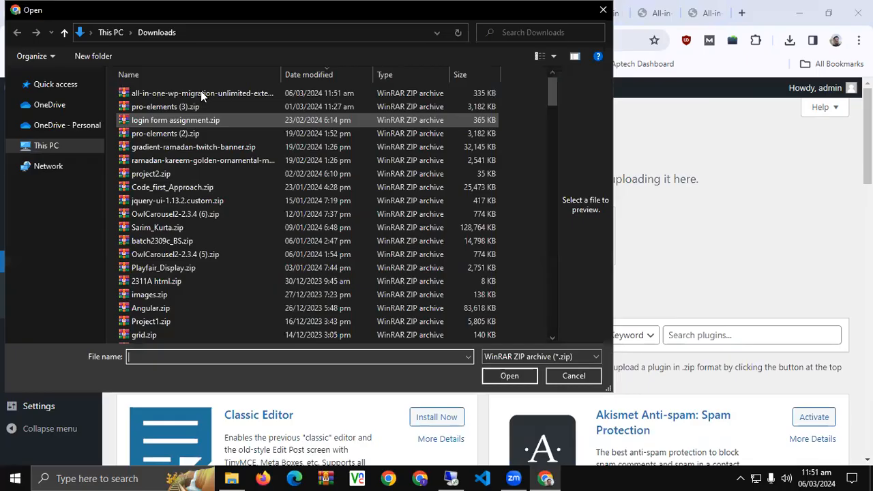
{"action": "double_click", "coordinate": [224, 94]}
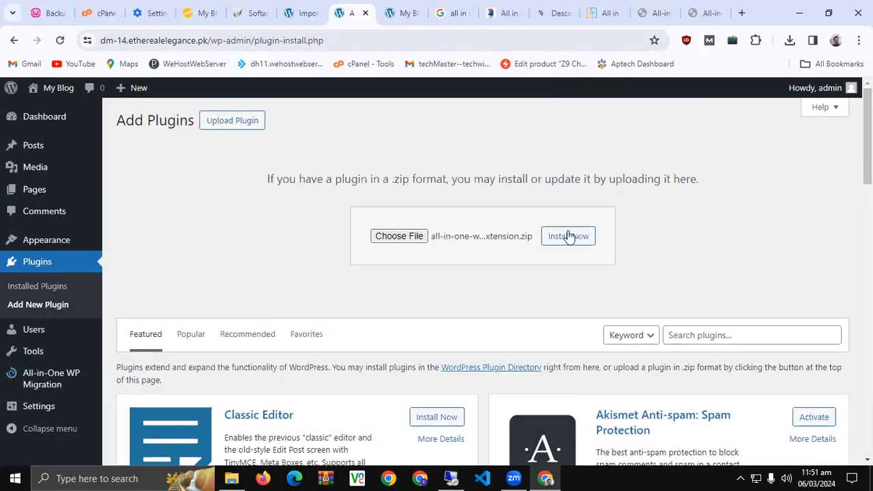
{"action": "key", "text": "Tab"}
{"action": "key", "text": "Return"}
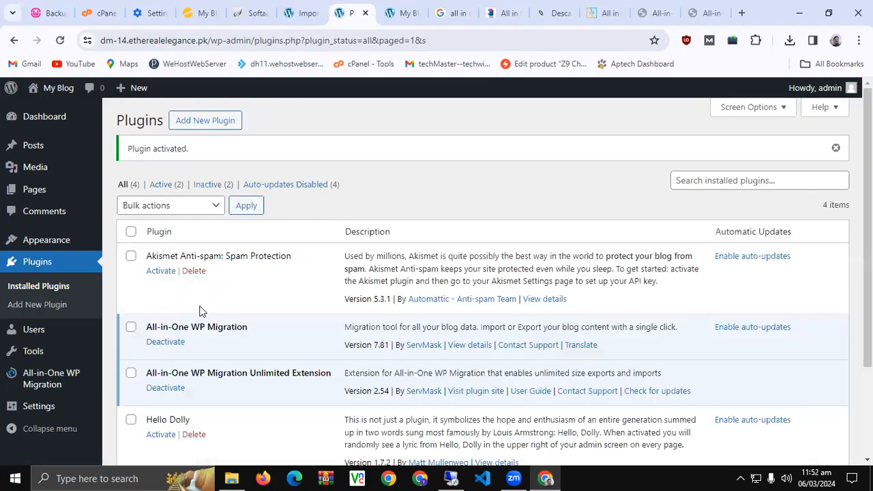
Step: Try importing the site backup file again and dismiss the outdated Unlimited Extension error
{"action": "left_click", "coordinate": [305, 13]}
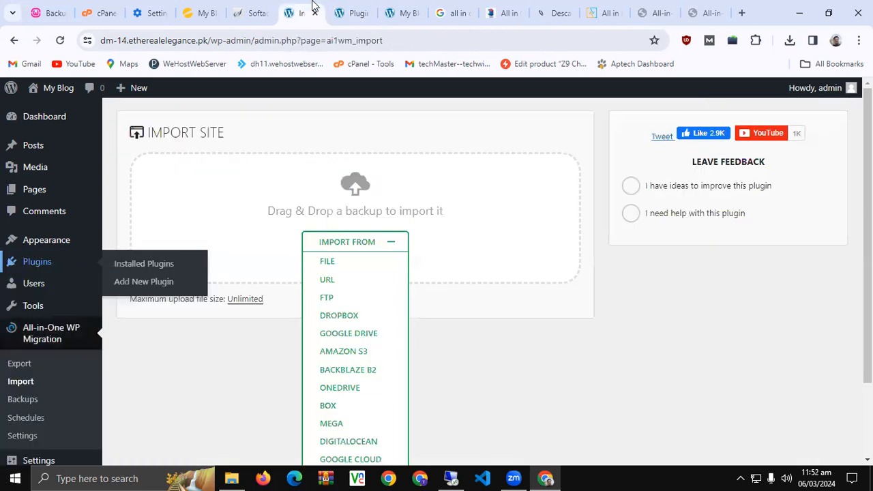
{"action": "left_click", "coordinate": [355, 250]}
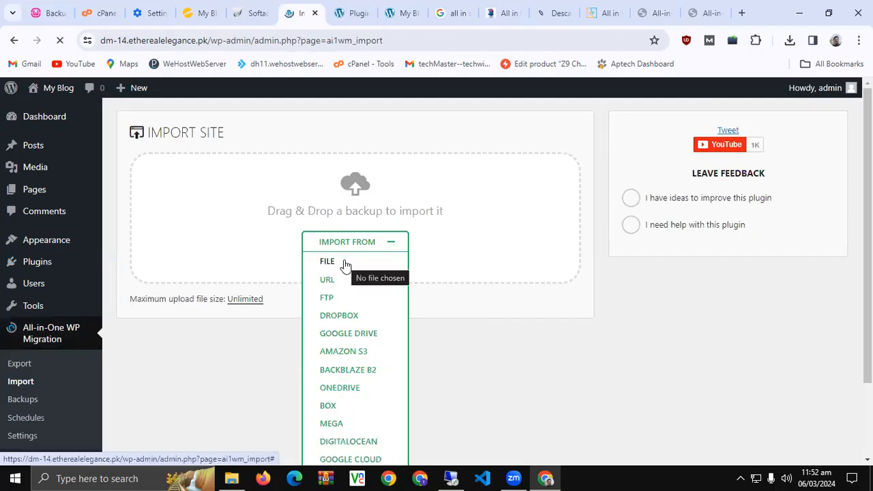
{"action": "left_click", "coordinate": [346, 263]}
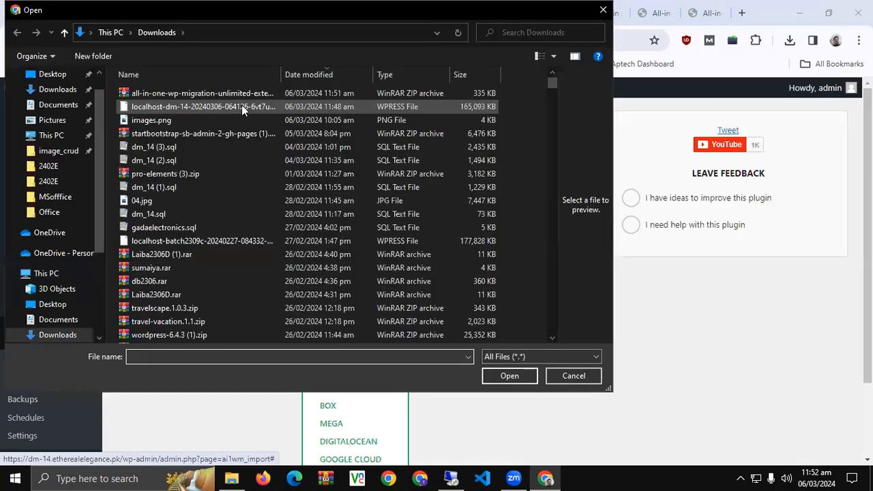
{"action": "double_click", "coordinate": [241, 105]}
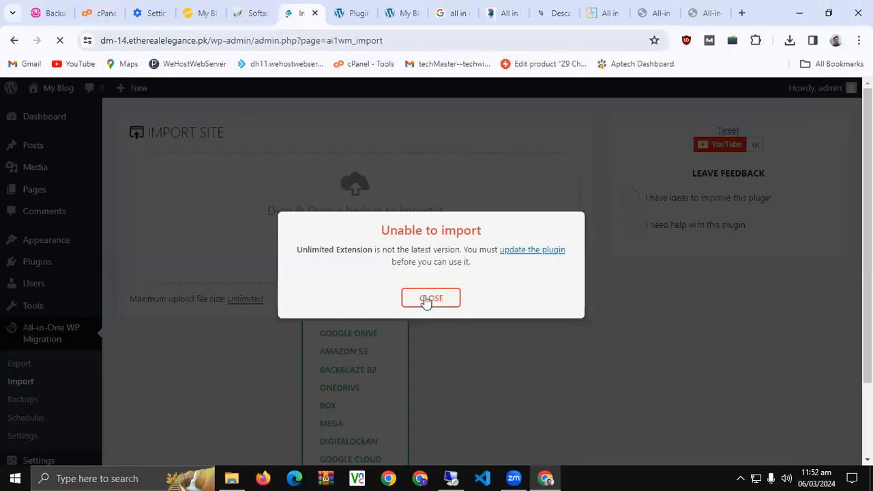
{"action": "left_click", "coordinate": [449, 300]}
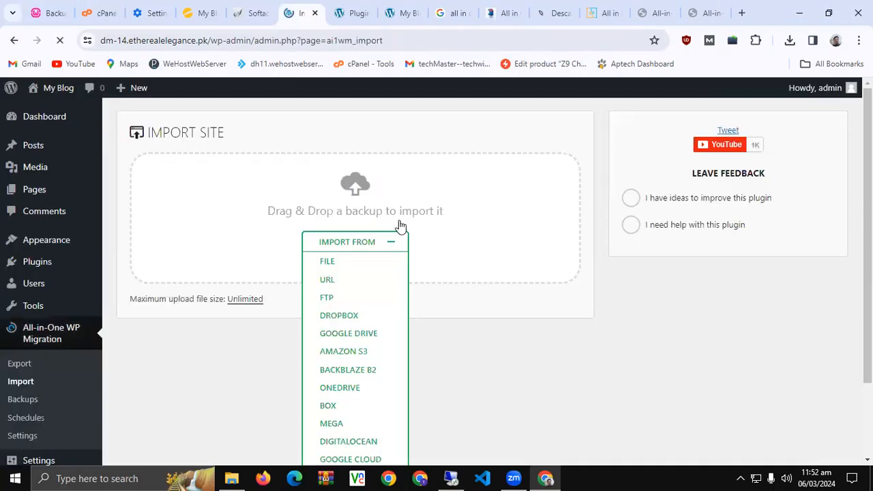
{"action": "left_click", "coordinate": [521, 15]}
Step: Close the extension download, ad and advanceversion tabs
{"action": "left_click", "coordinate": [518, 14]}
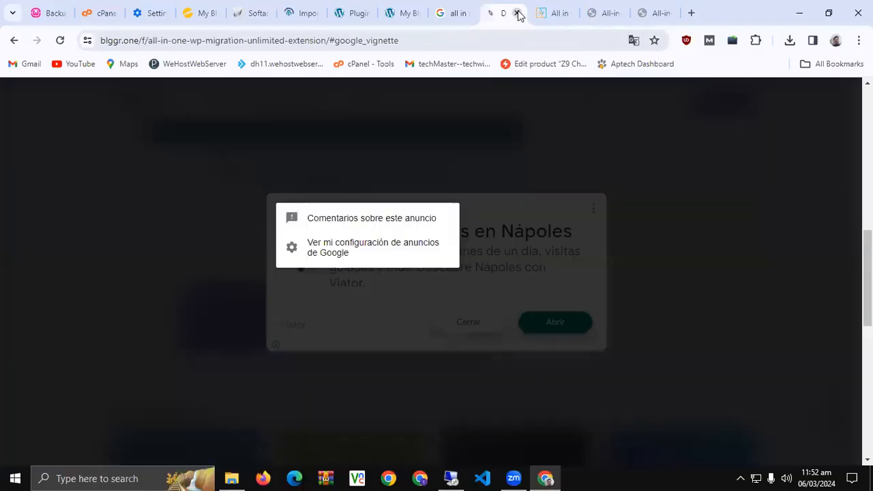
{"action": "left_click", "coordinate": [518, 13]}
{"action": "scroll", "coordinate": [380, 290], "scroll_direction": "down", "scroll_amount": 5}
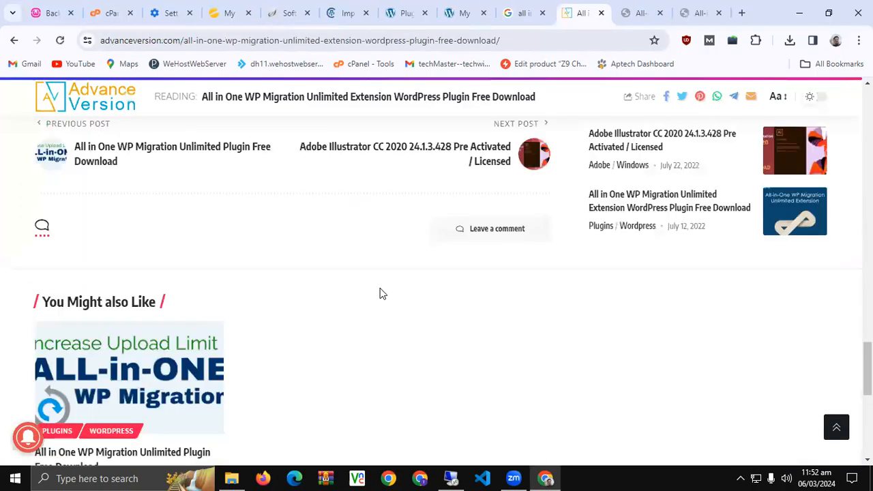
{"action": "scroll", "coordinate": [382, 294], "scroll_direction": "up", "scroll_amount": 5}
{"action": "scroll", "coordinate": [382, 292], "scroll_direction": "up", "scroll_amount": 3}
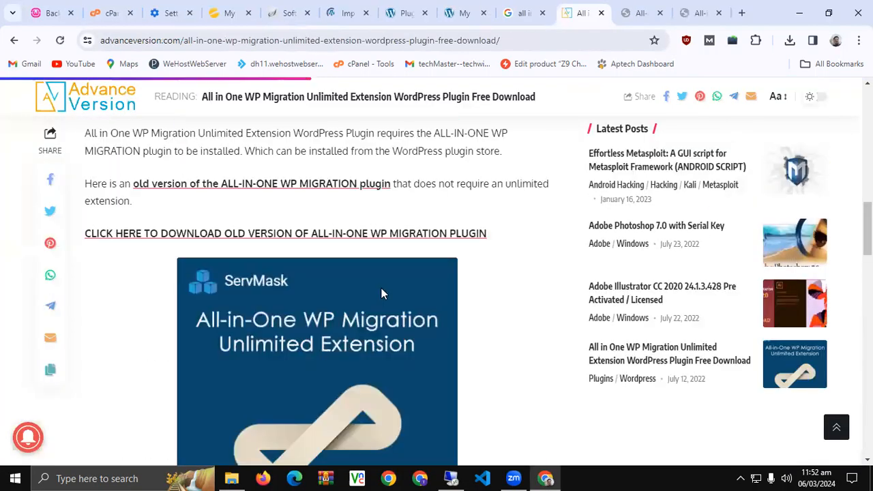
{"action": "scroll", "coordinate": [381, 288], "scroll_direction": "up", "scroll_amount": 5}
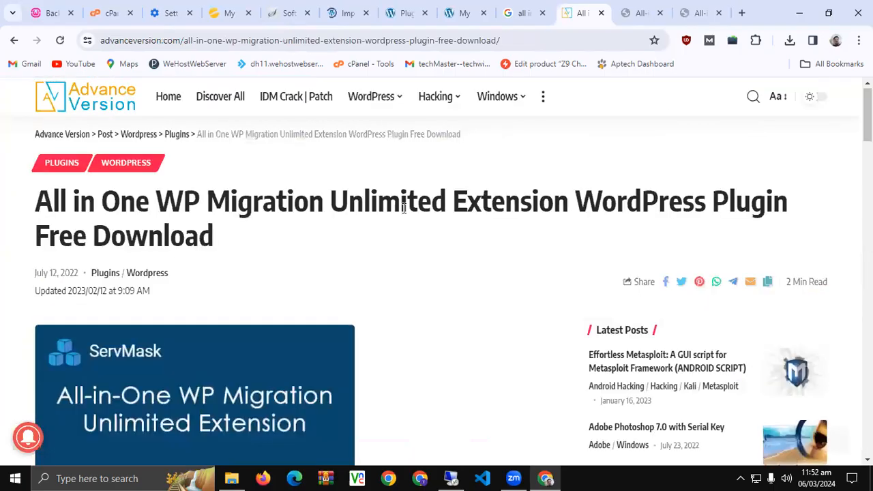
{"action": "left_click", "coordinate": [601, 13]}
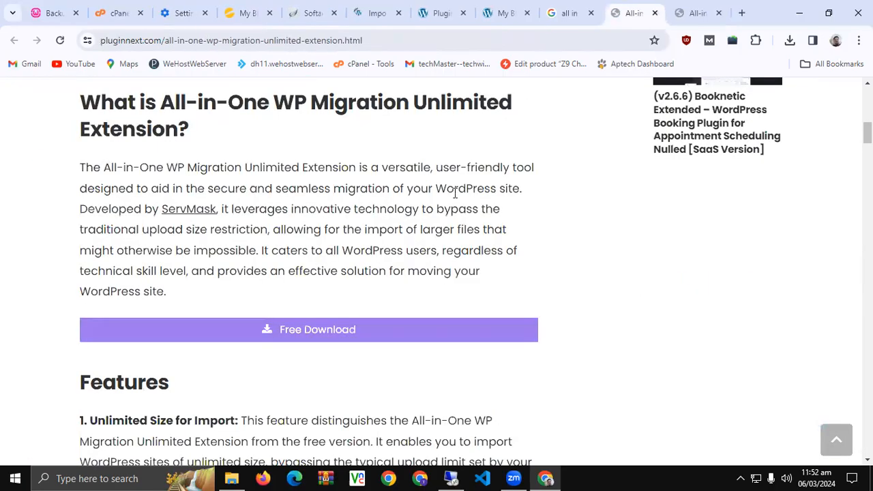
Step: Check PluginNext's v2.54 page, whose latest changelog entry is 2.53 (08/23/2023), then close the download pages
{"action": "left_click", "coordinate": [386, 334]}
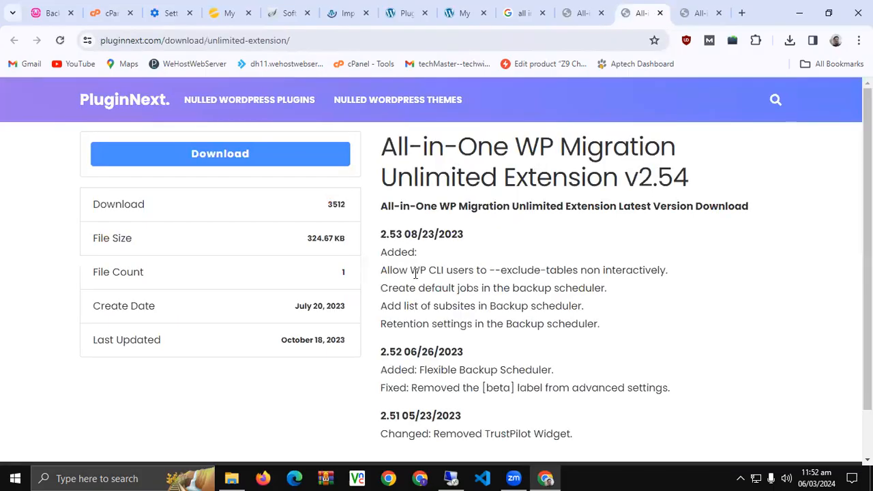
{"action": "scroll", "coordinate": [416, 273], "scroll_direction": "down", "scroll_amount": 2}
{"action": "scroll", "coordinate": [429, 259], "scroll_direction": "up", "scroll_amount": 2}
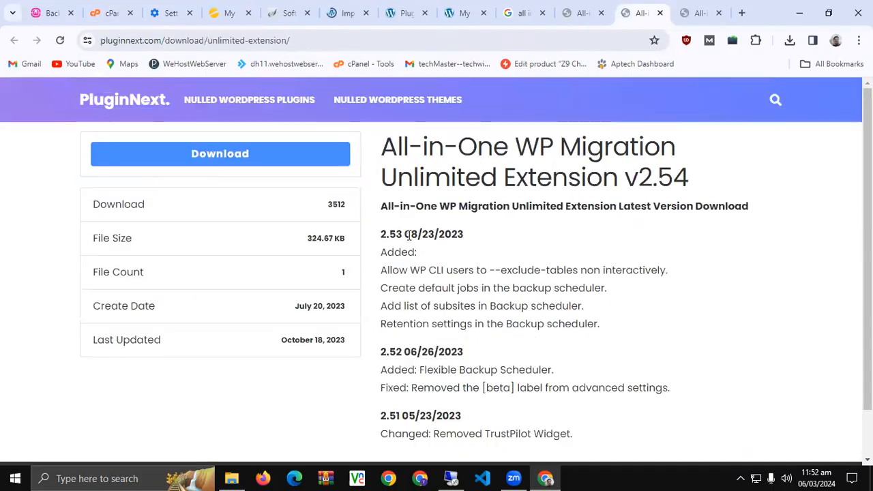
{"action": "triple_click", "coordinate": [435, 234]}
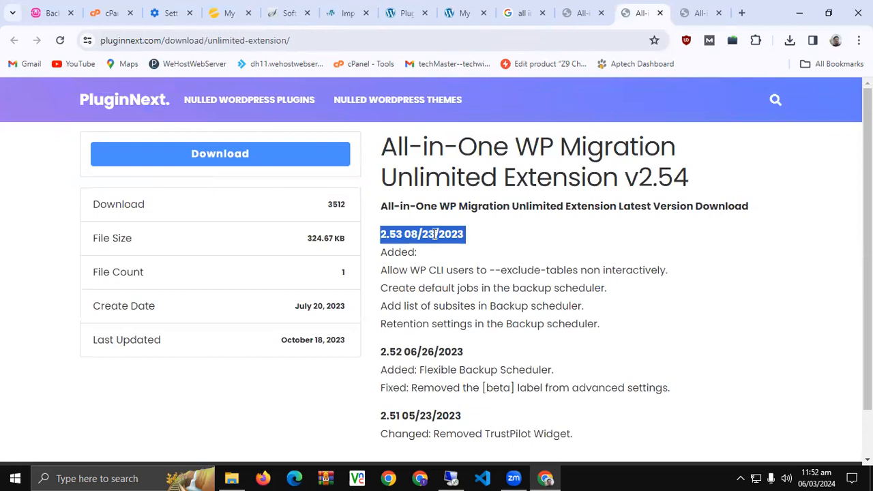
{"action": "left_click", "coordinate": [660, 16]}
{"action": "left_click", "coordinate": [640, 5]}
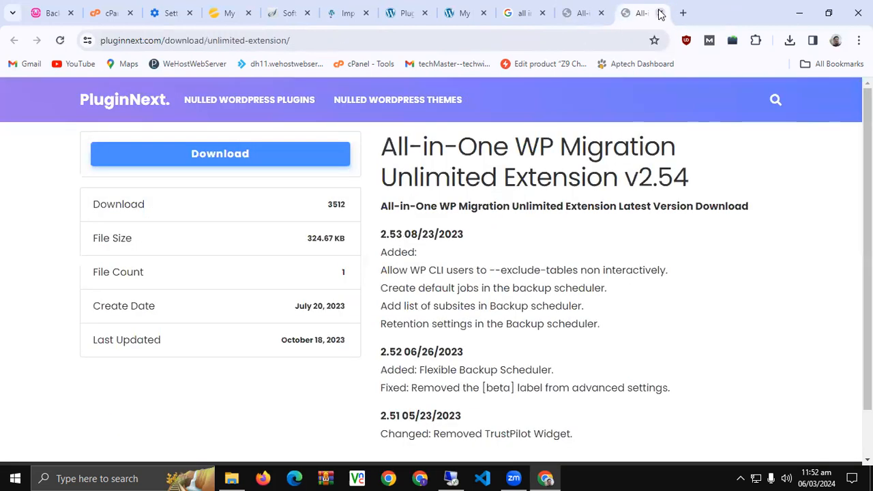
{"action": "left_click", "coordinate": [661, 14]}
Step: Search Google for the All-in-One WP Migration unlimited extension pack
{"action": "left_click", "coordinate": [715, 13]}
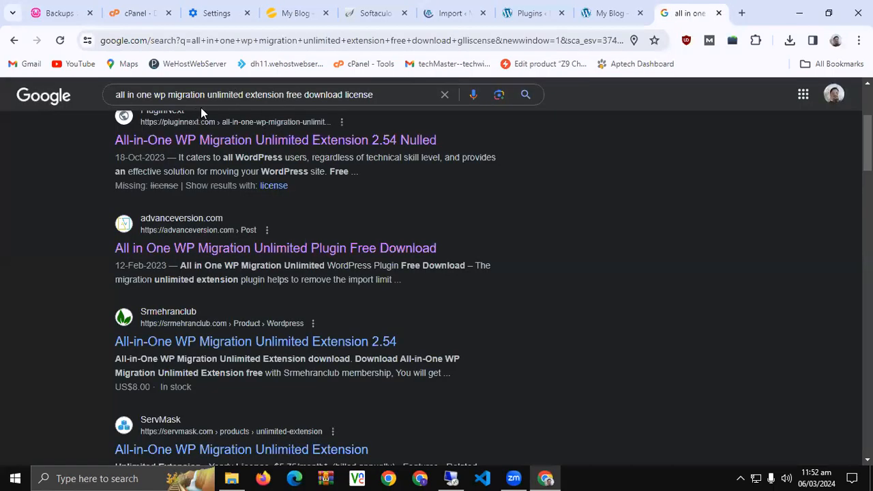
{"action": "left_click_drag", "start_coordinate": [281, 96], "coordinate": [551, 100]}
{"action": "type", "text": "pack"}
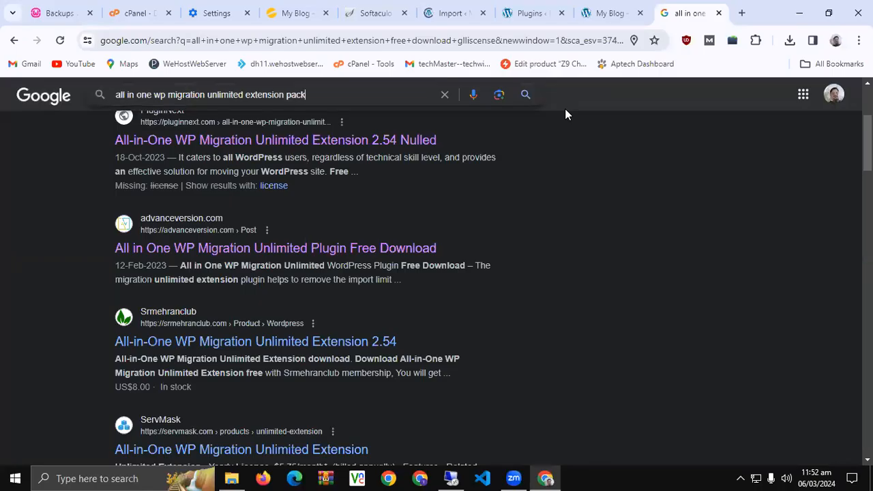
{"action": "key", "text": "Return"}
Step: Open the Technical Meer result from the search results in a new tab
{"action": "scroll", "coordinate": [250, 273], "scroll_direction": "down", "scroll_amount": 3}
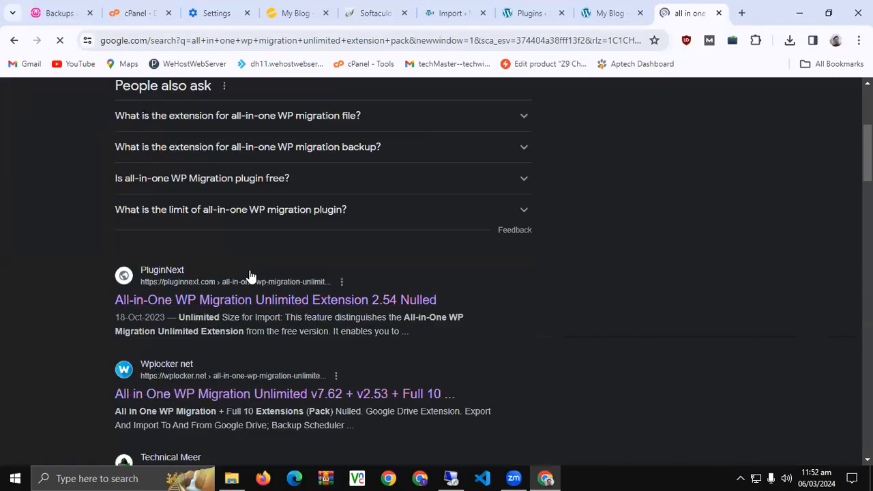
{"action": "scroll", "coordinate": [253, 275], "scroll_direction": "down", "scroll_amount": 2}
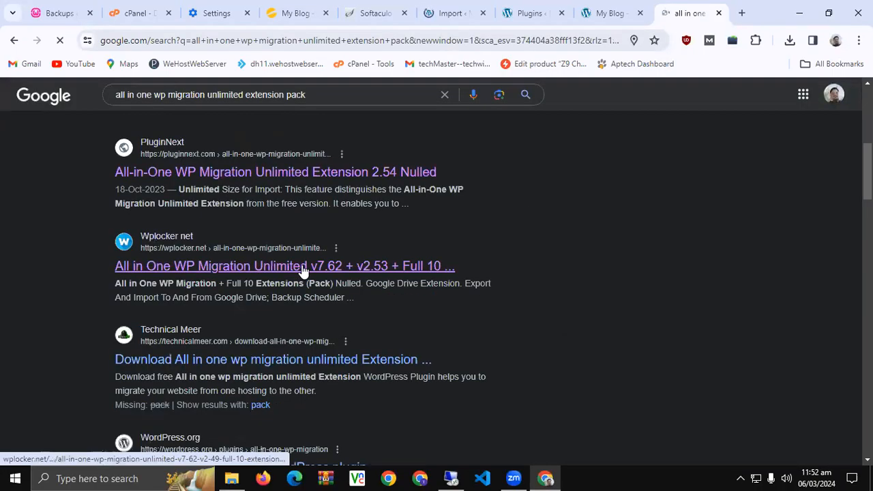
{"action": "scroll", "coordinate": [303, 271], "scroll_direction": "down", "scroll_amount": 1}
{"action": "middle_click", "coordinate": [290, 294]}
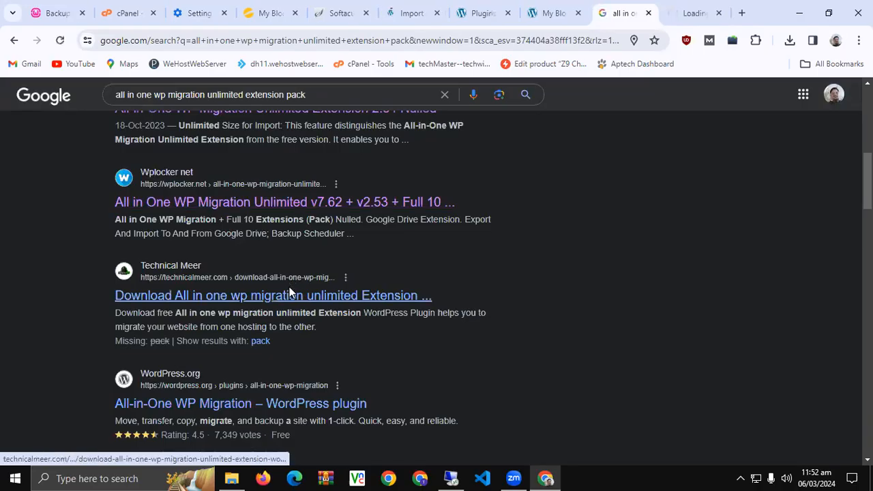
{"action": "left_click", "coordinate": [694, 11]}
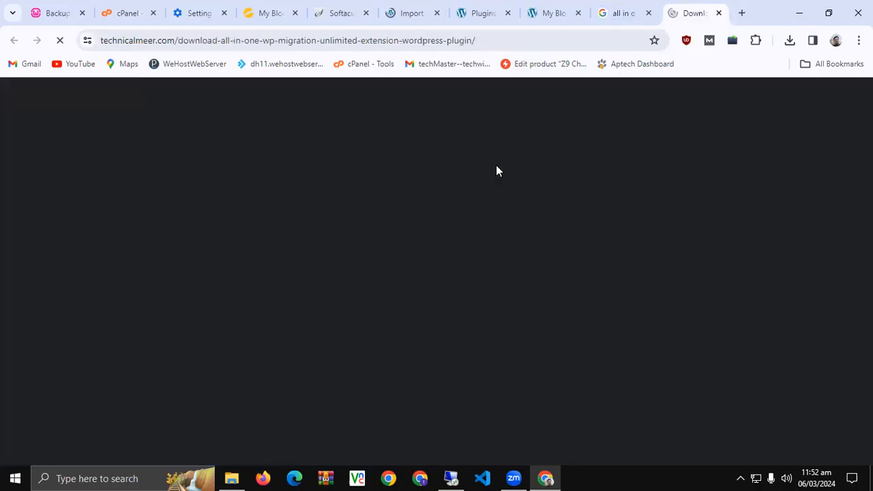
Step: Read through the Technical Meer plugin download page, dismissing its subscribe popup
{"action": "scroll", "coordinate": [399, 299], "scroll_direction": "down", "scroll_amount": 4}
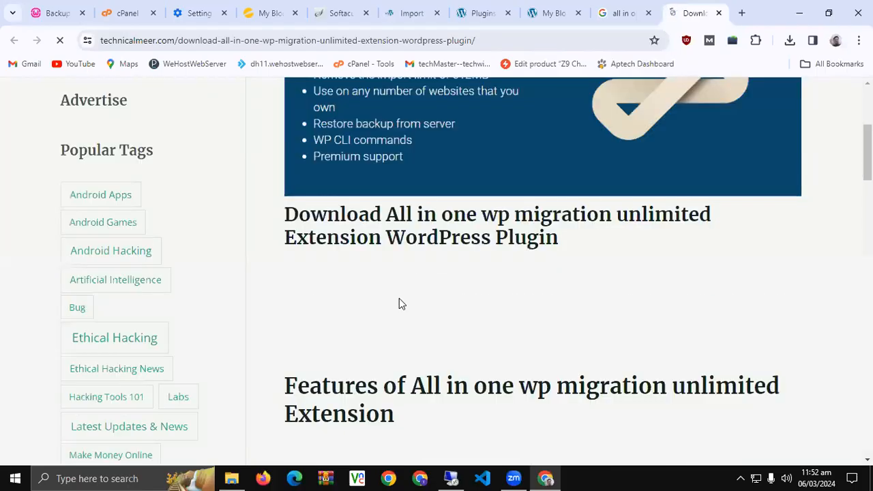
{"action": "scroll", "coordinate": [401, 301], "scroll_direction": "down", "scroll_amount": 6}
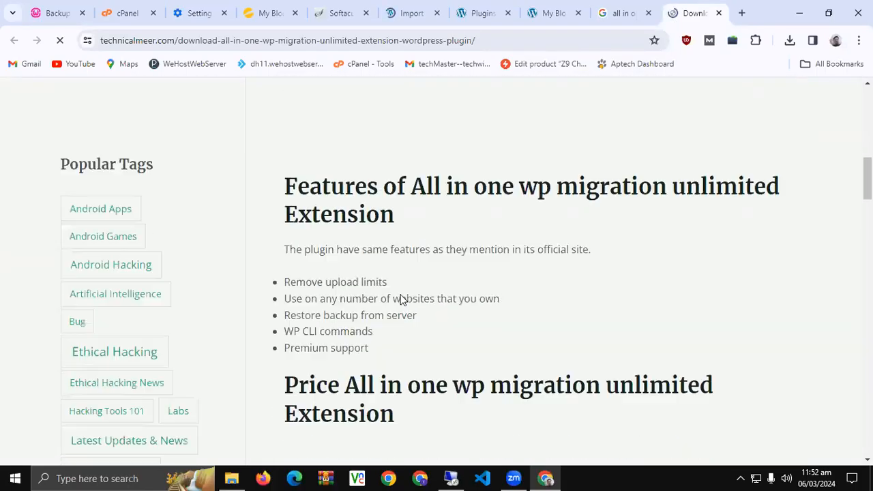
{"action": "scroll", "coordinate": [402, 301], "scroll_direction": "down", "scroll_amount": 4}
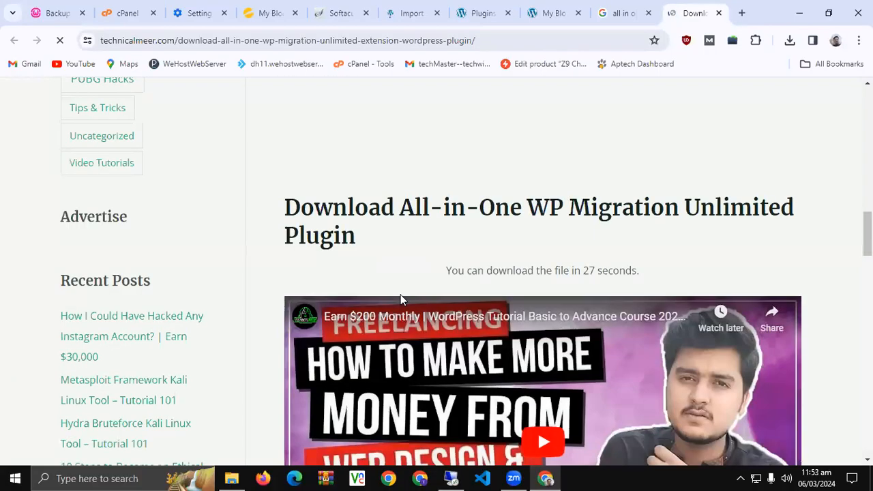
{"action": "scroll", "coordinate": [402, 300], "scroll_direction": "down", "scroll_amount": 8}
{"action": "scroll", "coordinate": [401, 301], "scroll_direction": "down", "scroll_amount": 3}
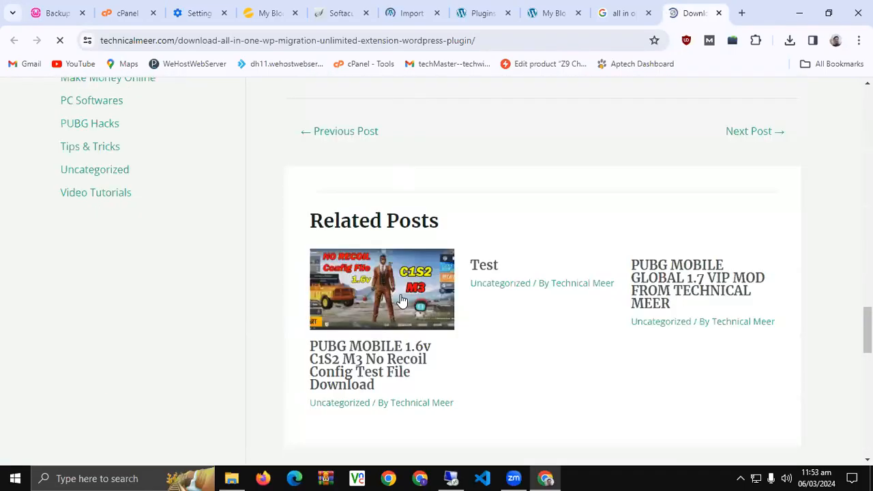
{"action": "scroll", "coordinate": [401, 294], "scroll_direction": "down", "scroll_amount": 5}
{"action": "scroll", "coordinate": [409, 273], "scroll_direction": "up", "scroll_amount": 6}
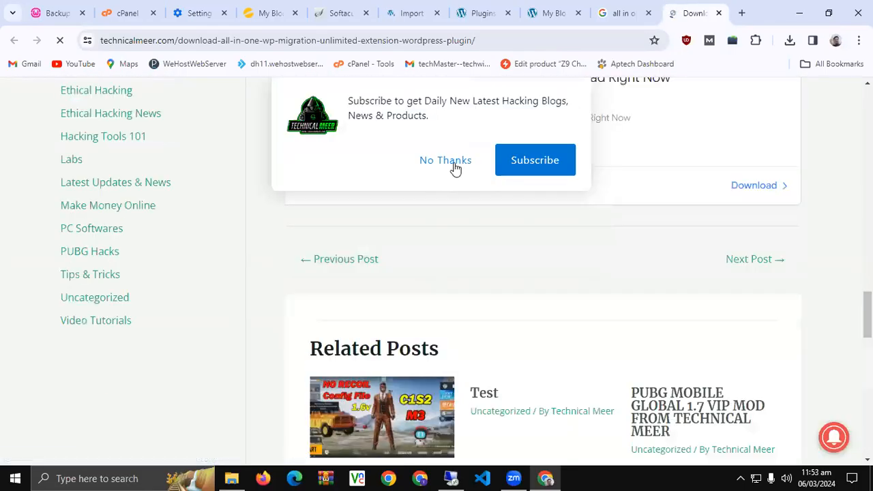
{"action": "left_click", "coordinate": [450, 163]}
{"action": "scroll", "coordinate": [429, 317], "scroll_direction": "down", "scroll_amount": 6}
{"action": "scroll", "coordinate": [430, 319], "scroll_direction": "up", "scroll_amount": 15}
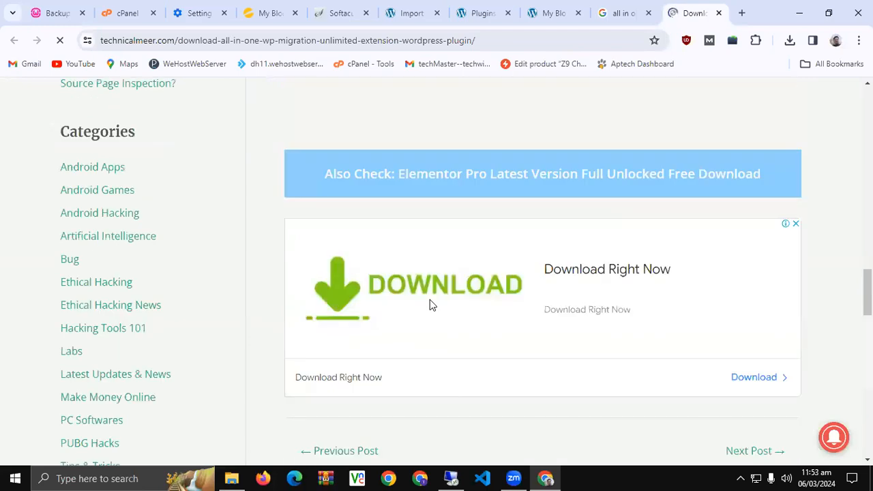
{"action": "scroll", "coordinate": [416, 277], "scroll_direction": "up", "scroll_amount": 4}
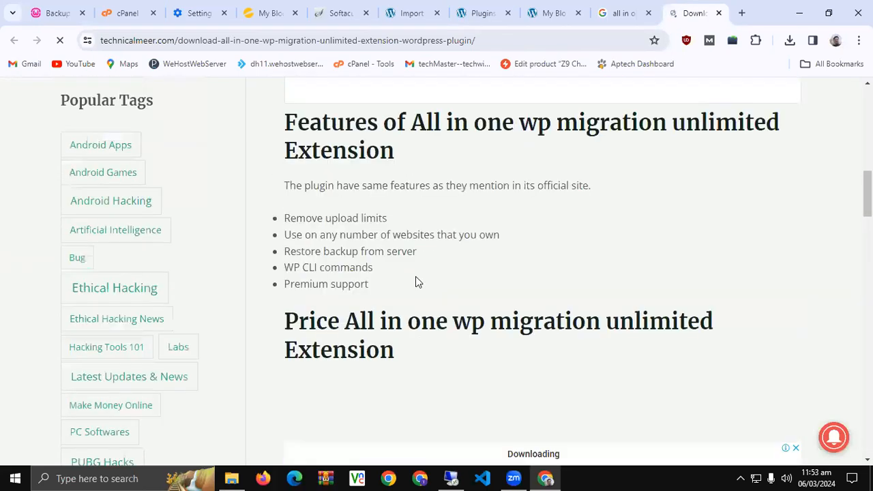
{"action": "left_click", "coordinate": [130, 13]}
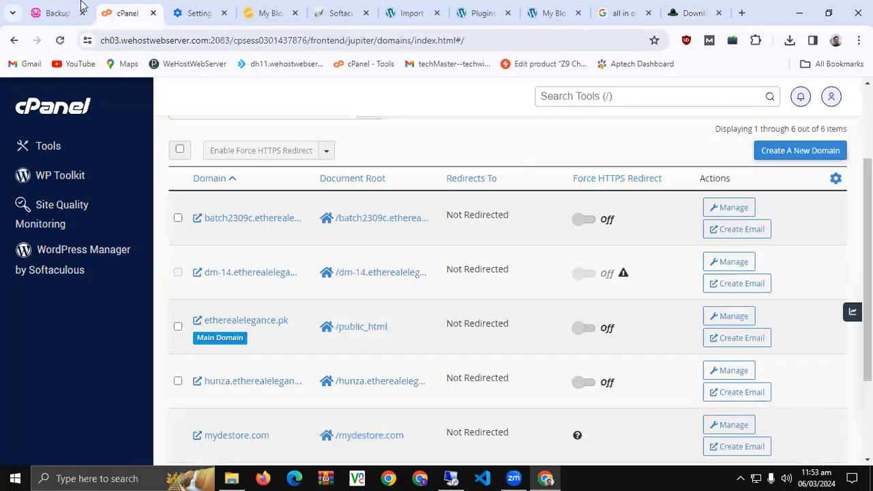
Step: Deactivate and delete the All-in-One WP Migration Unlimited Extension plugin
{"action": "left_click", "coordinate": [403, 10]}
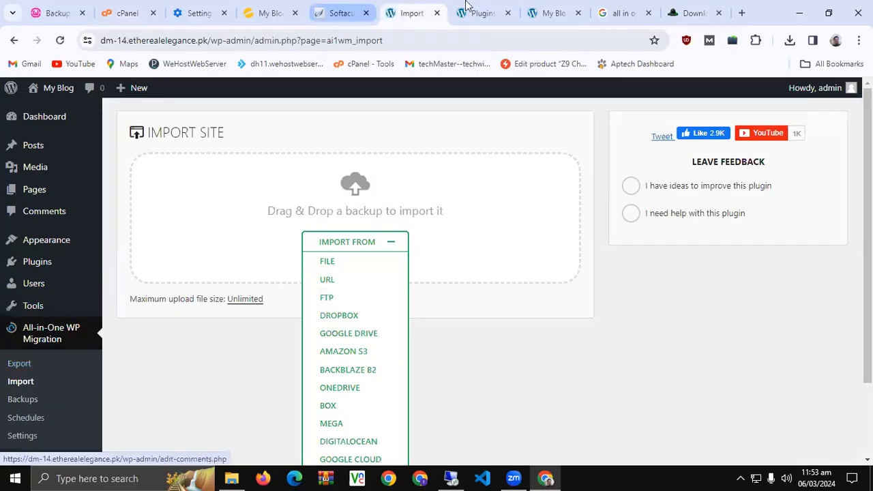
{"action": "key", "text": "ctrl+Tab"}
{"action": "left_click", "coordinate": [176, 388]}
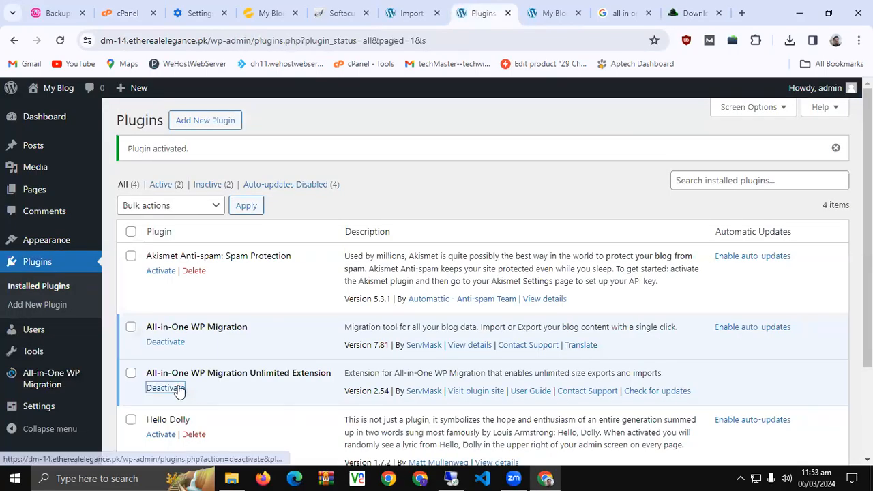
{"action": "left_click", "coordinate": [195, 390]}
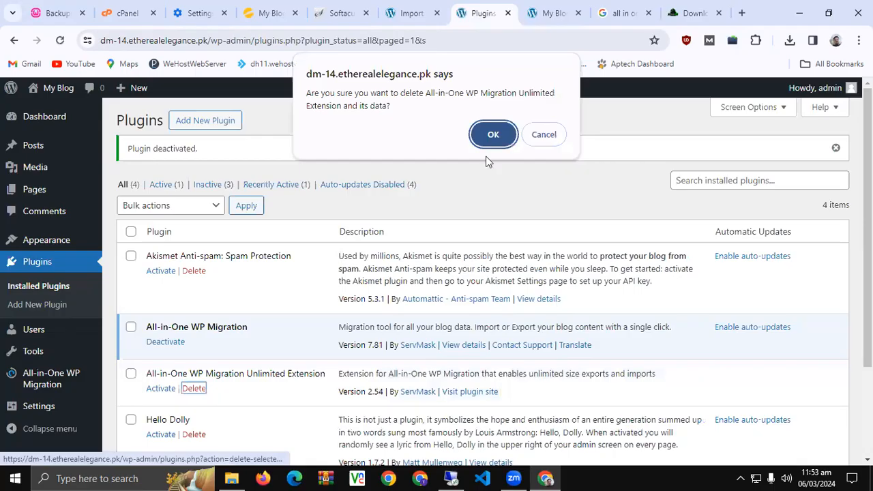
{"action": "left_click", "coordinate": [493, 134]}
Step: Reload the site import page to confirm the upload limit is back to 2 MB
{"action": "left_click", "coordinate": [414, 9]}
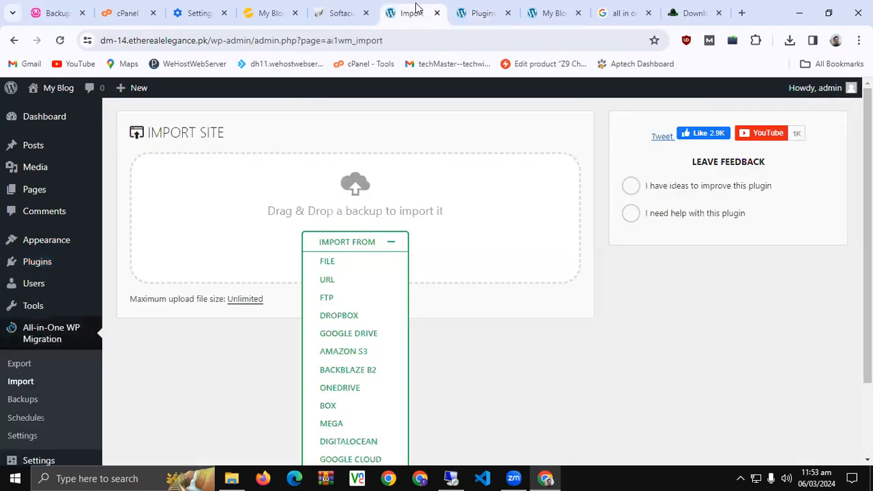
{"action": "key", "text": "F5"}
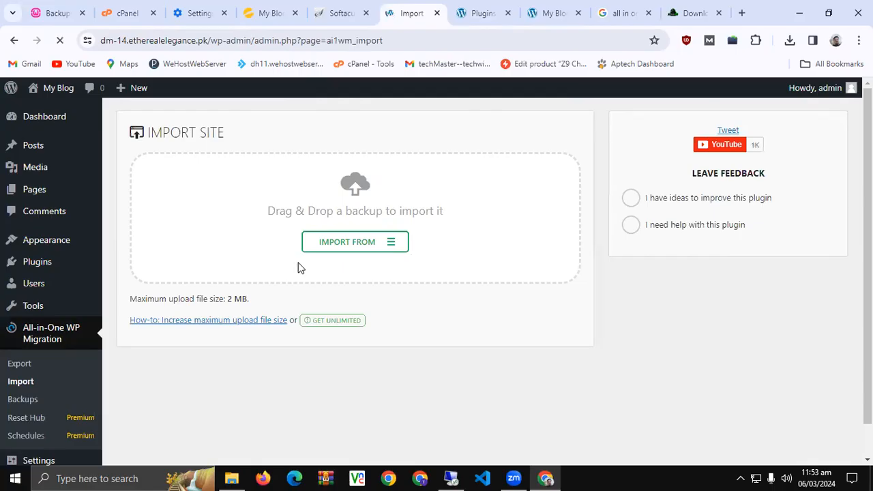
{"action": "left_click", "coordinate": [128, 13]}
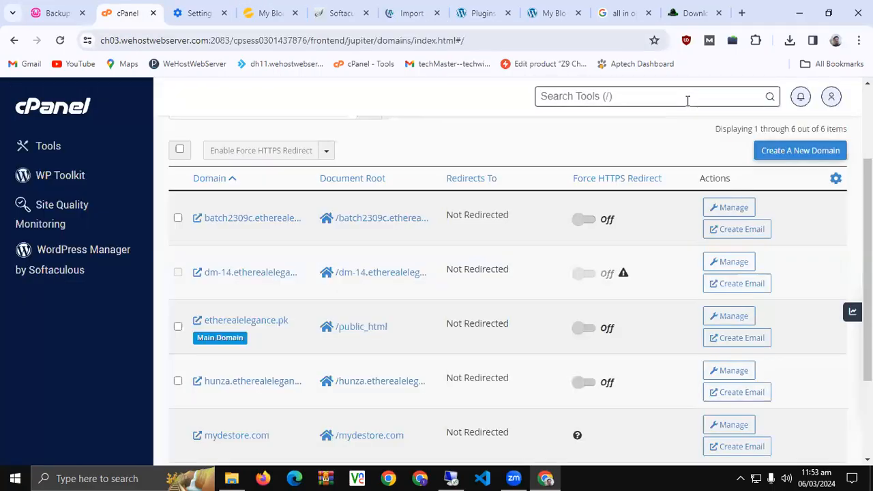
Step: Open the MultiPHP INI Editor and load settings for dm-14.etherealelegance.pk
{"action": "left_click", "coordinate": [688, 100]}
{"action": "type", "text": "ini"}
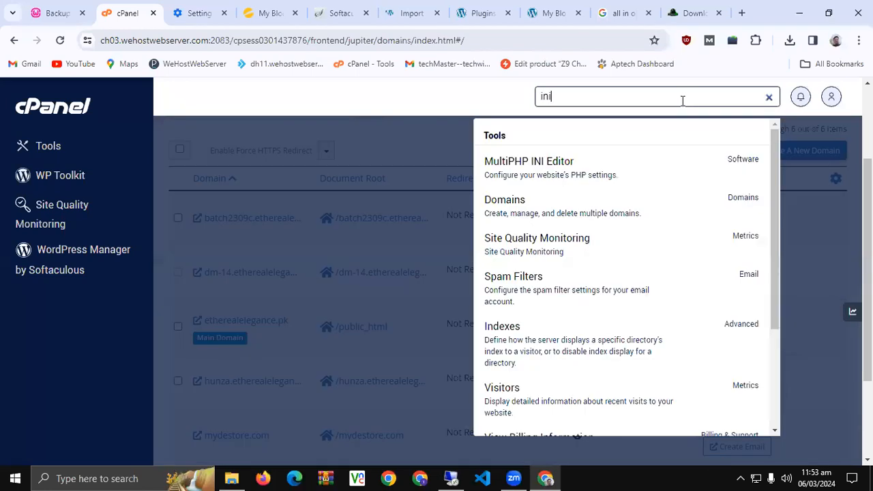
{"action": "left_click", "coordinate": [577, 176]}
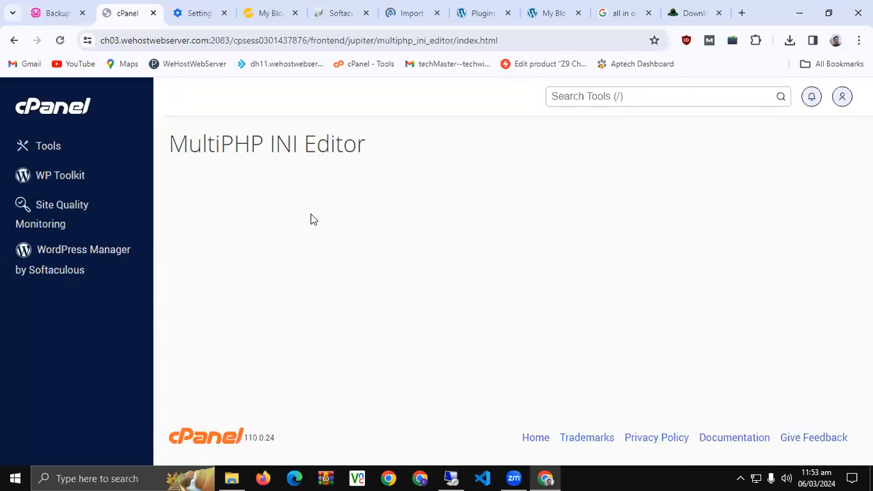
{"action": "scroll", "coordinate": [313, 211], "scroll_direction": "down", "scroll_amount": 1}
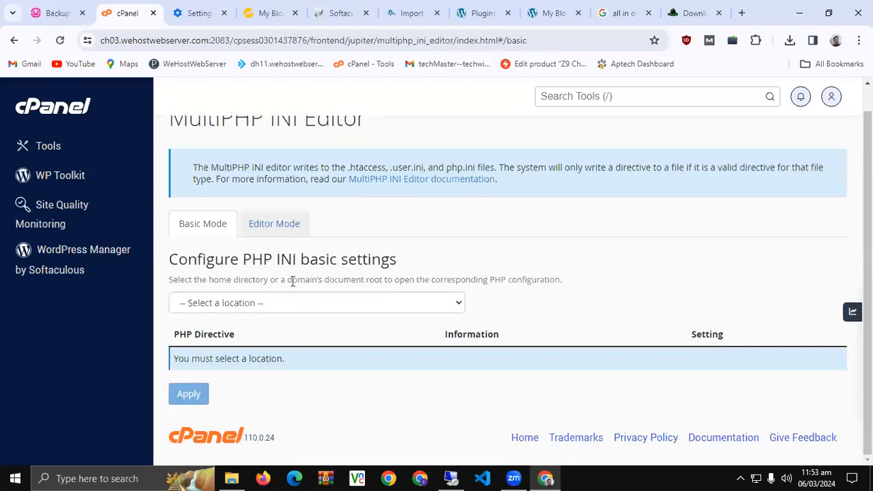
{"action": "left_click", "coordinate": [296, 303]}
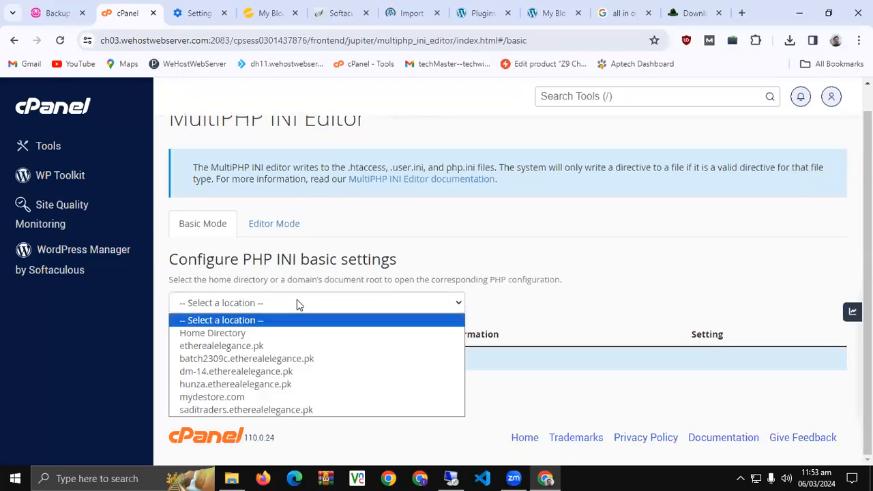
{"action": "left_click", "coordinate": [219, 372]}
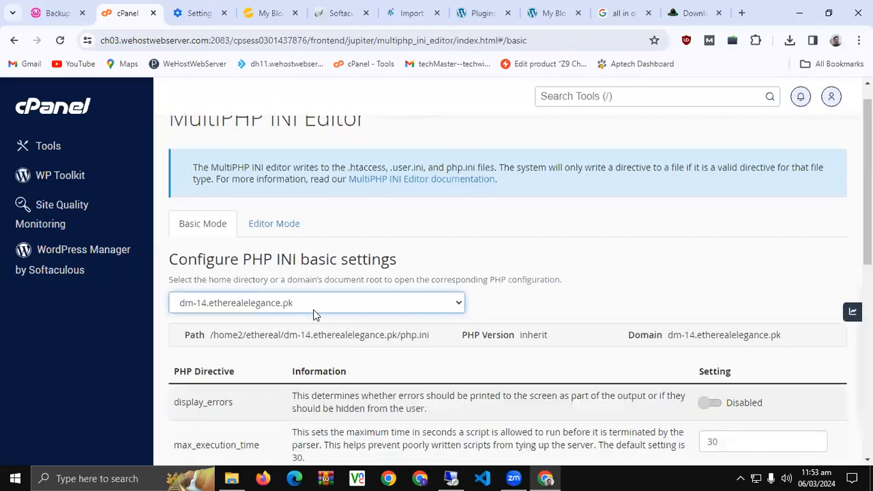
Step: Set upload_max_filesize to 256M and post_max_size to 512M, then apply
{"action": "scroll", "coordinate": [315, 315], "scroll_direction": "down", "scroll_amount": 5}
{"action": "scroll", "coordinate": [316, 307], "scroll_direction": "up", "scroll_amount": 1}
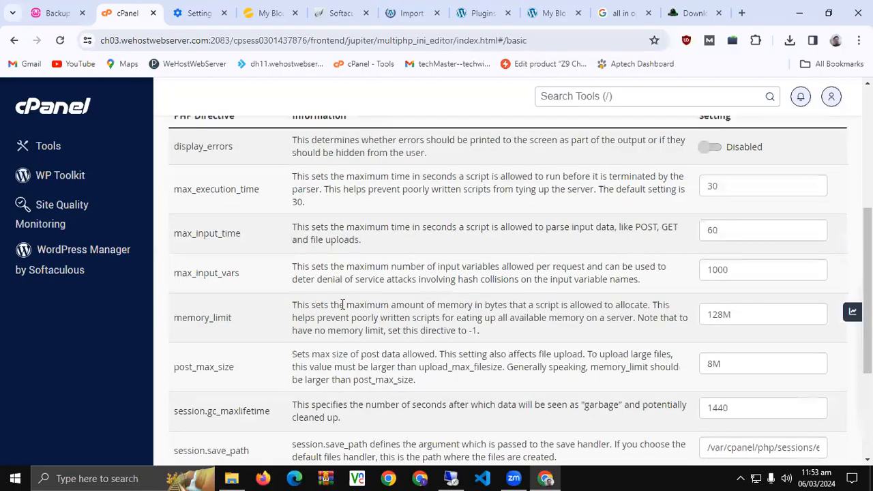
{"action": "scroll", "coordinate": [342, 304], "scroll_direction": "down", "scroll_amount": 1}
{"action": "left_click", "coordinate": [712, 423]}
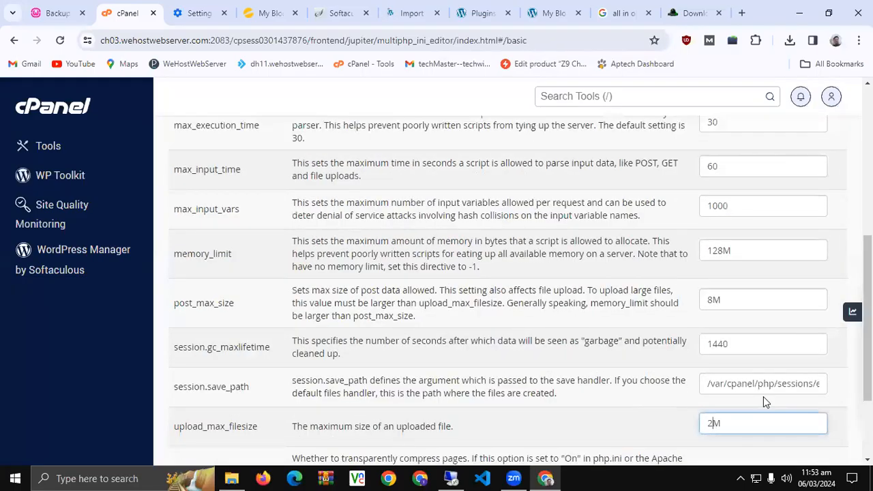
{"action": "type", "text": "56"}
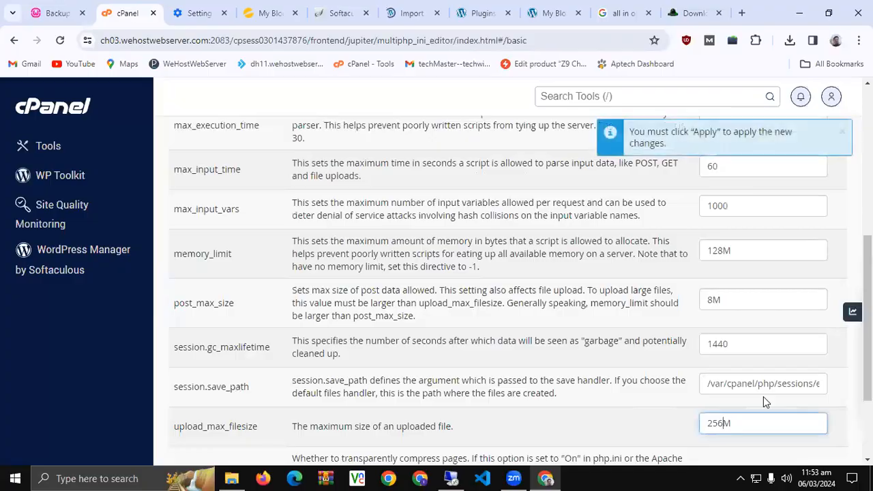
{"action": "left_click_drag", "start_coordinate": [729, 423], "coordinate": [637, 427]}
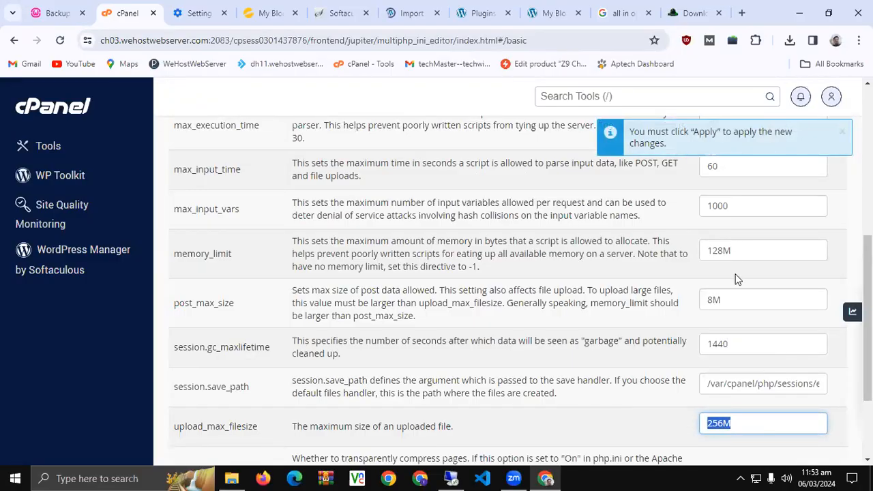
{"action": "left_click", "coordinate": [712, 301]}
{"action": "key", "text": "BackSpace"}
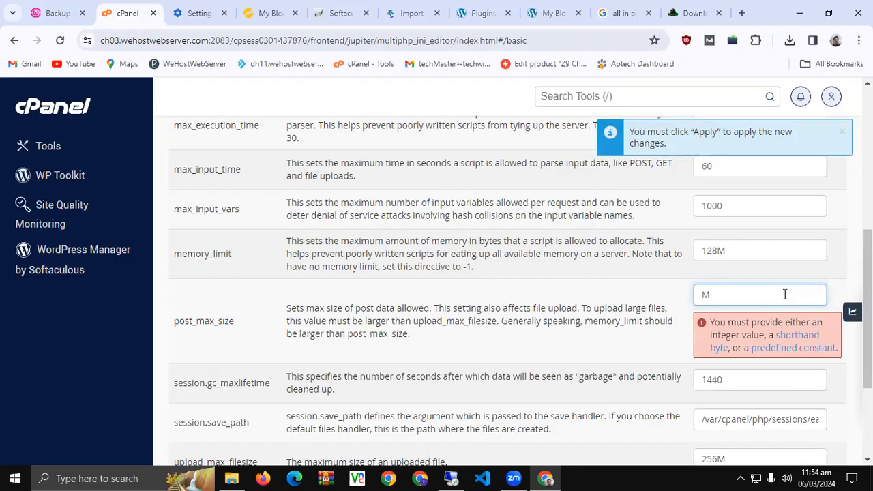
{"action": "type", "text": "512"}
{"action": "scroll", "coordinate": [652, 322], "scroll_direction": "down", "scroll_amount": 2}
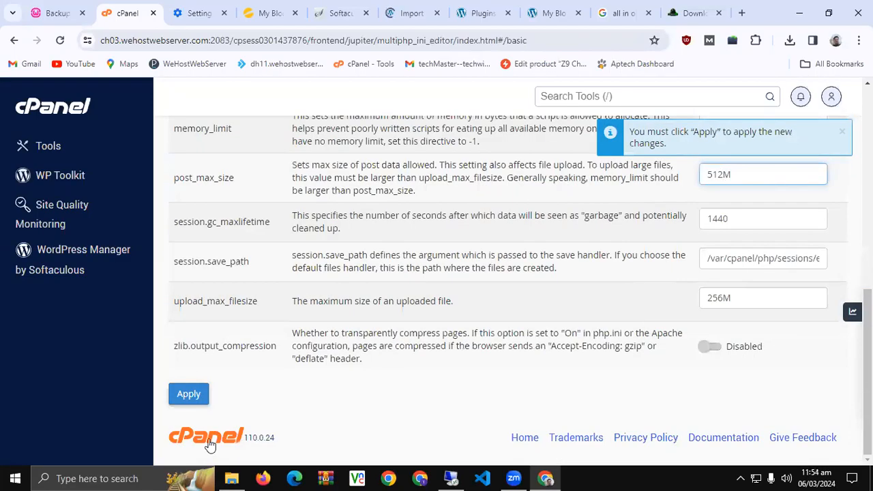
{"action": "left_click", "coordinate": [188, 395]}
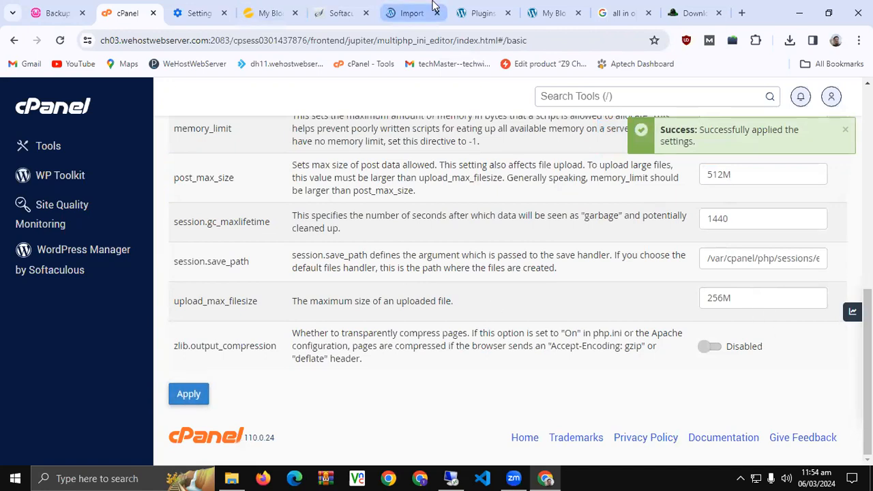
{"action": "left_click", "coordinate": [411, 13]}
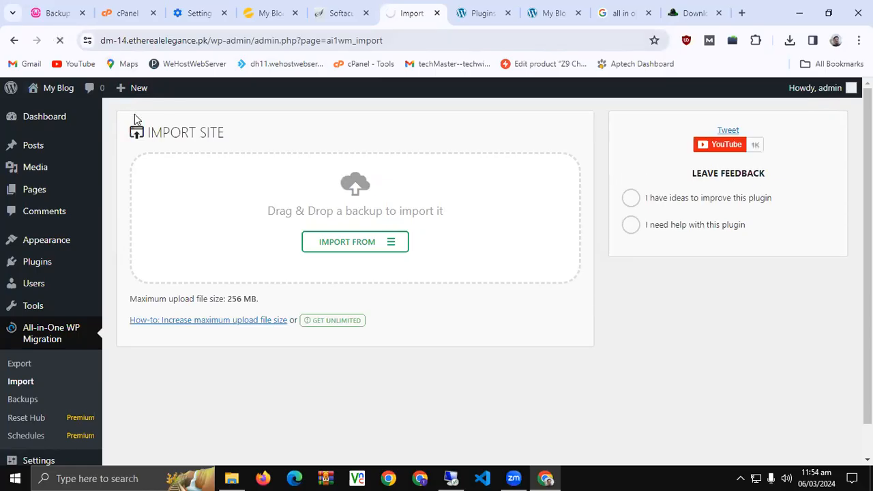
Step: Import the dm-14 .wpress backup file from Downloads via Import From > File
{"action": "left_click", "coordinate": [366, 254]}
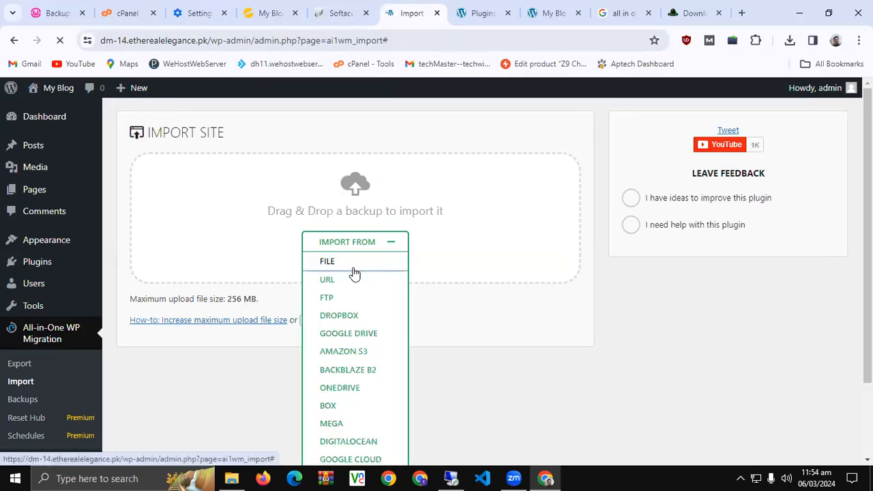
{"action": "left_click", "coordinate": [340, 262]}
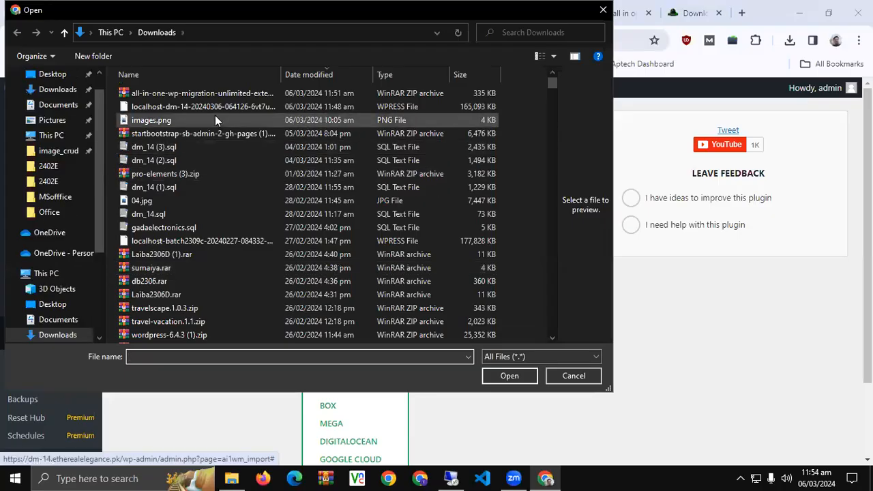
{"action": "double_click", "coordinate": [216, 107]}
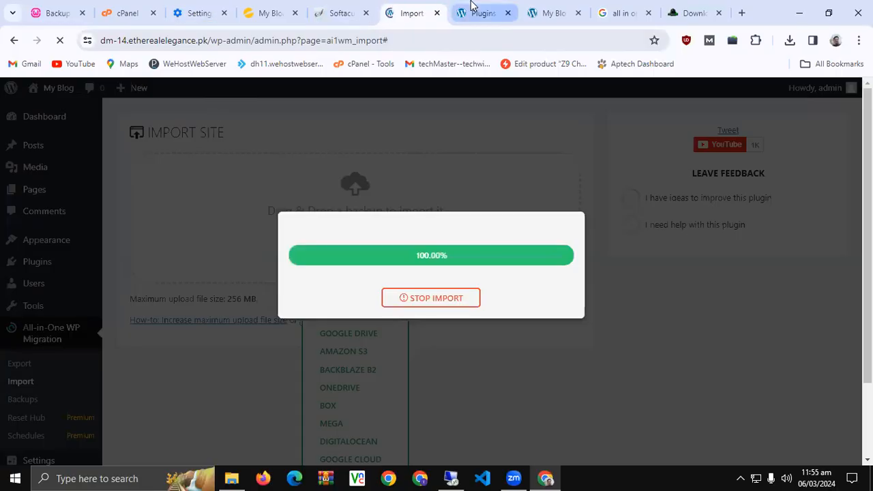
Step: Reload the restored site's front page, then check the Plugins and import progress tabs
{"action": "left_click", "coordinate": [545, 17]}
{"action": "left_click", "coordinate": [60, 40]}
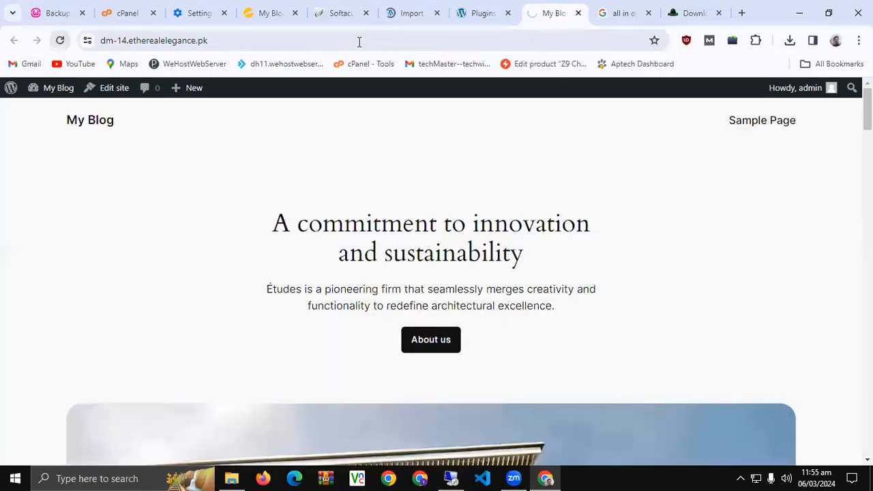
{"action": "left_click", "coordinate": [479, 13]}
{"action": "left_click", "coordinate": [520, 8]}
{"action": "left_click", "coordinate": [501, 7]}
{"action": "left_click", "coordinate": [398, 6]}
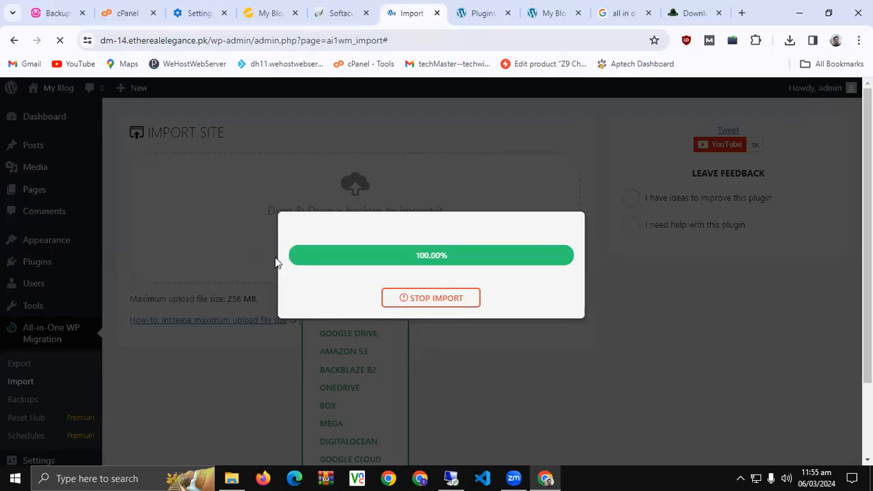
Step: Close the downloads tab and open the WeHostWebServer Plesk login page in a new tab
{"action": "left_click", "coordinate": [719, 13]}
{"action": "left_click", "coordinate": [742, 12]}
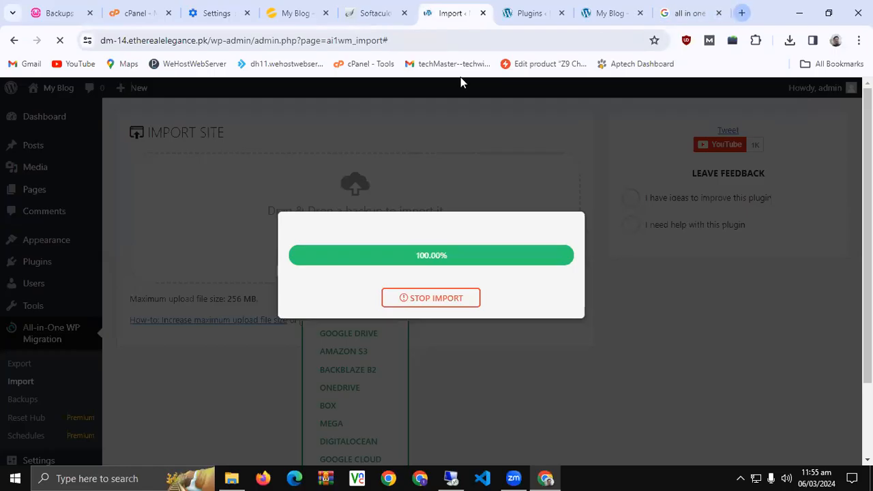
{"action": "left_click", "coordinate": [172, 66]}
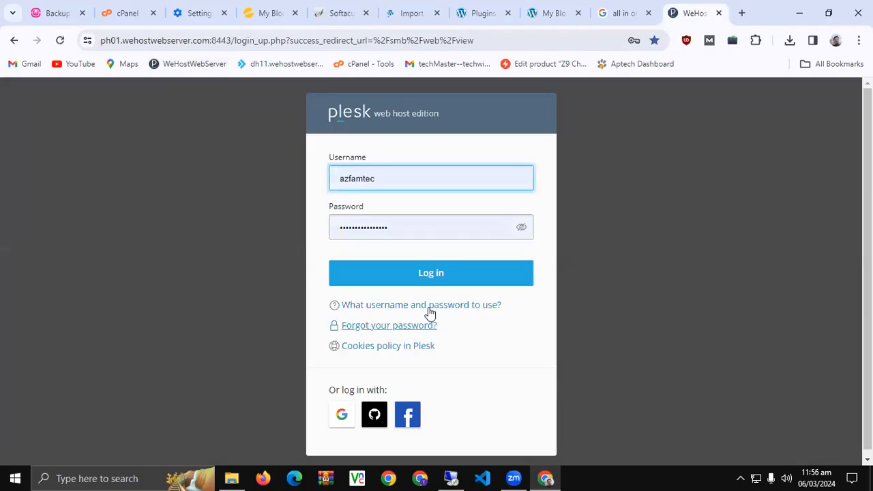
Step: Log in to Plesk at ph01.wehostwebserver.com with the prefilled credentials
{"action": "left_click", "coordinate": [444, 280]}
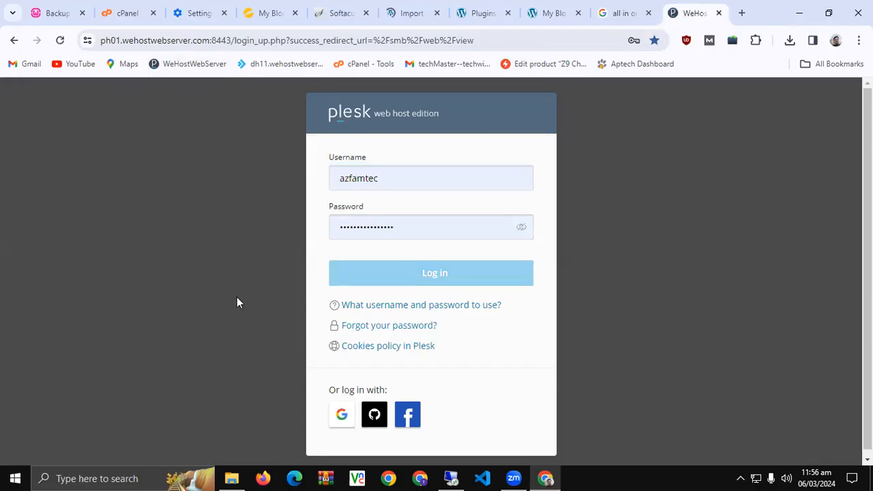
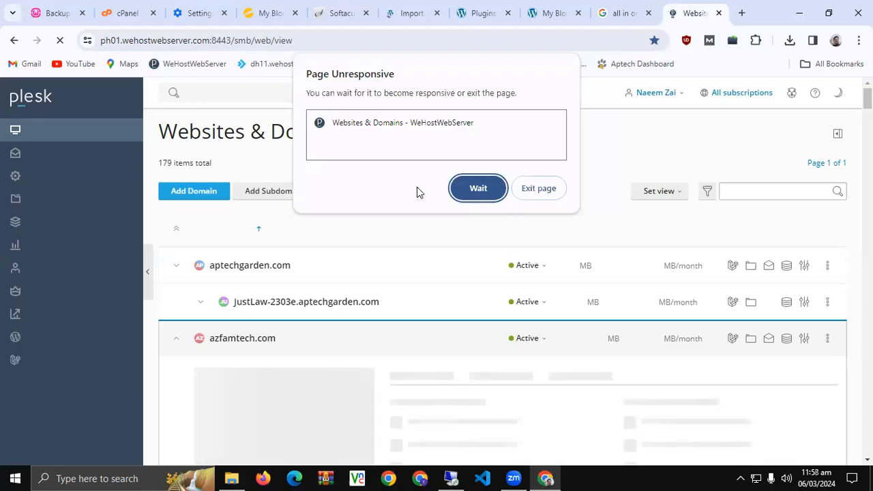
Step: Let the stalled Plesk page keep loading, then reload the finished WordPress import page
{"action": "left_click", "coordinate": [477, 191]}
{"action": "left_click", "coordinate": [406, 12]}
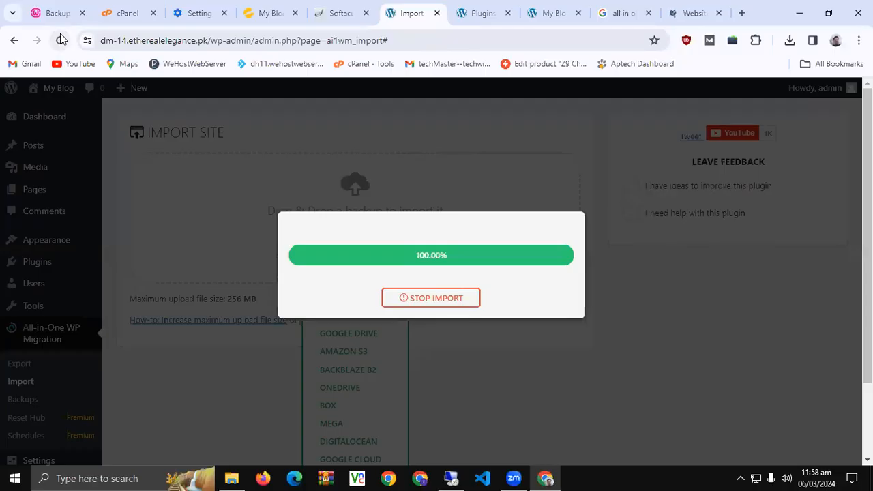
{"action": "left_click", "coordinate": [62, 40]}
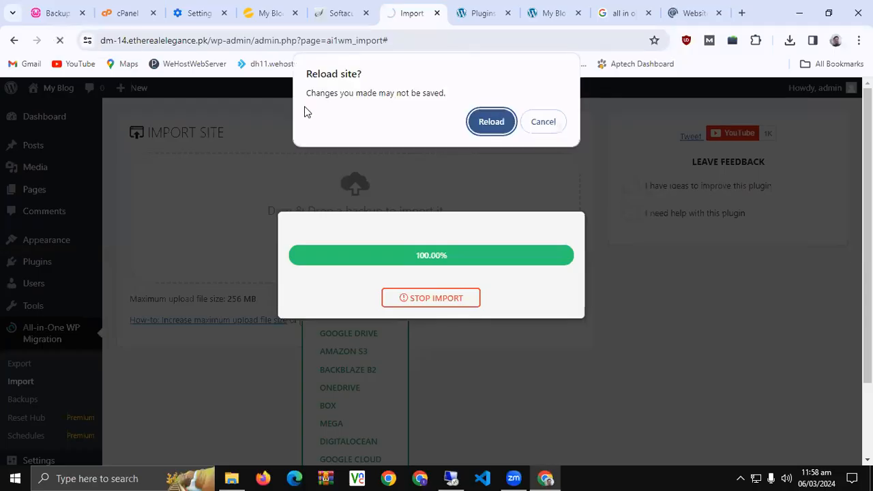
{"action": "left_click", "coordinate": [486, 127]}
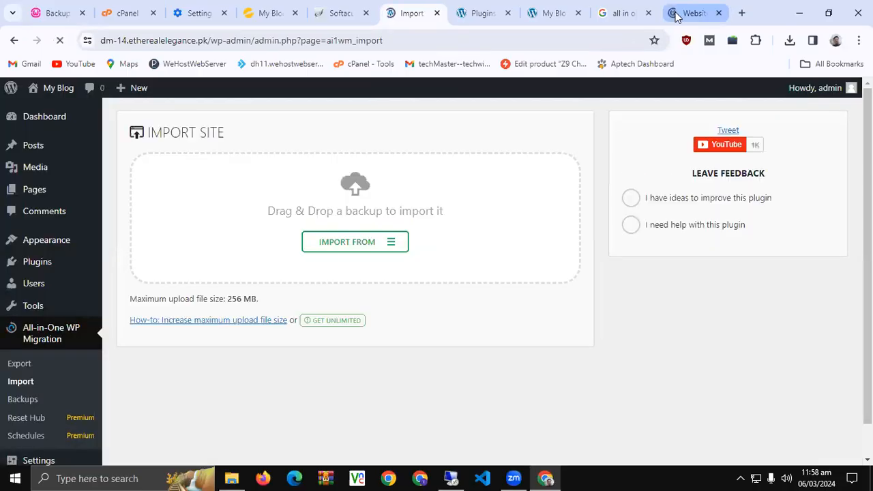
Step: Return to the Plesk Websites & Domains list and review the expanded azfamtech.com dashboard
{"action": "key", "text": "ctrl+9"}
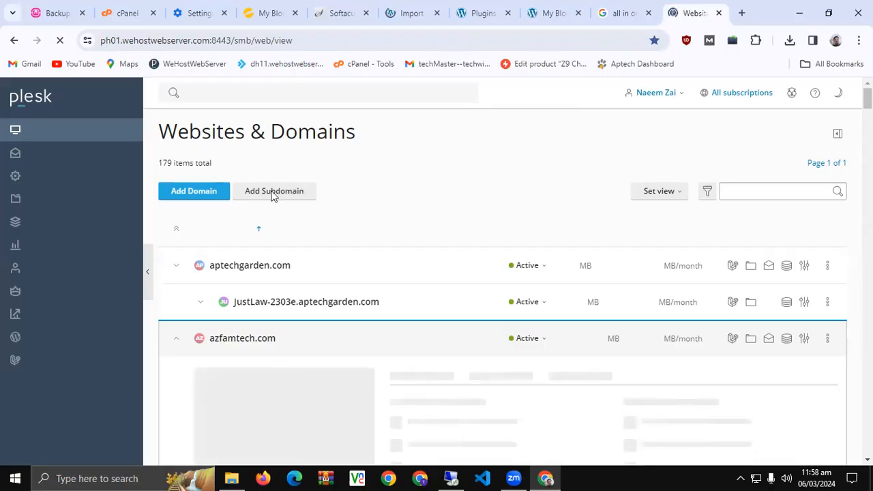
{"action": "scroll", "coordinate": [97, 273], "scroll_direction": "down", "scroll_amount": 2}
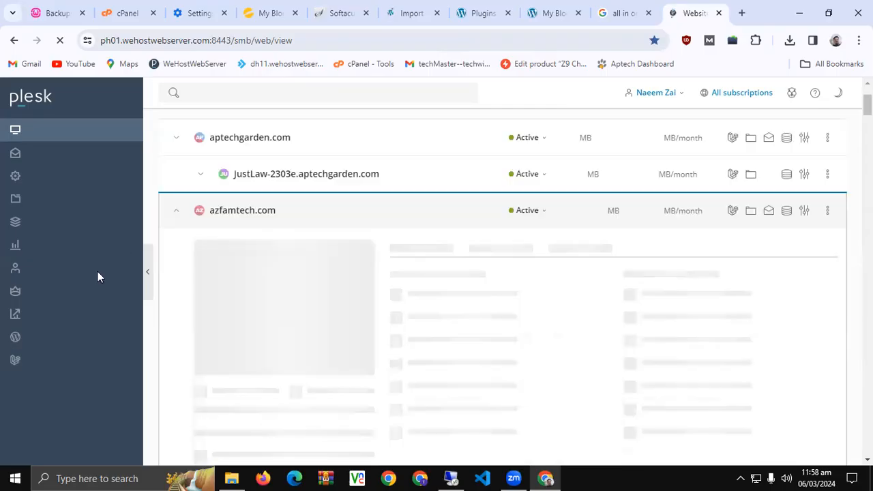
{"action": "scroll", "coordinate": [82, 273], "scroll_direction": "down", "scroll_amount": 4}
{"action": "scroll", "coordinate": [204, 307], "scroll_direction": "down", "scroll_amount": 8}
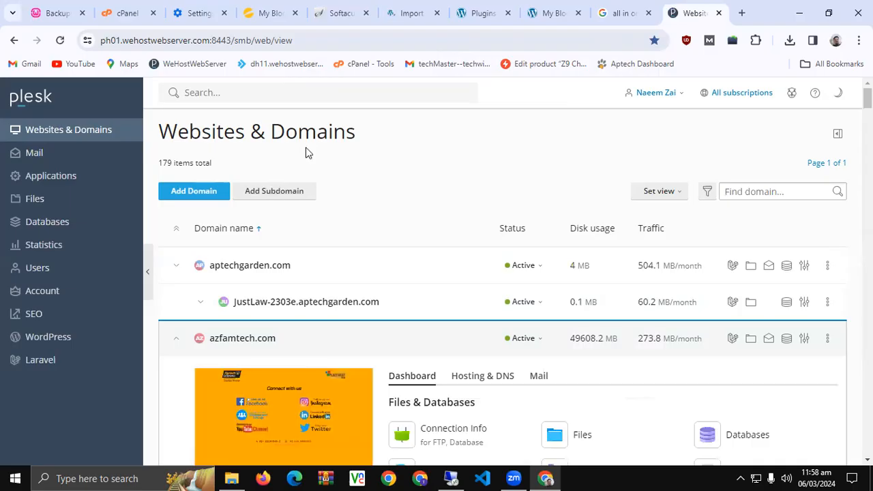
{"action": "scroll", "coordinate": [328, 228], "scroll_direction": "down", "scroll_amount": 5}
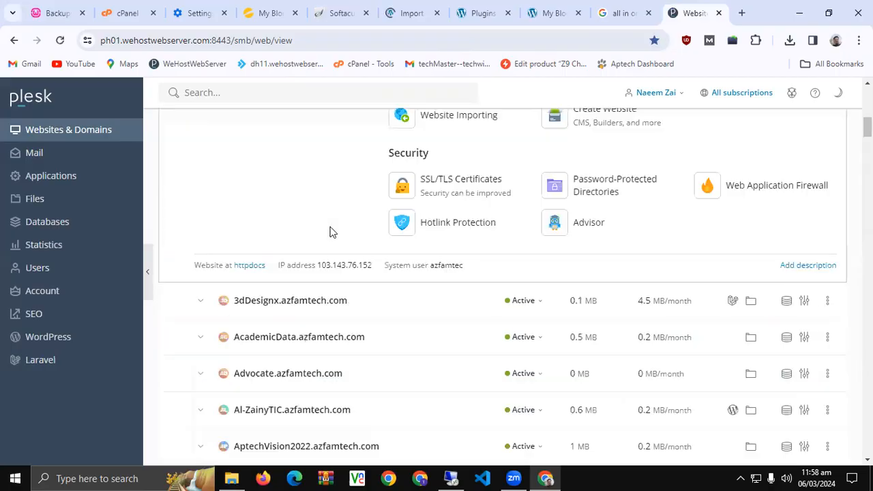
{"action": "scroll", "coordinate": [331, 231], "scroll_direction": "down", "scroll_amount": 5}
{"action": "scroll", "coordinate": [359, 257], "scroll_direction": "up", "scroll_amount": 10}
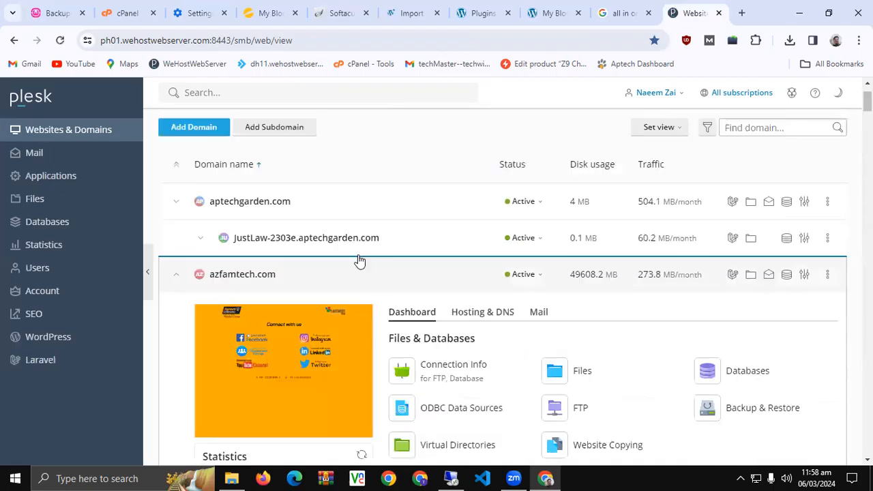
{"action": "scroll", "coordinate": [359, 262], "scroll_direction": "up", "scroll_amount": 2}
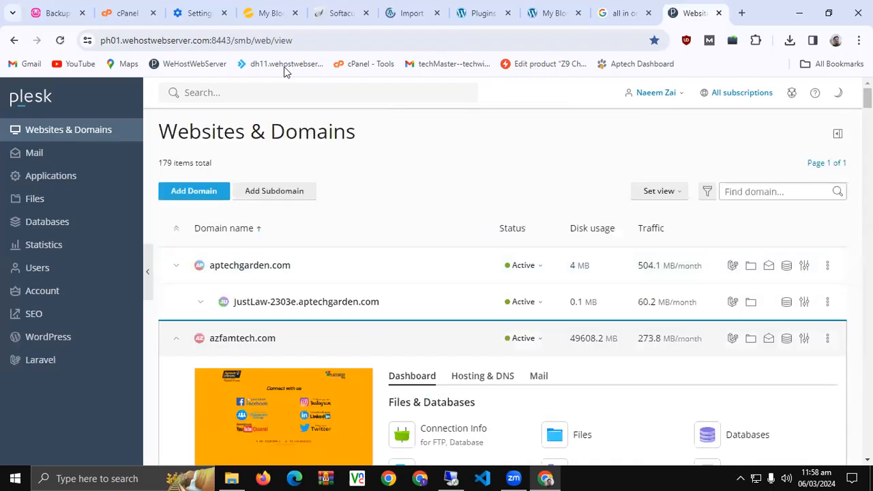
Step: Add subdomain dm-14 under parent domain aptechgarden.com
{"action": "left_click", "coordinate": [273, 192]}
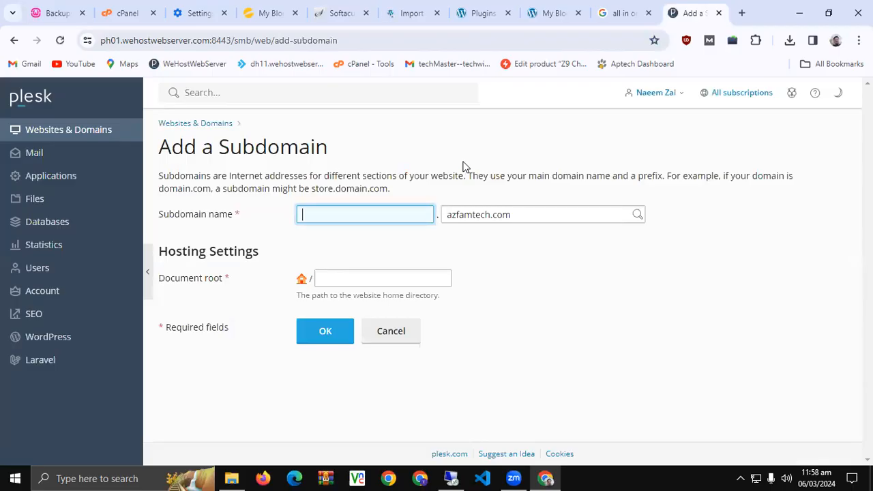
{"action": "type", "text": "dm-1"}
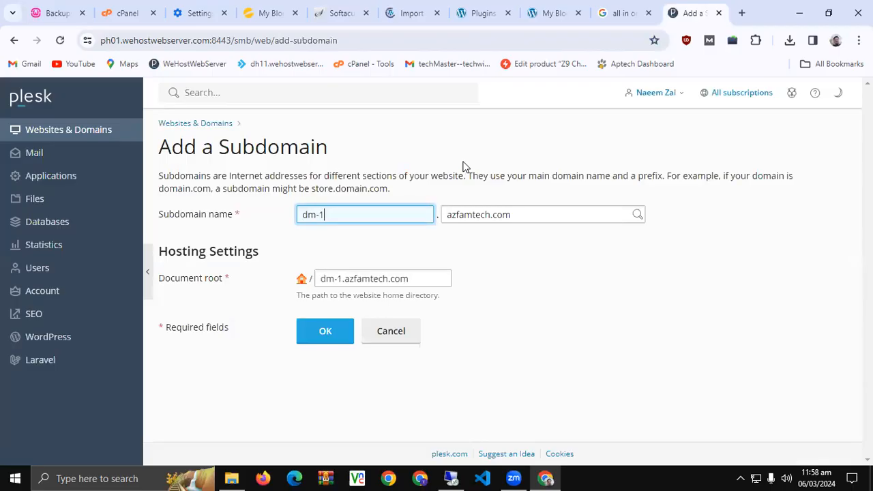
{"action": "type", "text": "4"}
{"action": "double_click", "coordinate": [574, 217]}
{"action": "left_click", "coordinate": [523, 243]}
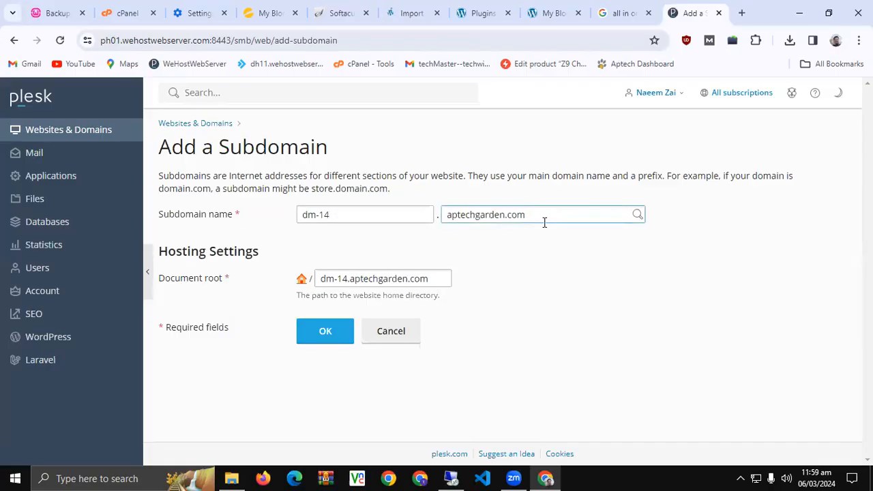
{"action": "left_click", "coordinate": [327, 335]}
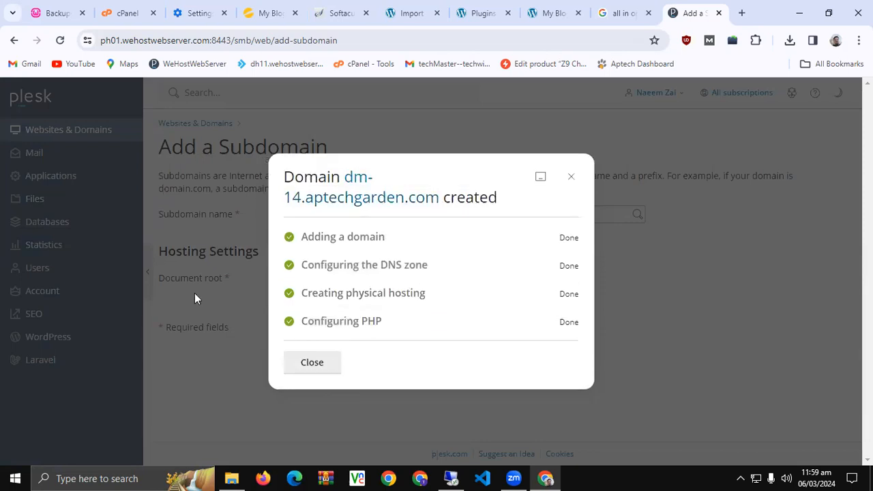
Step: Close the 'Domain created' summary and look over the dm-14.aptechgarden.com dashboard tools
{"action": "left_click", "coordinate": [337, 368]}
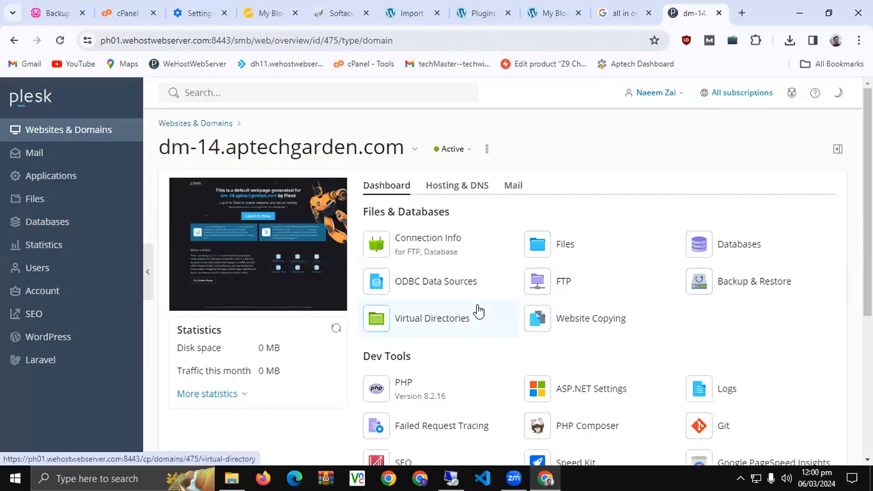
{"action": "scroll", "coordinate": [477, 307], "scroll_direction": "down", "scroll_amount": 1}
{"action": "scroll", "coordinate": [477, 307], "scroll_direction": "down", "scroll_amount": 1}
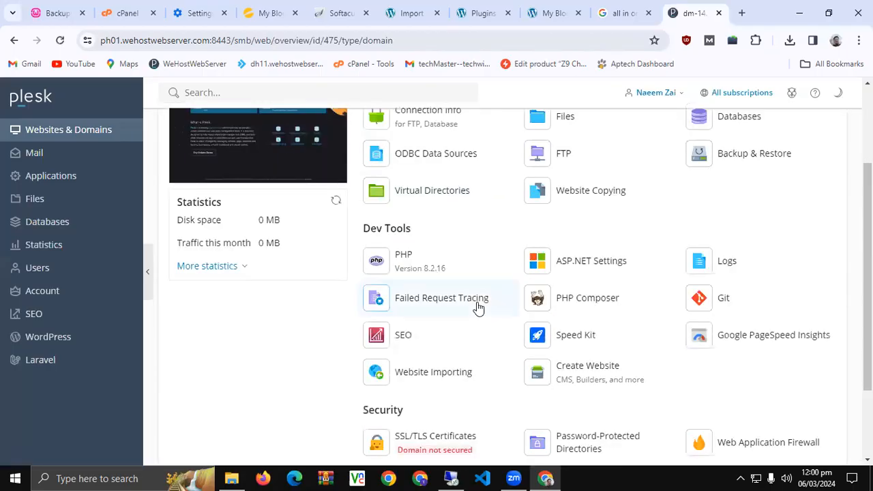
{"action": "scroll", "coordinate": [431, 335], "scroll_direction": "down", "scroll_amount": 1}
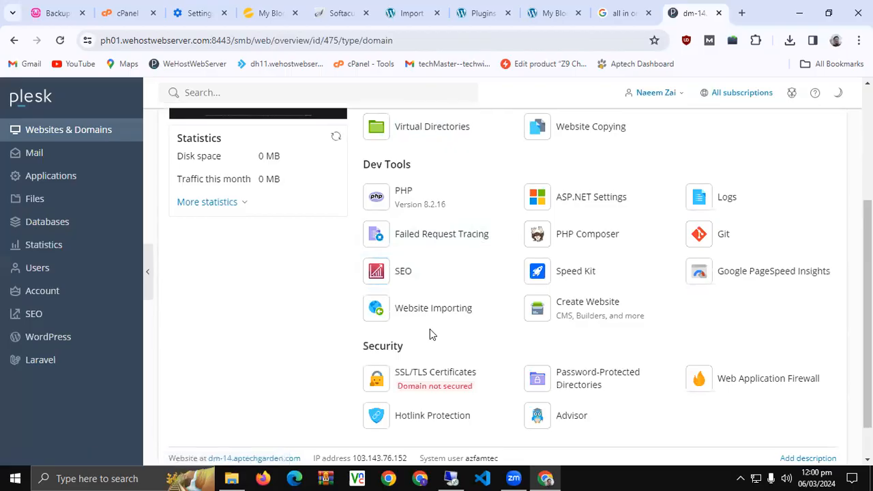
{"action": "scroll", "coordinate": [430, 330], "scroll_direction": "up", "scroll_amount": 2}
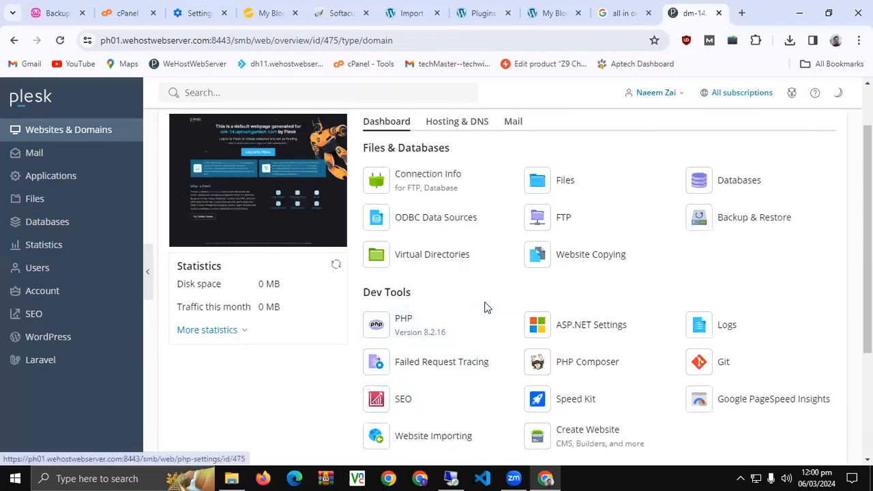
{"action": "scroll", "coordinate": [647, 293], "scroll_direction": "down", "scroll_amount": 2}
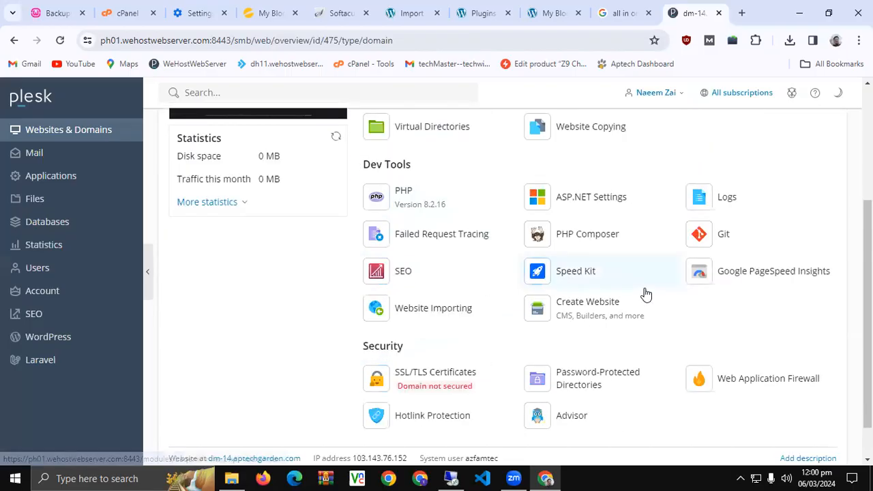
{"action": "scroll", "coordinate": [646, 293], "scroll_direction": "down", "scroll_amount": 1}
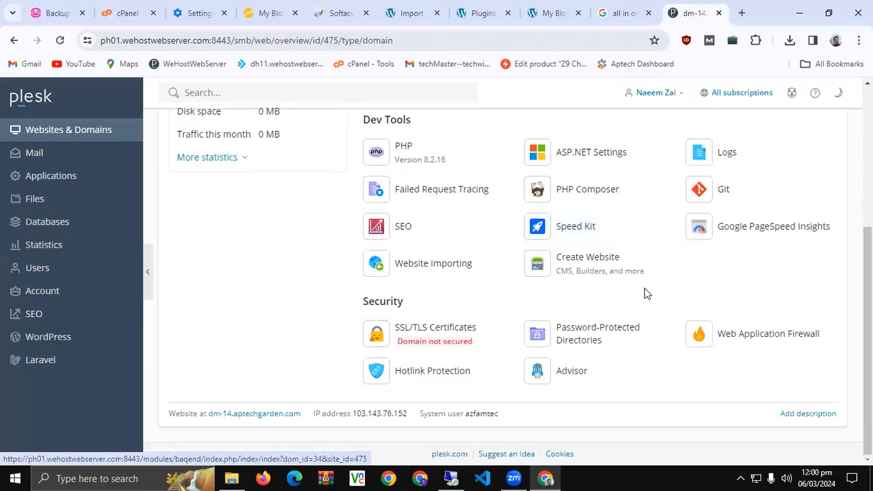
{"action": "scroll", "coordinate": [644, 295], "scroll_direction": "up", "scroll_amount": 1}
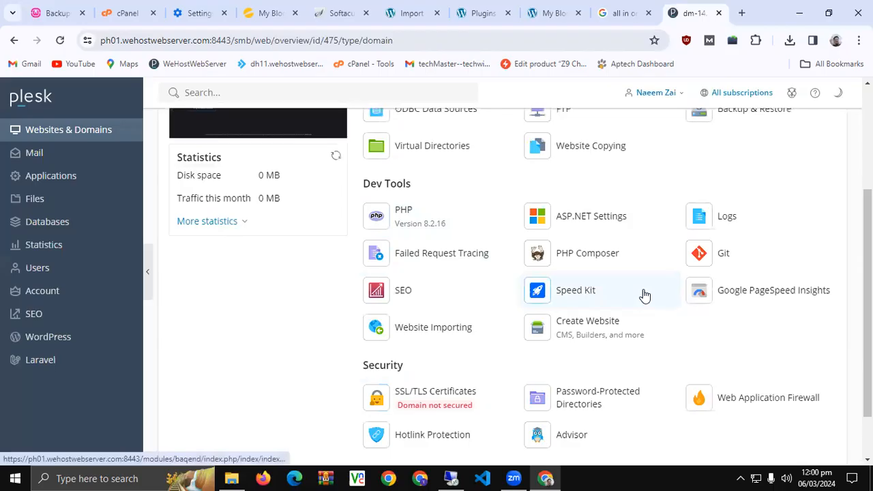
{"action": "scroll", "coordinate": [645, 294], "scroll_direction": "up", "scroll_amount": 1}
{"action": "scroll", "coordinate": [645, 295], "scroll_direction": "up", "scroll_amount": 1}
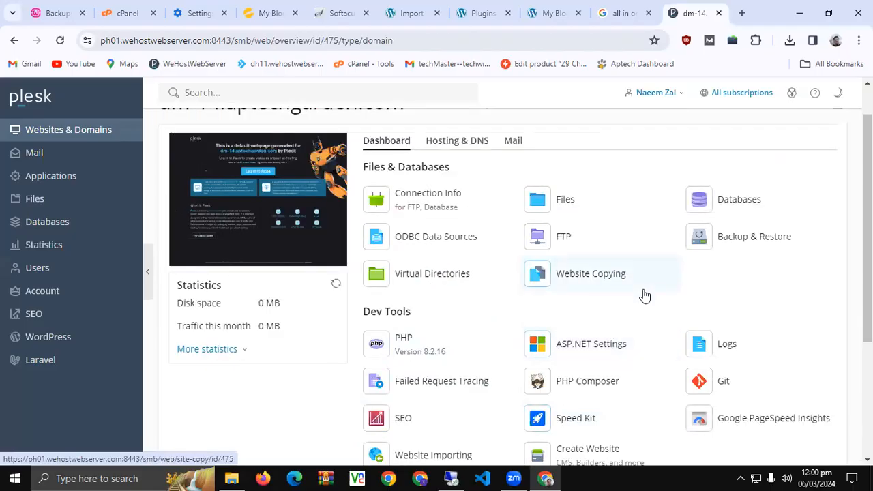
{"action": "scroll", "coordinate": [644, 295], "scroll_direction": "down", "scroll_amount": 1}
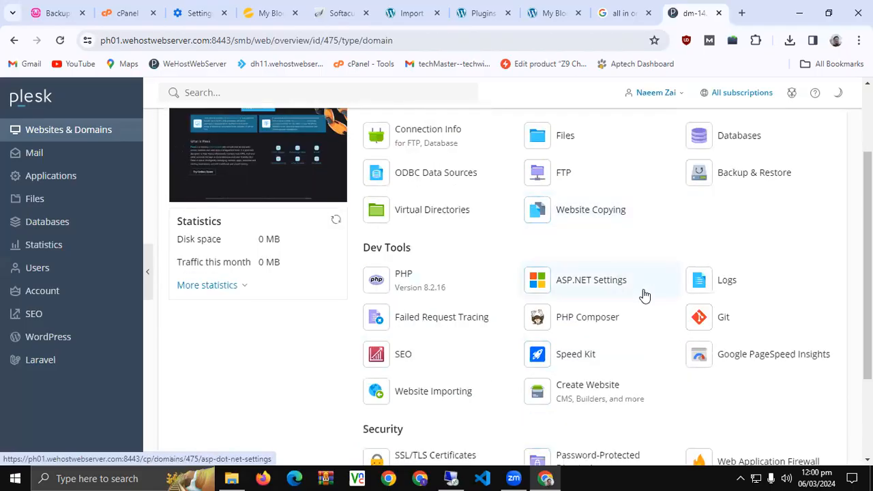
Step: Create a website on dm-14.aptechgarden.com with WordPress as the website type
{"action": "left_click", "coordinate": [587, 396]}
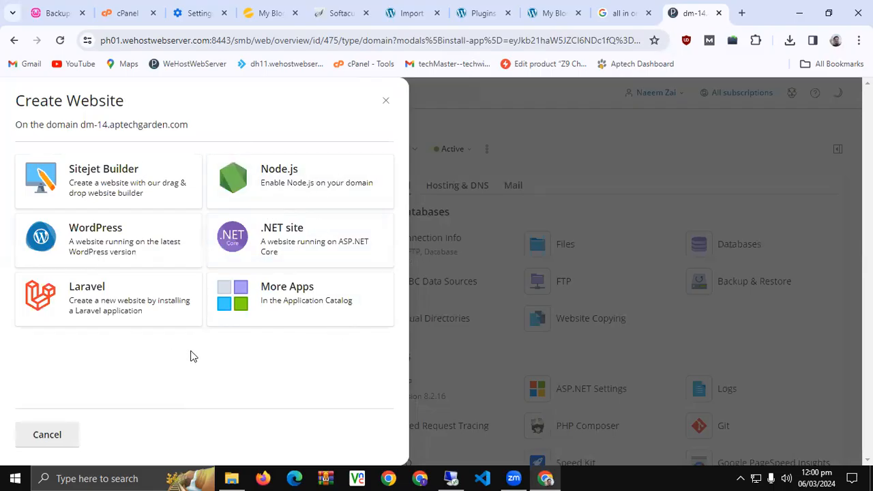
{"action": "left_click", "coordinate": [149, 245]}
{"action": "left_click", "coordinate": [150, 245]}
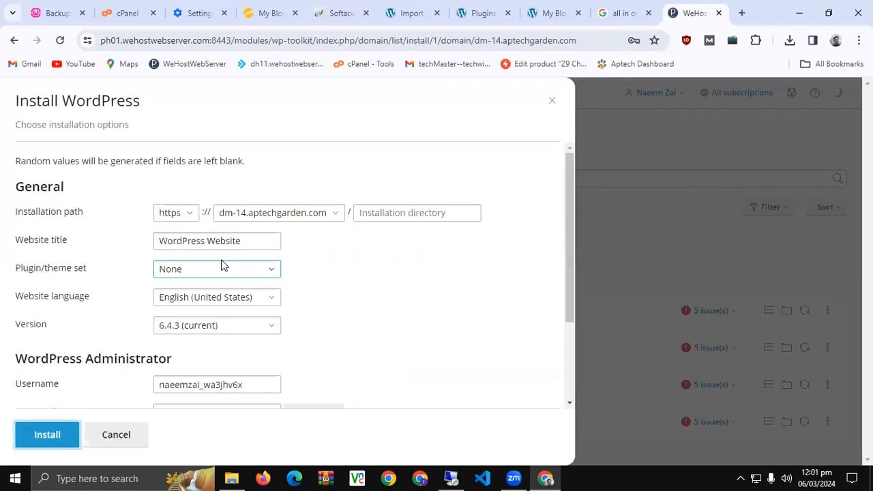
Step: Enter the administrator's e-mail address and set the admin username to 'admin'
{"action": "scroll", "coordinate": [222, 259], "scroll_direction": "down", "scroll_amount": 2}
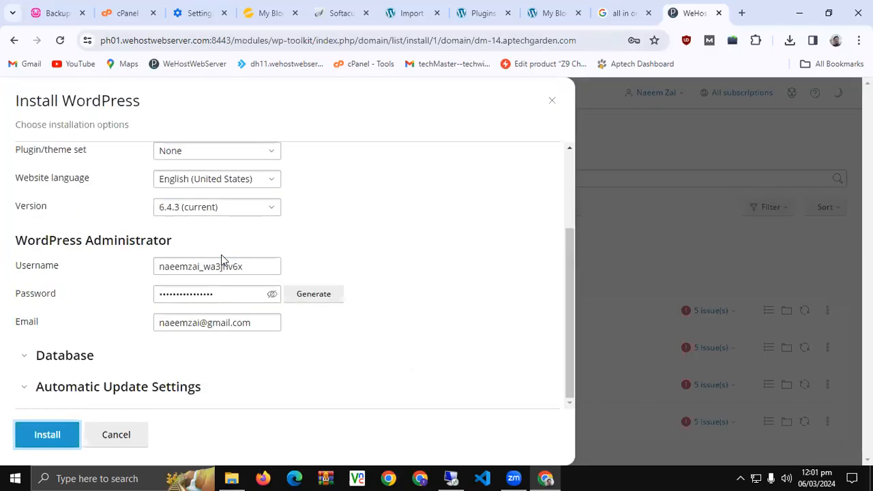
{"action": "left_click", "coordinate": [273, 295]}
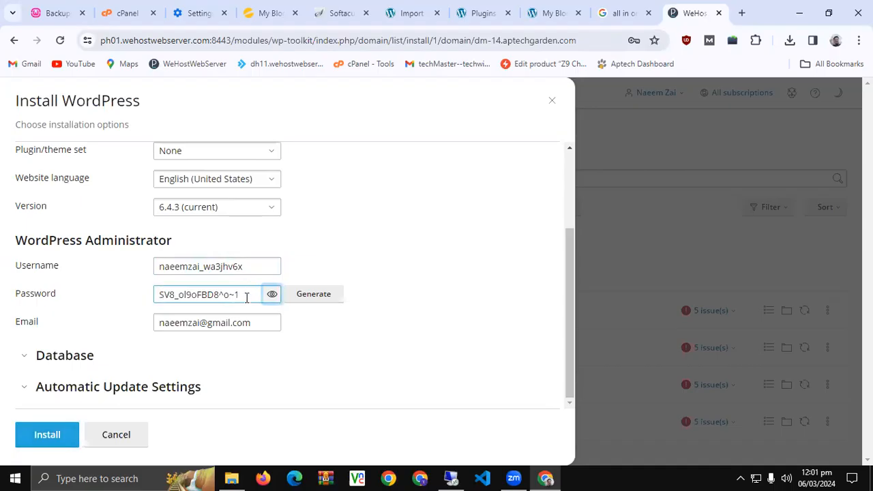
{"action": "left_click", "coordinate": [263, 323]}
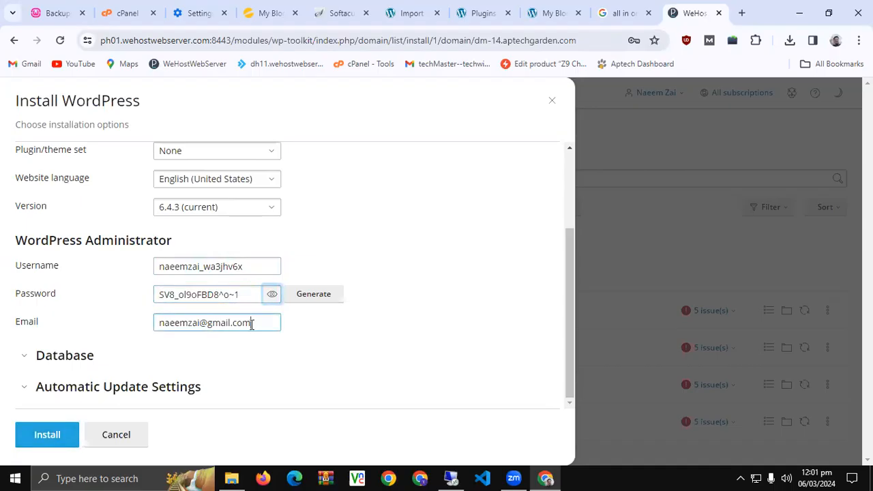
{"action": "key", "text": "ctrl+a"}
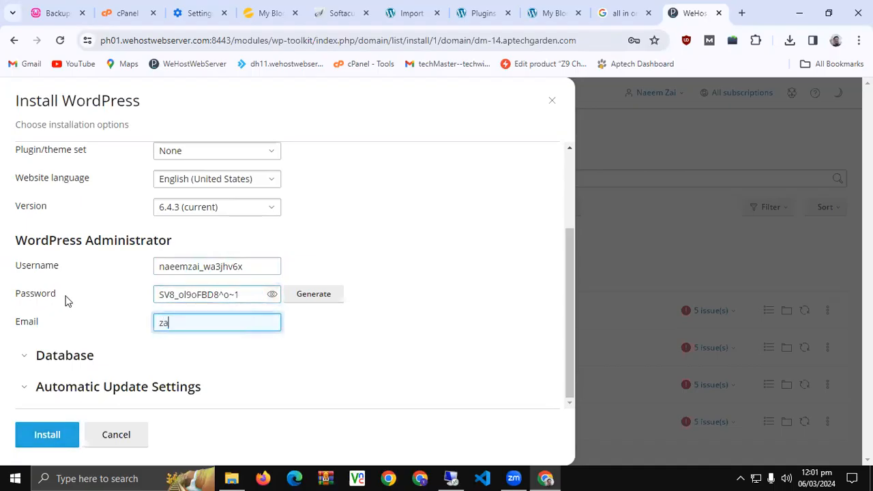
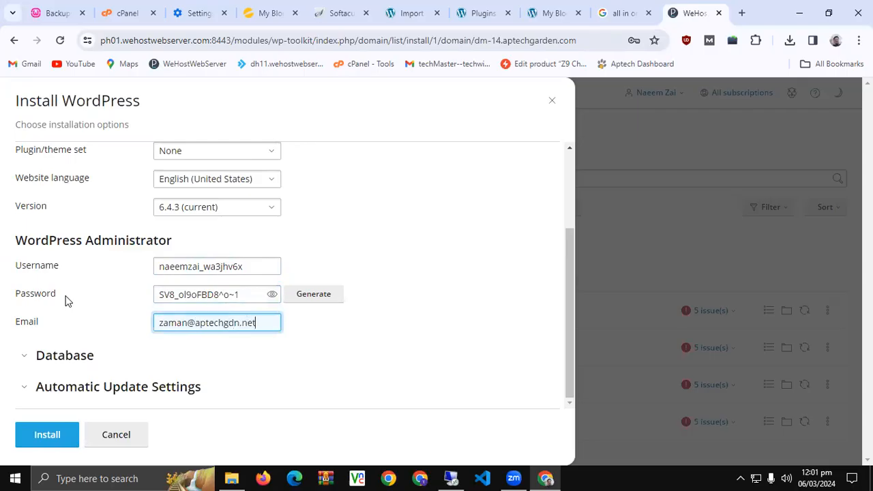
{"action": "double_click", "coordinate": [199, 267]}
{"action": "type", "text": "admin"}
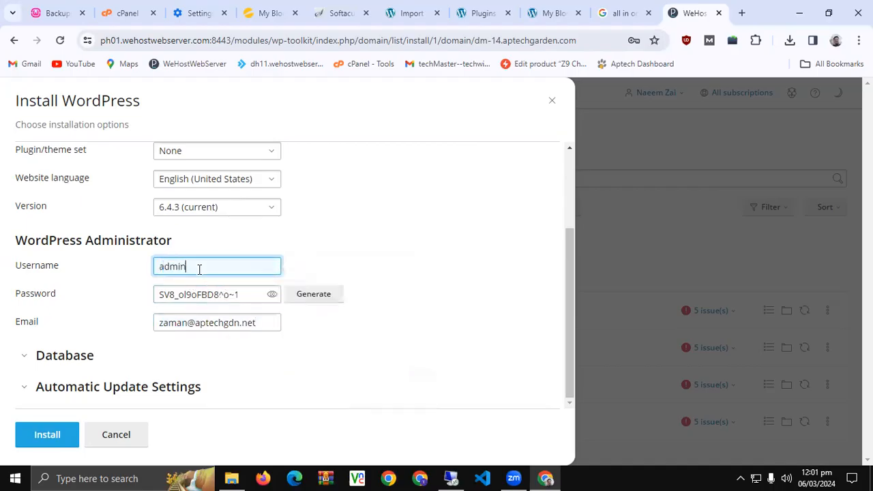
{"action": "key", "text": "Tab"}
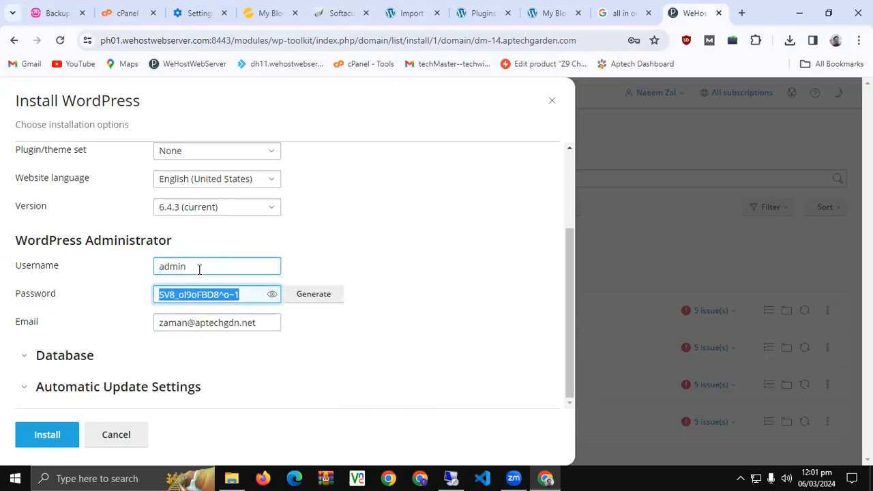
Step: Write a new password in Notepad and paste it over the generated administrator password
{"action": "key", "text": "super+r"}
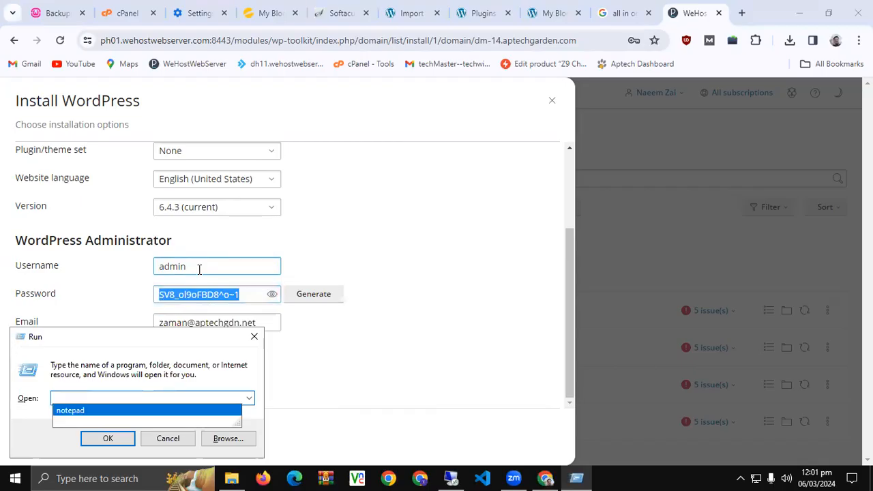
{"action": "key", "text": "Return"}
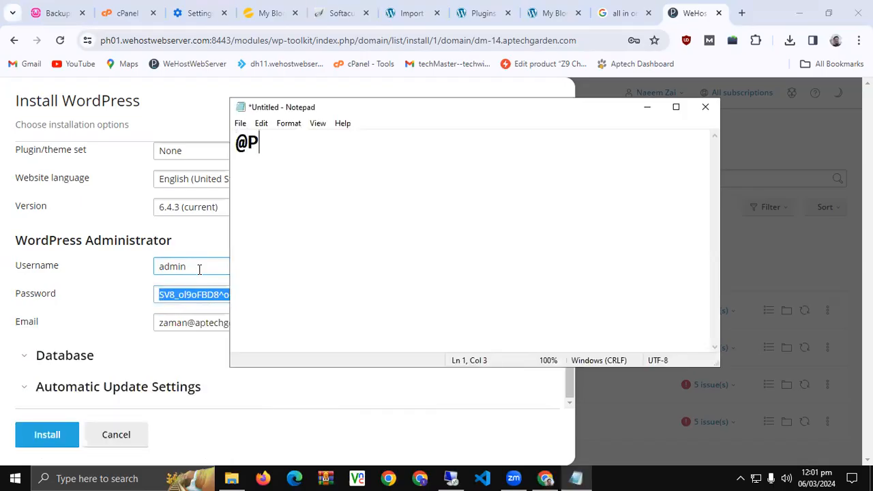
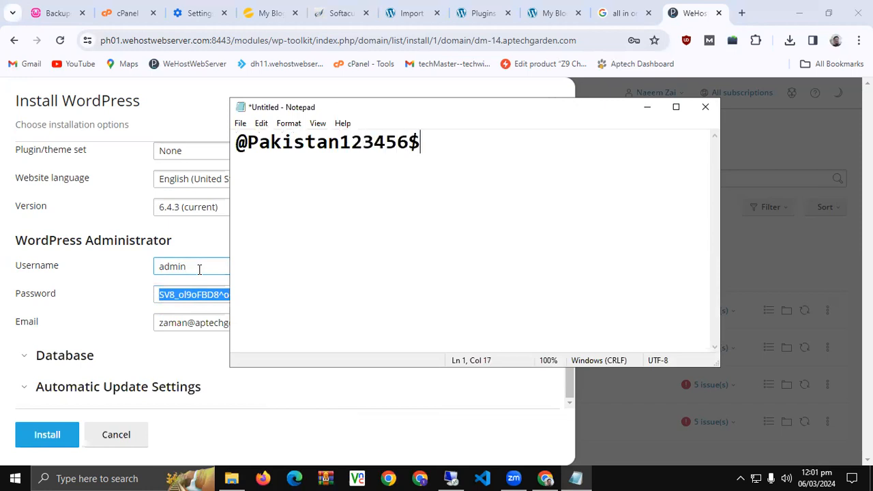
{"action": "key", "text": "ctrl+a"}
{"action": "key", "text": "ctrl+c"}
{"action": "key", "text": "alt+Tab"}
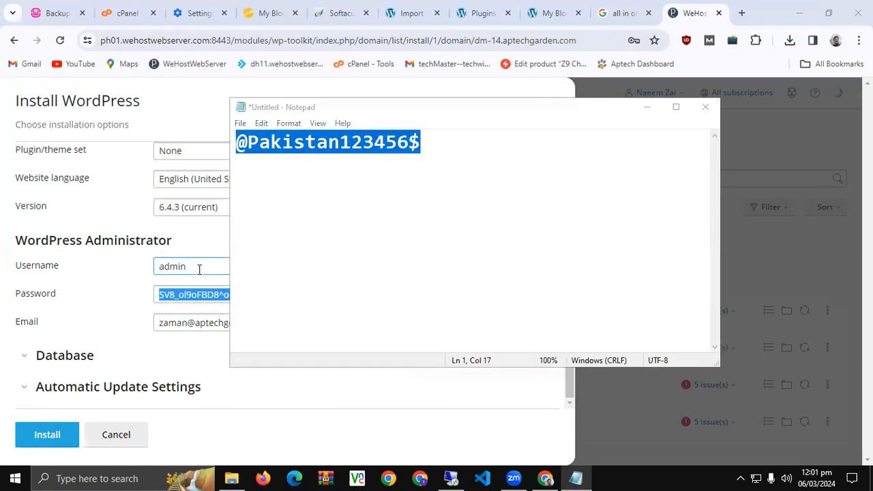
{"action": "left_click", "coordinate": [184, 295]}
{"action": "key", "text": "ctrl+a"}
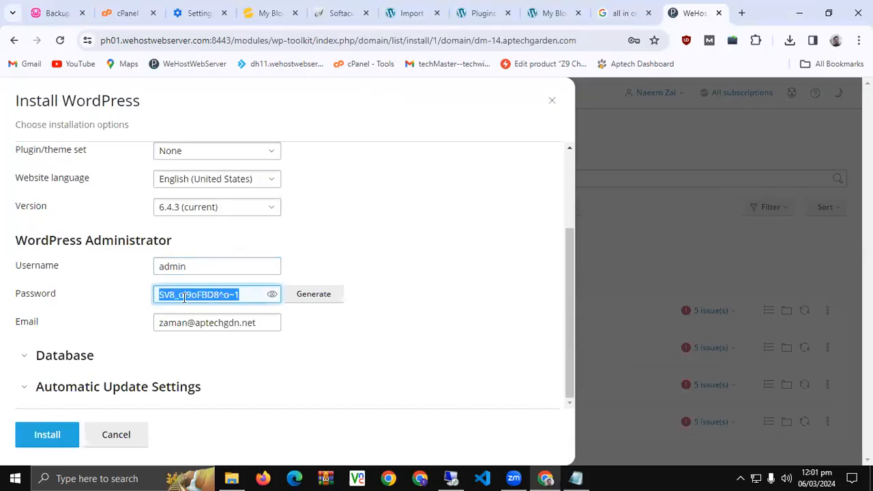
{"action": "key", "text": "ctrl+v"}
Step: Start the WordPress installation and decline saving the password in the browser
{"action": "left_click", "coordinate": [443, 322]}
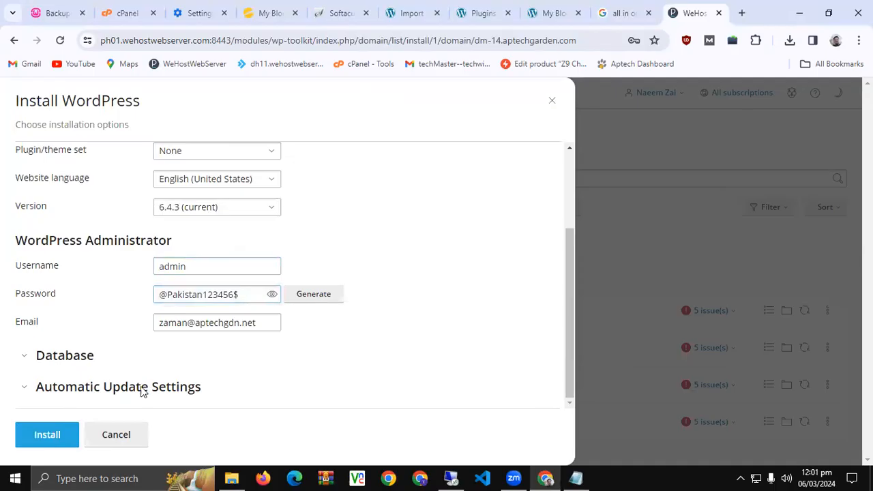
{"action": "left_click", "coordinate": [53, 435]}
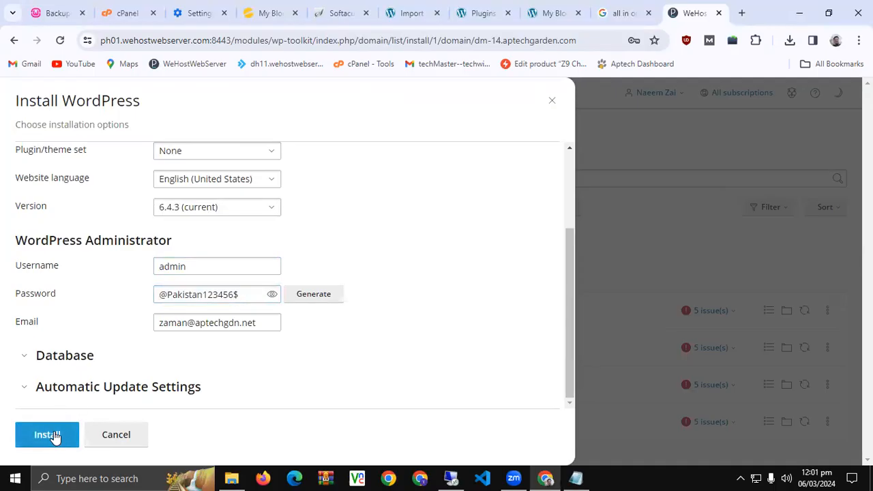
{"action": "left_click", "coordinate": [54, 436]}
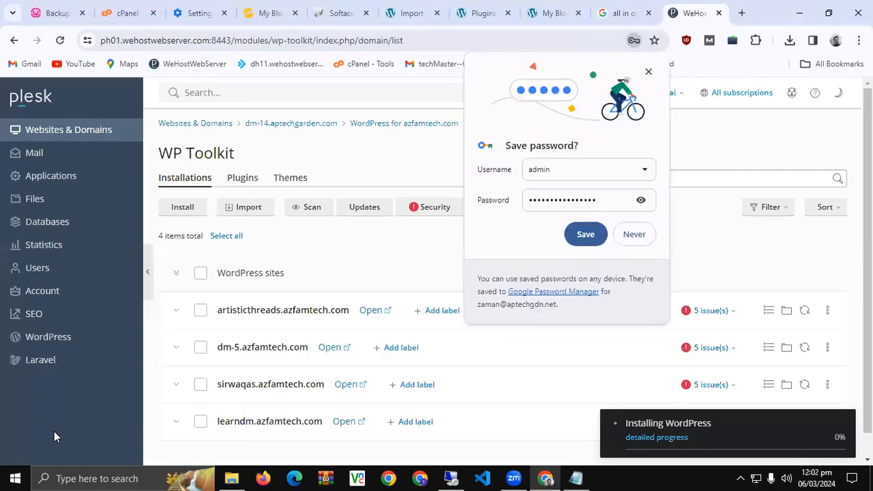
{"action": "left_click", "coordinate": [633, 235]}
Step: Watch the WordPress 6.4.3 installation progress, then decline adding plugins
{"action": "left_click", "coordinate": [656, 437]}
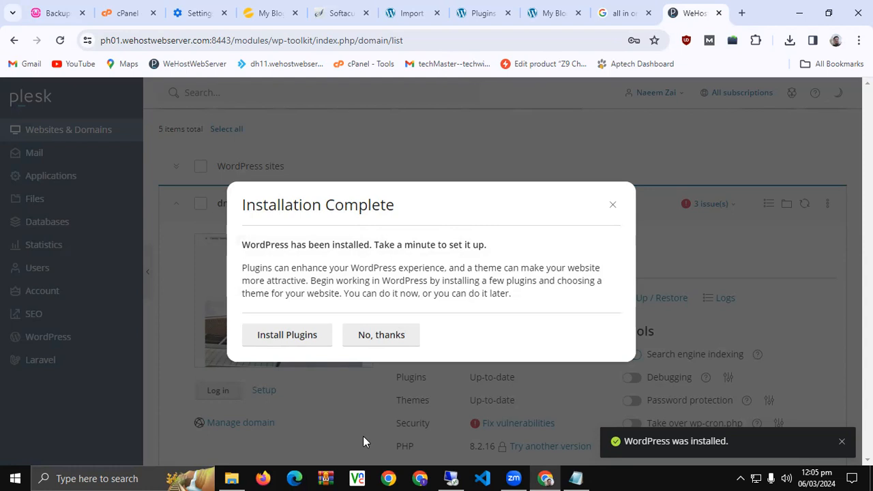
{"action": "left_click", "coordinate": [382, 335]}
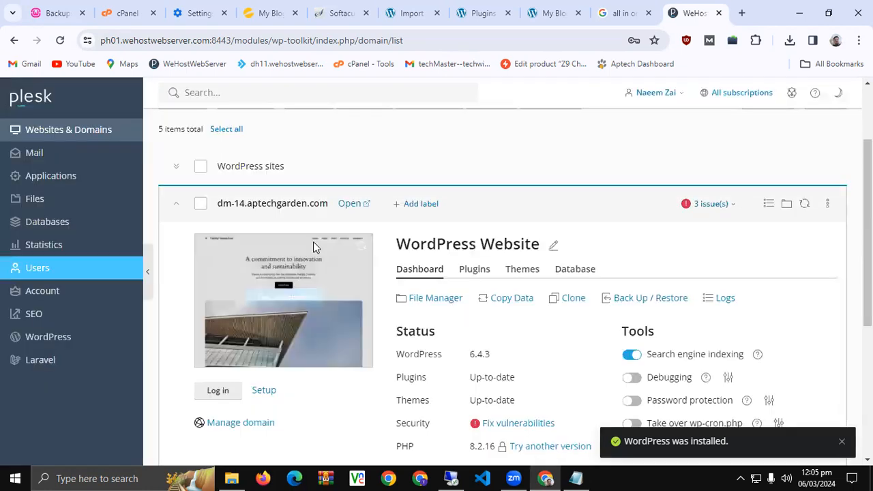
Step: Log in to the site's WordPress admin from WP Toolkit and check the administrator setup details
{"action": "scroll", "coordinate": [450, 289], "scroll_direction": "down", "scroll_amount": 1}
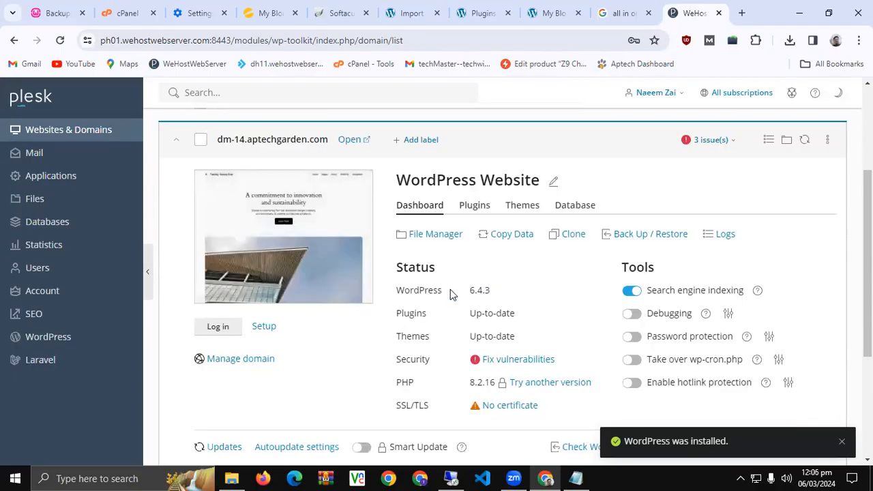
{"action": "mouse_move", "coordinate": [289, 234]}
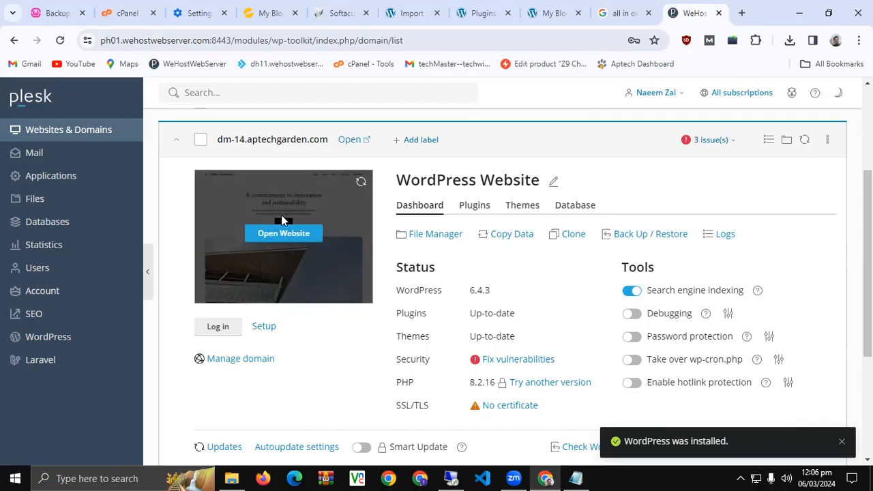
{"action": "left_click", "coordinate": [215, 327]}
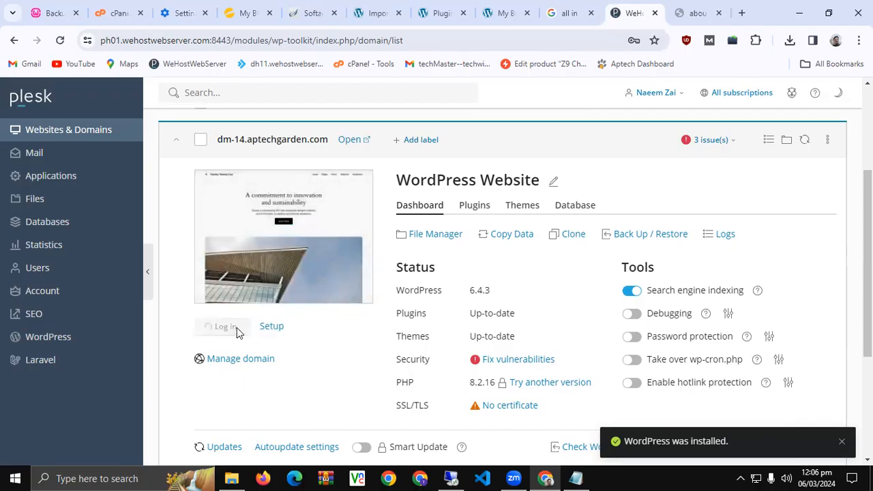
{"action": "left_click", "coordinate": [671, 7]}
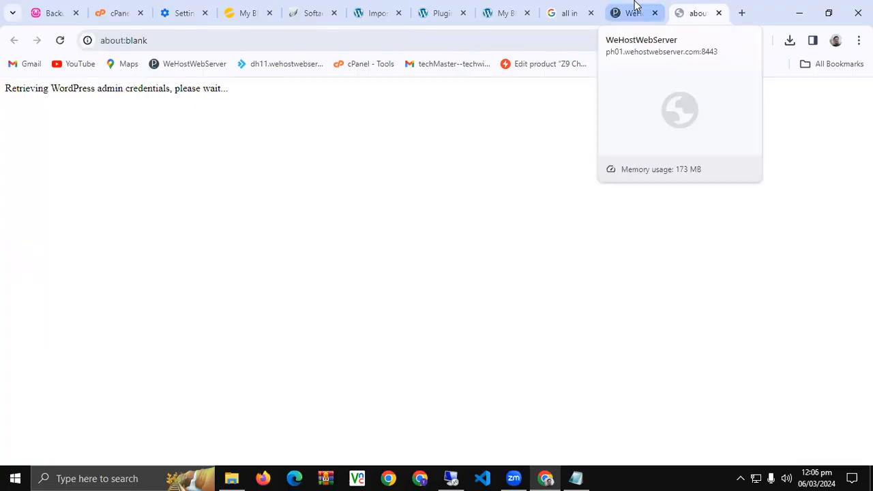
{"action": "left_click", "coordinate": [634, 8]}
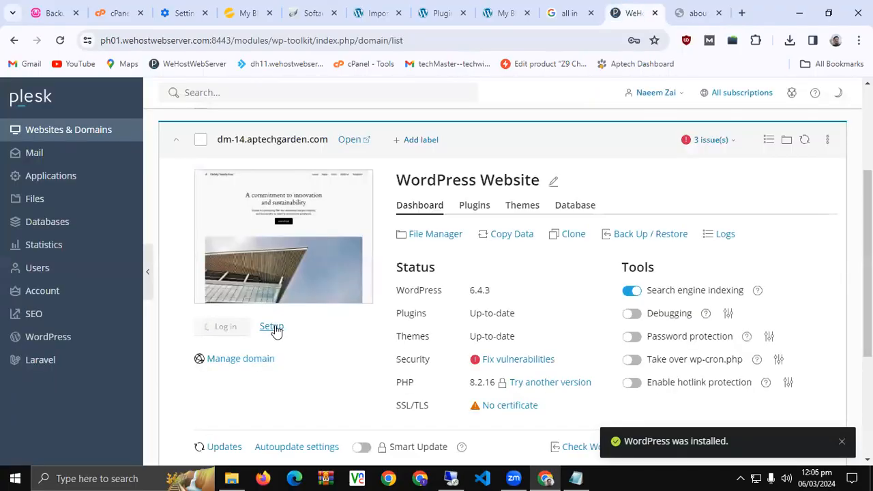
{"action": "left_click", "coordinate": [273, 328]}
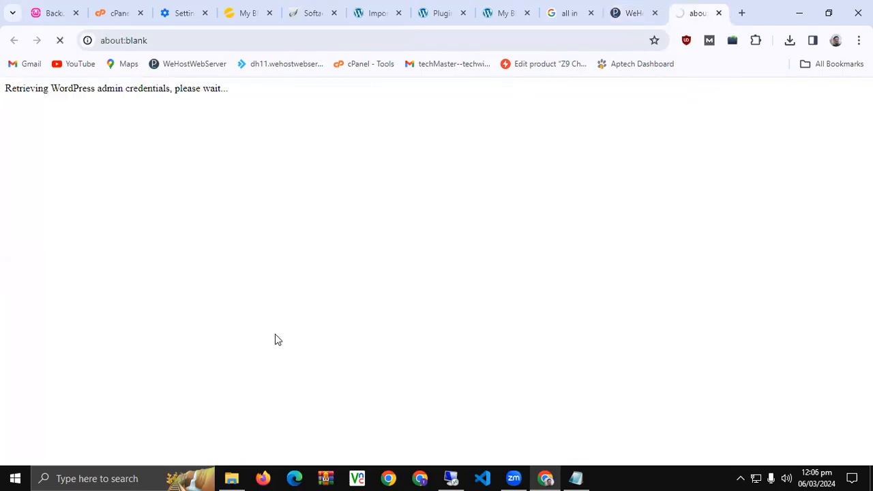
{"action": "left_click", "coordinate": [625, 10]}
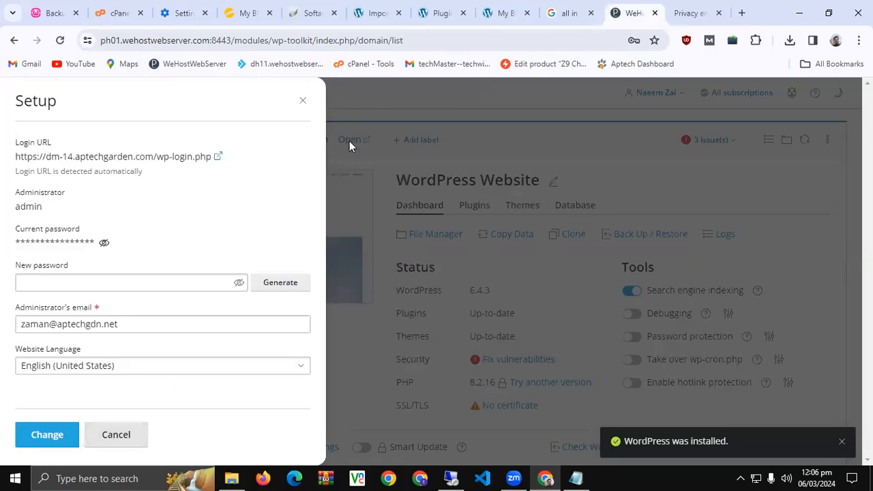
{"action": "left_click", "coordinate": [353, 88]}
Step: Bypass the certificate privacy warning and resubmit the login to reach the admin dashboard
{"action": "left_click", "coordinate": [691, 13]}
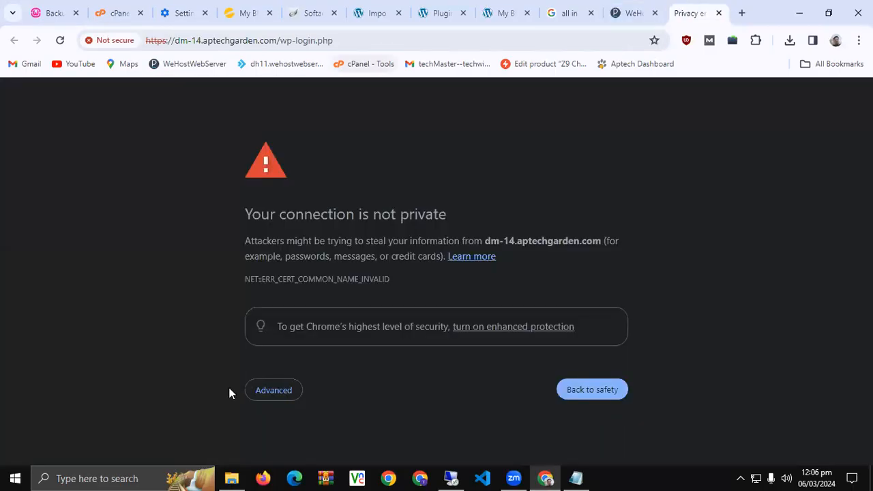
{"action": "left_click", "coordinate": [293, 390]}
{"action": "left_click", "coordinate": [326, 426]}
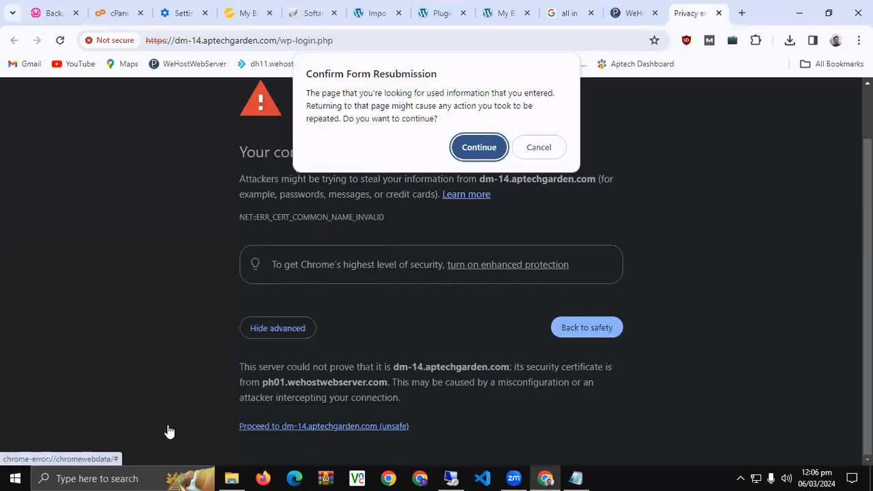
{"action": "left_click", "coordinate": [479, 153]}
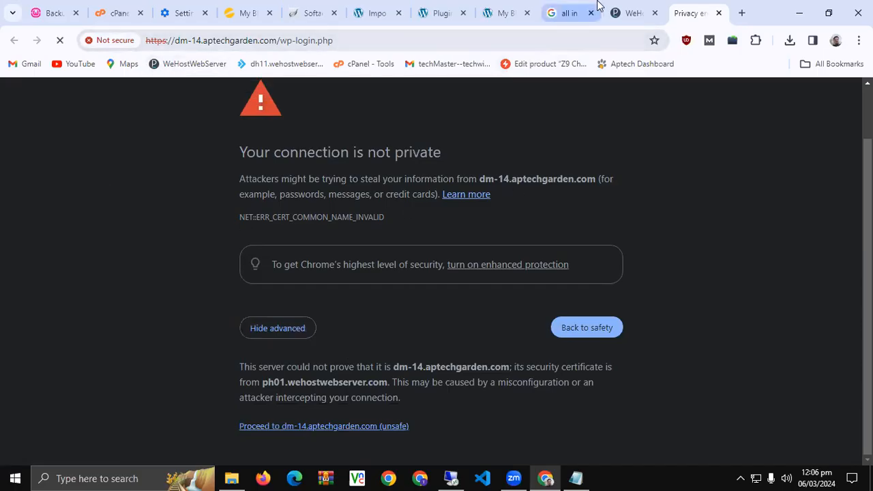
{"action": "left_click", "coordinate": [631, 13]}
{"action": "left_click", "coordinate": [678, 13]}
{"action": "left_click", "coordinate": [648, 8]}
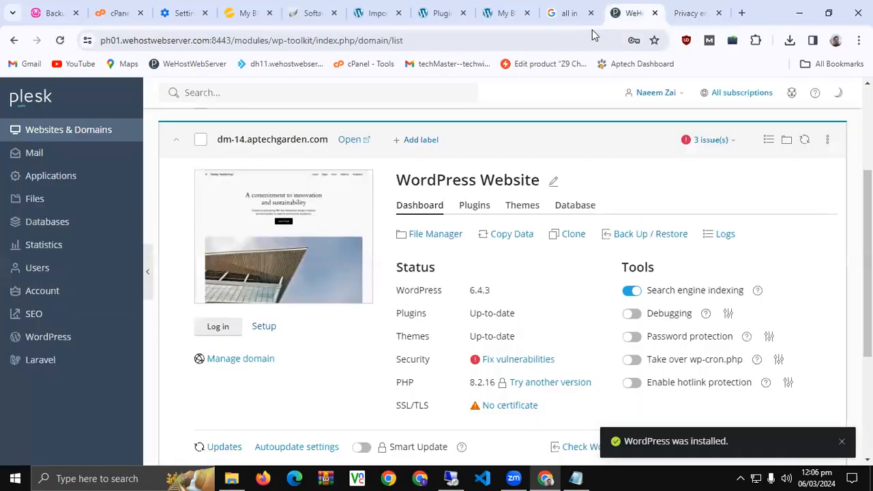
{"action": "left_click", "coordinate": [674, 8]}
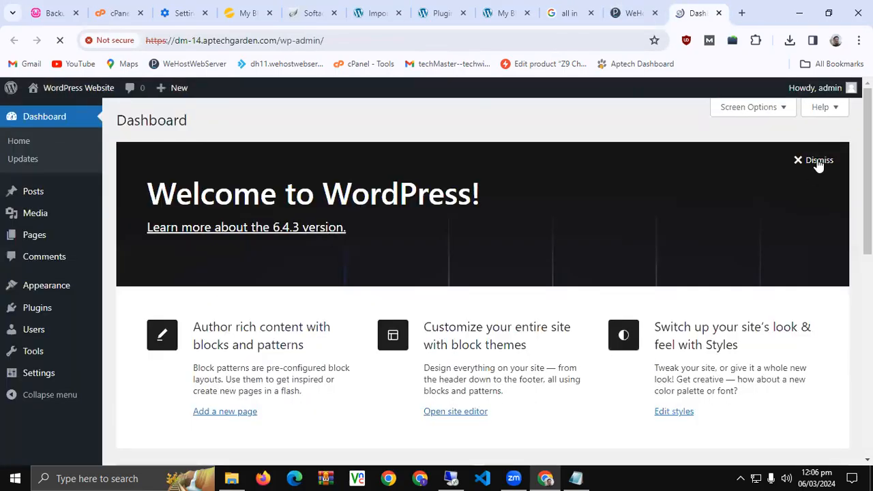
Step: Dismiss the Welcome to WordPress banner, glance at the Plesk site panel, and return to the dashboard
{"action": "left_click", "coordinate": [816, 161]}
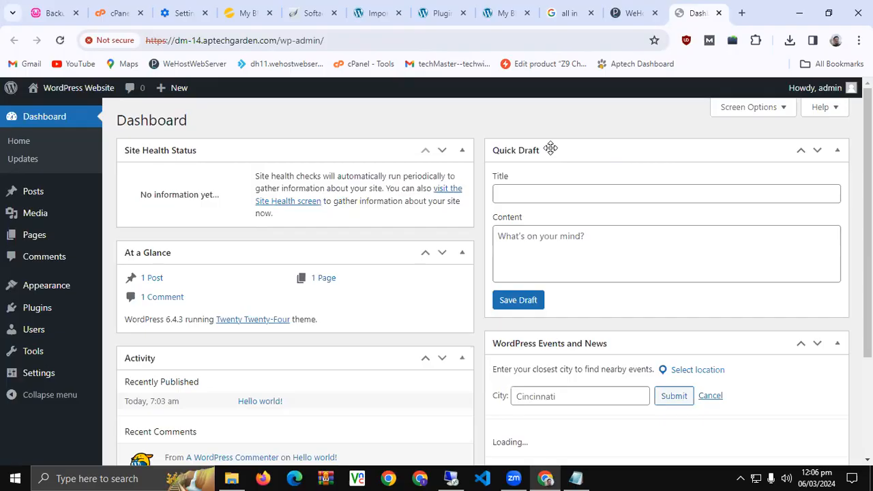
{"action": "left_click", "coordinate": [631, 12]}
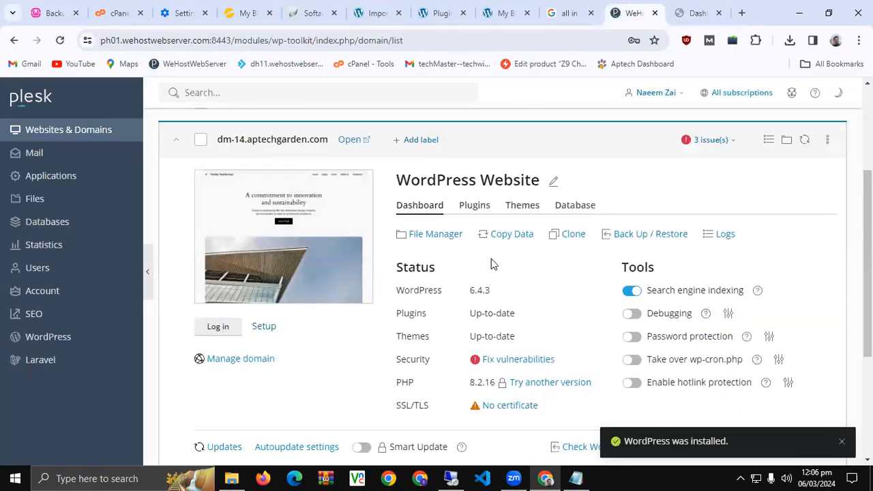
{"action": "scroll", "coordinate": [491, 258], "scroll_direction": "down", "scroll_amount": 1}
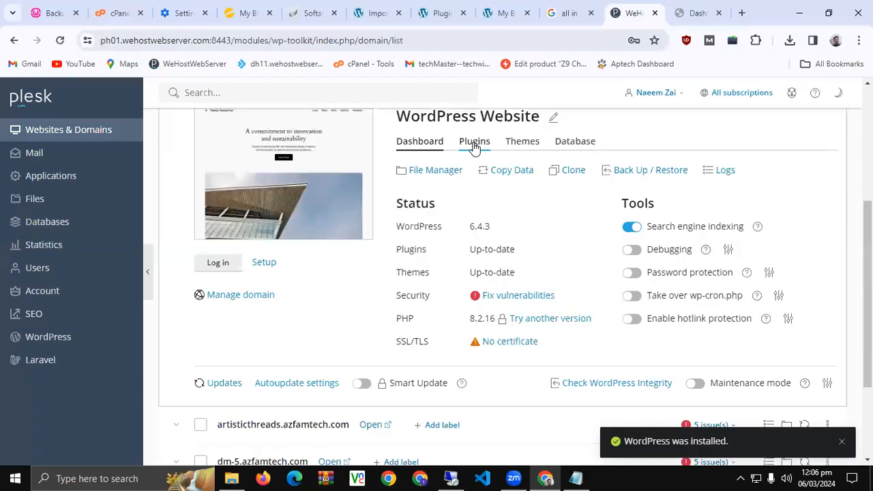
{"action": "scroll", "coordinate": [403, 339], "scroll_direction": "down", "scroll_amount": 2}
{"action": "scroll", "coordinate": [404, 341], "scroll_direction": "up", "scroll_amount": 1}
{"action": "scroll", "coordinate": [405, 342], "scroll_direction": "up", "scroll_amount": 2}
{"action": "scroll", "coordinate": [406, 344], "scroll_direction": "down", "scroll_amount": 3}
{"action": "scroll", "coordinate": [405, 344], "scroll_direction": "up", "scroll_amount": 2}
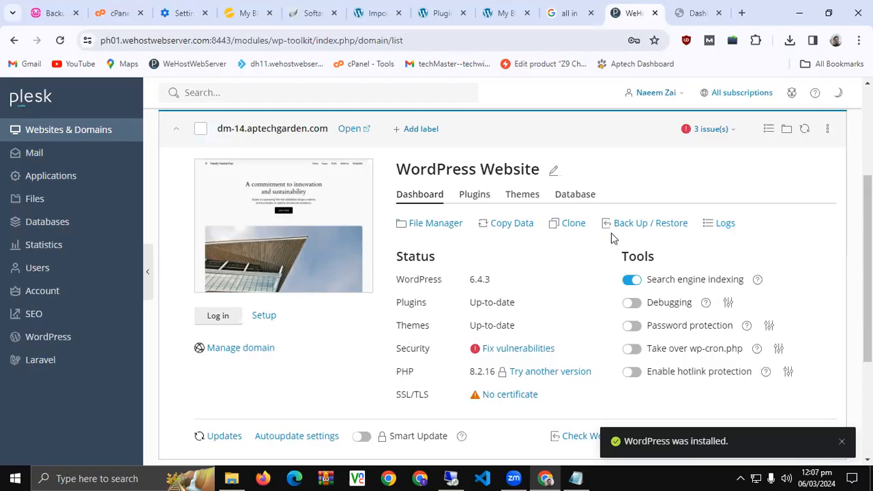
{"action": "left_click", "coordinate": [699, 12]}
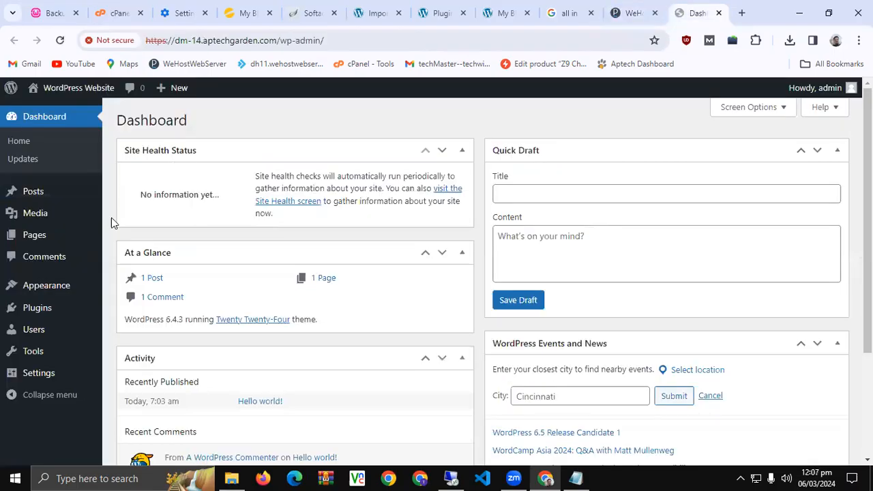
Step: Search the plugin directory for 'all in one wp'
{"action": "mouse_move", "coordinate": [52, 306]}
{"action": "left_click", "coordinate": [143, 328]}
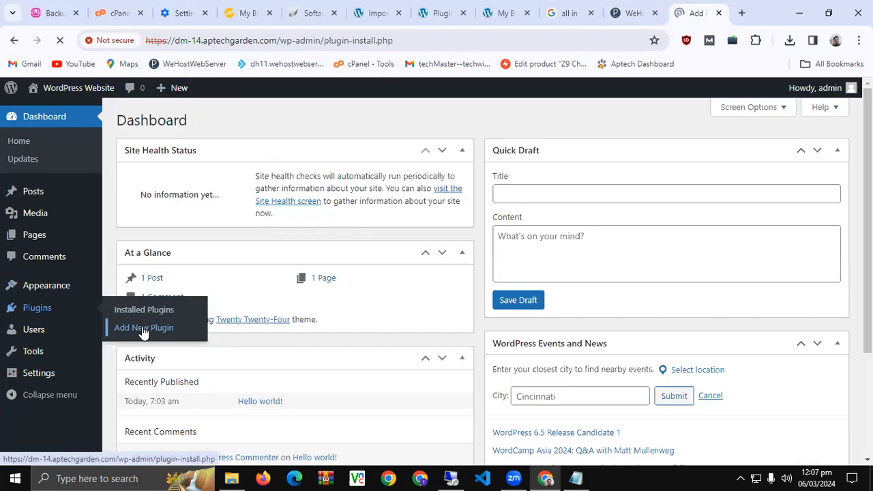
{"action": "left_click", "coordinate": [691, 162]}
{"action": "type", "text": "al"}
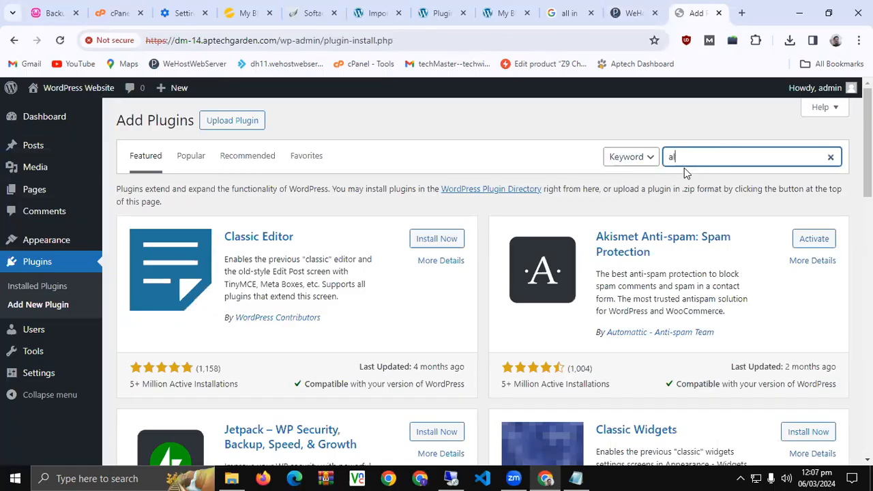
{"action": "type", "text": "l in one wp"}
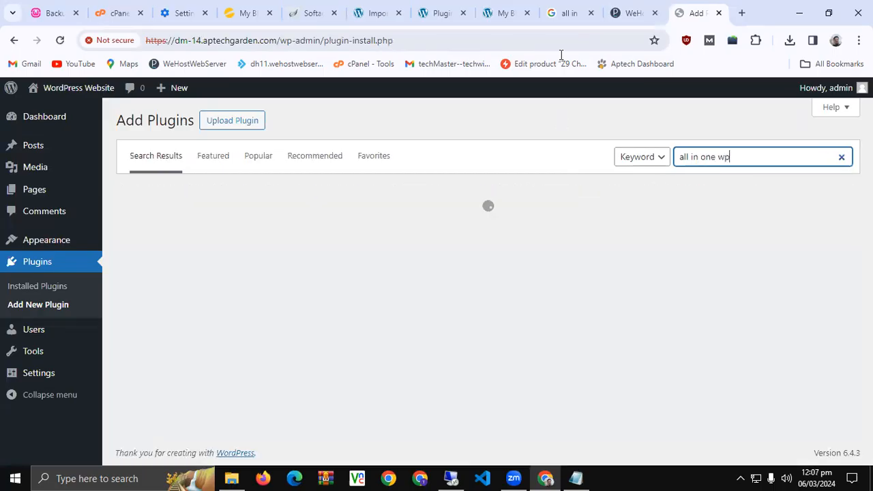
Step: Open the site's administrator setup details in the Plesk panel
{"action": "left_click", "coordinate": [624, 10]}
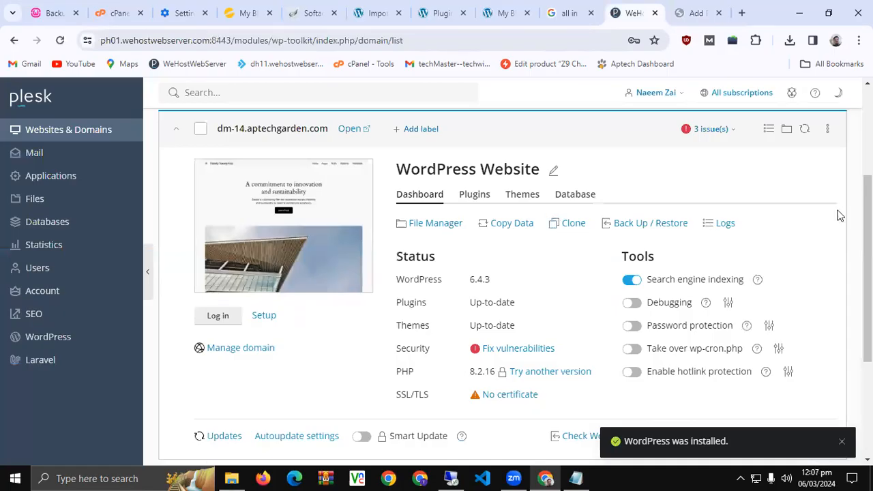
{"action": "scroll", "coordinate": [810, 221], "scroll_direction": "down", "scroll_amount": 3}
{"action": "scroll", "coordinate": [810, 220], "scroll_direction": "up", "scroll_amount": 3}
{"action": "left_click", "coordinate": [266, 317]}
Step: Install the All-in-One WP Migration plugin from the search results
{"action": "left_click", "coordinate": [695, 12]}
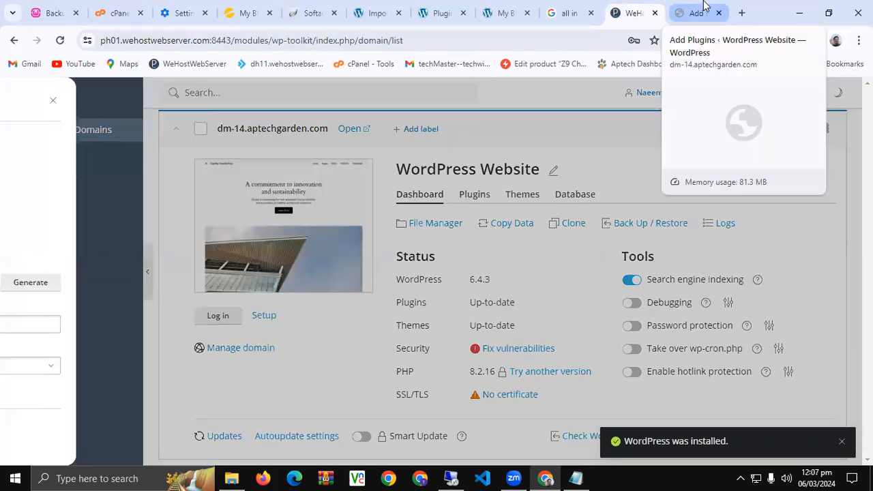
{"action": "scroll", "coordinate": [655, 287], "scroll_direction": "down", "scroll_amount": 8}
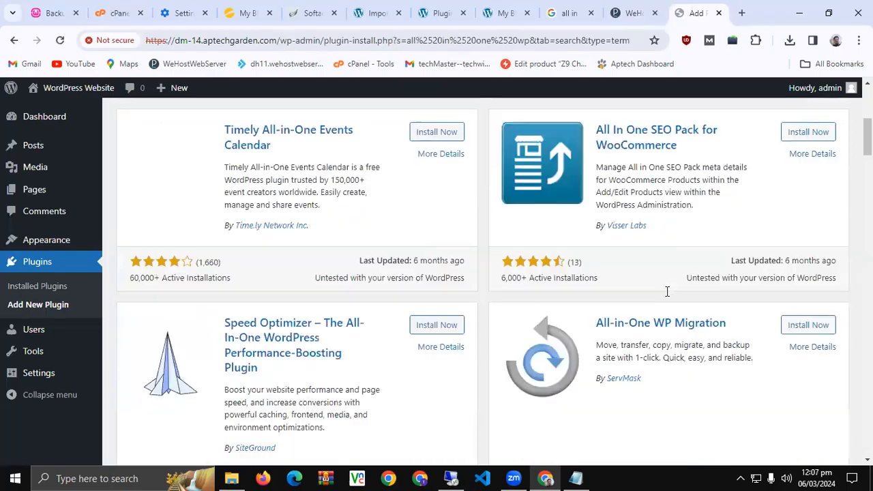
{"action": "scroll", "coordinate": [667, 291], "scroll_direction": "up", "scroll_amount": 3}
{"action": "left_click", "coordinate": [806, 262]}
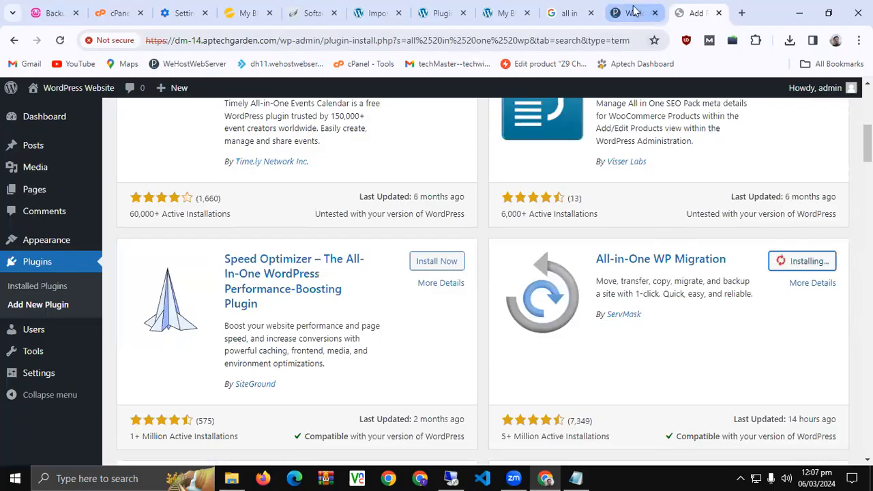
{"action": "left_click", "coordinate": [631, 12]}
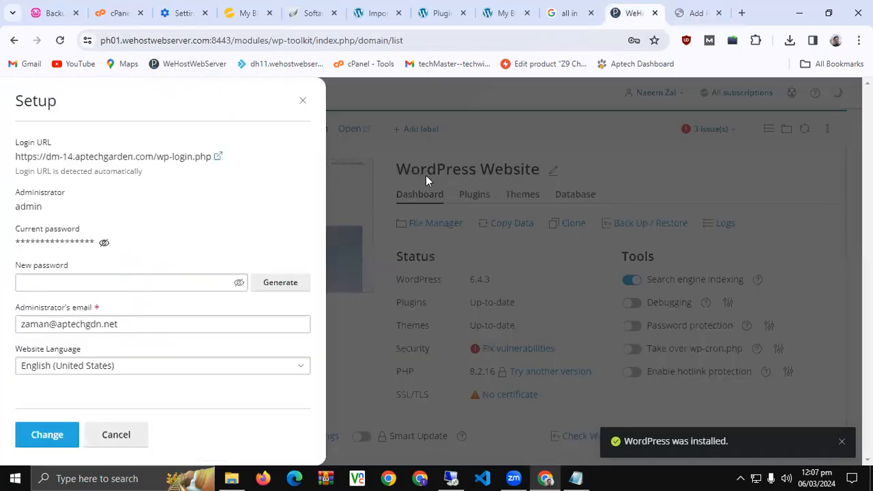
Step: Cancel the Plesk Setup panel unchanged, review the WP Toolkit site card, then go back to plugin results
{"action": "left_click", "coordinate": [128, 437]}
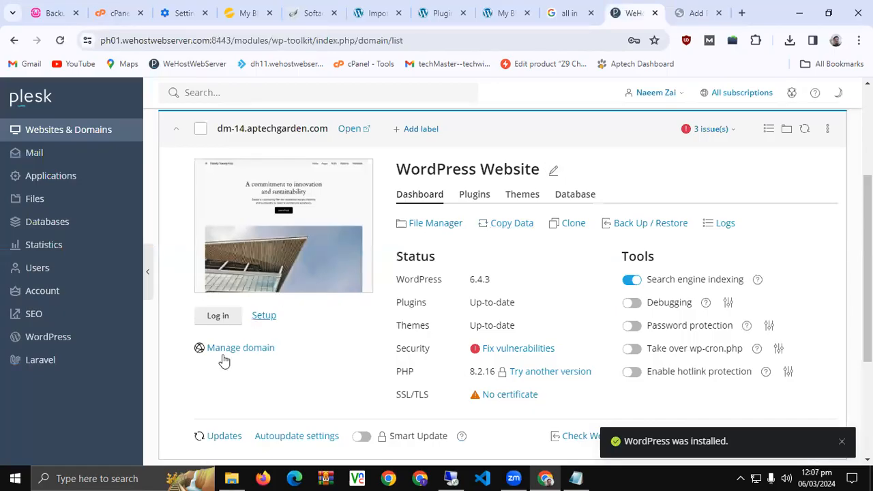
{"action": "scroll", "coordinate": [243, 351], "scroll_direction": "down", "scroll_amount": 3}
{"action": "scroll", "coordinate": [248, 338], "scroll_direction": "up", "scroll_amount": 5}
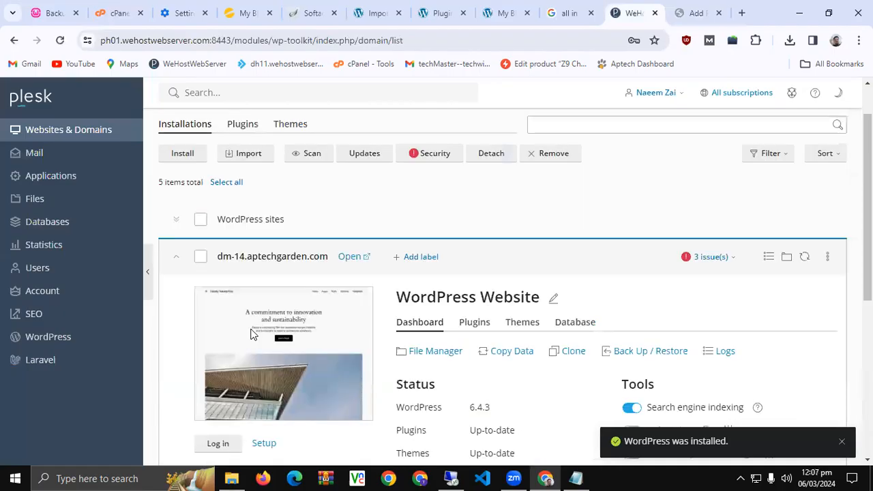
{"action": "mouse_move", "coordinate": [251, 334]}
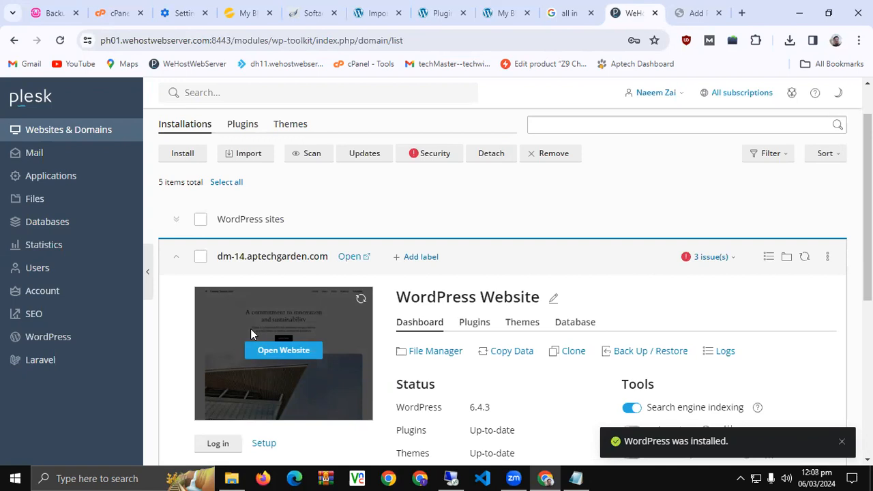
{"action": "scroll", "coordinate": [250, 341], "scroll_direction": "down", "scroll_amount": 3}
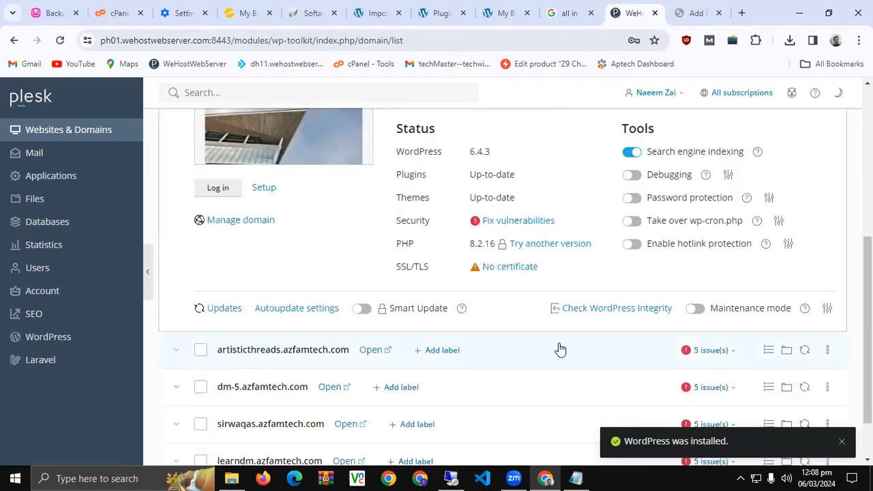
{"action": "scroll", "coordinate": [560, 349], "scroll_direction": "up", "scroll_amount": 1}
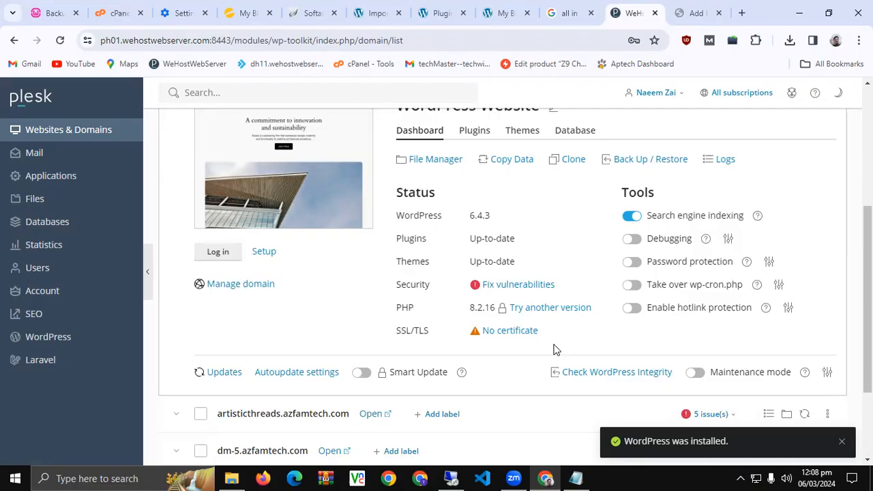
{"action": "left_click", "coordinate": [703, 9]}
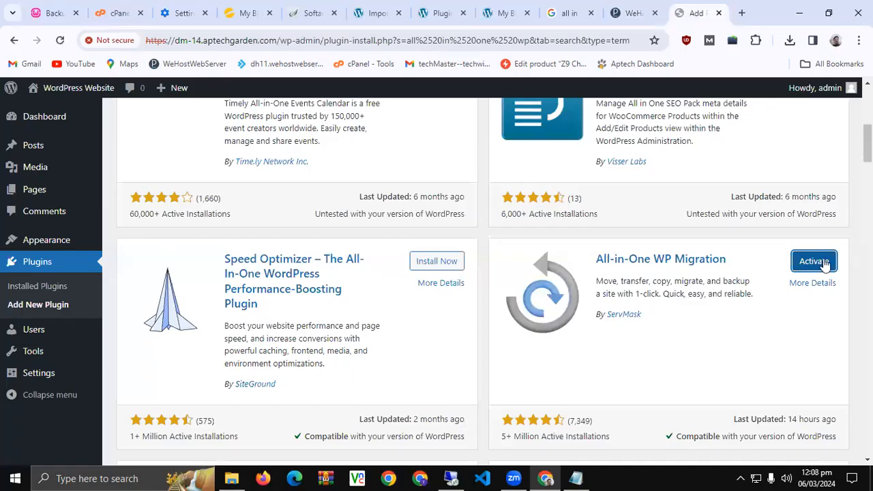
Step: Activate the migration plugin and go to All-in-One WP Migration's Import page
{"action": "left_click", "coordinate": [820, 263]}
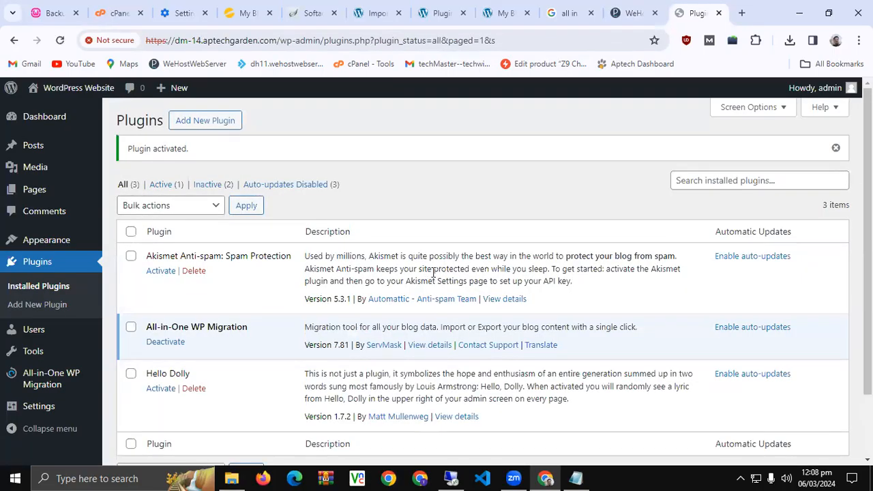
{"action": "scroll", "coordinate": [431, 273], "scroll_direction": "down", "scroll_amount": 2}
{"action": "mouse_move", "coordinate": [52, 380]}
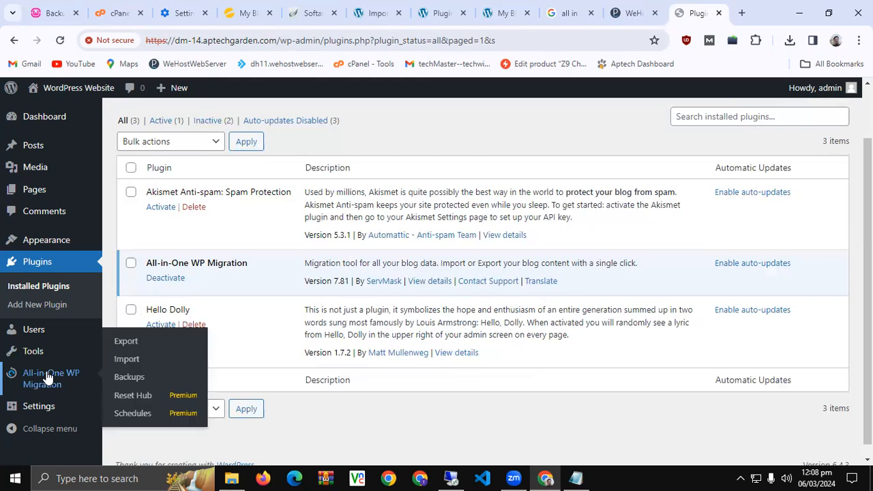
{"action": "left_click", "coordinate": [144, 362]}
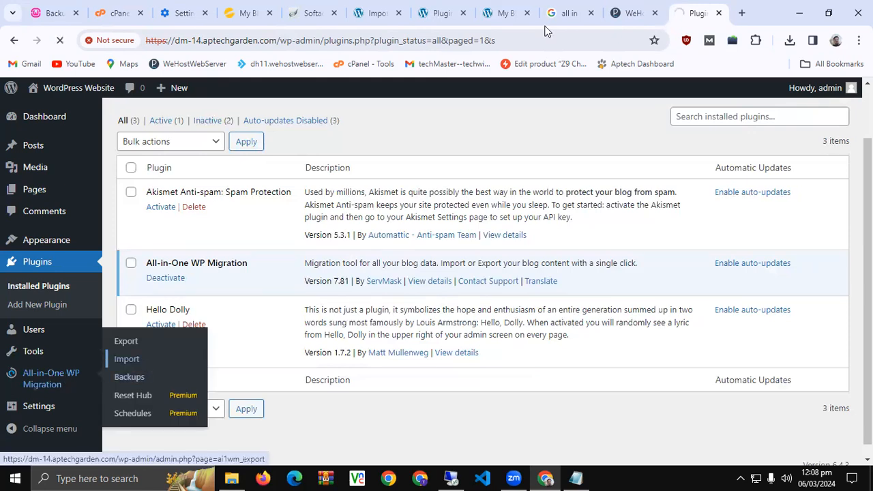
Step: In Plesk, collapse the dm-14.aptechgarden.com details and open Websites & Domains in a background tab
{"action": "left_click", "coordinate": [634, 13]}
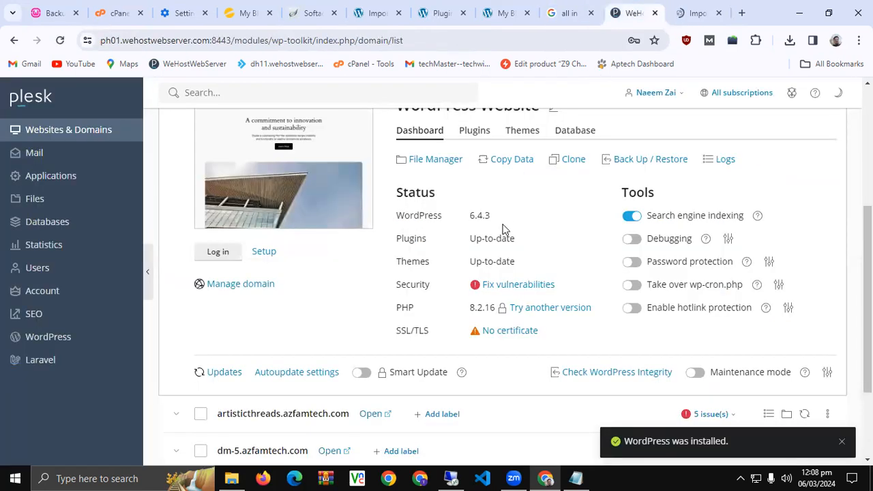
{"action": "scroll", "coordinate": [507, 280], "scroll_direction": "up", "scroll_amount": 4}
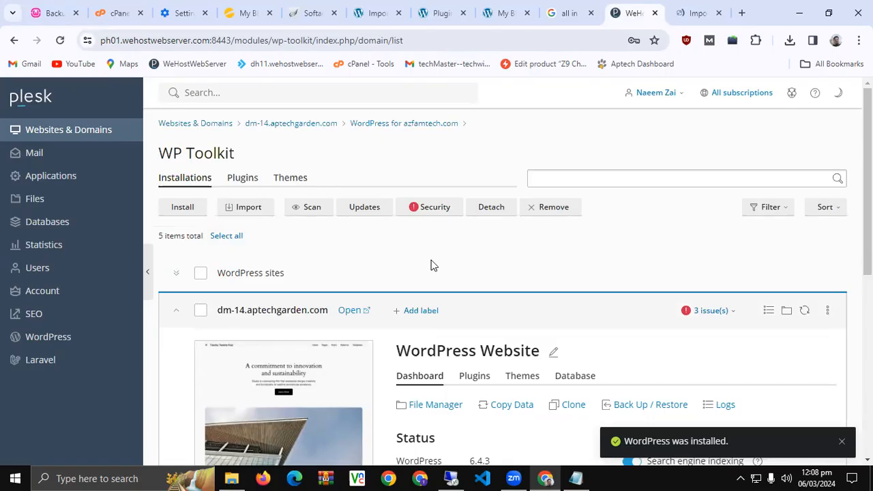
{"action": "scroll", "coordinate": [430, 265], "scroll_direction": "down", "scroll_amount": 2}
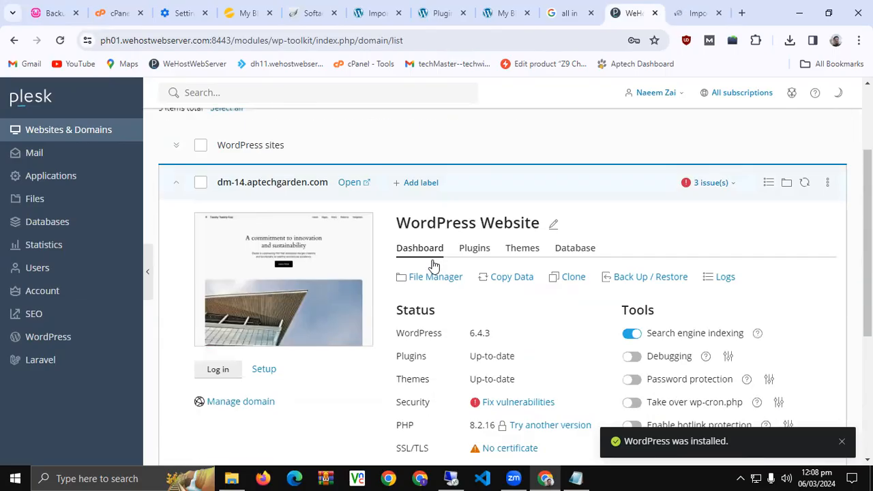
{"action": "left_click", "coordinate": [277, 189]}
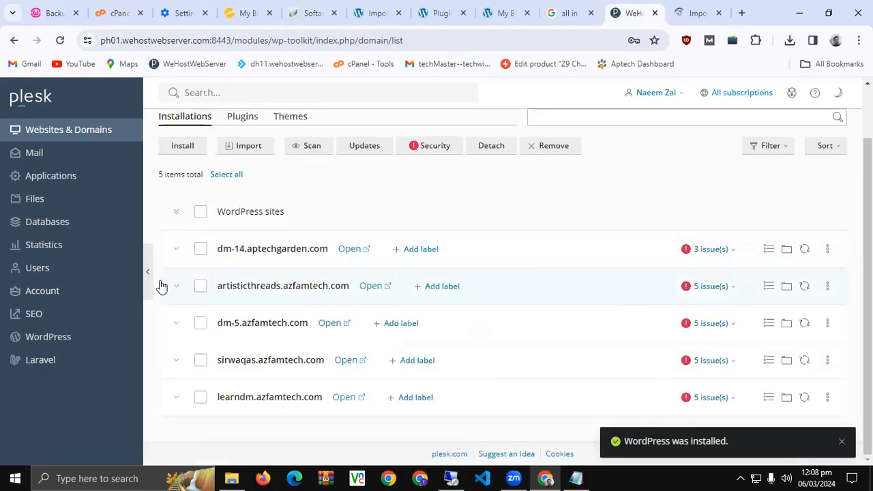
{"action": "middle_click", "coordinate": [97, 129]}
{"action": "left_click", "coordinate": [709, 10]}
Step: Back on the Import Site page, highlight the 256 MB maximum upload size note
{"action": "left_click", "coordinate": [651, 7]}
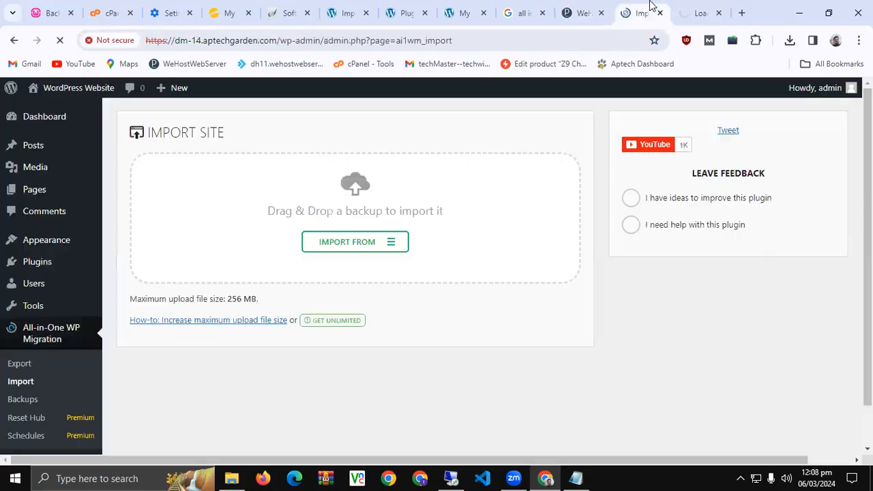
{"action": "triple_click", "coordinate": [141, 299]}
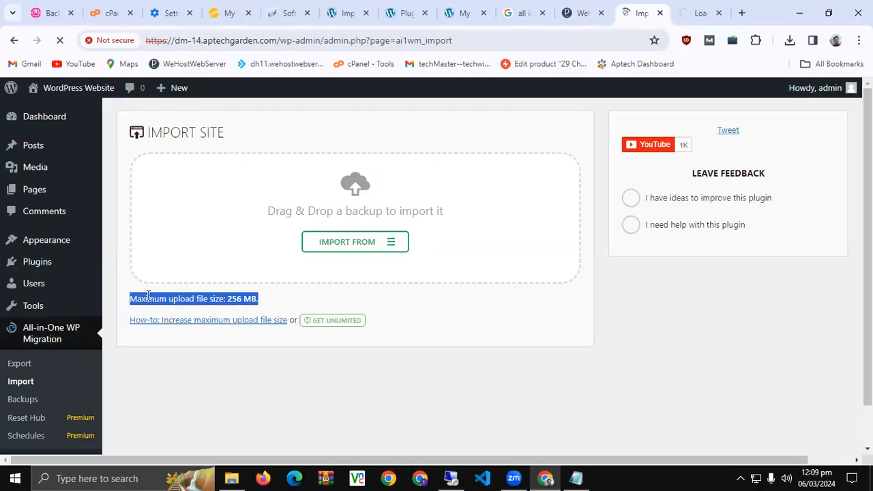
{"action": "left_click", "coordinate": [231, 300]}
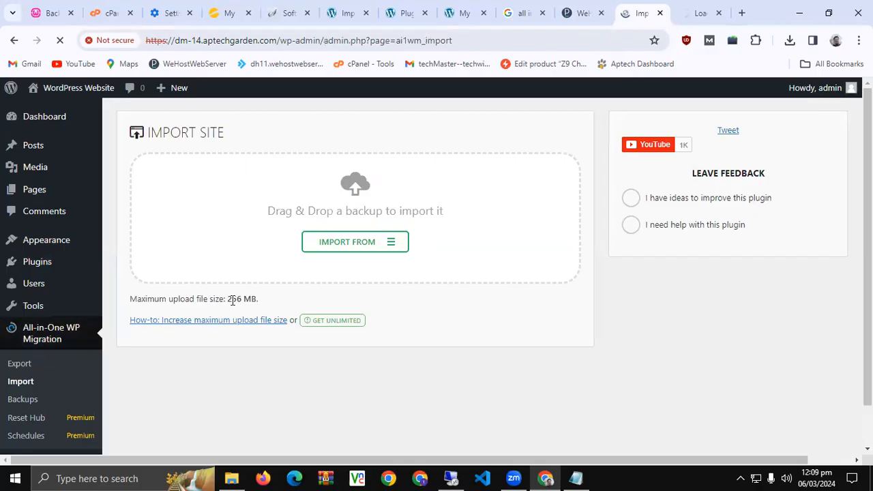
{"action": "triple_click", "coordinate": [232, 301]}
{"action": "left_click", "coordinate": [341, 266]}
Step: Import from File and upload the dm-14 .wpress backup
{"action": "left_click", "coordinate": [361, 244]}
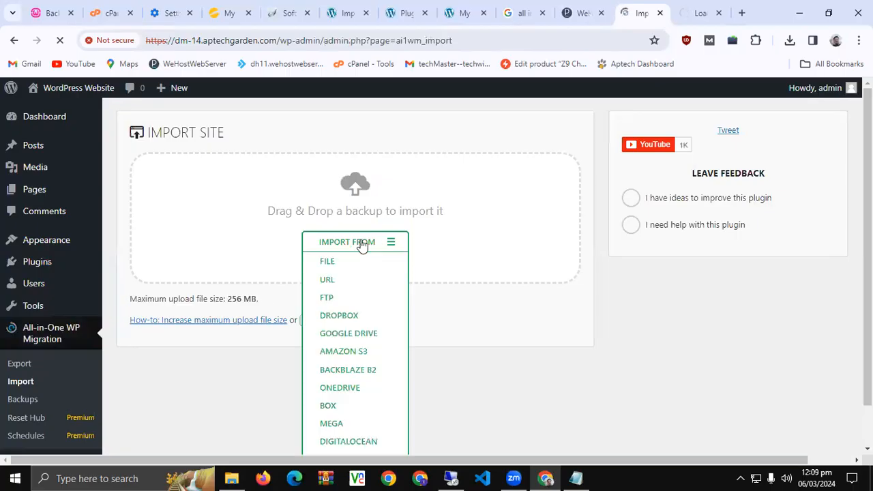
{"action": "left_click", "coordinate": [359, 259]}
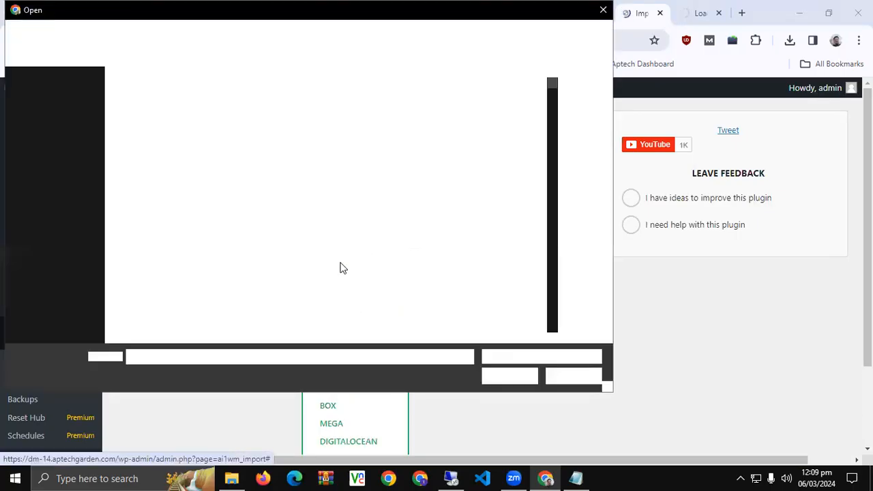
{"action": "double_click", "coordinate": [181, 105]}
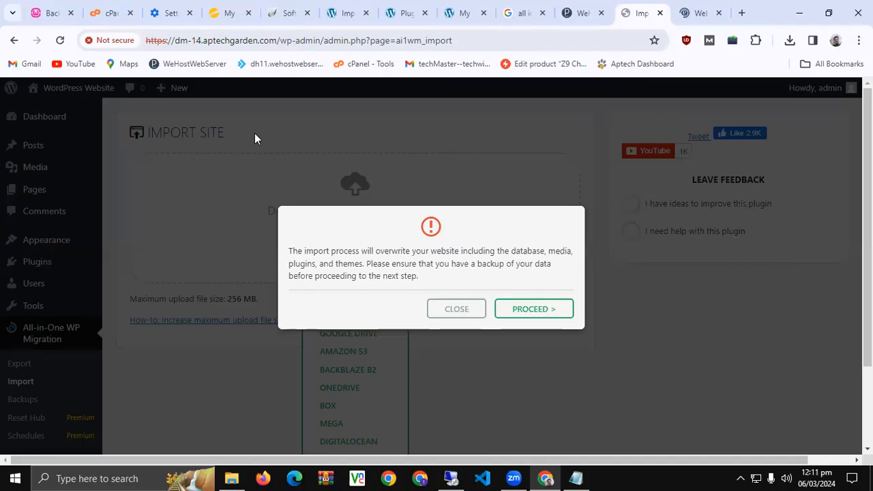
Step: Confirm the overwrite, then start a .wpress file import on the other site's tab
{"action": "left_click", "coordinate": [516, 309]}
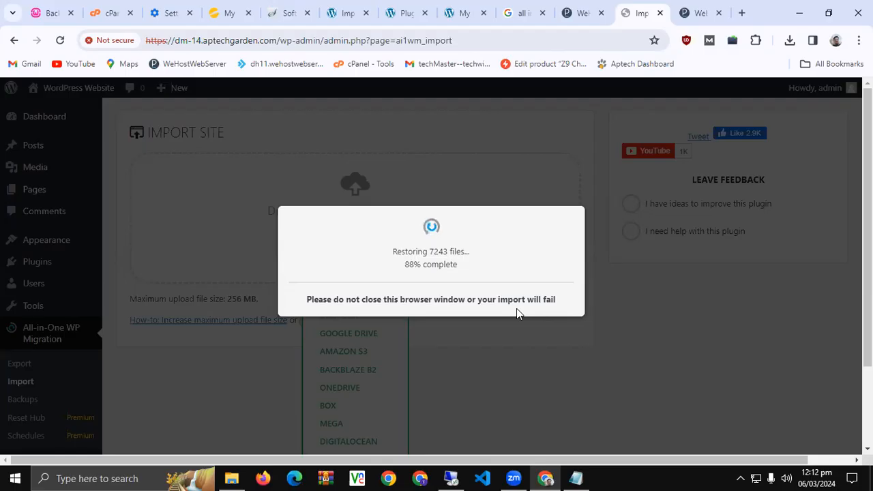
{"action": "left_click", "coordinate": [331, 15]}
{"action": "left_click", "coordinate": [358, 242]}
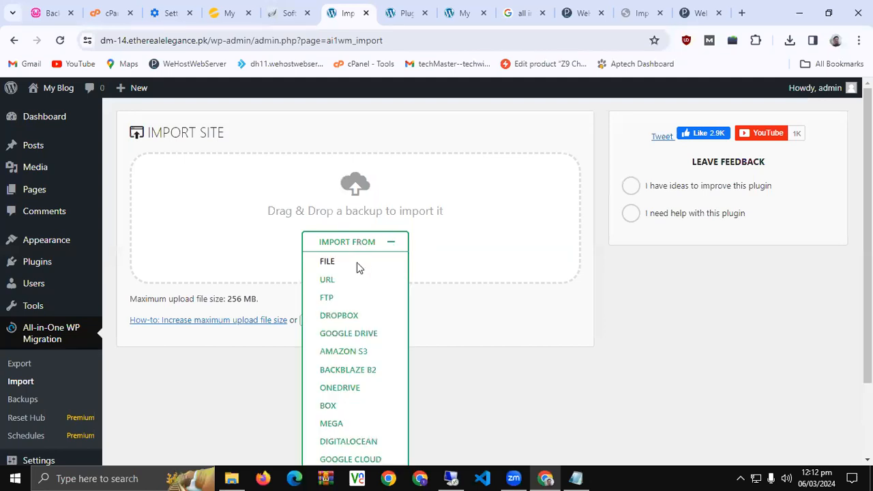
{"action": "left_click", "coordinate": [359, 266]}
{"action": "double_click", "coordinate": [196, 103]}
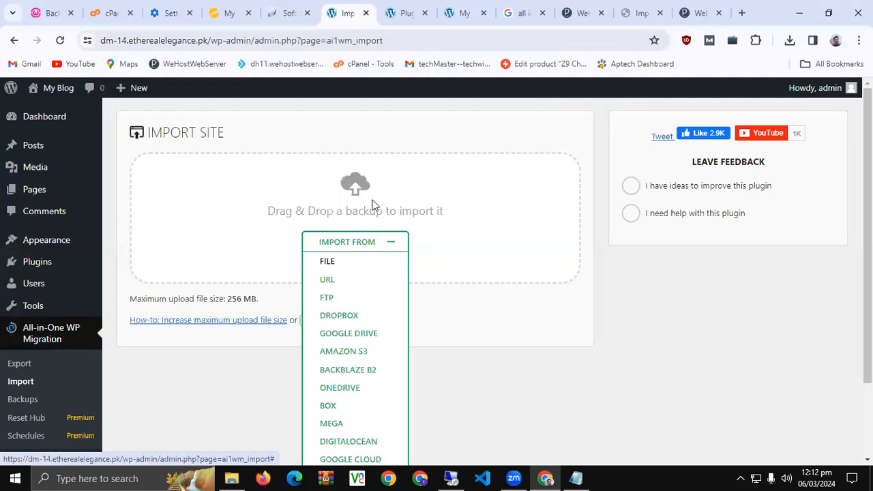
Step: Return to the dm-14 import and close the success message once it finishes
{"action": "left_click", "coordinate": [699, 10]}
{"action": "left_click", "coordinate": [634, 8]}
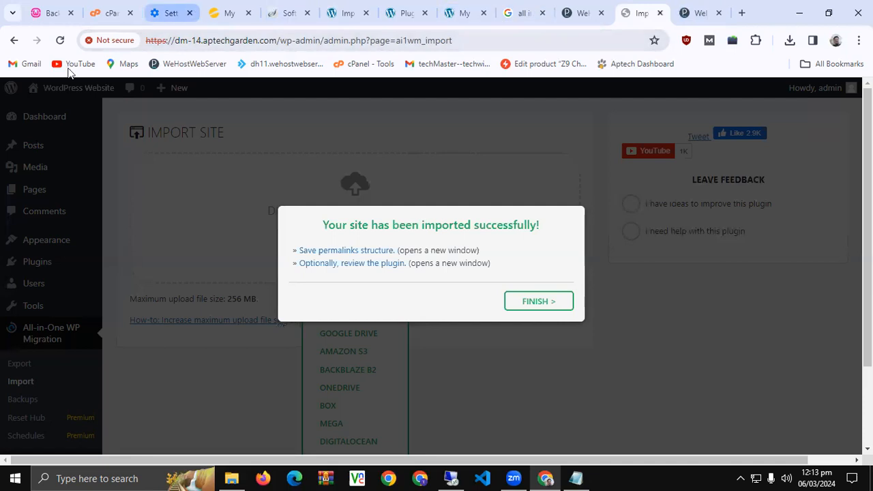
{"action": "left_click", "coordinate": [546, 307]}
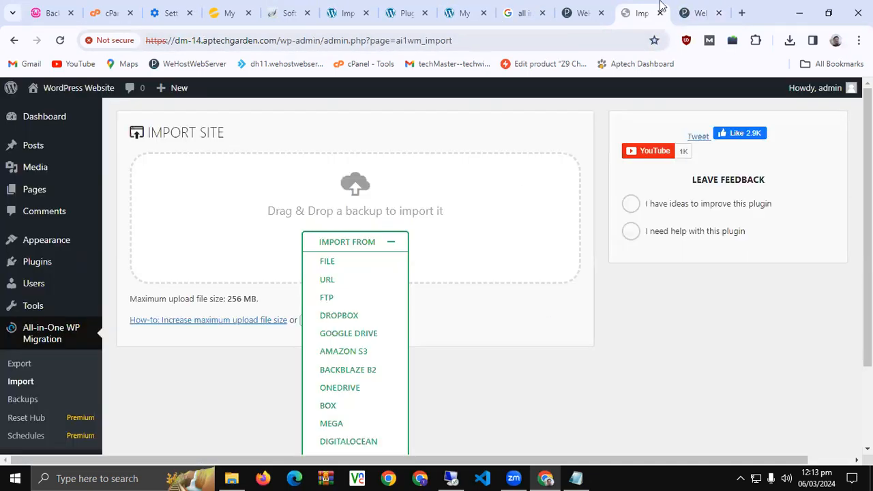
Step: Copy the dm-14.aptechgarden.com host name and load it in a new browser tab
{"action": "left_click", "coordinate": [700, 13]}
{"action": "left_click", "coordinate": [609, 8]}
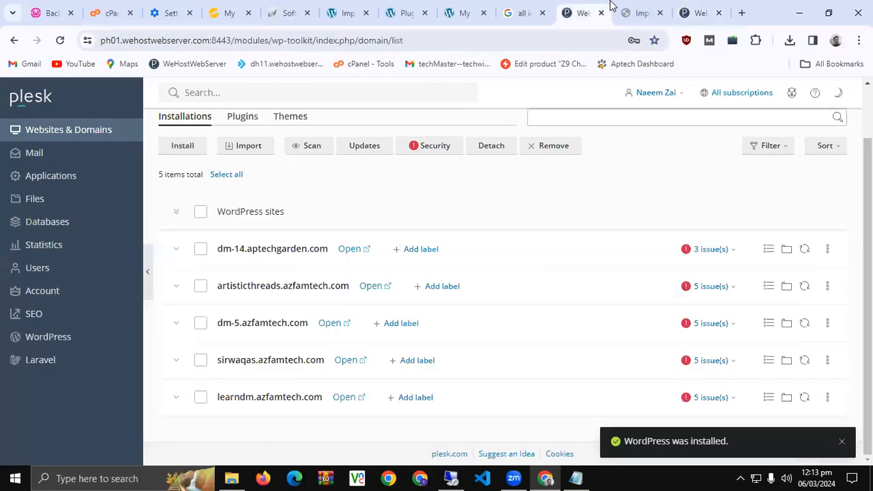
{"action": "left_click", "coordinate": [644, 9]}
{"action": "left_click", "coordinate": [273, 40]}
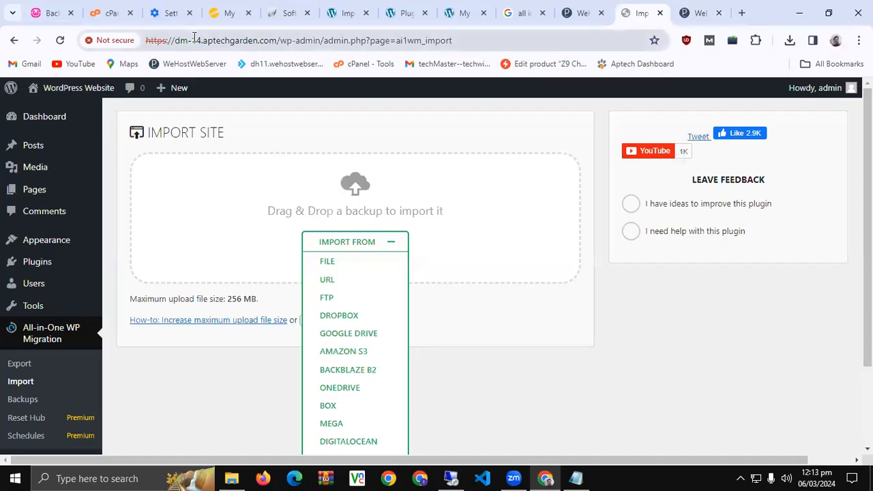
{"action": "left_click_drag", "start_coordinate": [175, 41], "coordinate": [277, 42]}
{"action": "key", "text": "ctrl+c"}
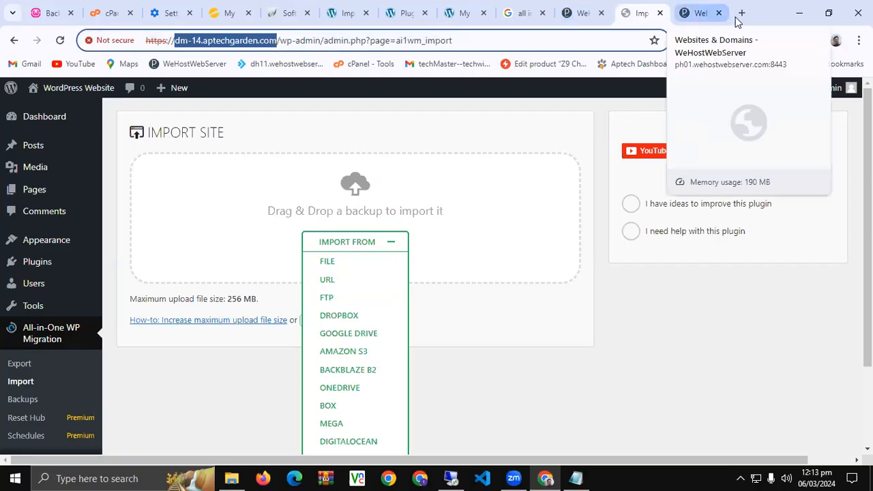
{"action": "key", "text": "ctrl+t"}
{"action": "key", "text": "ctrl+v"}
{"action": "key", "text": "Return"}
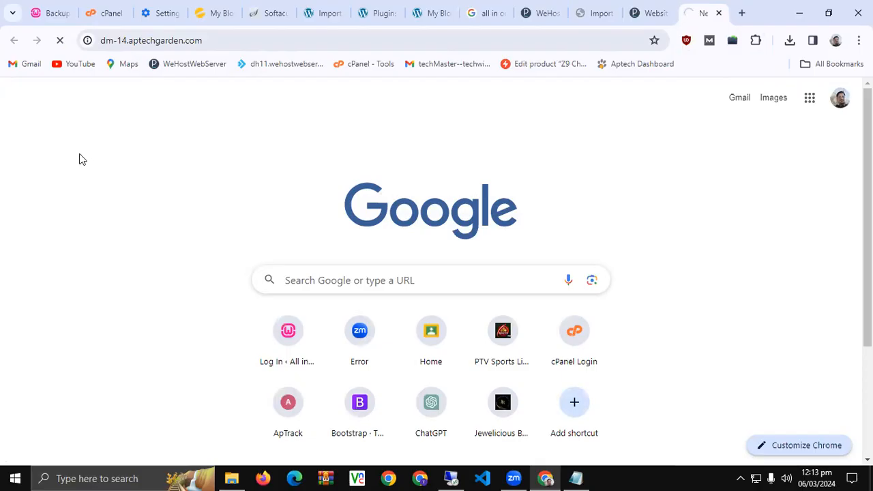
Step: Check the import page and Plesk domains list, then view the dm-14.aptechgarden.com site
{"action": "left_click", "coordinate": [590, 10]}
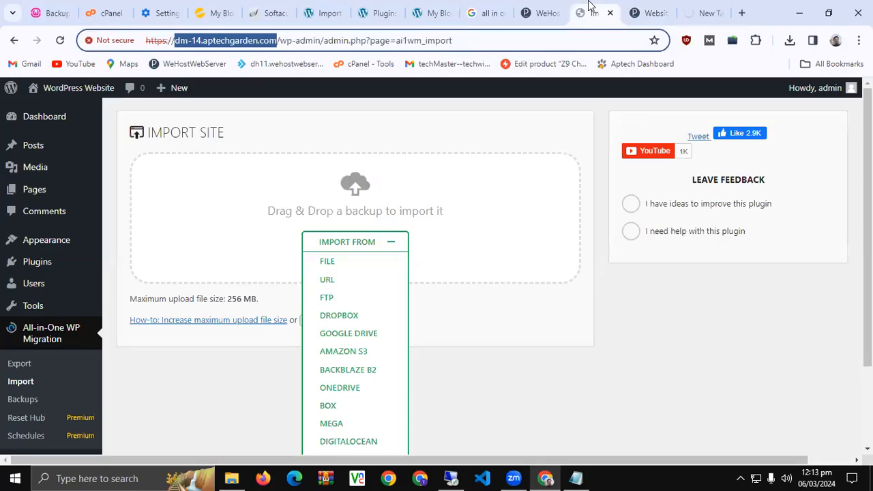
{"action": "left_click", "coordinate": [643, 9]}
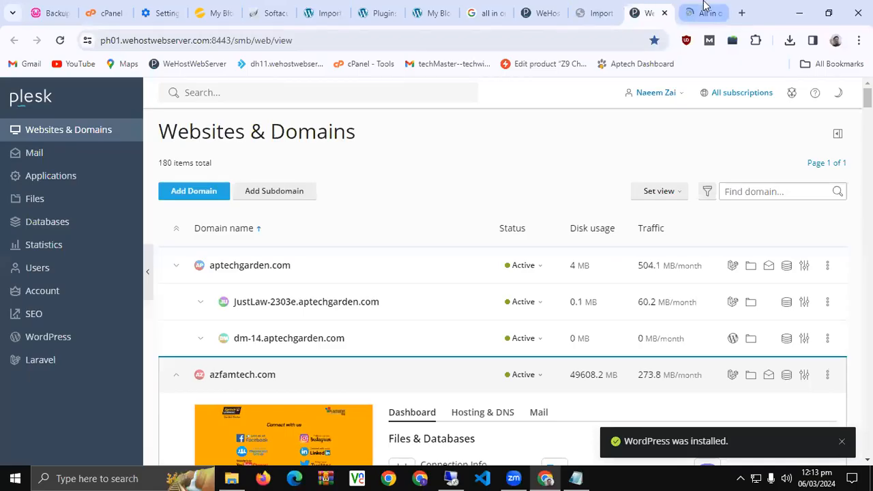
{"action": "left_click", "coordinate": [706, 8]}
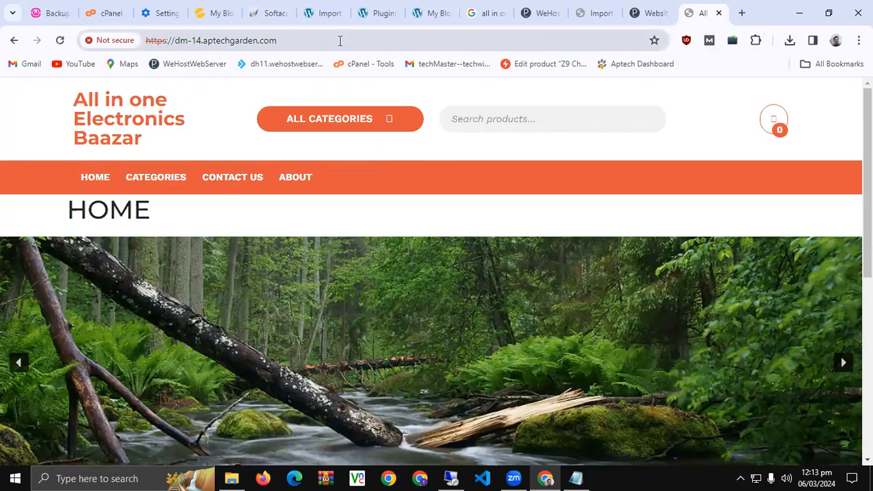
Step: Append /wp-login.php to the dm-14.aptechgarden.com address and load it
{"action": "left_click", "coordinate": [373, 41]}
{"action": "left_click", "coordinate": [372, 43]}
{"action": "type", "text": "/"}
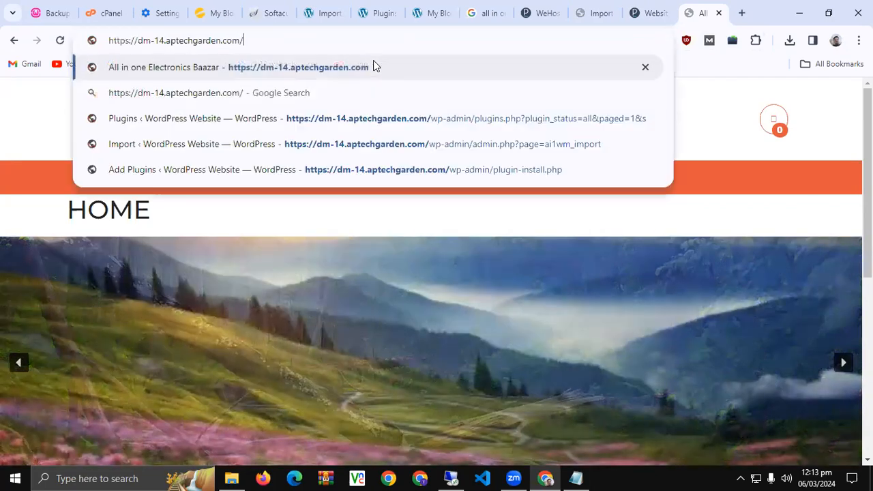
{"action": "type", "text": "wp-login.php"}
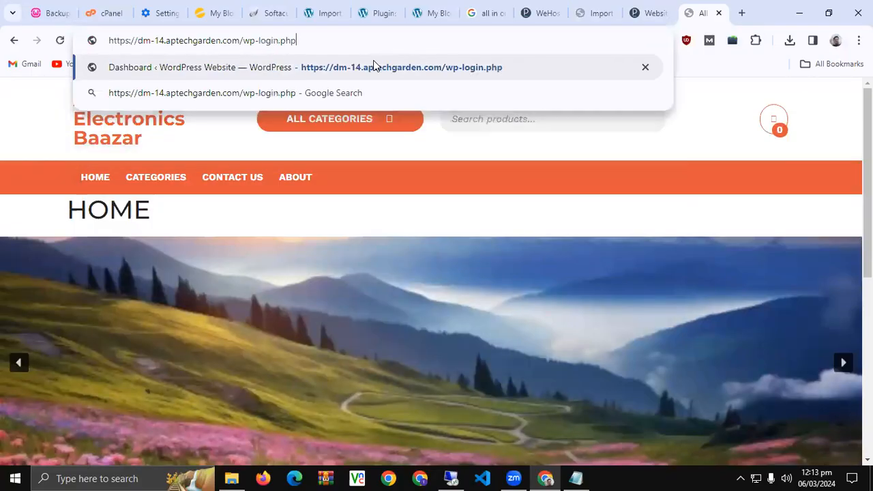
{"action": "key", "text": "Return"}
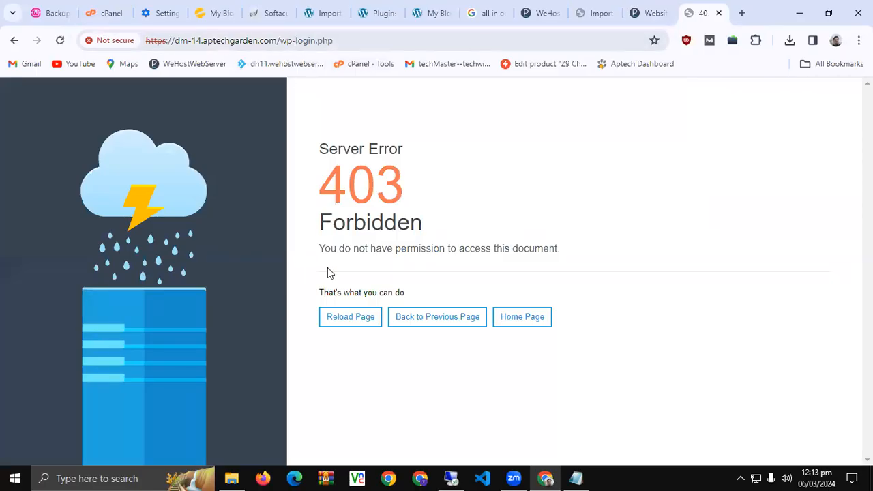
Step: Reload the forbidden login page and look over the Plesk and import tabs
{"action": "left_click", "coordinate": [363, 317]}
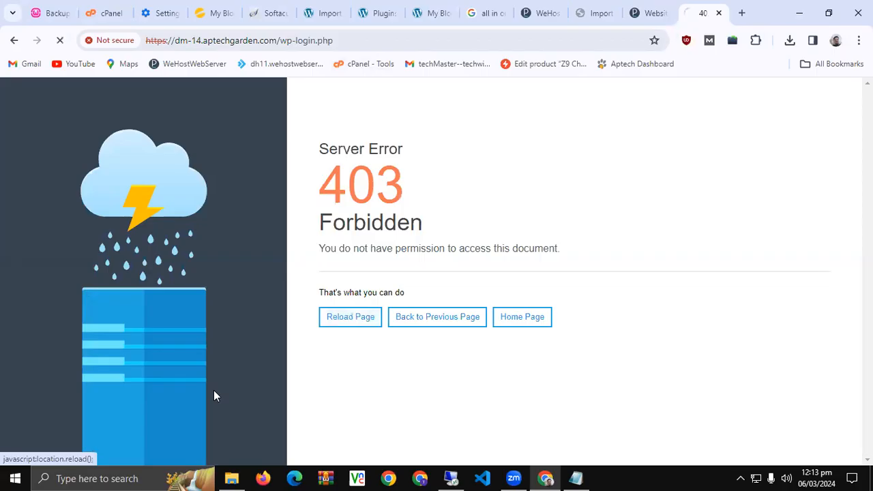
{"action": "left_click", "coordinate": [613, 8]}
{"action": "left_click", "coordinate": [544, 6]}
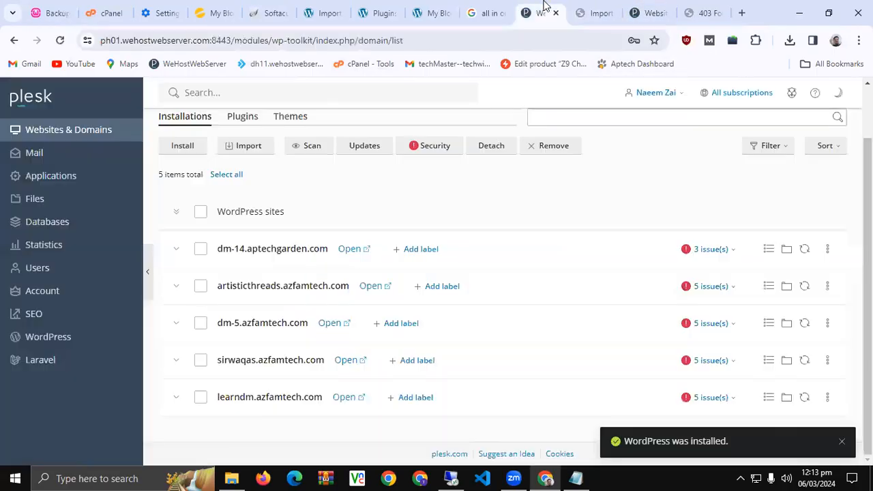
{"action": "left_click", "coordinate": [643, 8]}
{"action": "left_click", "coordinate": [599, 8]}
{"action": "left_click", "coordinate": [654, 7]}
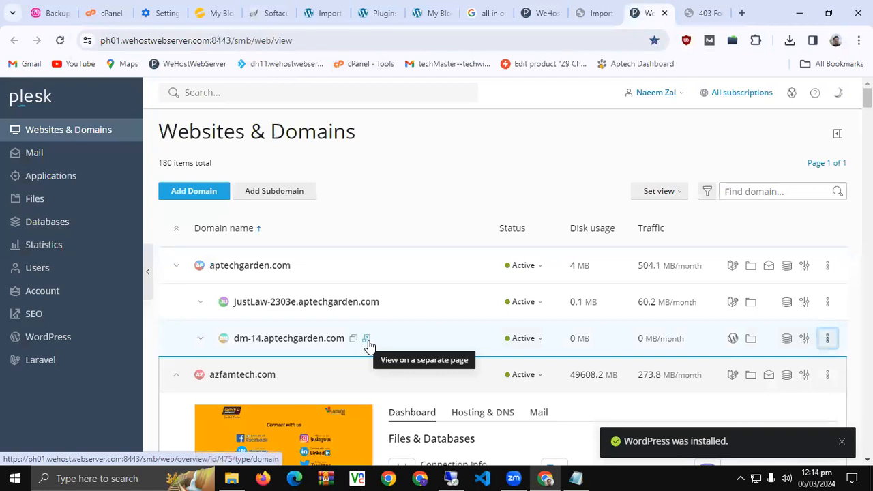
{"action": "left_click", "coordinate": [708, 12]}
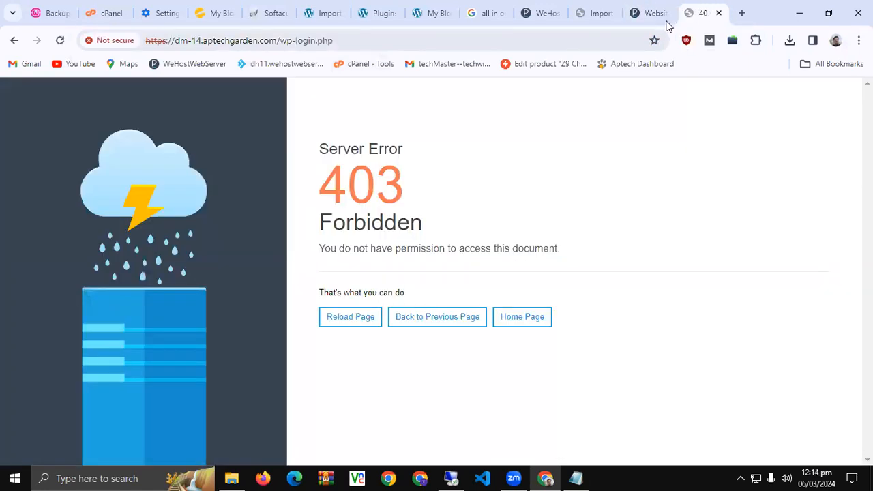
Step: Go back to the All in one Electronics Baazar home page and scroll through it
{"action": "left_click", "coordinate": [15, 42]}
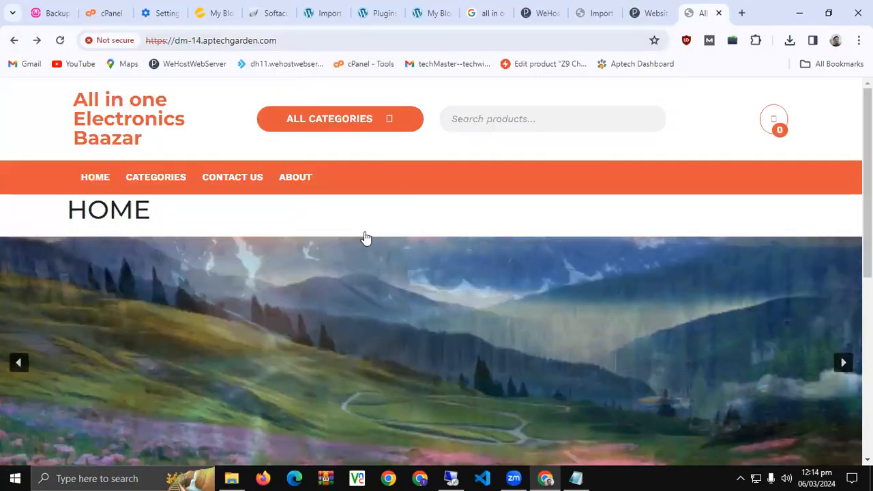
{"action": "scroll", "coordinate": [364, 239], "scroll_direction": "down", "scroll_amount": 5}
{"action": "scroll", "coordinate": [343, 249], "scroll_direction": "up", "scroll_amount": 5}
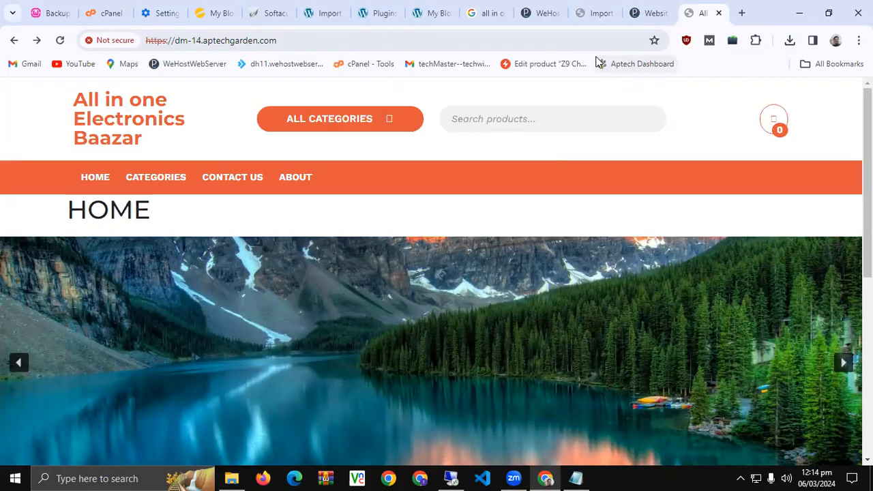
Step: Glance over the Plesk domains list and the migration import page
{"action": "left_click", "coordinate": [657, 9]}
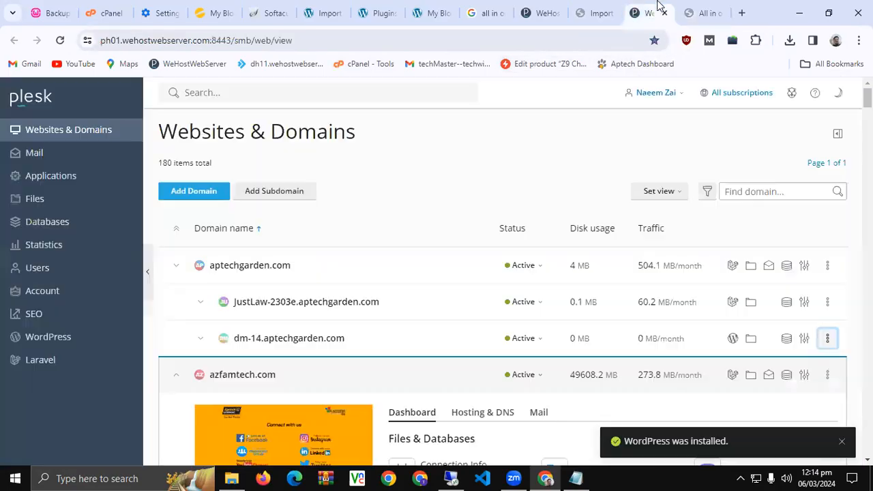
{"action": "scroll", "coordinate": [423, 245], "scroll_direction": "down", "scroll_amount": 2}
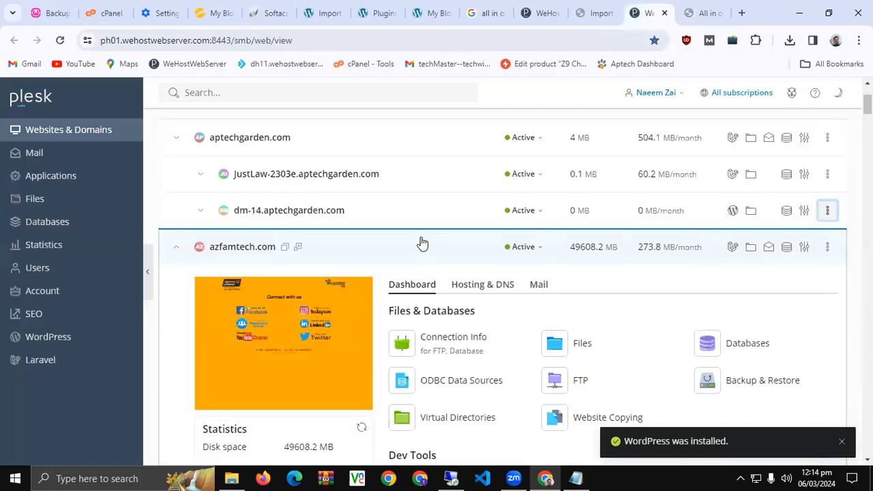
{"action": "scroll", "coordinate": [422, 243], "scroll_direction": "up", "scroll_amount": 3}
{"action": "left_click", "coordinate": [584, 13]}
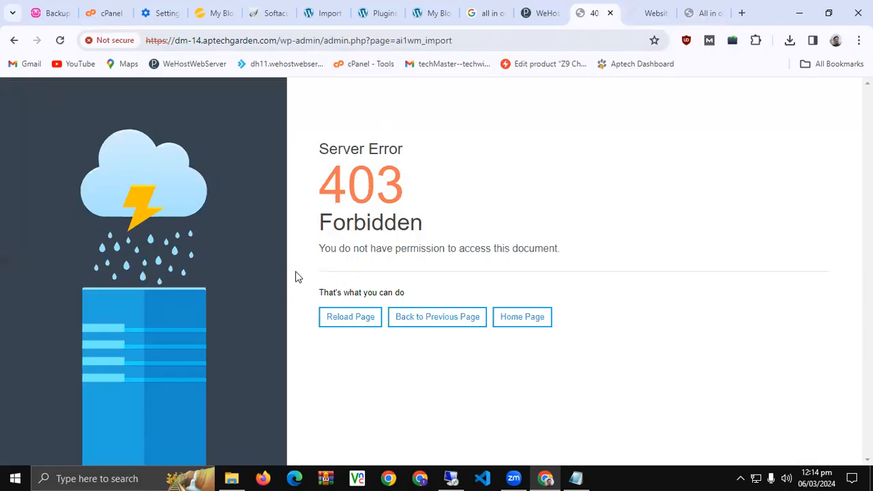
Step: Try the 403 page's Home Page link, close that tab, and switch to the etherealelegance.pk import
{"action": "left_click", "coordinate": [521, 319]}
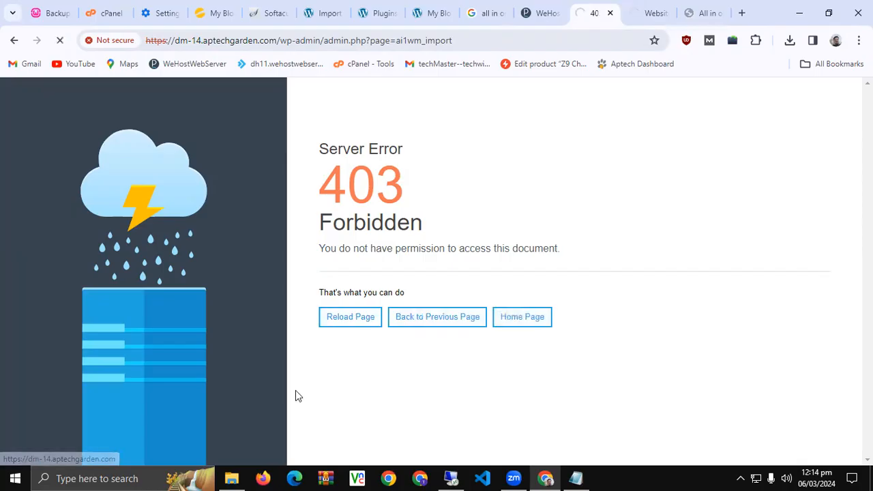
{"action": "left_click", "coordinate": [531, 323]}
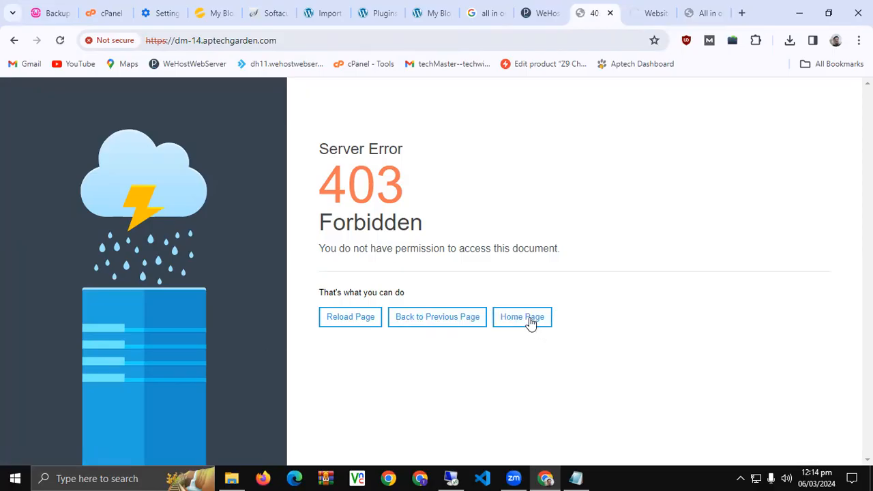
{"action": "left_click", "coordinate": [610, 14]}
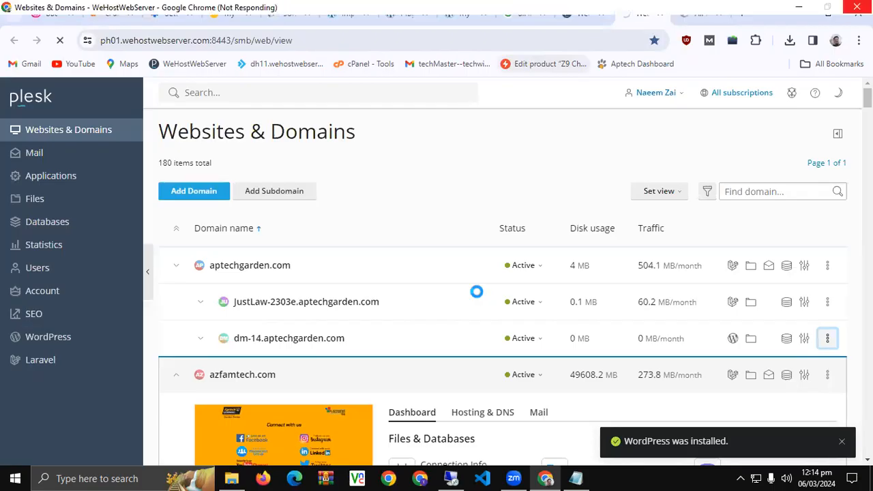
{"action": "scroll", "coordinate": [477, 295], "scroll_direction": "down", "scroll_amount": 2}
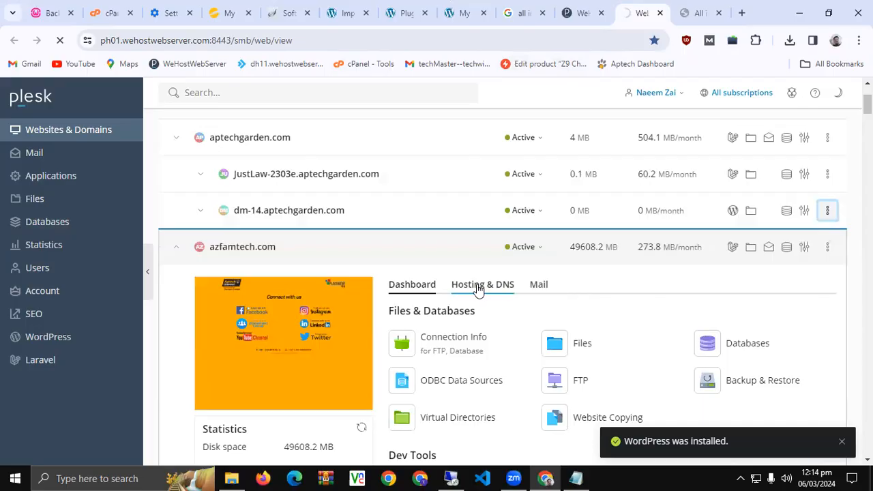
{"action": "left_click", "coordinate": [363, 5]}
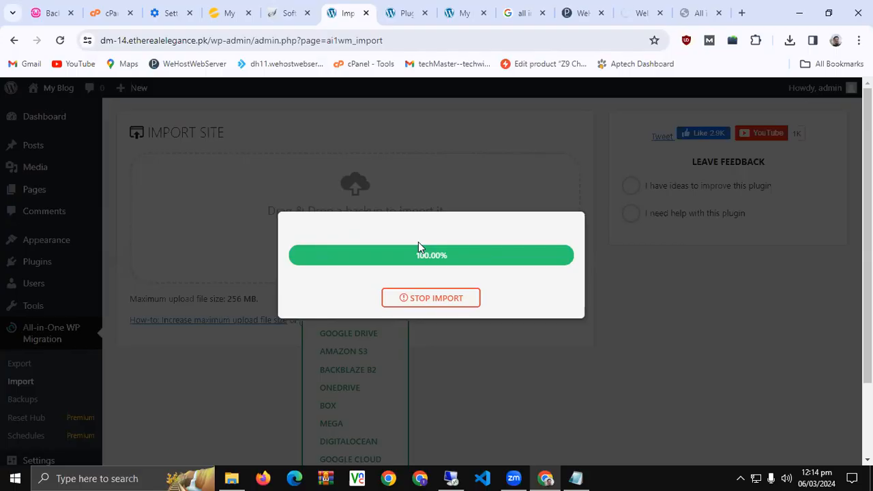
Step: Stop the completed import, reload the Import Site page, and copy the etherealelegance.pk site address
{"action": "left_click", "coordinate": [404, 298]}
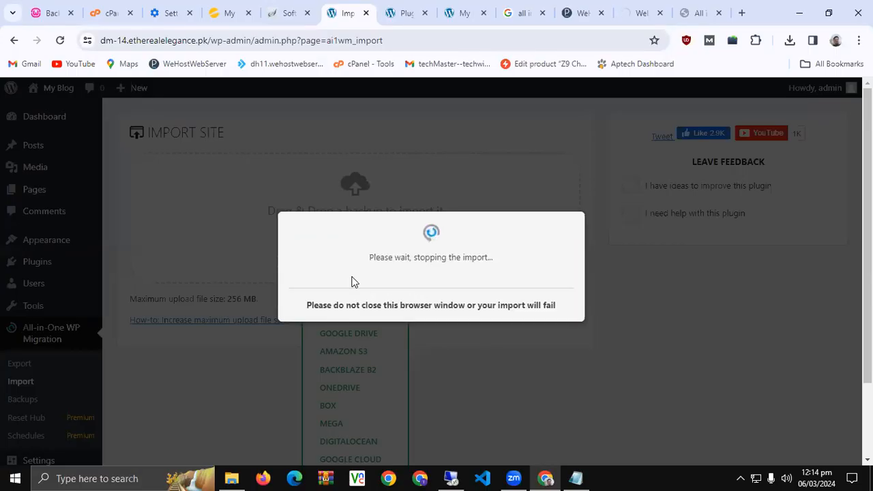
{"action": "key", "text": "F5"}
{"action": "left_click", "coordinate": [503, 122]}
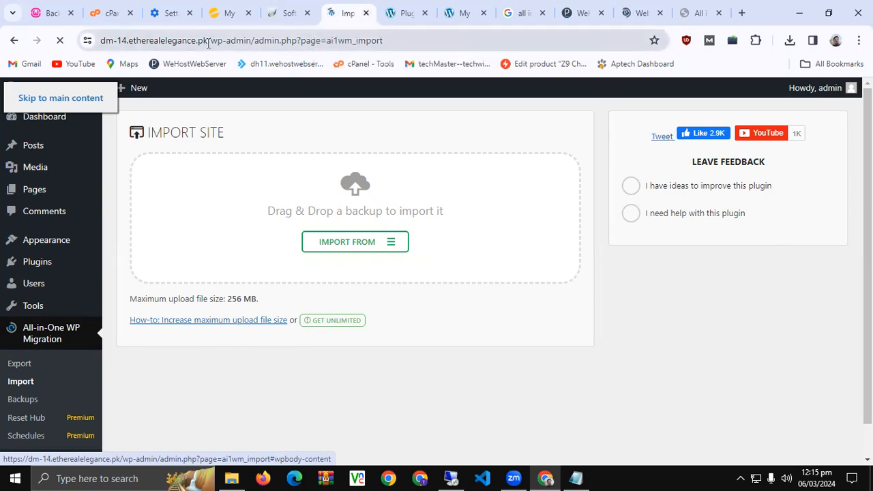
{"action": "left_click_drag", "start_coordinate": [208, 41], "coordinate": [100, 41]}
{"action": "key", "text": "ctrl+c"}
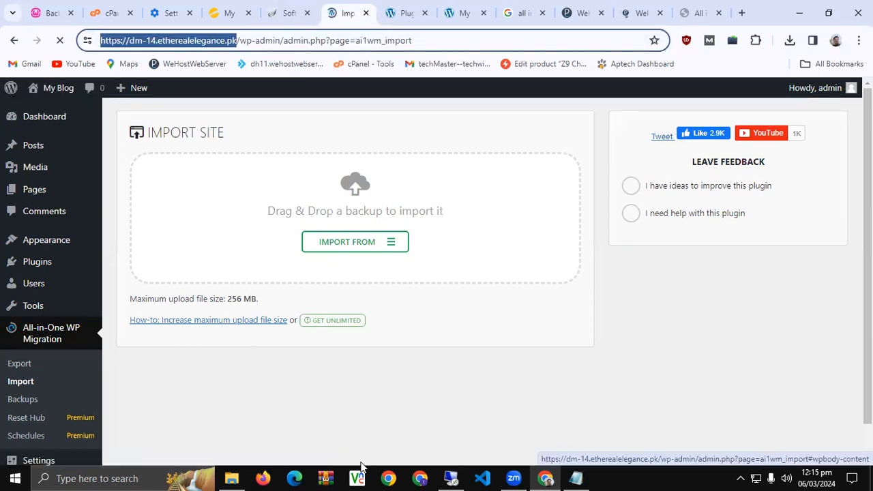
{"action": "left_click", "coordinate": [451, 478]}
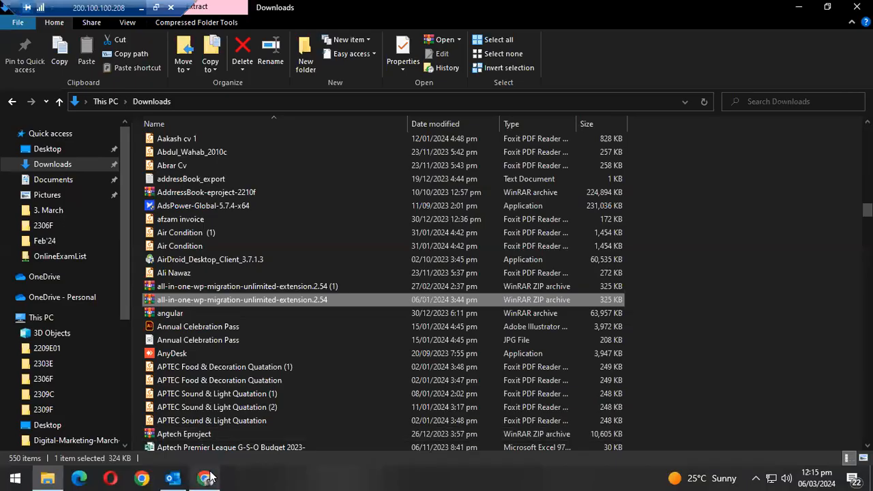
Step: Open dm-14.etherealelegance.pk/wp-login.php in a new tab from the copied address
{"action": "left_click", "coordinate": [239, 435]}
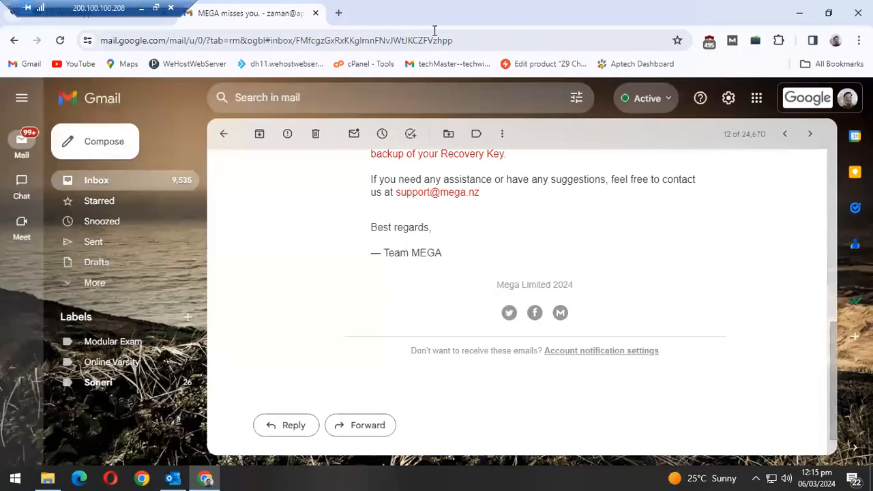
{"action": "left_click", "coordinate": [339, 13]}
{"action": "key", "text": "ctrl+v"}
{"action": "key", "text": "Return"}
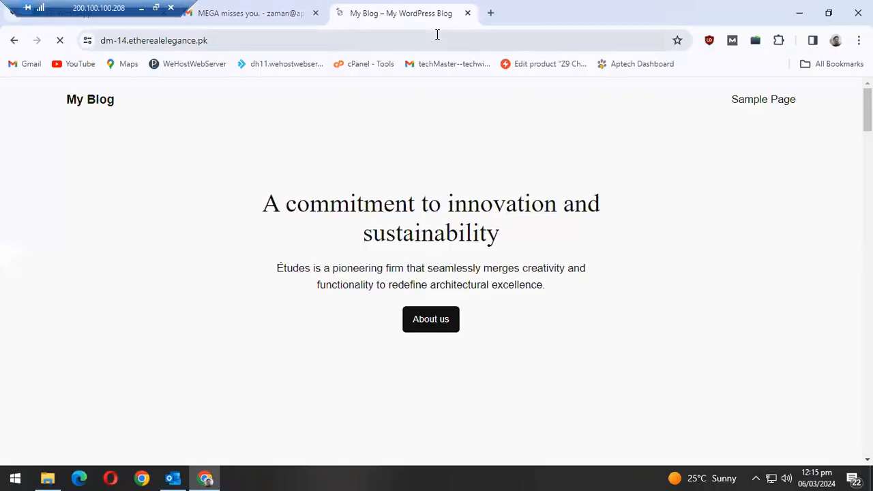
{"action": "left_click", "coordinate": [446, 36]}
{"action": "type", "text": "wp-login.php"}
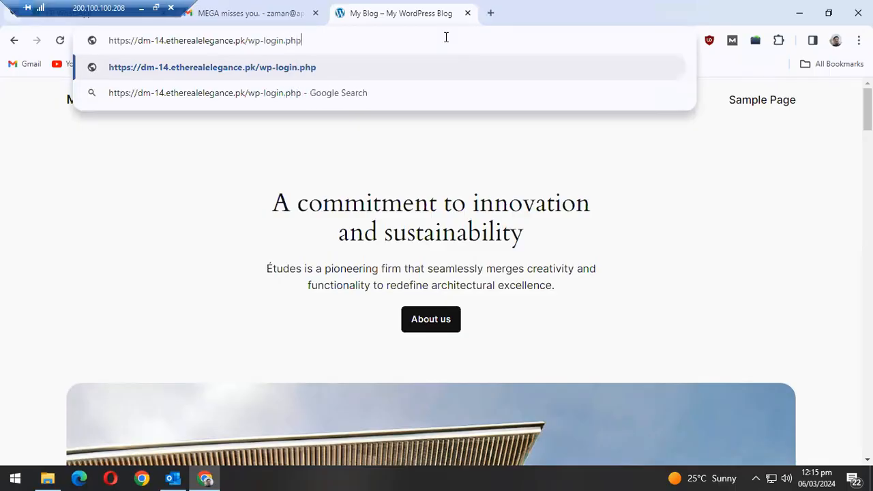
{"action": "key", "text": "Return"}
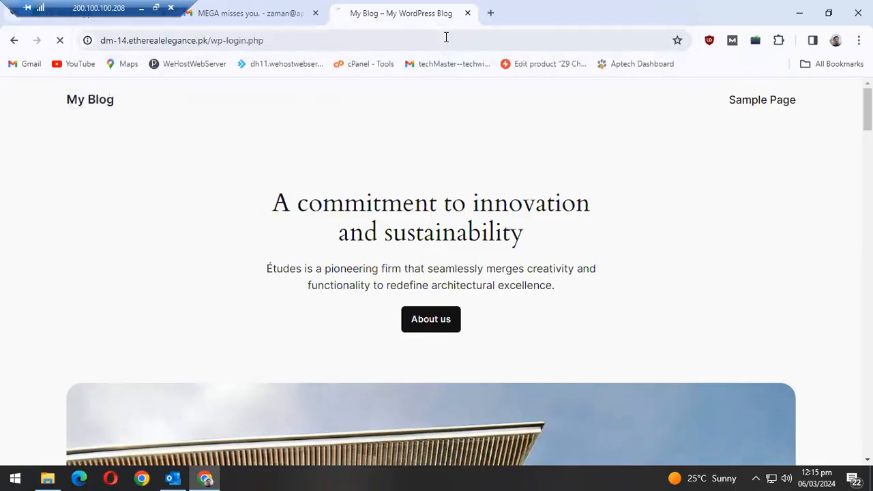
Step: Log in with the admin username and the account password
{"action": "type", "text": "ad"}
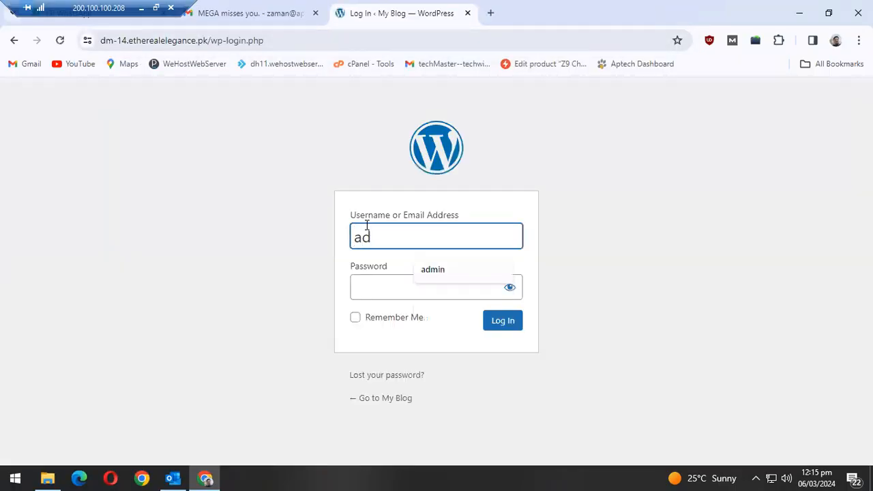
{"action": "type", "text": "min"}
{"action": "key", "text": "Tab"}
{"action": "type", "text": "****"}
{"action": "key", "text": "Return"}
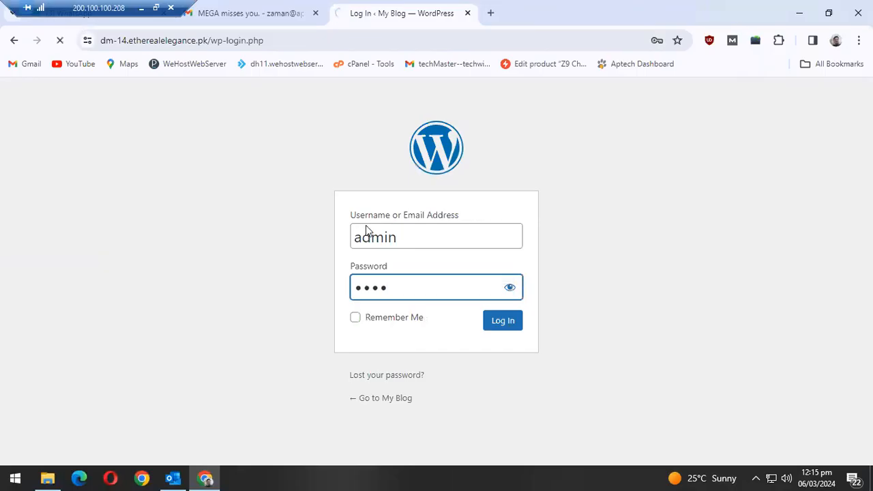
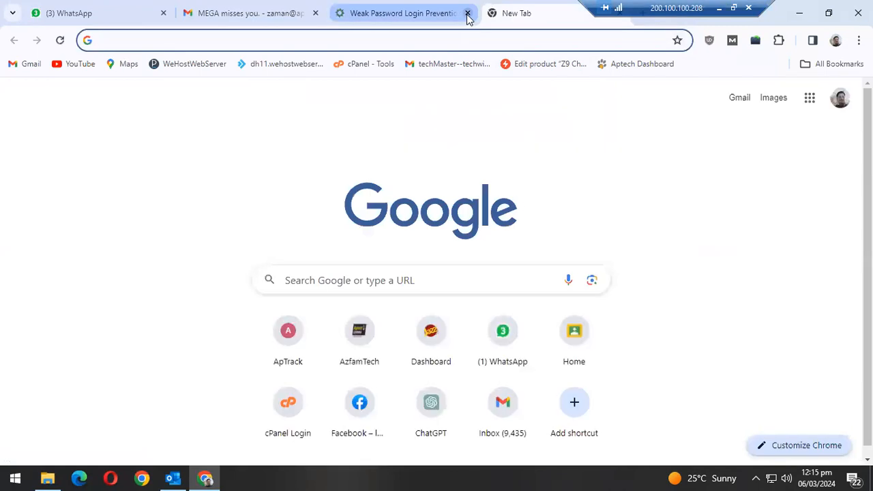
Step: Close the extra tab and log in to cPanel from the cPanel Login shortcut
{"action": "left_click", "coordinate": [468, 14]}
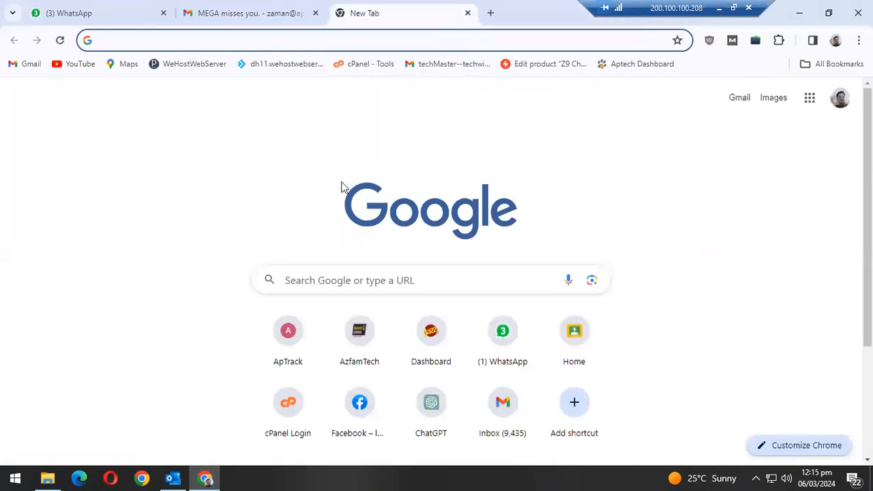
{"action": "left_click", "coordinate": [282, 416]}
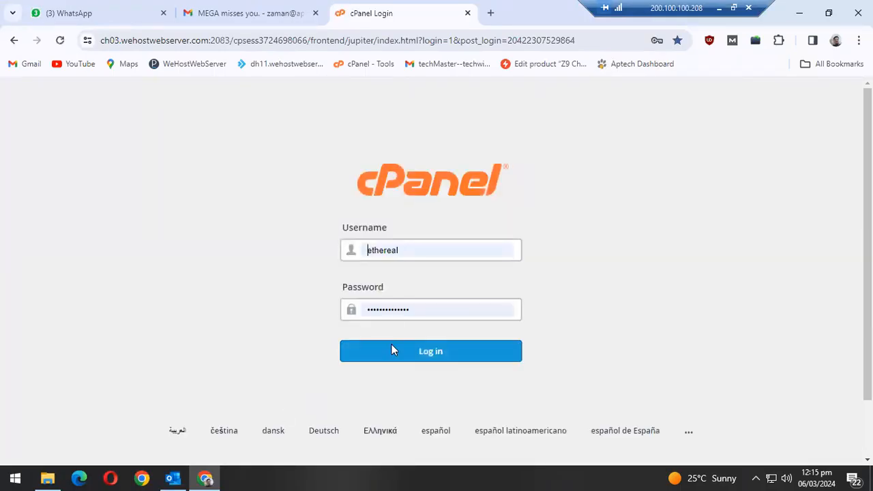
{"action": "left_click", "coordinate": [391, 350]}
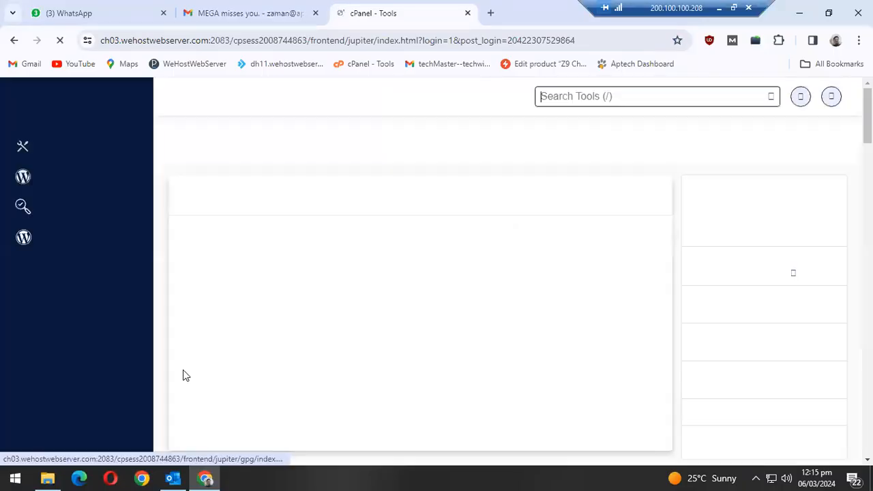
Step: Open WordPress Manager by Softaculous and expand the dm-14 installation's details
{"action": "left_click", "coordinate": [69, 256]}
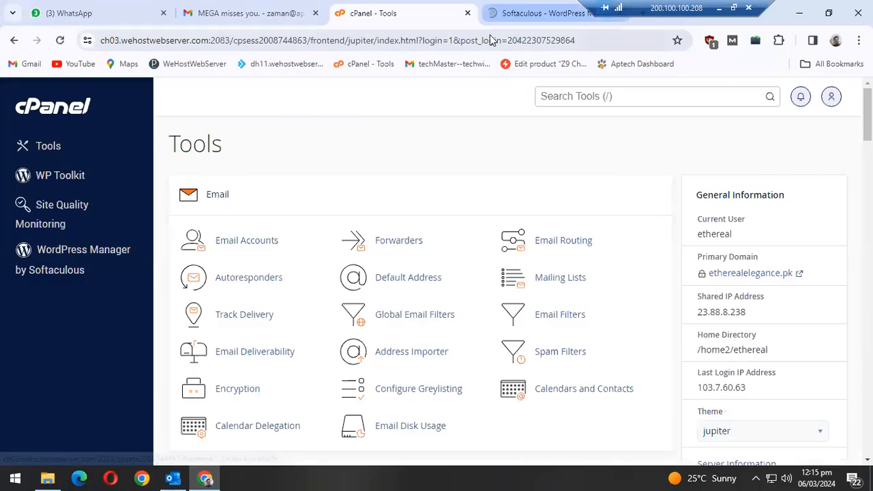
{"action": "scroll", "coordinate": [284, 354], "scroll_direction": "down", "scroll_amount": 3}
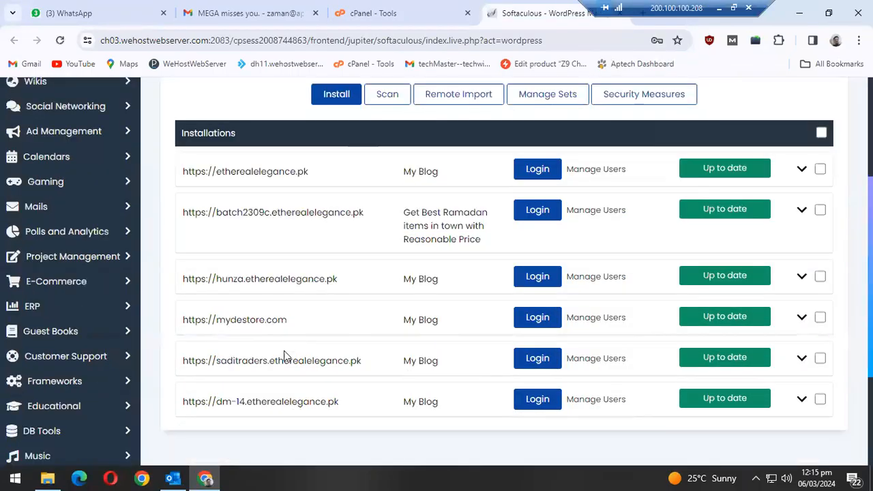
{"action": "left_click", "coordinate": [805, 400]}
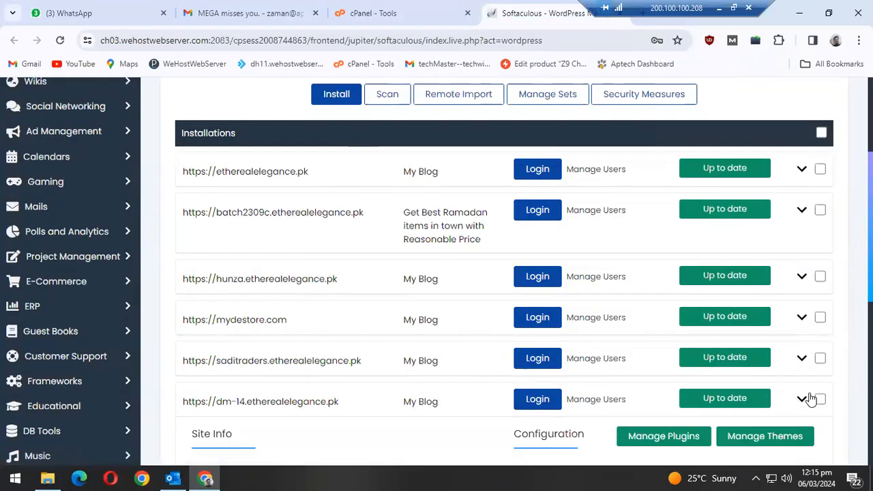
{"action": "scroll", "coordinate": [714, 368], "scroll_direction": "down", "scroll_amount": 3}
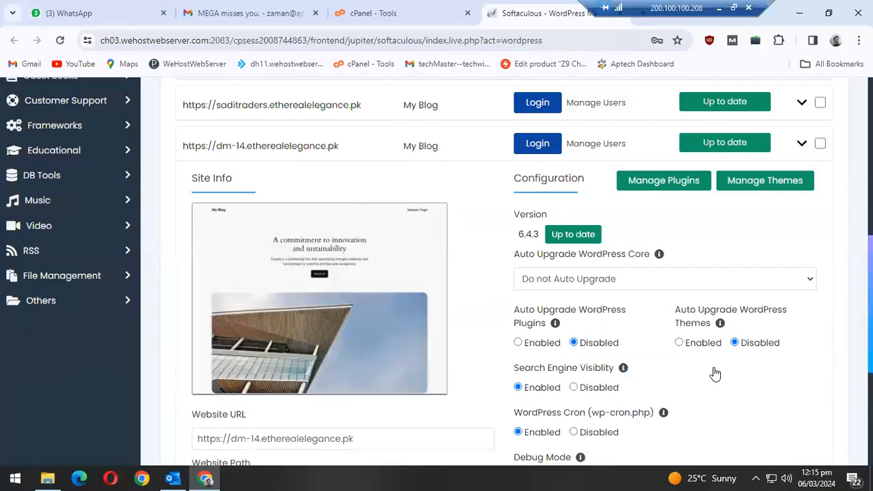
{"action": "scroll", "coordinate": [715, 374], "scroll_direction": "down", "scroll_amount": 3}
Step: Uninstall dm-14.etherealelegance.pk with its directory, database and user, then return to the installations list
{"action": "left_click", "coordinate": [703, 417]}
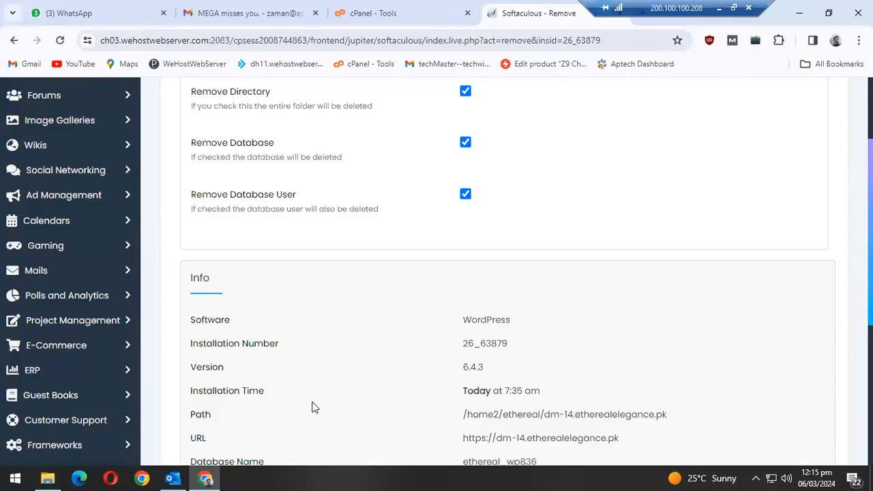
{"action": "scroll", "coordinate": [311, 405], "scroll_direction": "down", "scroll_amount": 4}
{"action": "left_click", "coordinate": [504, 297]}
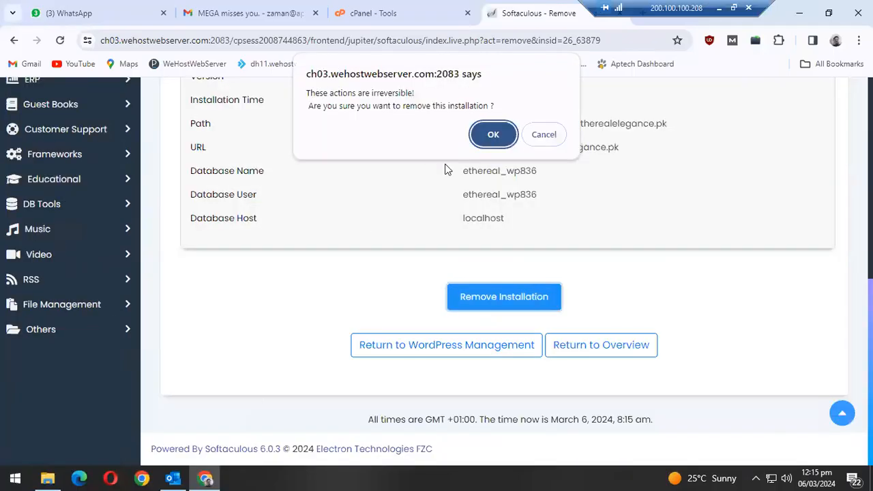
{"action": "key", "text": "Return"}
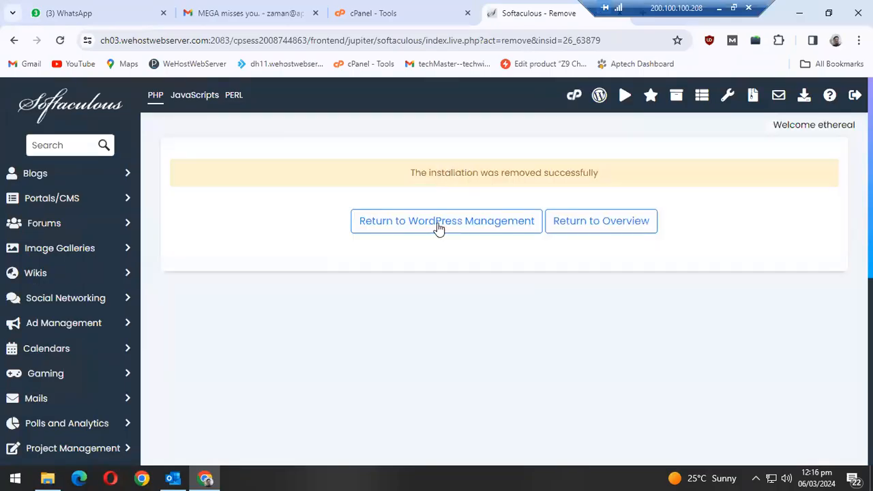
{"action": "left_click", "coordinate": [438, 228]}
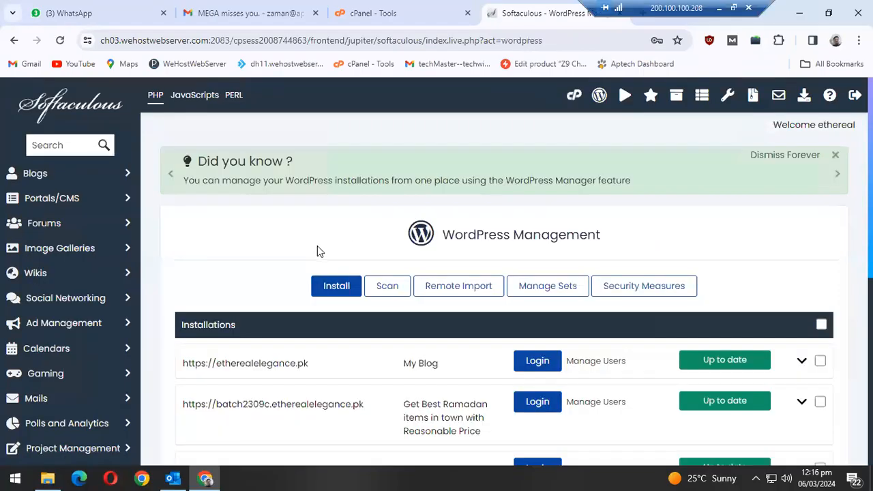
Step: Start a new WordPress install and clear the In Directory field
{"action": "scroll", "coordinate": [321, 232], "scroll_direction": "down", "scroll_amount": 2}
{"action": "left_click", "coordinate": [341, 163]}
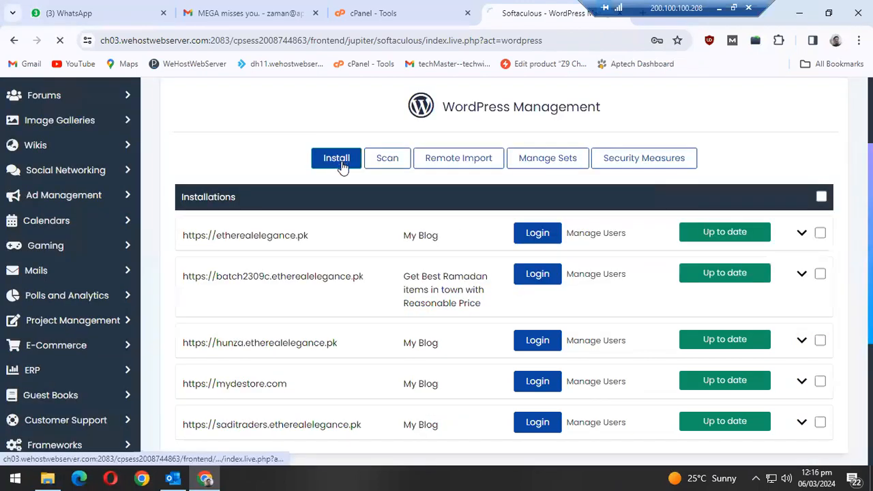
{"action": "scroll", "coordinate": [494, 307], "scroll_direction": "down", "scroll_amount": 2}
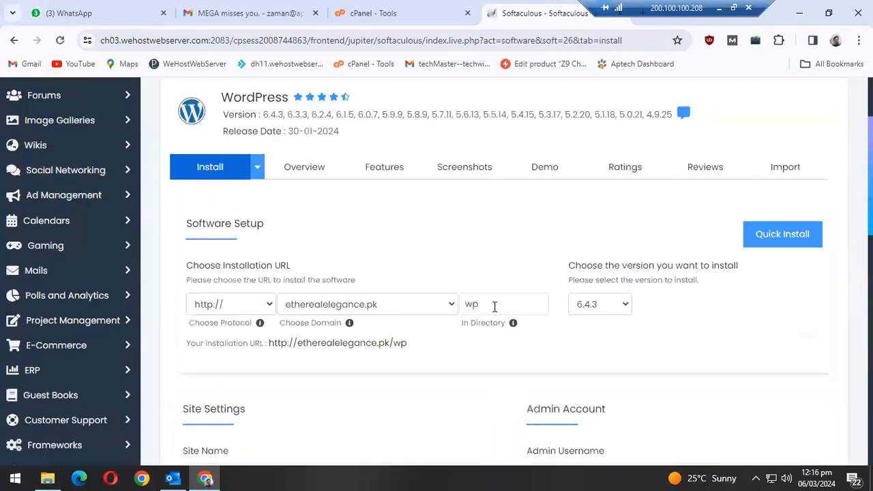
{"action": "double_click", "coordinate": [495, 305]}
{"action": "key", "text": "BackSpace"}
Step: Replace the default Admin Email with the user's own address from autofill
{"action": "scroll", "coordinate": [614, 341], "scroll_direction": "down", "scroll_amount": 4}
{"action": "left_click", "coordinate": [622, 348]}
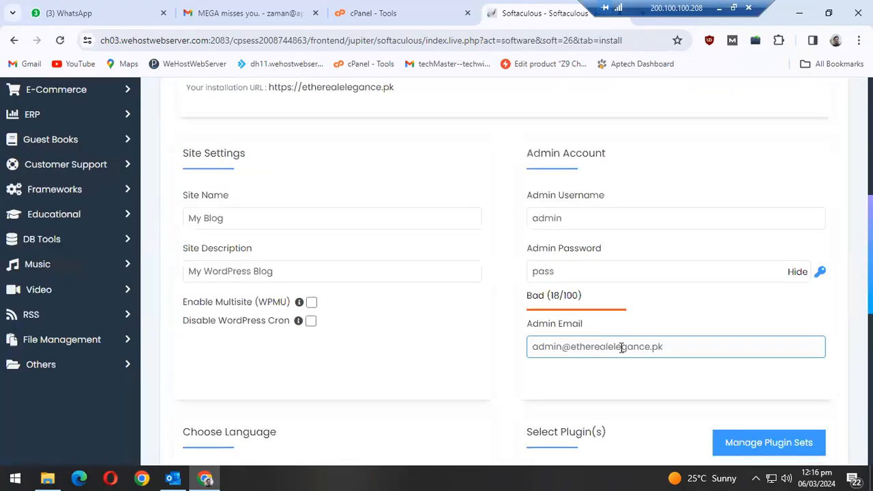
{"action": "key", "text": "ctrl+a"}
{"action": "type", "text": "za"}
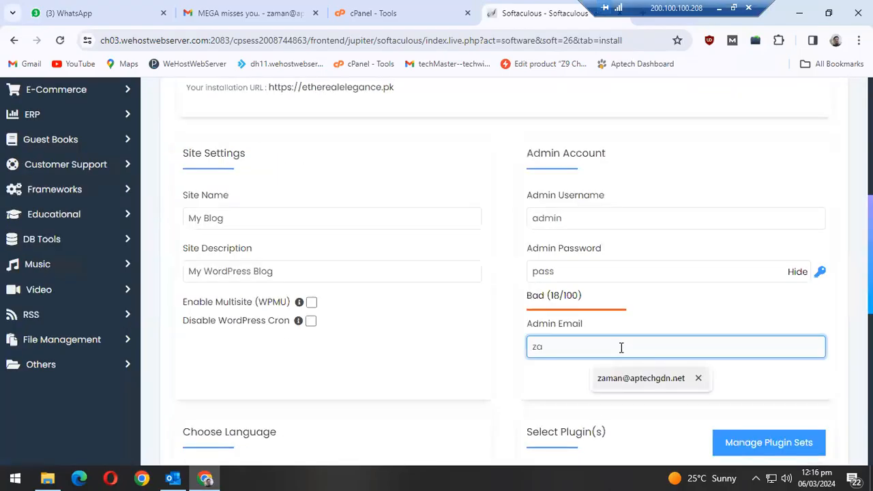
{"action": "left_click", "coordinate": [641, 377]}
{"action": "scroll", "coordinate": [438, 312], "scroll_direction": "down", "scroll_amount": 4}
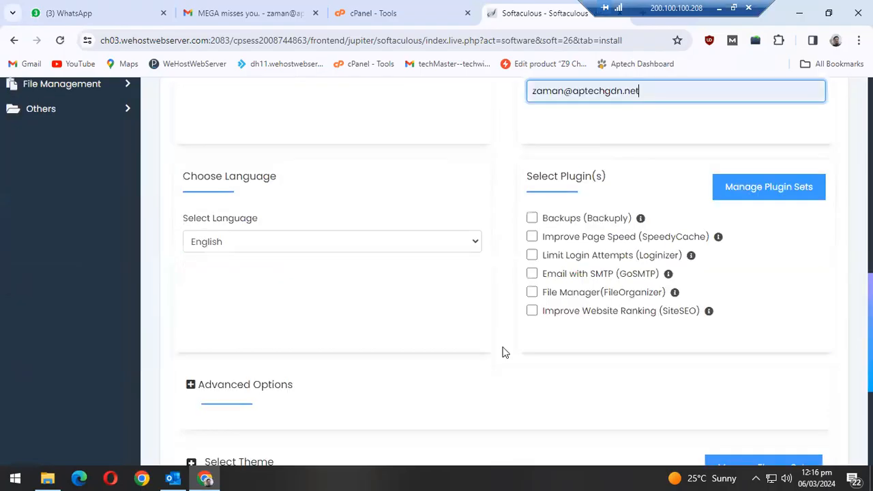
{"action": "scroll", "coordinate": [505, 345], "scroll_direction": "down", "scroll_amount": 3}
{"action": "left_click", "coordinate": [506, 337]}
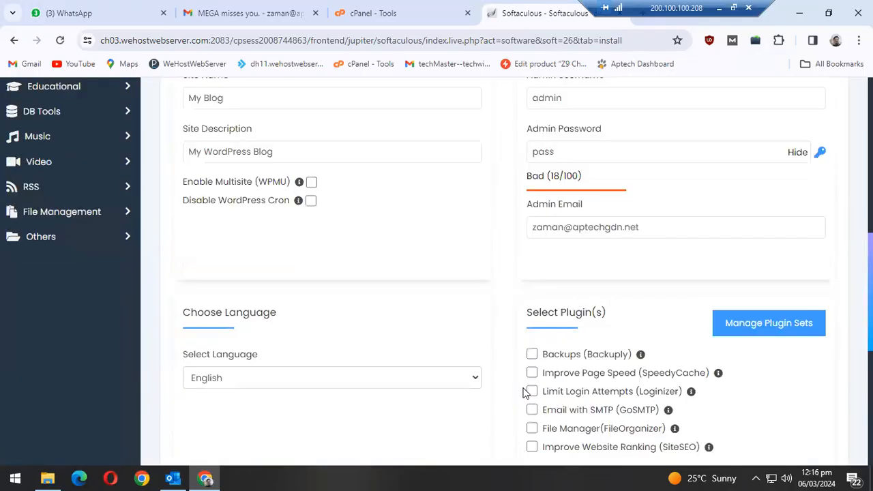
{"action": "scroll", "coordinate": [525, 392], "scroll_direction": "down", "scroll_amount": 3}
{"action": "scroll", "coordinate": [526, 392], "scroll_direction": "up", "scroll_amount": 10}
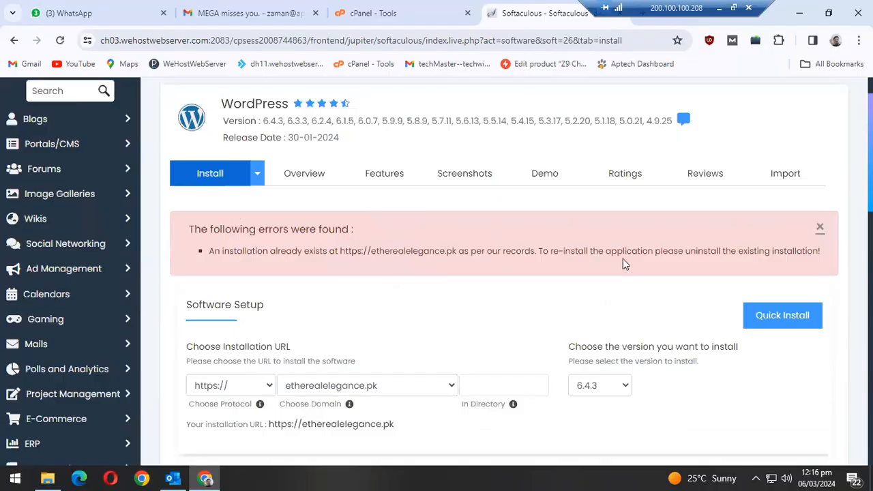
{"action": "scroll", "coordinate": [582, 385], "scroll_direction": "down", "scroll_amount": 6}
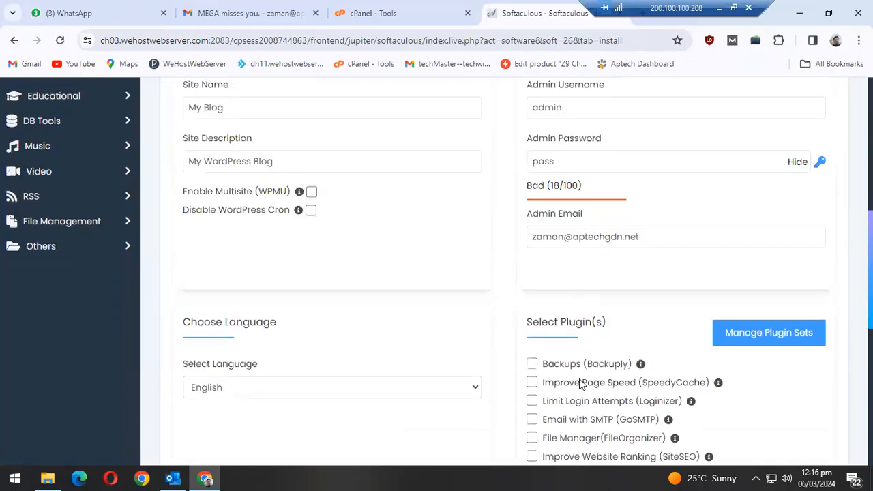
{"action": "scroll", "coordinate": [328, 181], "scroll_direction": "up", "scroll_amount": 4}
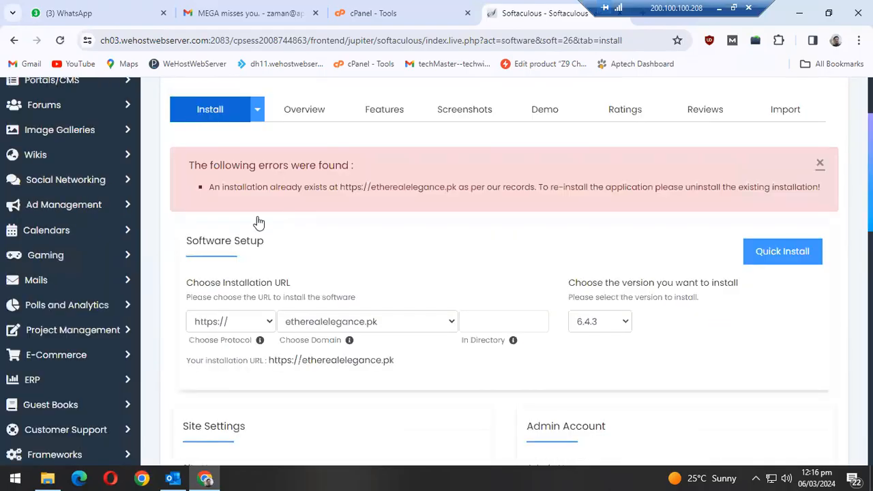
{"action": "scroll", "coordinate": [255, 220], "scroll_direction": "up", "scroll_amount": 2}
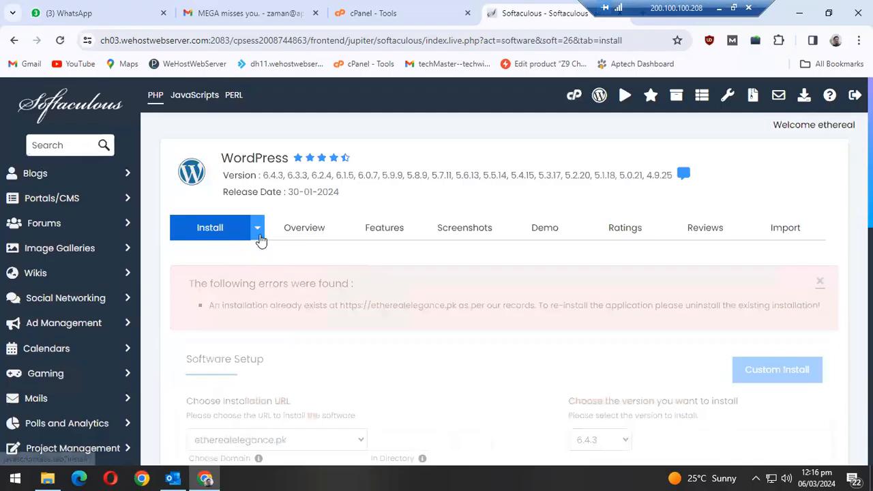
Step: Switch to the custom install form, view the WordPress overview, then return to the installations list
{"action": "left_click", "coordinate": [259, 228]}
{"action": "left_click", "coordinate": [248, 279]}
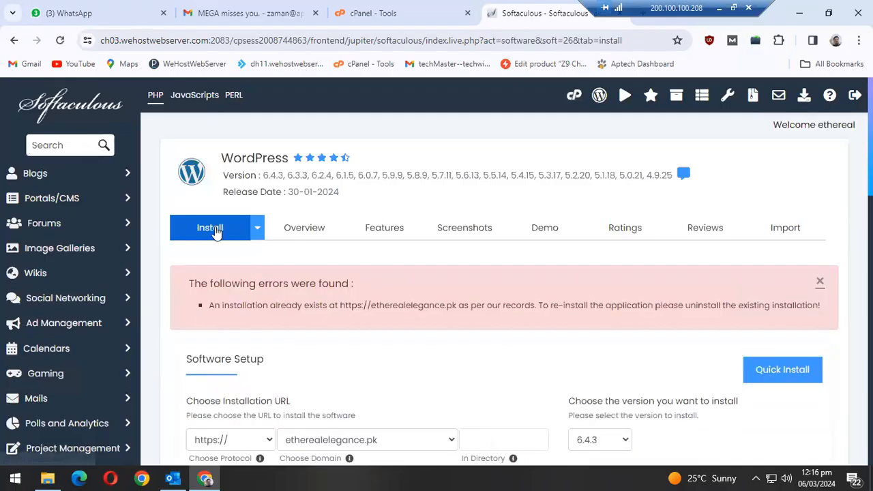
{"action": "left_click", "coordinate": [302, 228]}
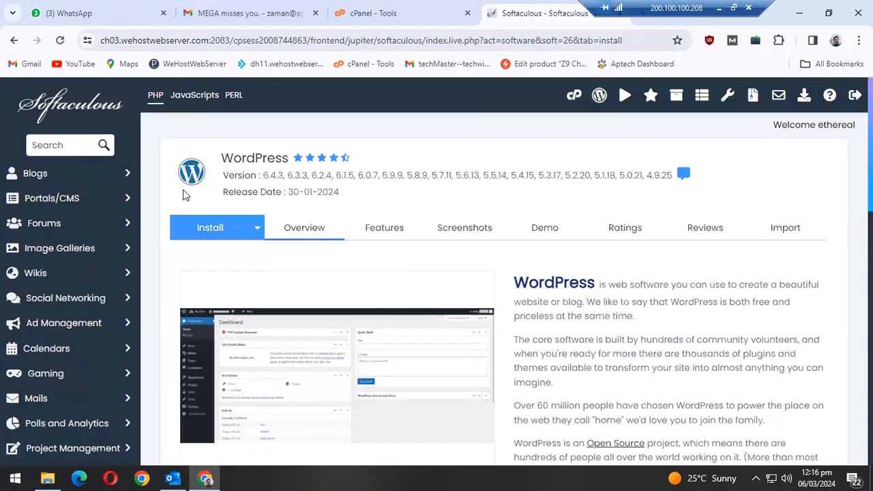
{"action": "left_click", "coordinate": [12, 42]}
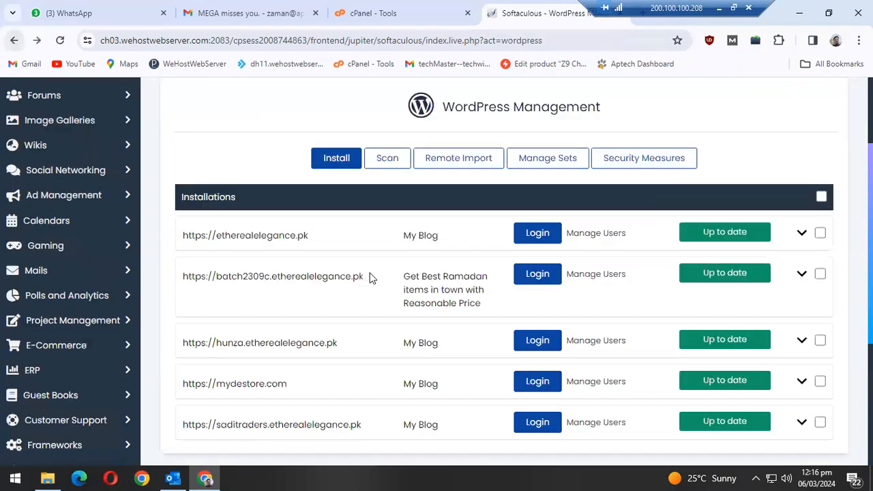
{"action": "scroll", "coordinate": [372, 277], "scroll_direction": "down", "scroll_amount": 3}
{"action": "scroll", "coordinate": [380, 269], "scroll_direction": "up", "scroll_amount": 2}
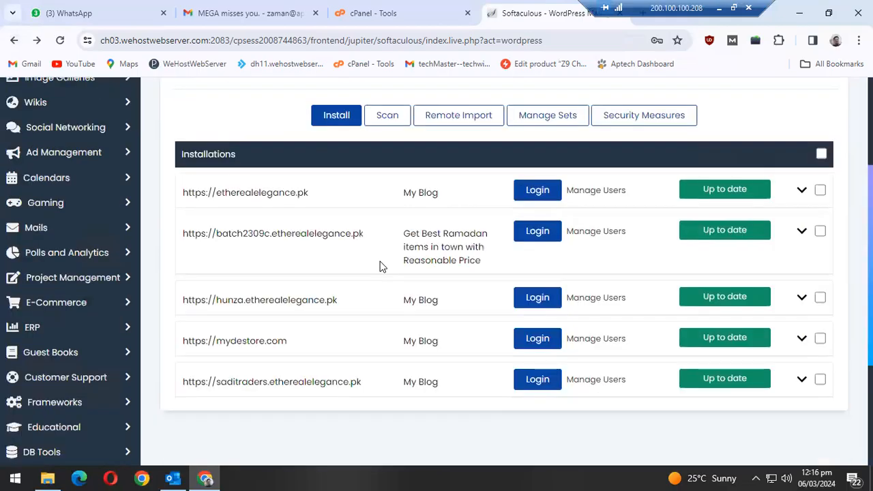
{"action": "scroll", "coordinate": [338, 259], "scroll_direction": "up", "scroll_amount": 2}
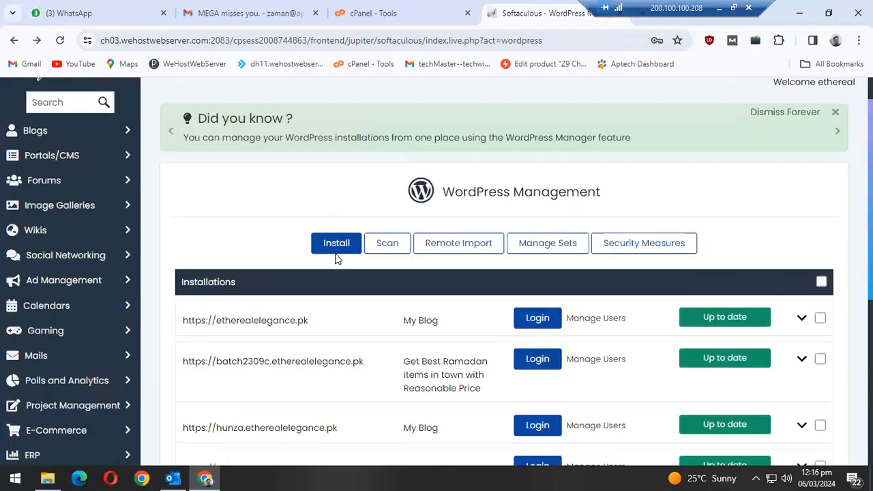
{"action": "scroll", "coordinate": [324, 205], "scroll_direction": "down", "scroll_amount": 2}
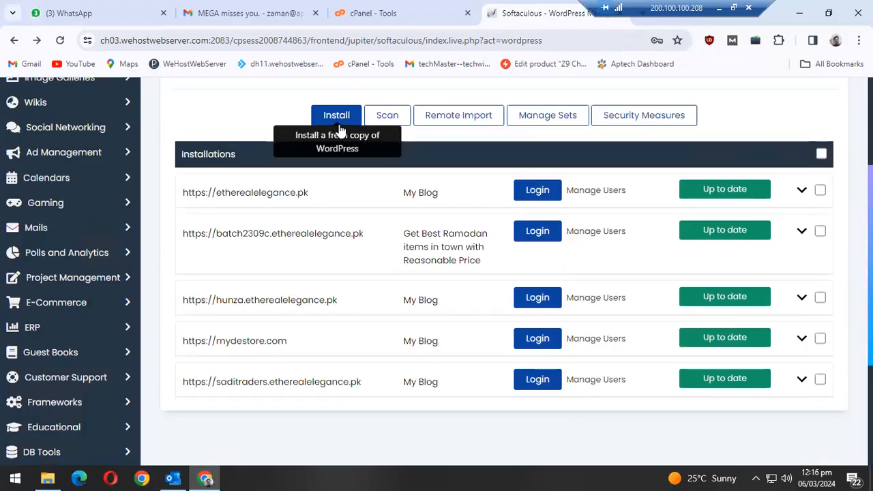
Step: Start another WordPress install, replace the Admin Email via autofill, and submit it
{"action": "left_click", "coordinate": [341, 128]}
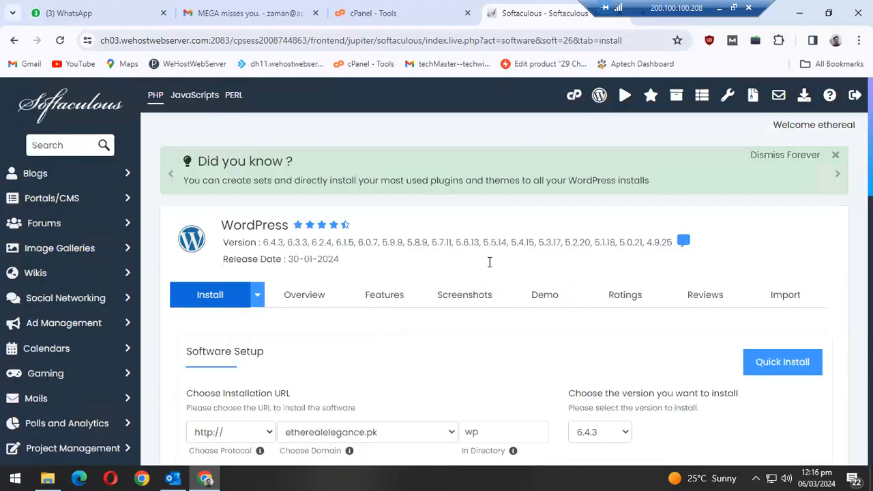
{"action": "scroll", "coordinate": [491, 258], "scroll_direction": "down", "scroll_amount": 3}
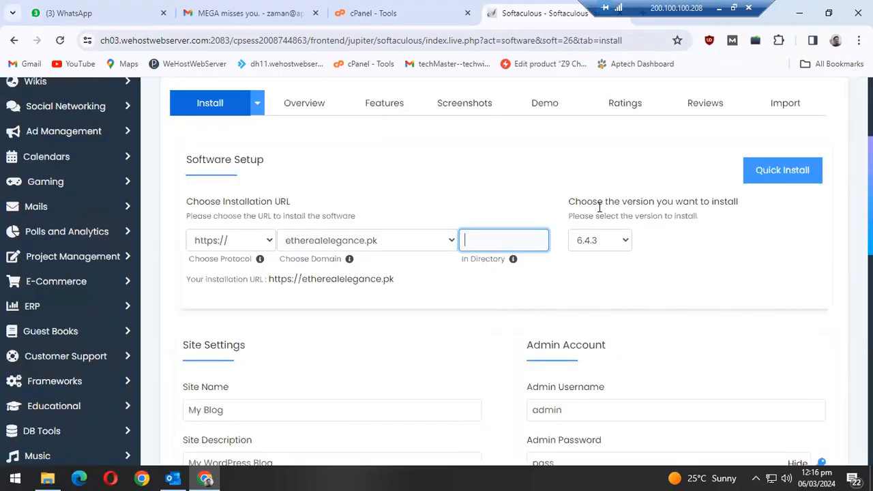
{"action": "scroll", "coordinate": [596, 274], "scroll_direction": "down", "scroll_amount": 4}
{"action": "triple_click", "coordinate": [596, 275]}
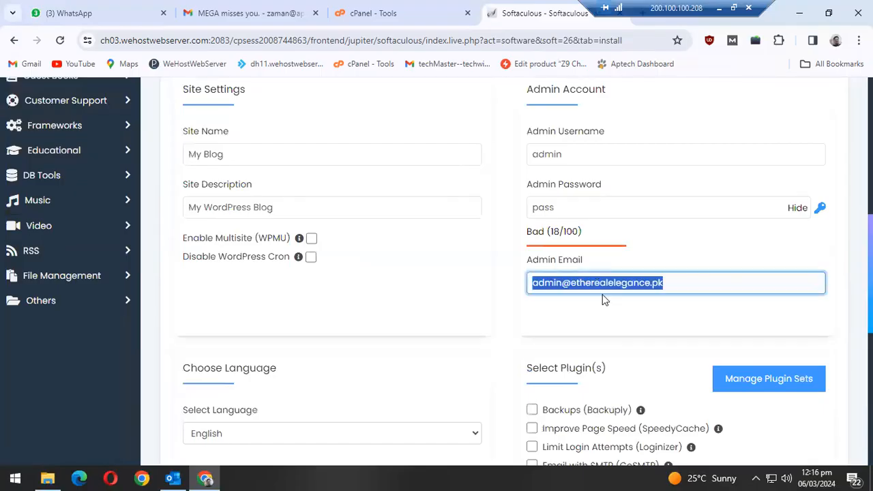
{"action": "type", "text": "z"}
{"action": "key", "text": "Down"}
{"action": "scroll", "coordinate": [517, 341], "scroll_direction": "down", "scroll_amount": 4}
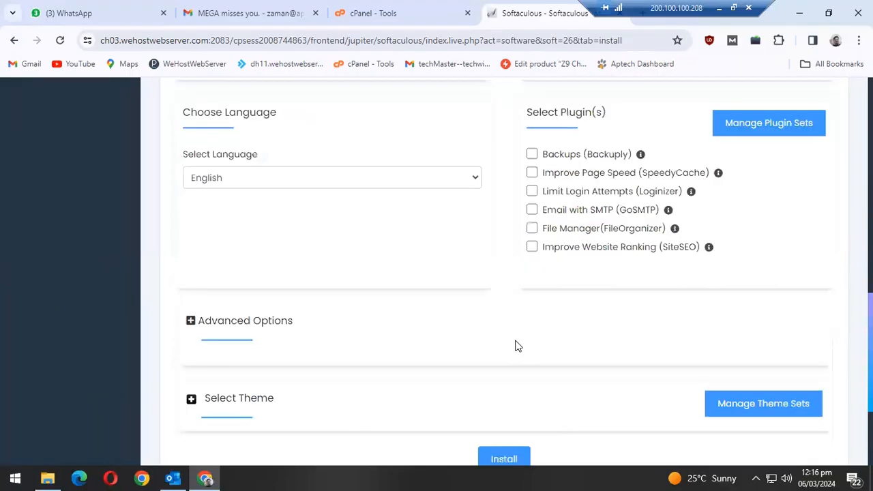
{"action": "scroll", "coordinate": [506, 393], "scroll_direction": "down", "scroll_amount": 1}
{"action": "left_click", "coordinate": [505, 396]}
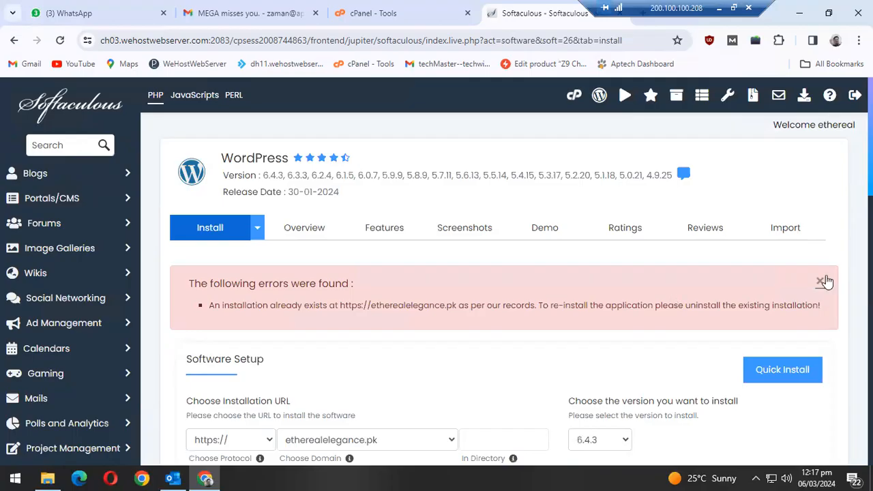
Step: Dismiss the error, choose dm-14.etherealelegance.pk as the domain, autofill Admin Email and submit
{"action": "left_click", "coordinate": [407, 375]}
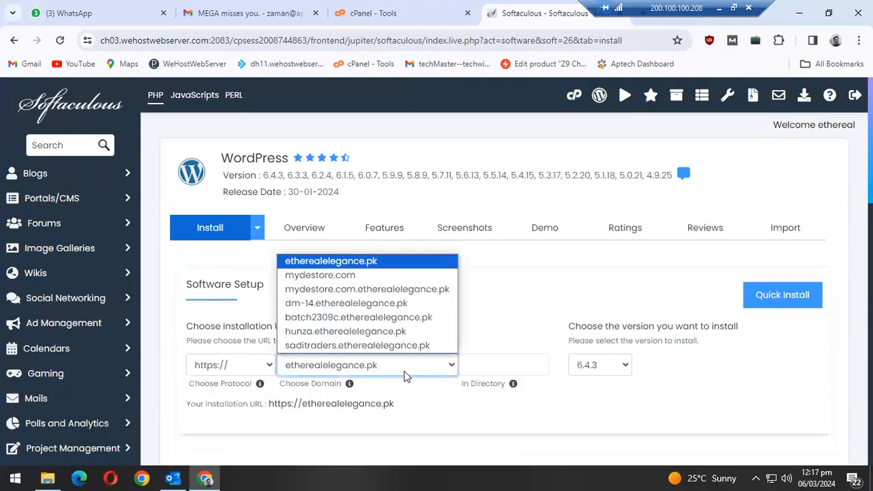
{"action": "left_click", "coordinate": [404, 304]}
{"action": "scroll", "coordinate": [406, 309], "scroll_direction": "down", "scroll_amount": 2}
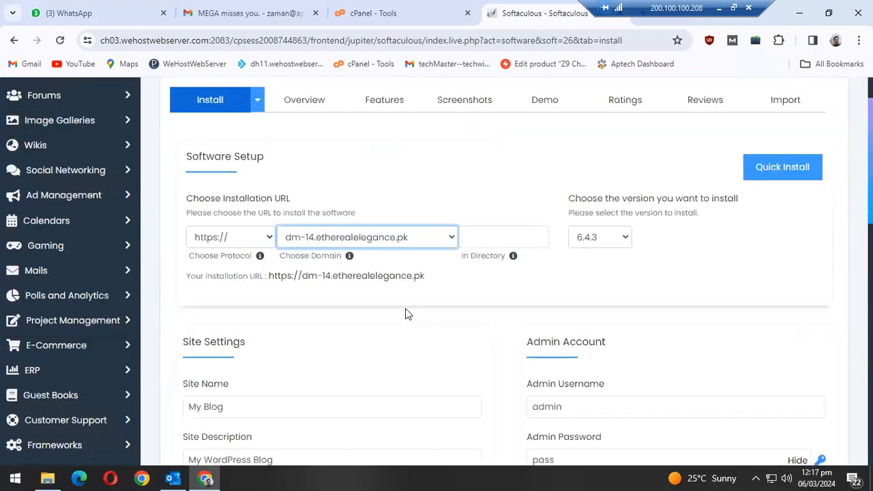
{"action": "scroll", "coordinate": [406, 308], "scroll_direction": "down", "scroll_amount": 6}
{"action": "left_click", "coordinate": [612, 157]}
{"action": "type", "text": "z"}
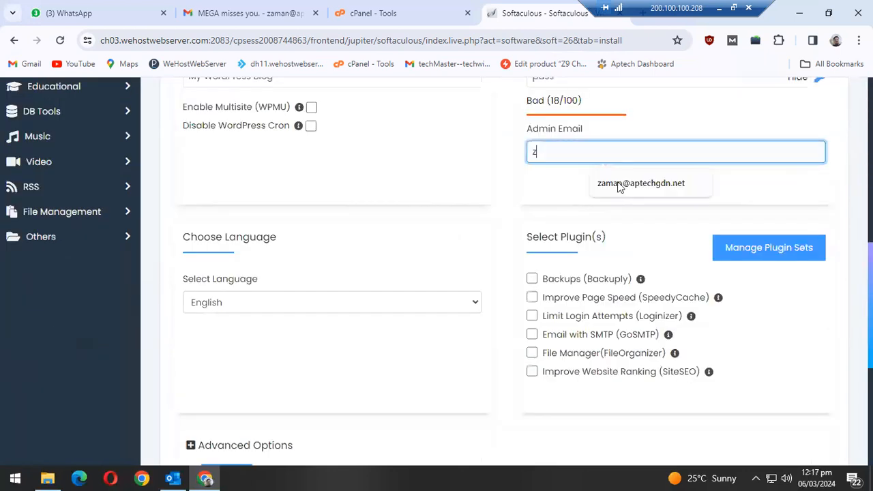
{"action": "left_click", "coordinate": [618, 184]}
{"action": "scroll", "coordinate": [513, 287], "scroll_direction": "down", "scroll_amount": 5}
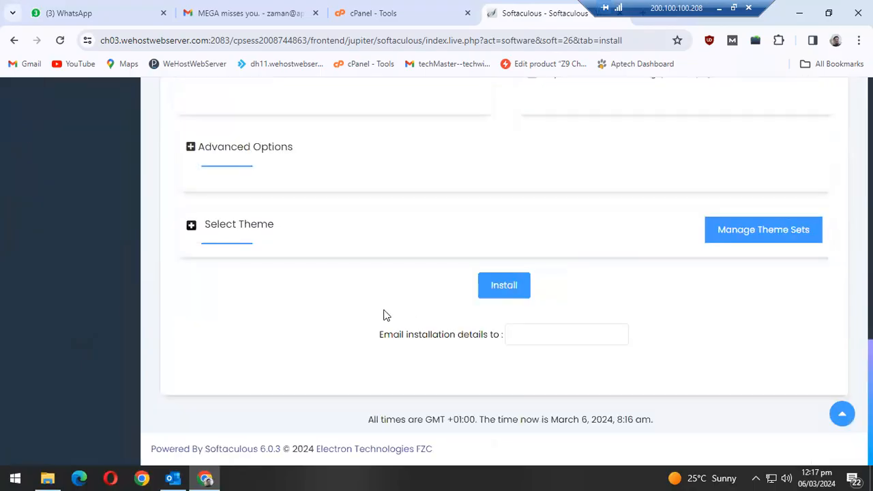
{"action": "key", "text": "Return"}
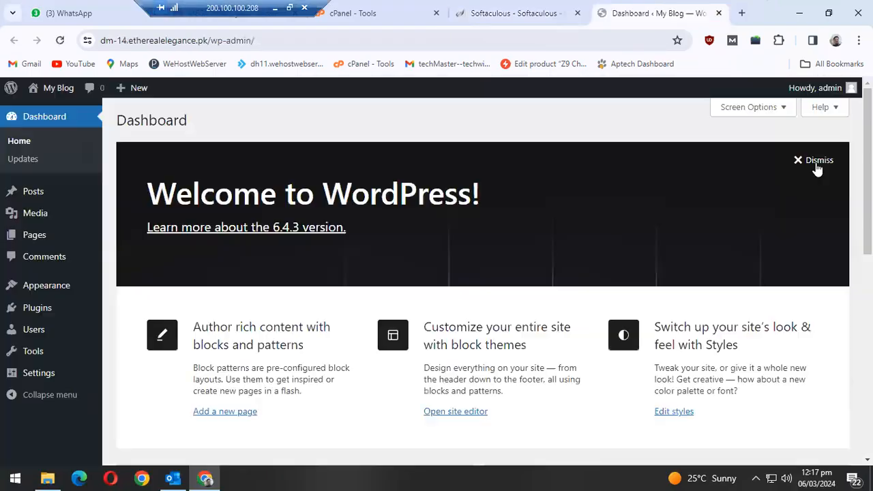
Step: Dismiss the Welcome panel, search Add Plugins for 'all in one', and activate All-in-One WP Migration
{"action": "left_click", "coordinate": [813, 165]}
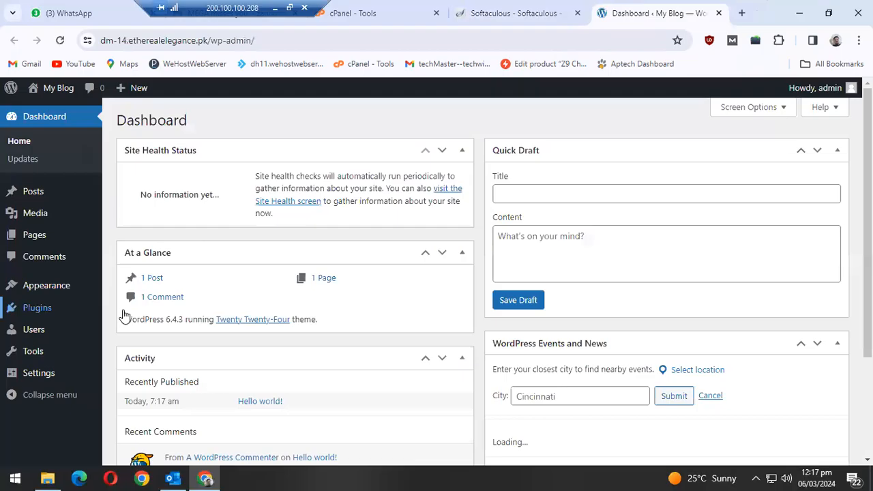
{"action": "mouse_move", "coordinate": [88, 313]}
{"action": "left_click", "coordinate": [134, 329]}
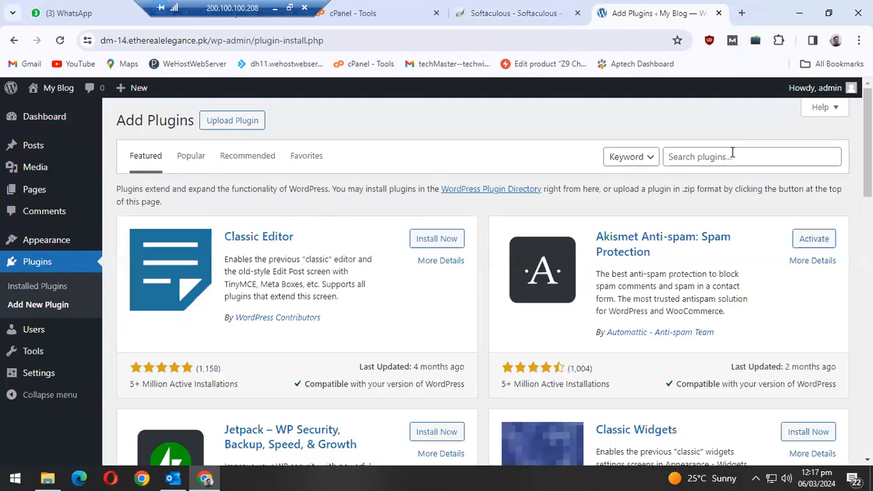
{"action": "left_click", "coordinate": [733, 157]}
{"action": "type", "text": "all in one"}
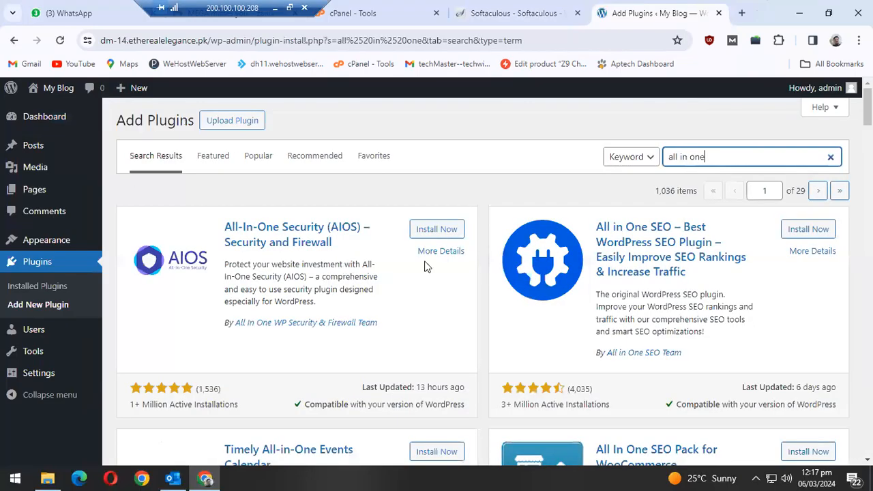
{"action": "scroll", "coordinate": [384, 273], "scroll_direction": "down", "scroll_amount": 5}
{"action": "scroll", "coordinate": [384, 272], "scroll_direction": "down", "scroll_amount": 3}
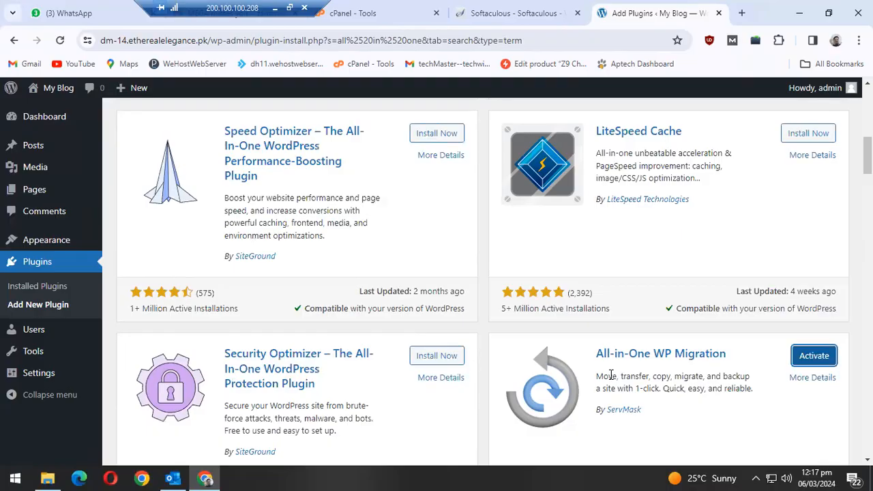
{"action": "left_click", "coordinate": [808, 355]}
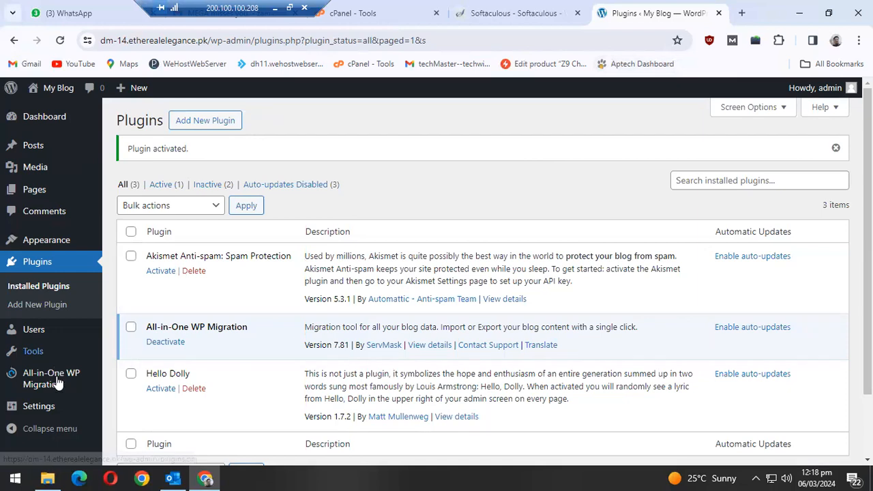
Step: Open All-in-One WP Migration > Schedules and try to enable the backup scheduler
{"action": "mouse_move", "coordinate": [71, 381]}
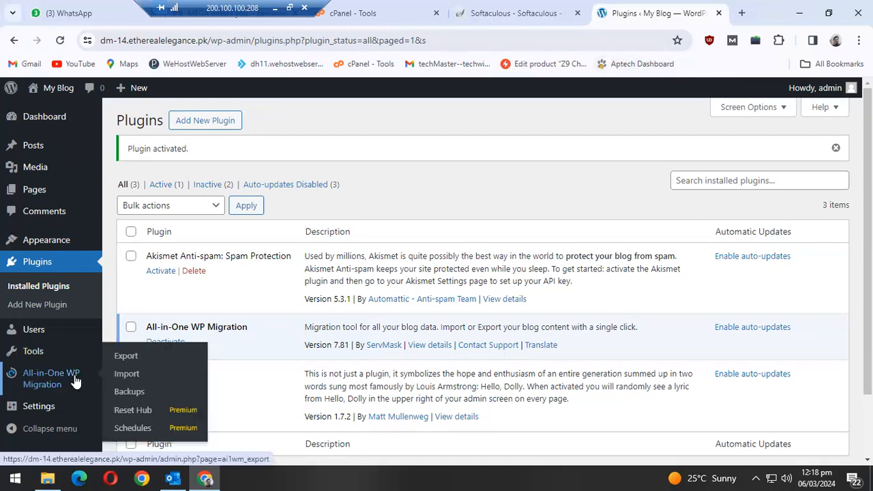
{"action": "left_click", "coordinate": [151, 427]}
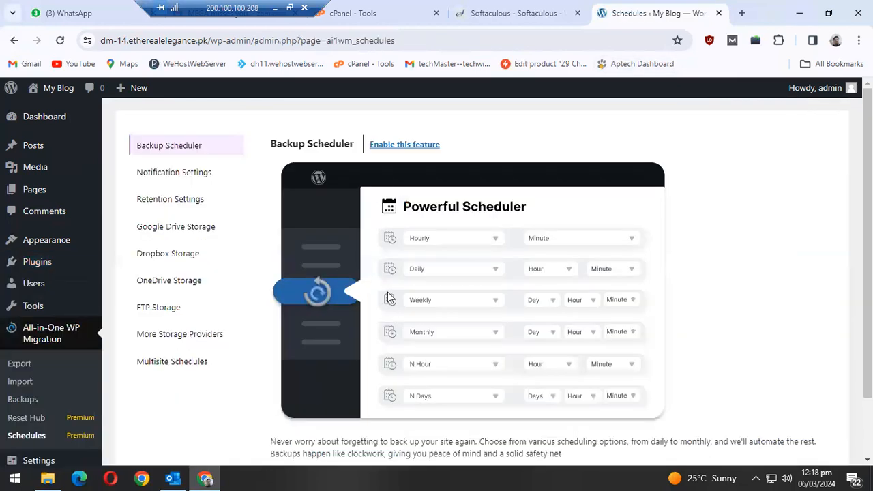
{"action": "scroll", "coordinate": [395, 309], "scroll_direction": "down", "scroll_amount": 2}
{"action": "scroll", "coordinate": [394, 310], "scroll_direction": "up", "scroll_amount": 2}
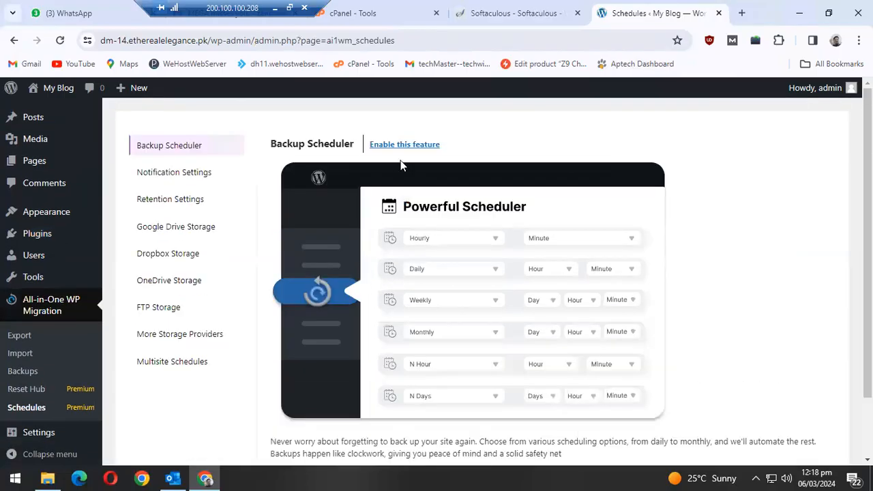
{"action": "left_click", "coordinate": [382, 225]}
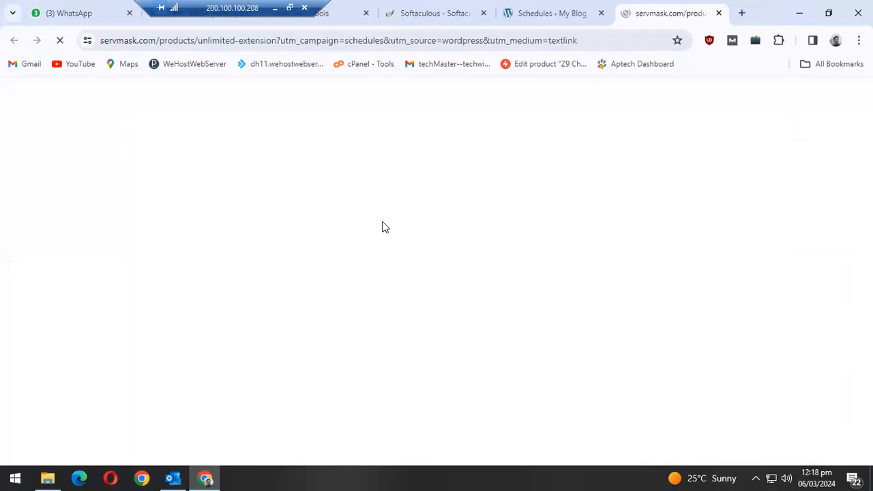
Step: Pick the yearly Unlimited Extension license on the purchase page, then return to the Schedules tab
{"action": "scroll", "coordinate": [343, 286], "scroll_direction": "down", "scroll_amount": 3}
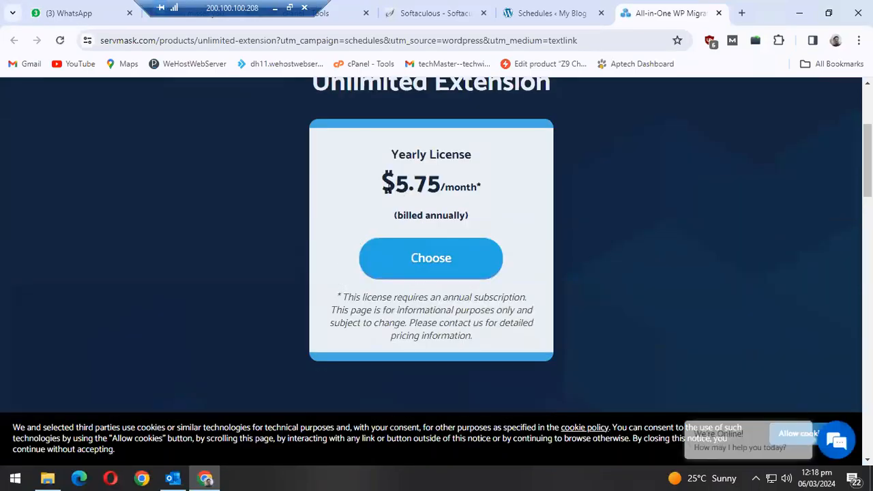
{"action": "left_click", "coordinate": [429, 271]}
{"action": "scroll", "coordinate": [343, 304], "scroll_direction": "down", "scroll_amount": 4}
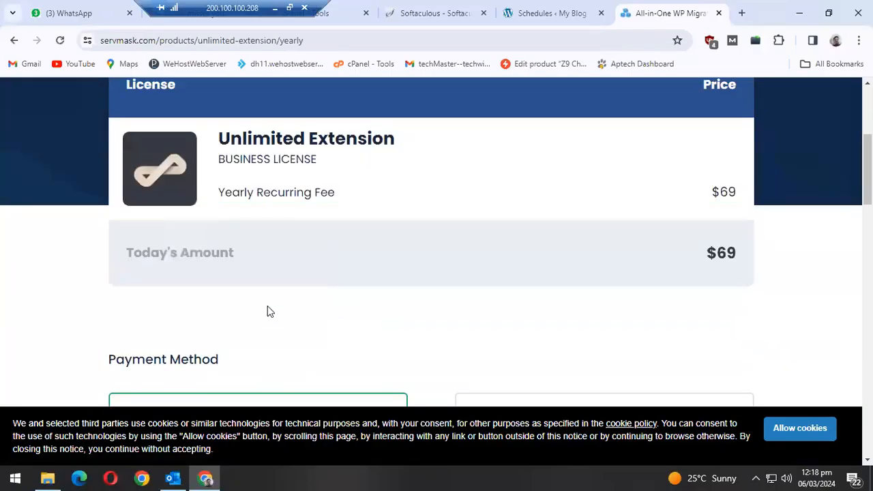
{"action": "scroll", "coordinate": [679, 271], "scroll_direction": "down", "scroll_amount": 2}
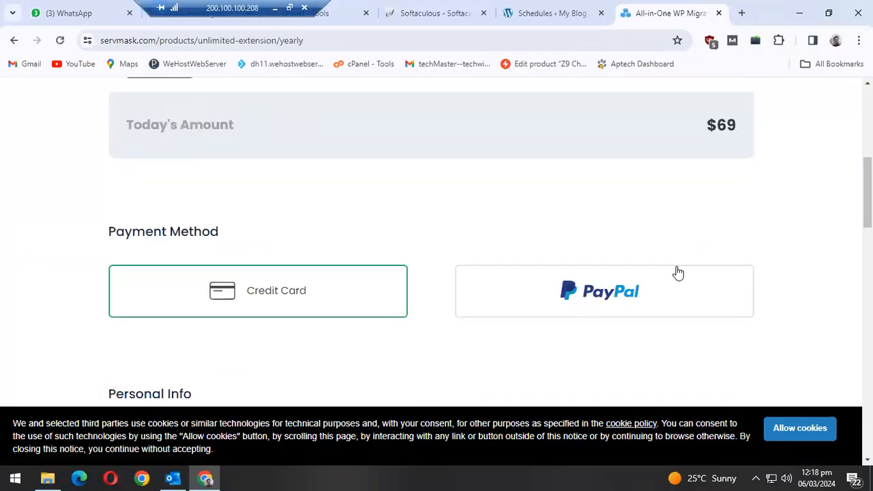
{"action": "scroll", "coordinate": [546, 260], "scroll_direction": "down", "scroll_amount": 3}
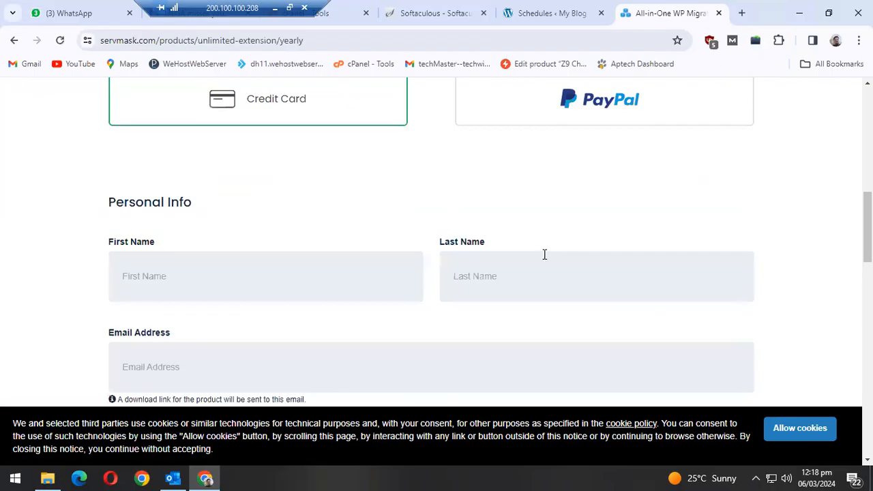
{"action": "scroll", "coordinate": [544, 254], "scroll_direction": "up", "scroll_amount": 10}
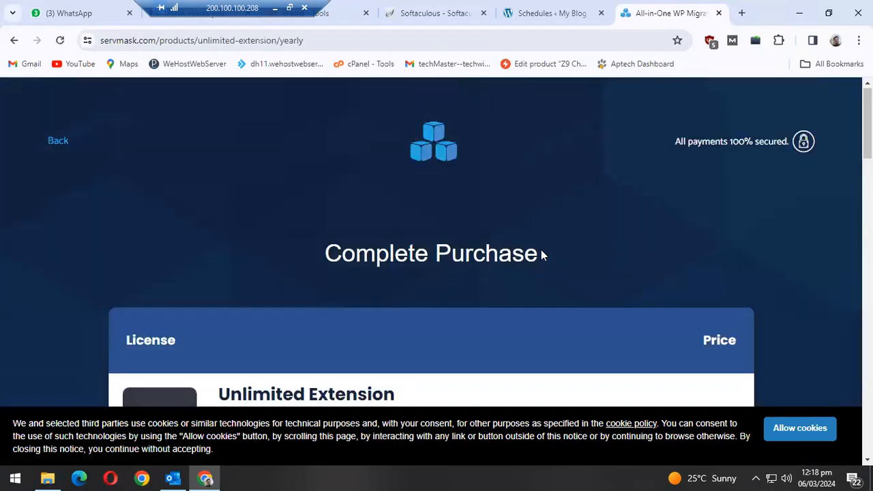
{"action": "scroll", "coordinate": [481, 279], "scroll_direction": "down", "scroll_amount": 15}
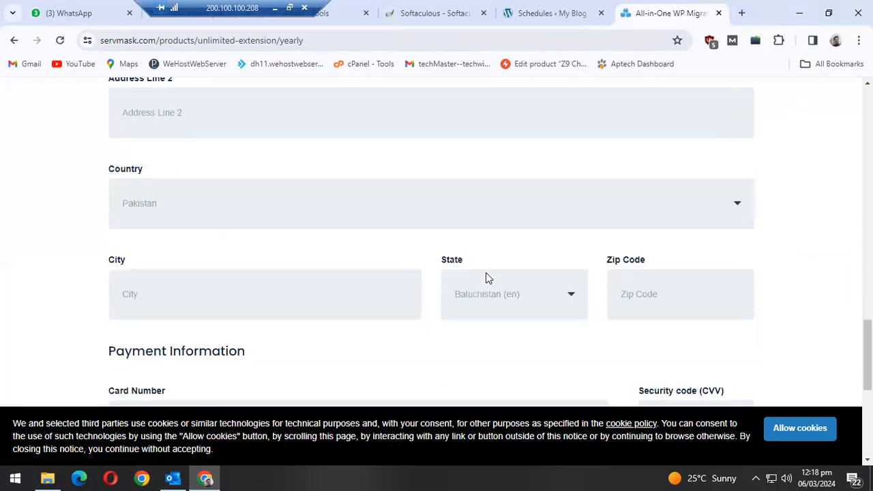
{"action": "scroll", "coordinate": [486, 278], "scroll_direction": "down", "scroll_amount": 5}
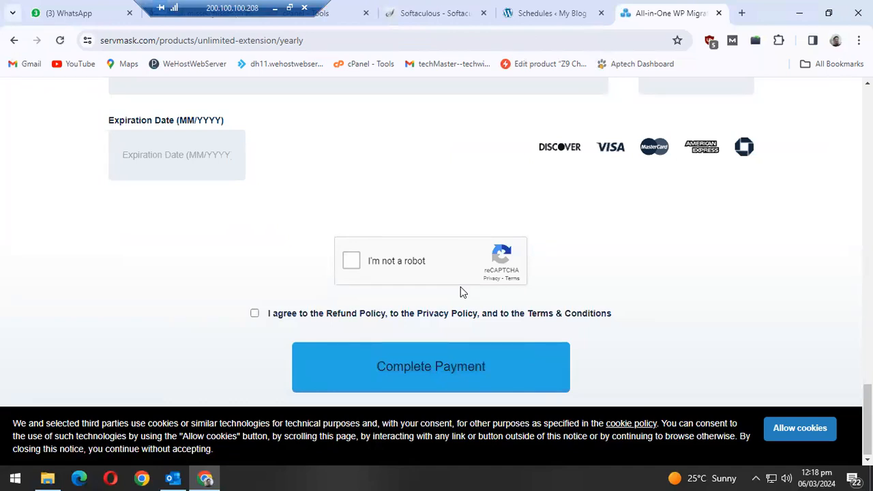
{"action": "left_click", "coordinate": [537, 8]}
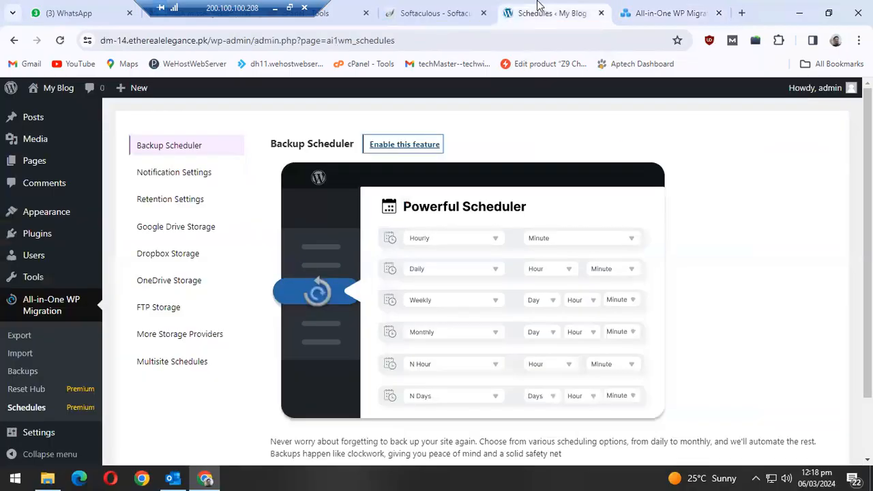
Step: Open the Import Site page, then open Add New Plugin in a separate tab and reorder the tabs
{"action": "left_click", "coordinate": [17, 357]}
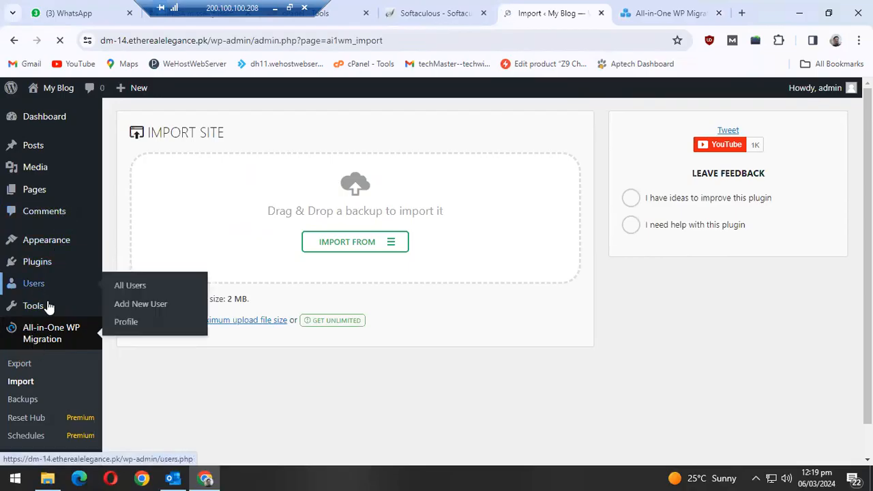
{"action": "scroll", "coordinate": [48, 307], "scroll_direction": "down", "scroll_amount": 2}
{"action": "mouse_move", "coordinate": [50, 231]}
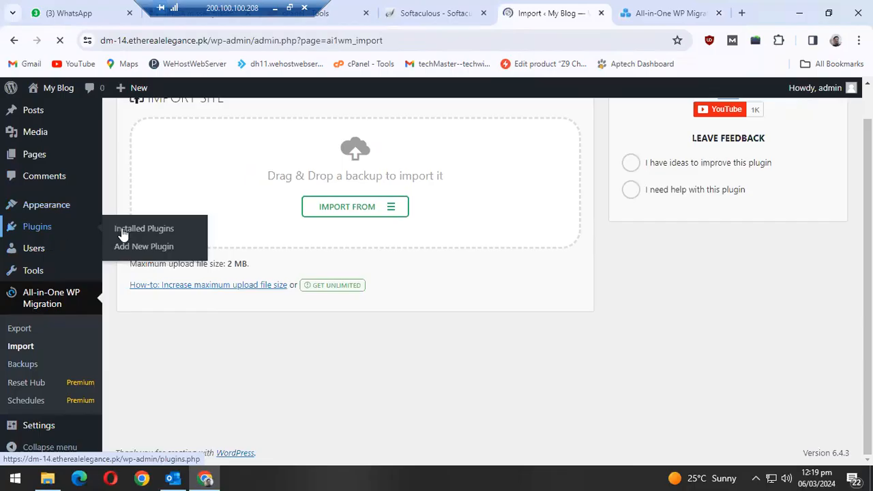
{"action": "middle_click", "coordinate": [123, 245]}
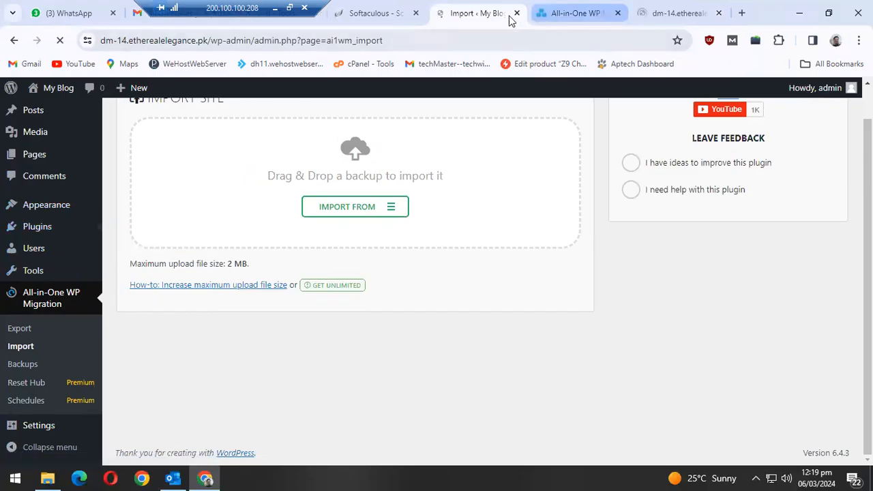
{"action": "left_click", "coordinate": [649, 5]}
{"action": "left_click_drag", "start_coordinate": [542, 5], "coordinate": [652, 5]}
{"action": "key", "text": "ctrl+Page_Up"}
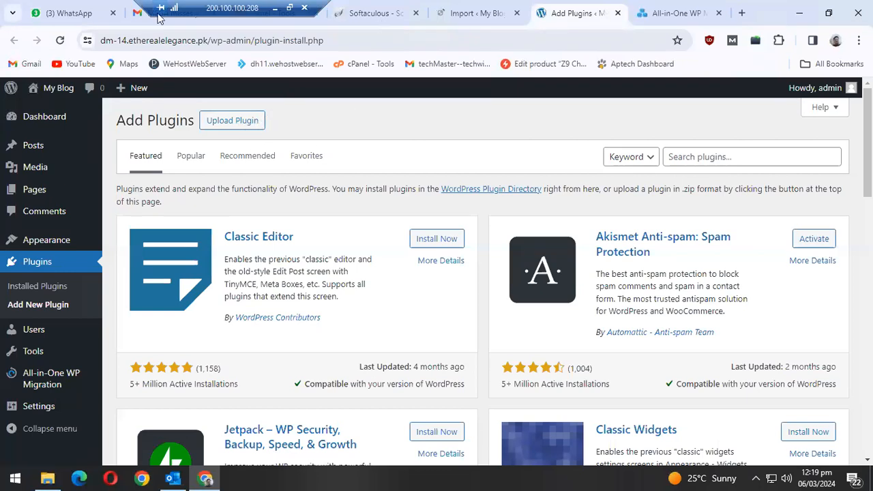
Step: Upload the all-in-one-wp-migration Unlimited Extension zip from the Downloads folder
{"action": "left_click", "coordinate": [249, 127]}
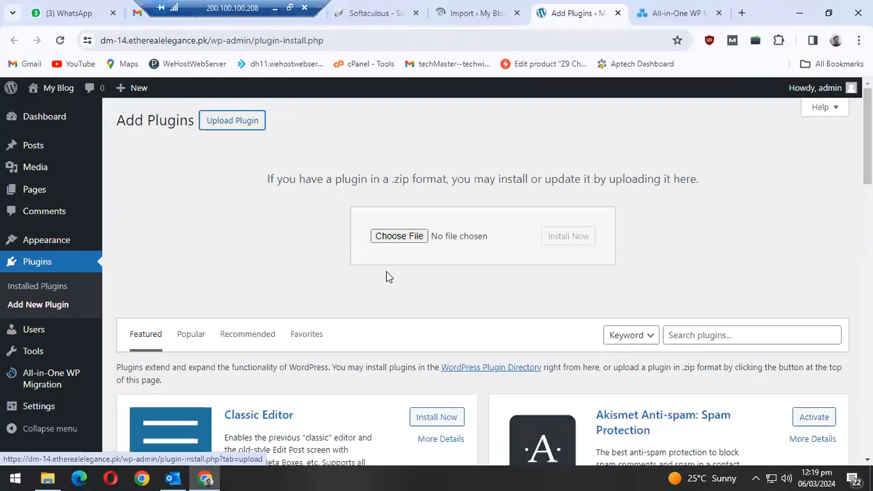
{"action": "left_click", "coordinate": [392, 236]}
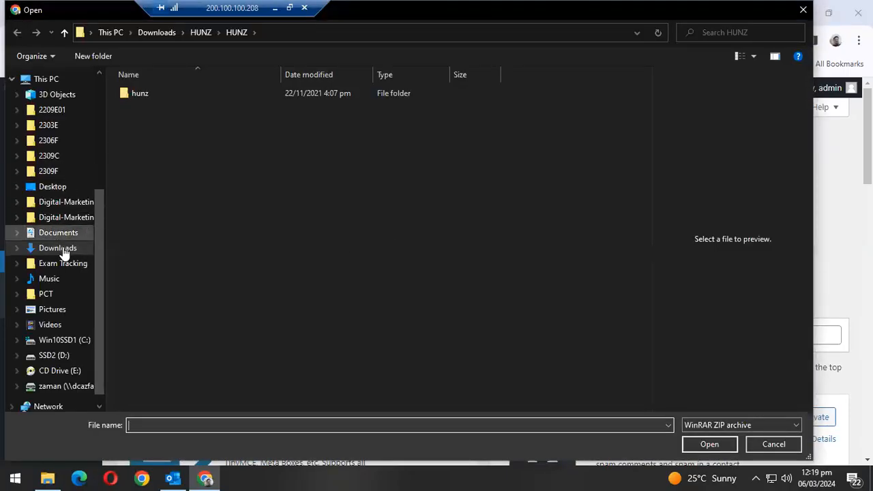
{"action": "left_click", "coordinate": [62, 251]}
{"action": "scroll", "coordinate": [253, 182], "scroll_direction": "up", "scroll_amount": 10}
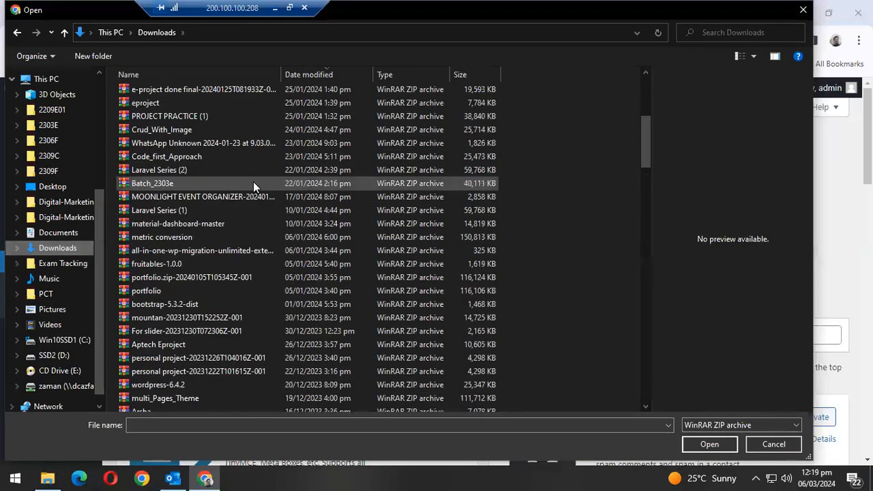
{"action": "scroll", "coordinate": [253, 182], "scroll_direction": "up", "scroll_amount": 6}
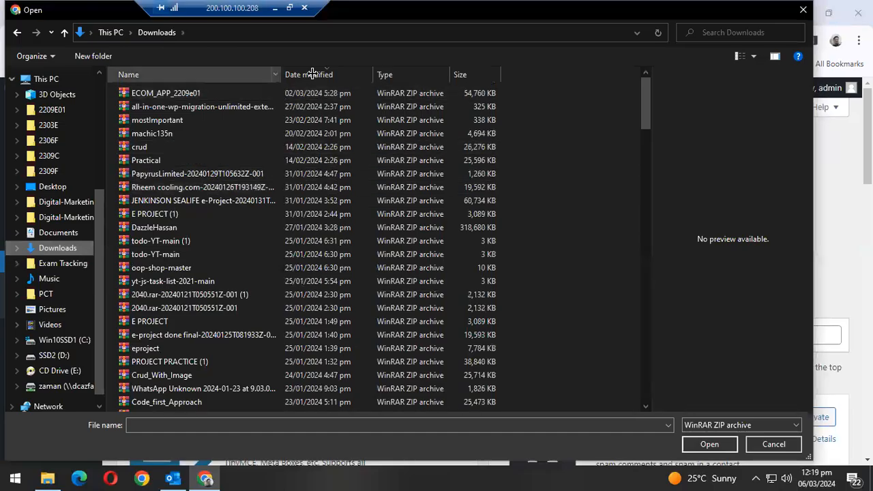
{"action": "left_click_drag", "start_coordinate": [312, 74], "coordinate": [347, 73]}
{"action": "double_click", "coordinate": [307, 105]}
Step: Install and activate Unlimited Extension 2.54, then switch to the Import Site tab
{"action": "left_click", "coordinate": [552, 235]}
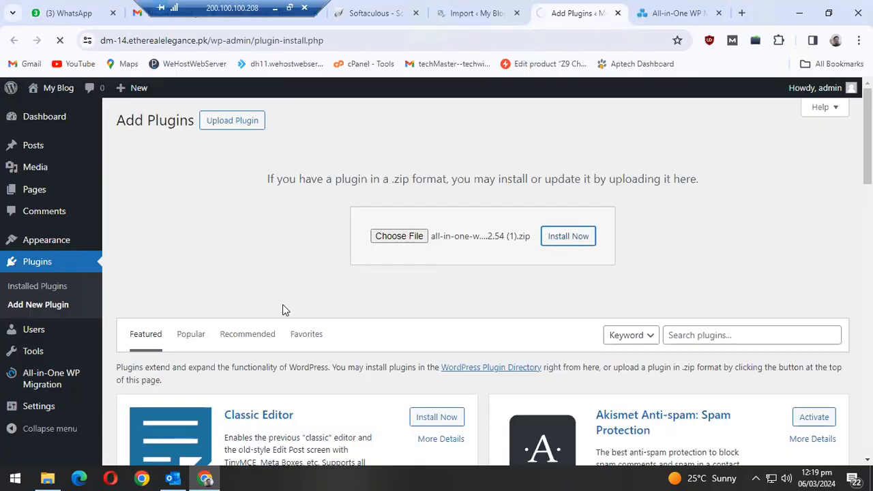
{"action": "left_click", "coordinate": [481, 13]}
{"action": "left_click", "coordinate": [578, 12]}
{"action": "left_click", "coordinate": [150, 230]}
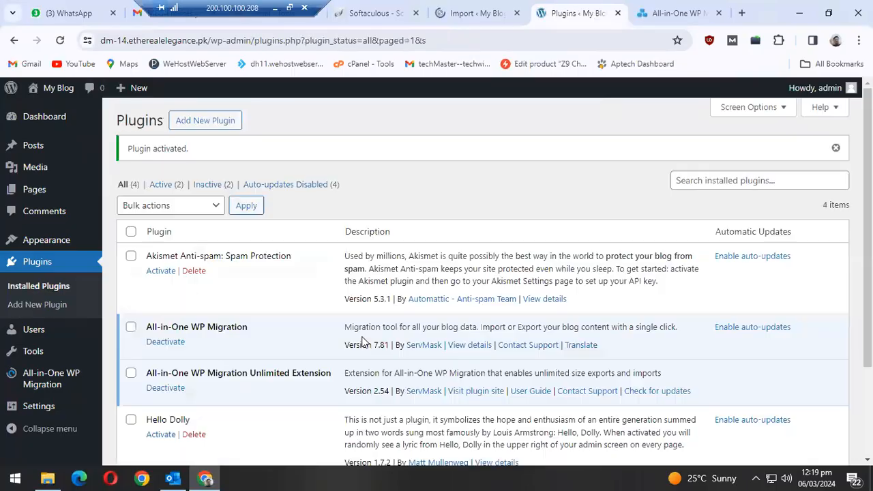
{"action": "left_click", "coordinate": [478, 12]}
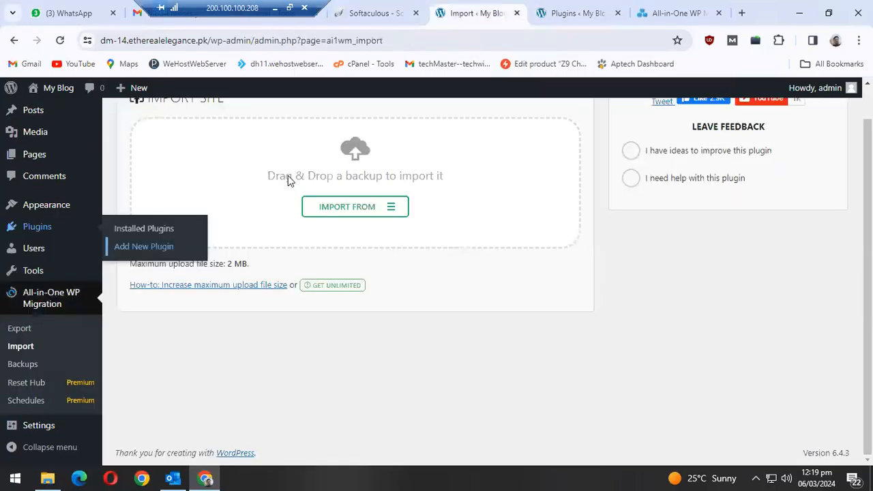
Step: Reload the Import page to show an Unlimited upload size, then open and cancel Import From File
{"action": "key", "text": "F5"}
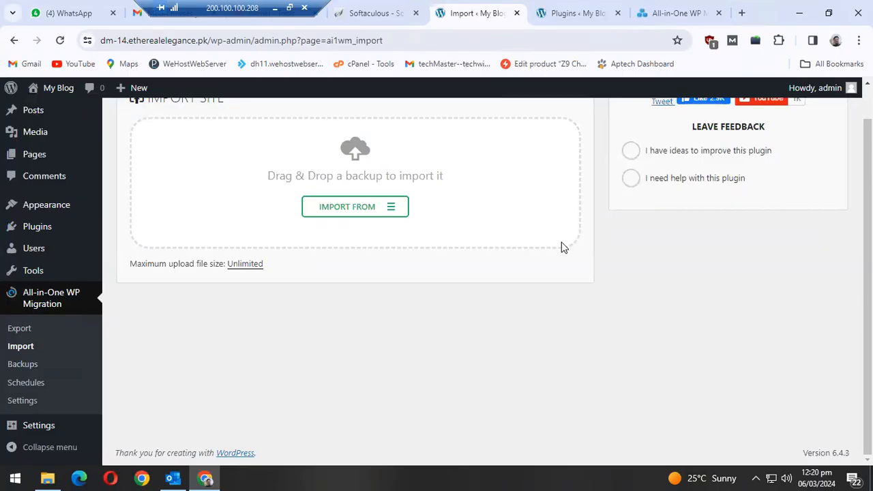
{"action": "left_click", "coordinate": [377, 219]}
{"action": "left_click", "coordinate": [361, 232]}
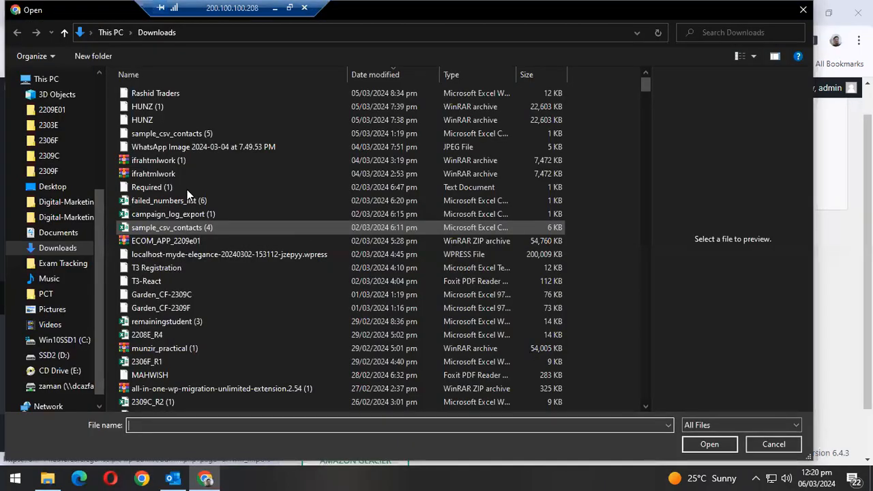
{"action": "left_click", "coordinate": [802, 13]}
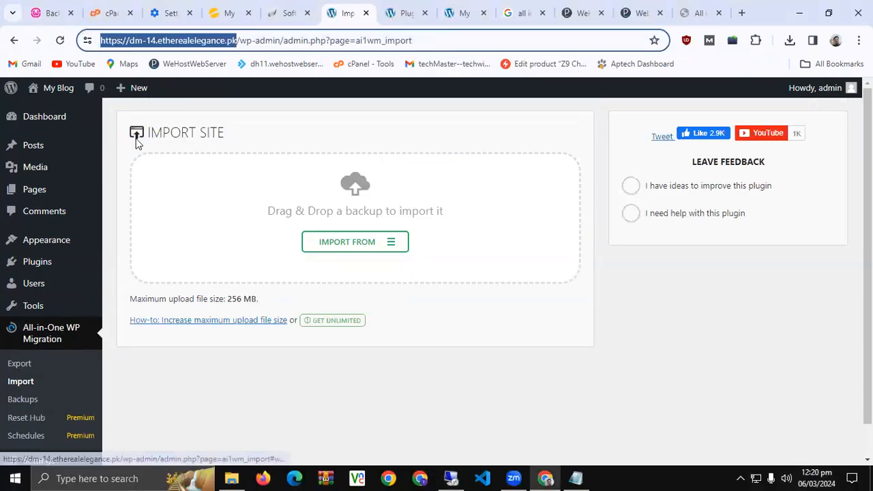
Step: Copy the localhost-dm-14 .wpress backup from local Downloads onto the remote machine's desktop
{"action": "left_click", "coordinate": [871, 480]}
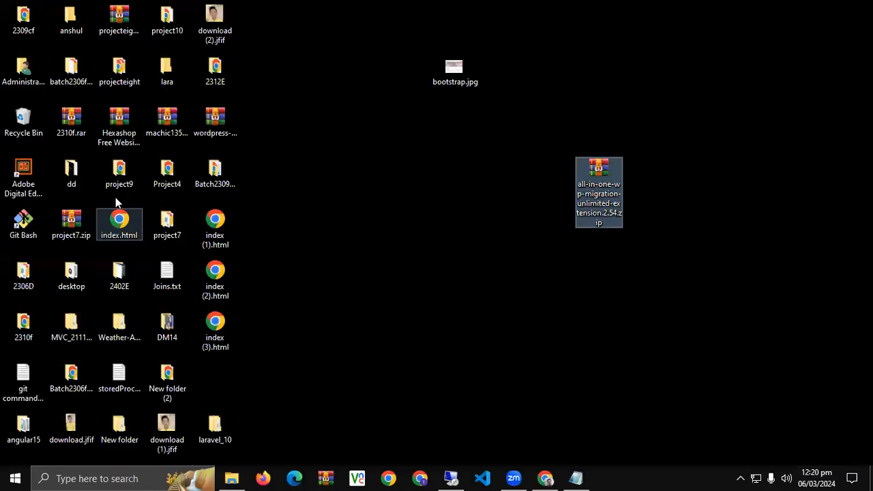
{"action": "left_click", "coordinate": [326, 158]}
{"action": "key", "text": "super+e"}
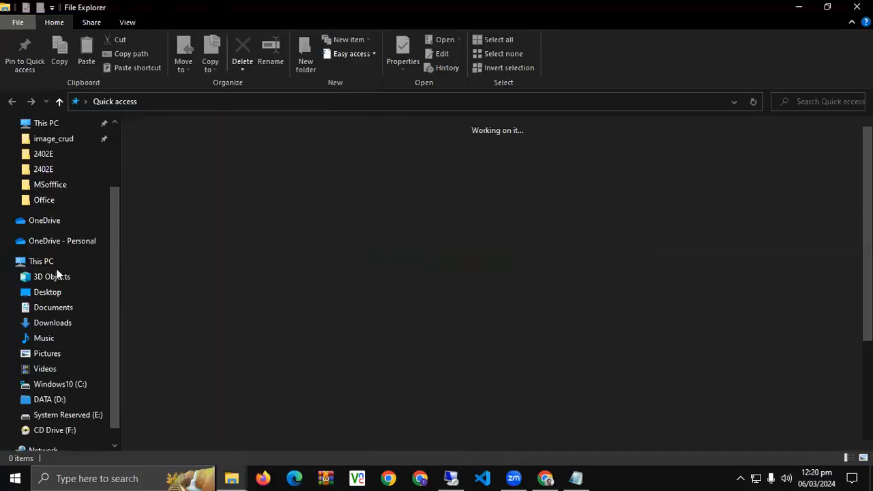
{"action": "left_click", "coordinate": [55, 322]}
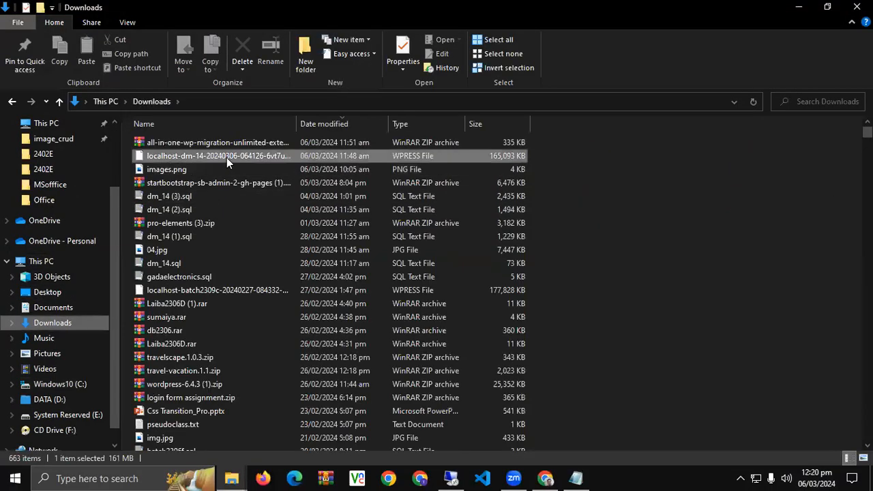
{"action": "left_click", "coordinate": [450, 478]}
{"action": "left_click", "coordinate": [871, 478]}
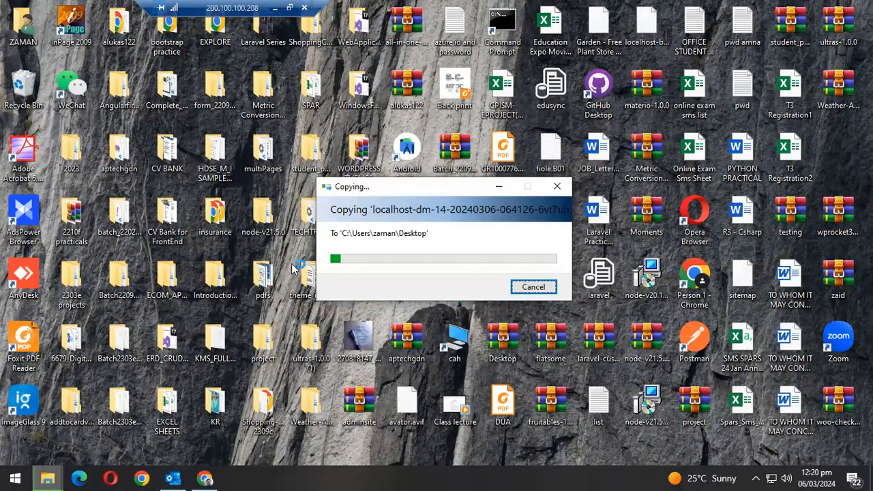
{"action": "left_click", "coordinate": [272, 8]}
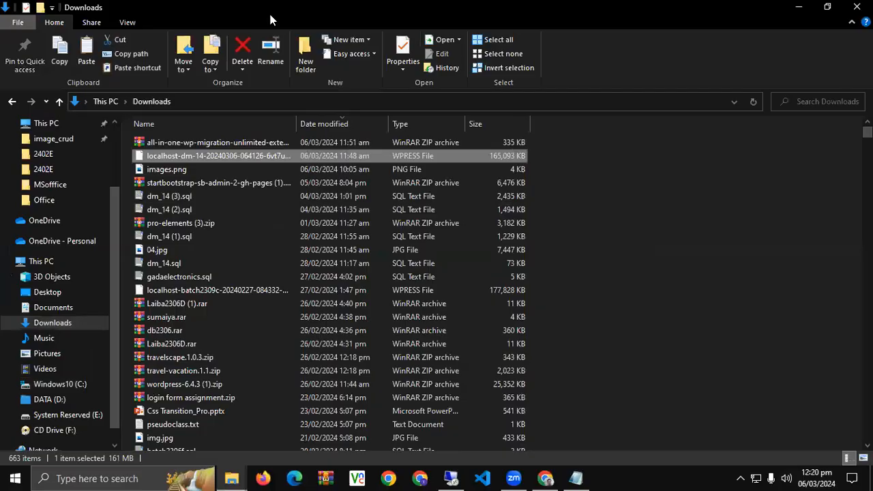
{"action": "left_click", "coordinate": [548, 478]}
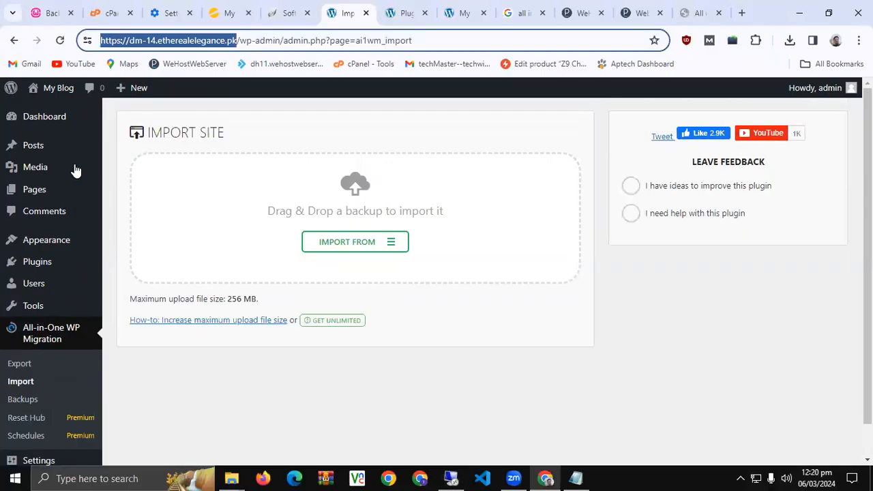
Step: Log out of cPanel from its account menu
{"action": "left_click", "coordinate": [119, 13]}
{"action": "left_click", "coordinate": [831, 97]}
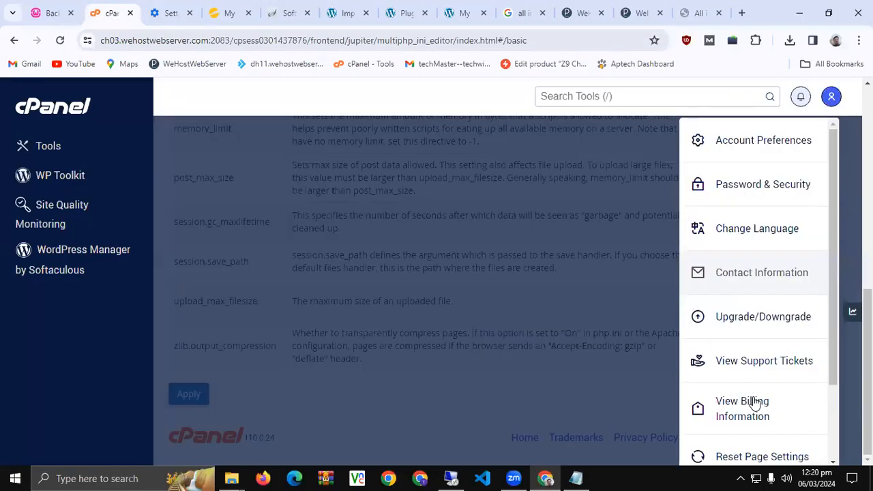
{"action": "scroll", "coordinate": [753, 403], "scroll_direction": "down", "scroll_amount": 3}
{"action": "left_click", "coordinate": [558, 383]}
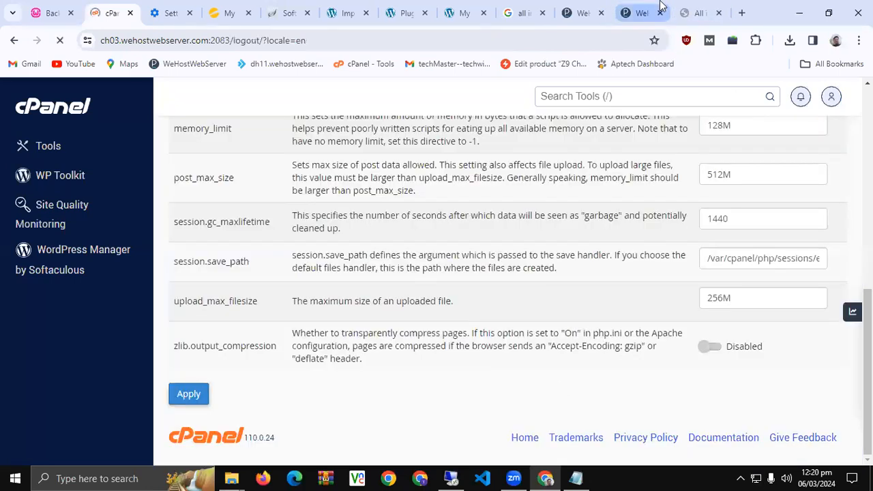
{"action": "left_click", "coordinate": [580, 13]}
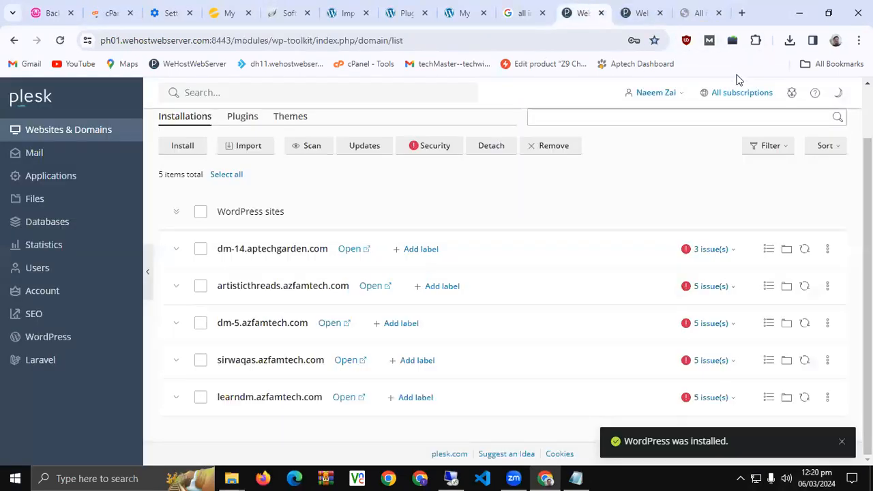
Step: Log out of Plesk from the account menu on the Websites & Domains page
{"action": "left_click", "coordinate": [641, 13]}
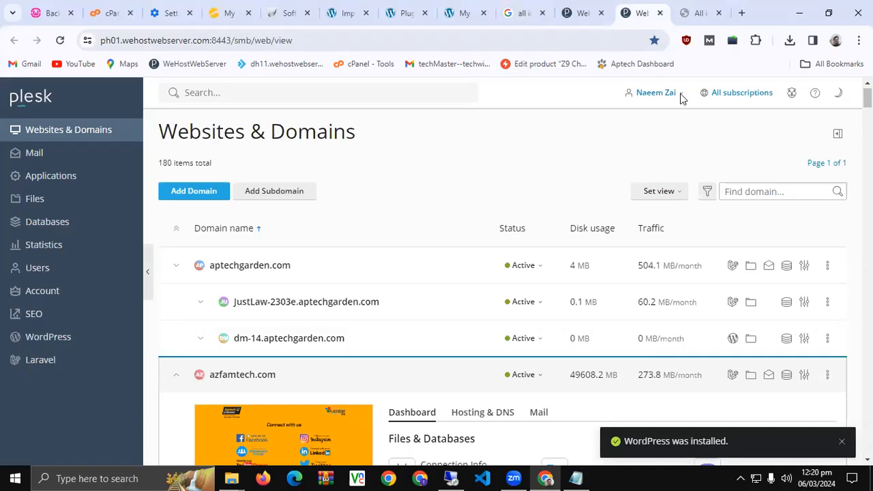
{"action": "left_click", "coordinate": [645, 95]}
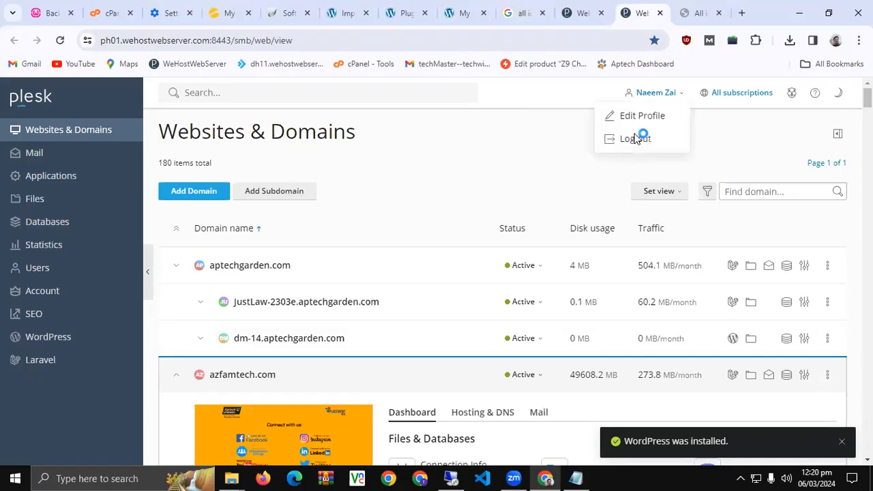
{"action": "left_click", "coordinate": [636, 140]}
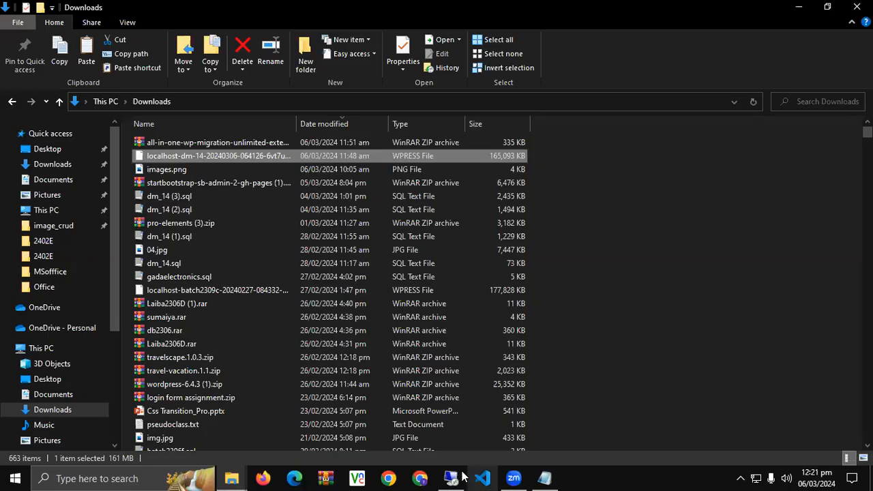
Step: In the remote Chrome, import the localhost-dm-14 .wpress file from the Desktop via Import From > File
{"action": "left_click", "coordinate": [457, 479]}
{"action": "left_click", "coordinate": [204, 478]}
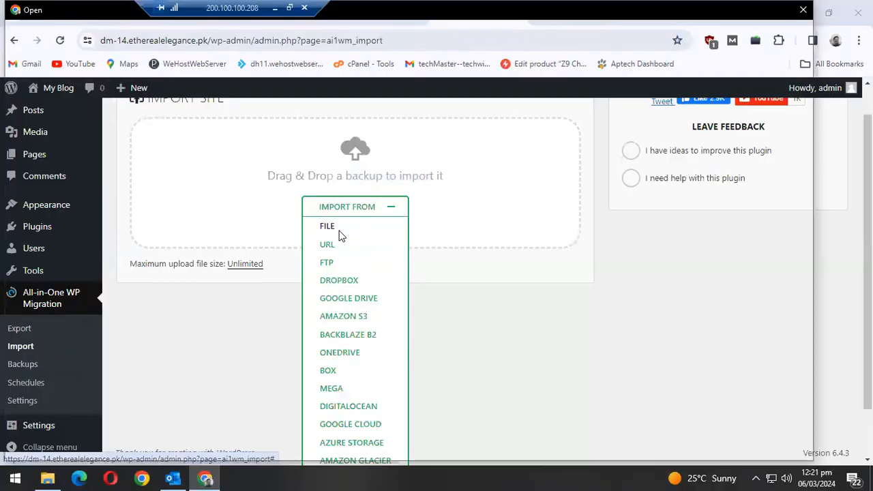
{"action": "left_click", "coordinate": [340, 232]}
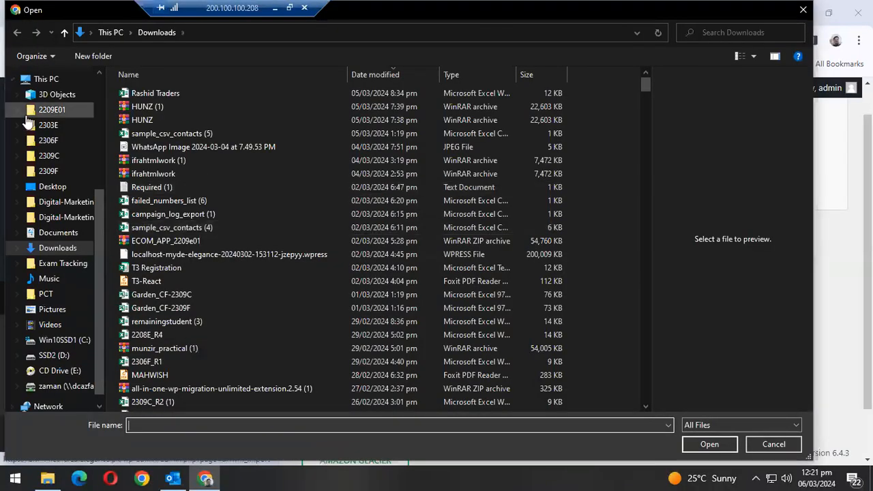
{"action": "left_click", "coordinate": [52, 186]}
{"action": "double_click", "coordinate": [181, 93]}
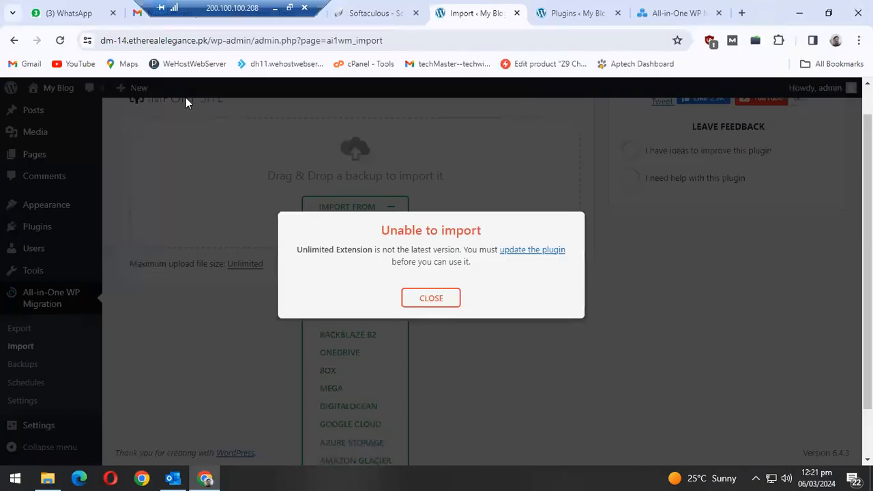
Step: Dismiss the import error, deactivate the Unlimited Extension in Installed Plugins, and copy its name
{"action": "left_click", "coordinate": [453, 298]}
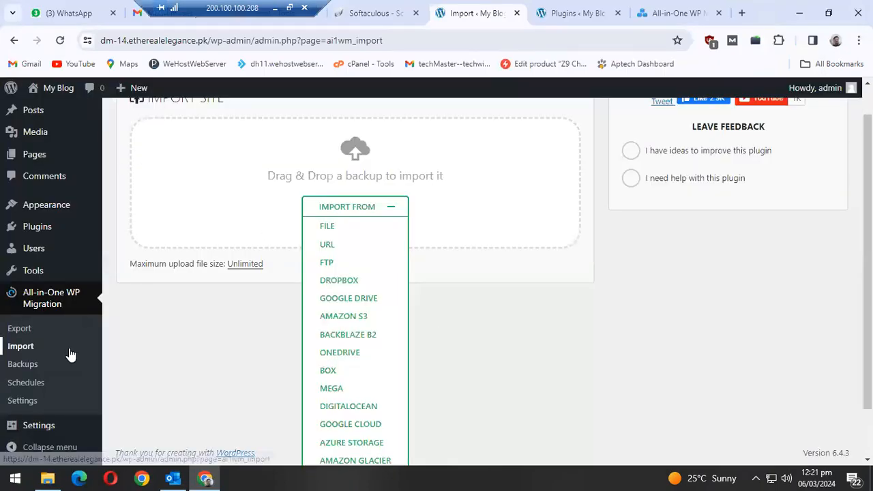
{"action": "scroll", "coordinate": [71, 236], "scroll_direction": "down", "scroll_amount": 1}
{"action": "mouse_move", "coordinate": [60, 169]}
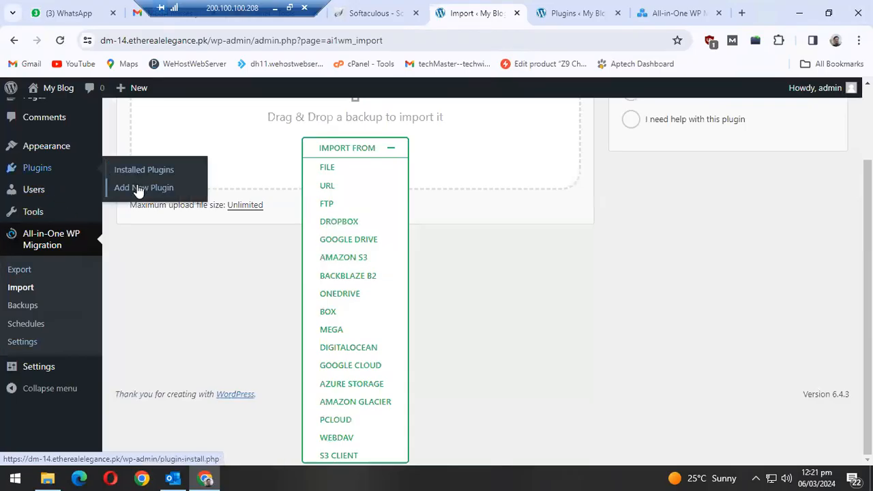
{"action": "left_click", "coordinate": [145, 172]}
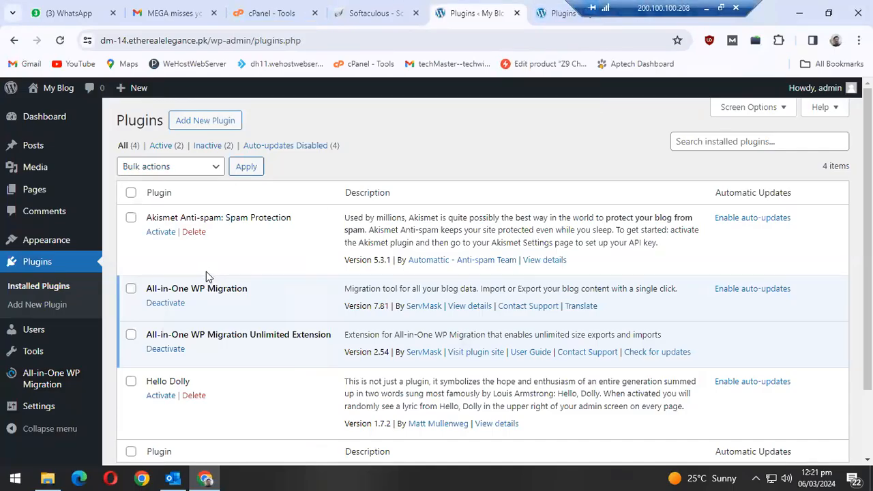
{"action": "left_click", "coordinate": [169, 351]}
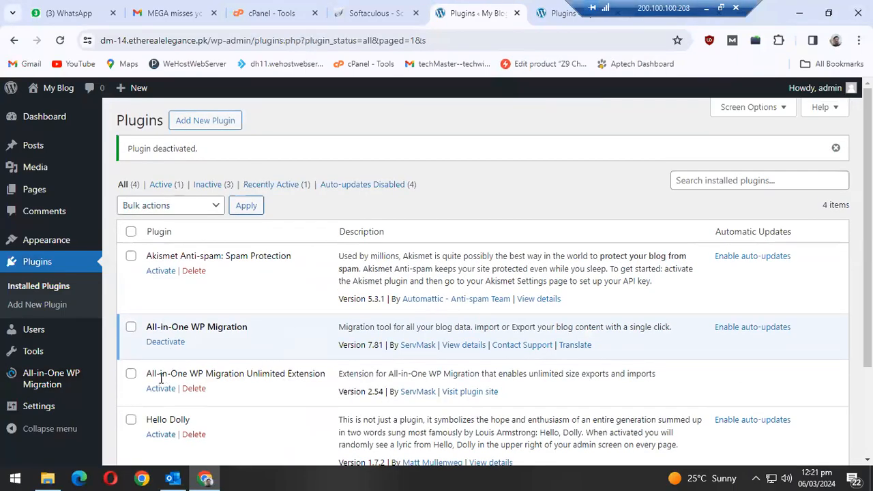
{"action": "left_click_drag", "start_coordinate": [148, 377], "coordinate": [327, 384]}
{"action": "key", "text": "ctrl+c"}
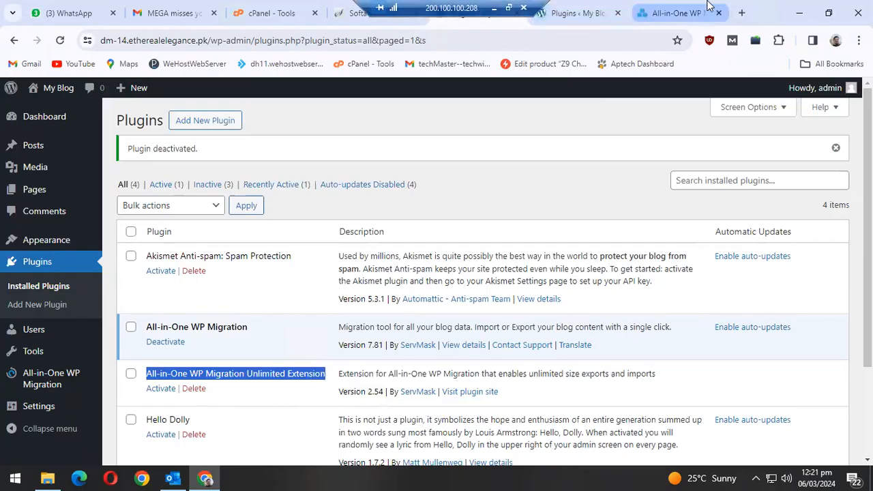
Step: Search Google for the latest version of the All-in-One WP Migration Unlimited Extension
{"action": "left_click", "coordinate": [656, 12]}
{"action": "left_click", "coordinate": [628, 40]}
{"action": "key", "text": "ctrl+v"}
{"action": "key", "text": "Return"}
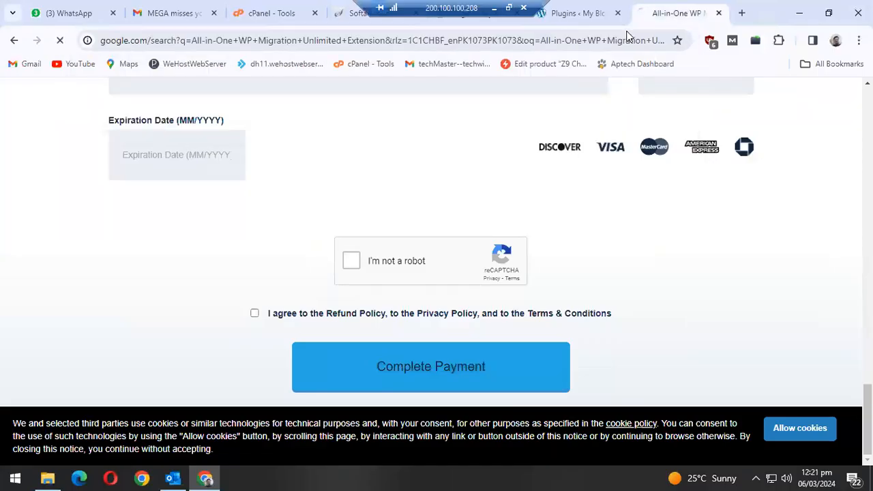
{"action": "left_click", "coordinate": [320, 108]}
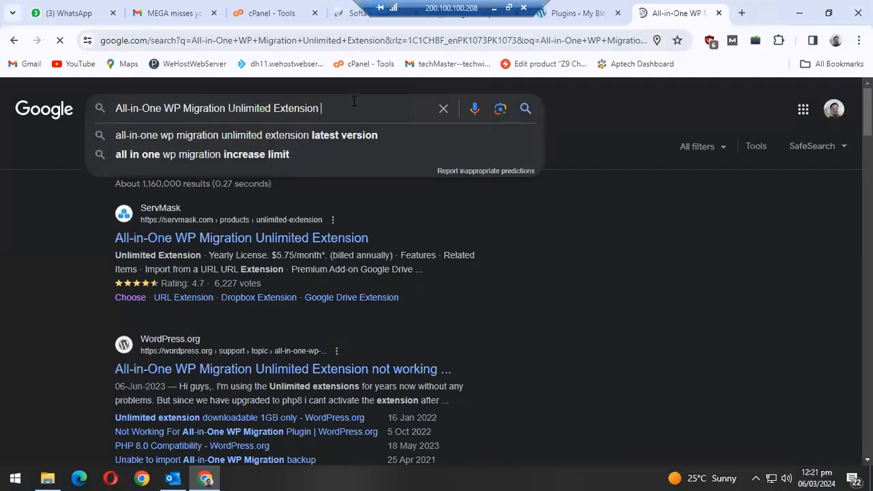
{"action": "left_click", "coordinate": [321, 135]}
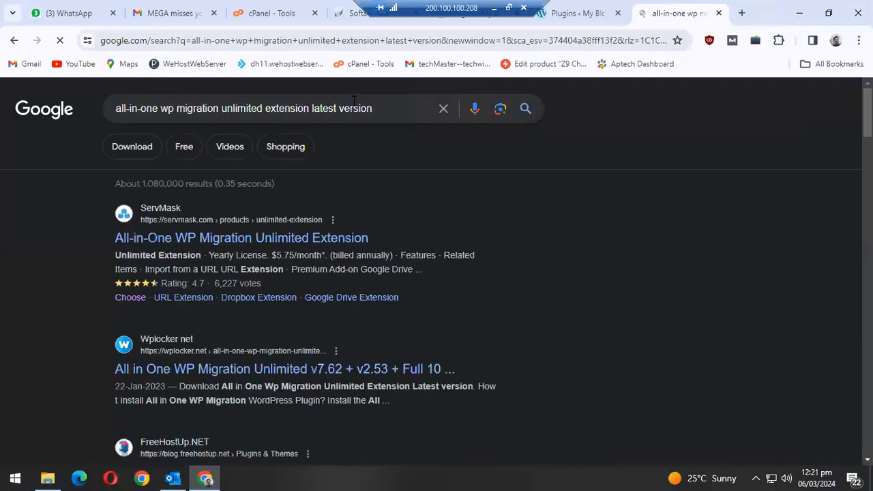
{"action": "scroll", "coordinate": [270, 197], "scroll_direction": "down", "scroll_amount": 10}
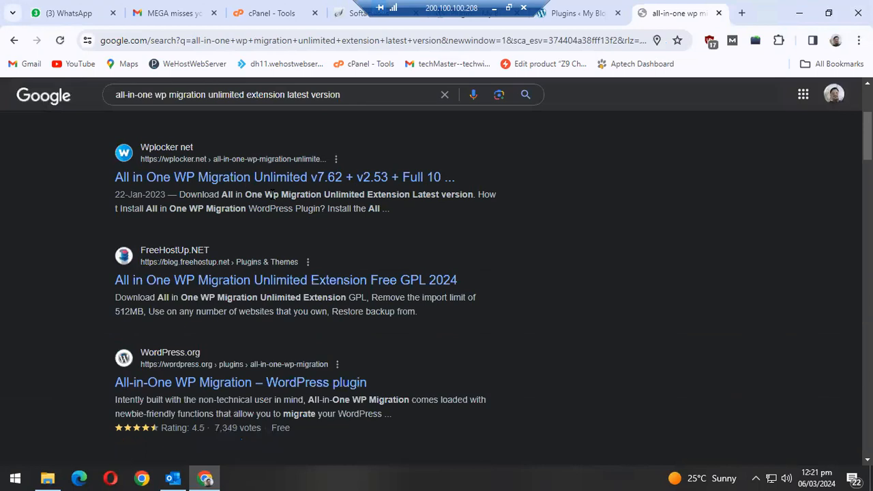
{"action": "scroll", "coordinate": [273, 197], "scroll_direction": "down", "scroll_amount": 4}
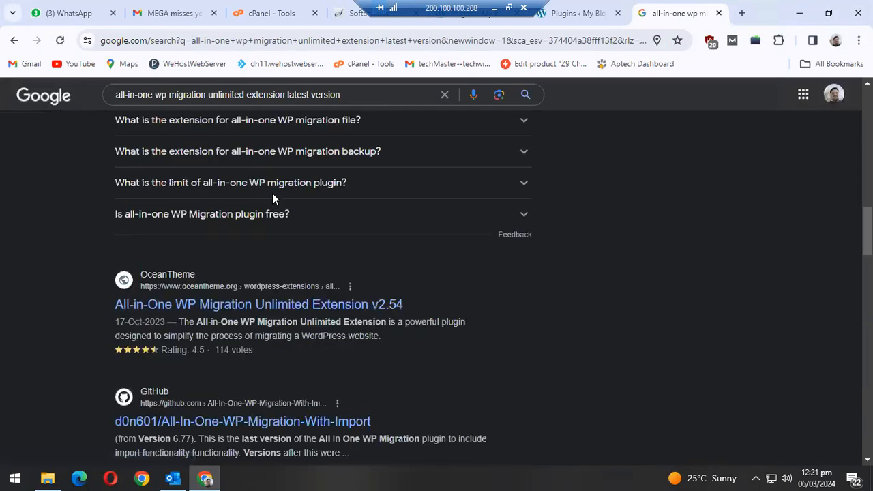
{"action": "scroll", "coordinate": [273, 171], "scroll_direction": "up", "scroll_amount": 2}
Step: Open and read the NullGrab download article, then return to cPanel Tools
{"action": "middle_click", "coordinate": [285, 143]}
{"action": "scroll", "coordinate": [257, 218], "scroll_direction": "down", "scroll_amount": 4}
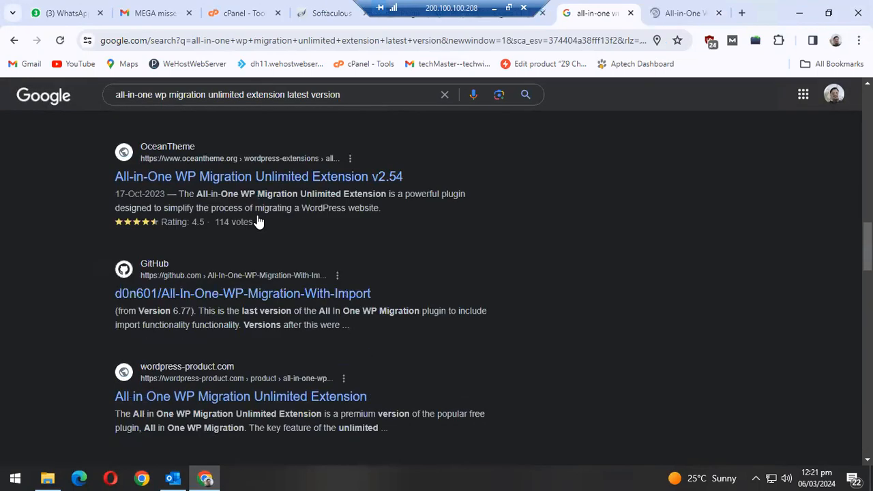
{"action": "left_click", "coordinate": [682, 13]}
{"action": "scroll", "coordinate": [295, 246], "scroll_direction": "down", "scroll_amount": 15}
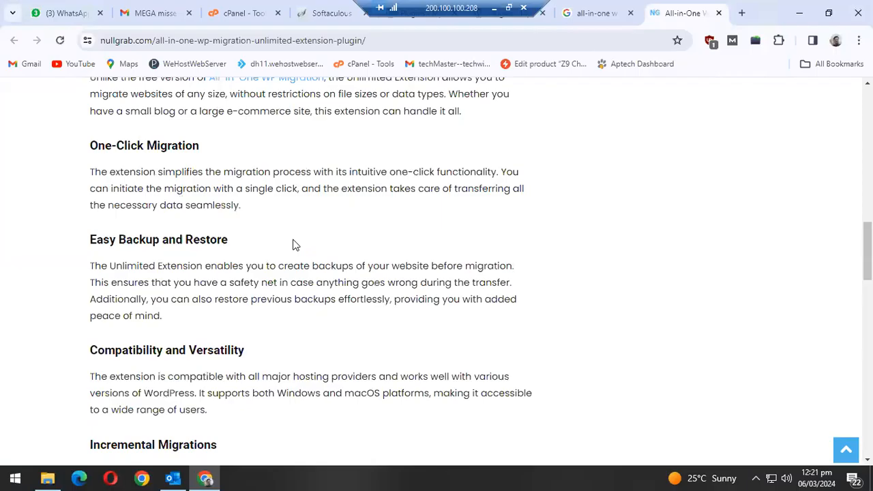
{"action": "scroll", "coordinate": [294, 245], "scroll_direction": "down", "scroll_amount": 9}
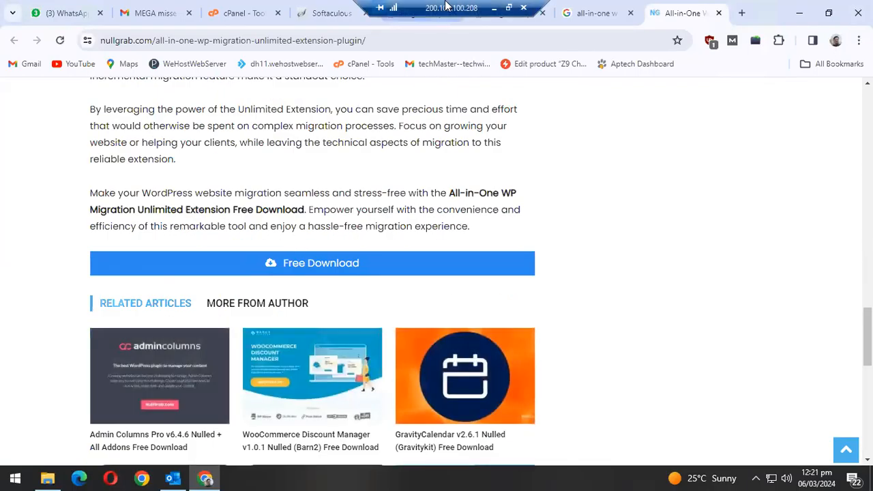
{"action": "left_click", "coordinate": [239, 13]}
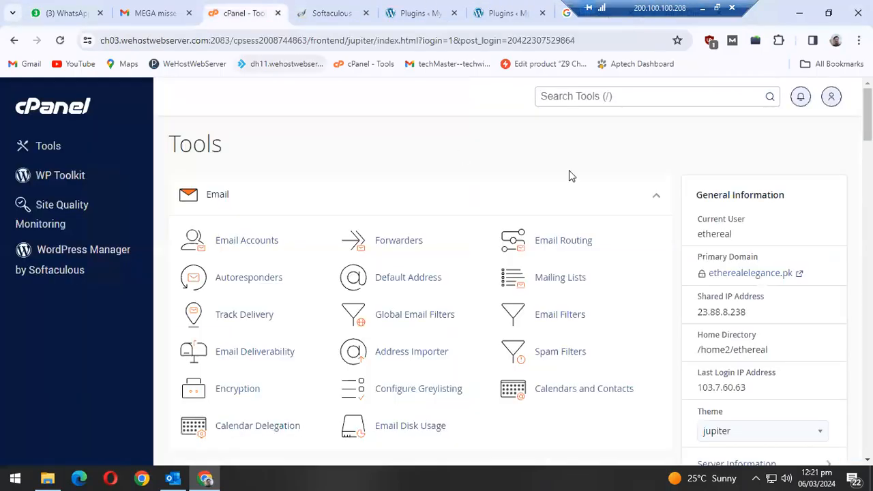
Step: Find MultiPHP INI Editor by searching 'ini', select dm-14.etherealelegance.pk, and apply its settings
{"action": "left_click", "coordinate": [623, 99]}
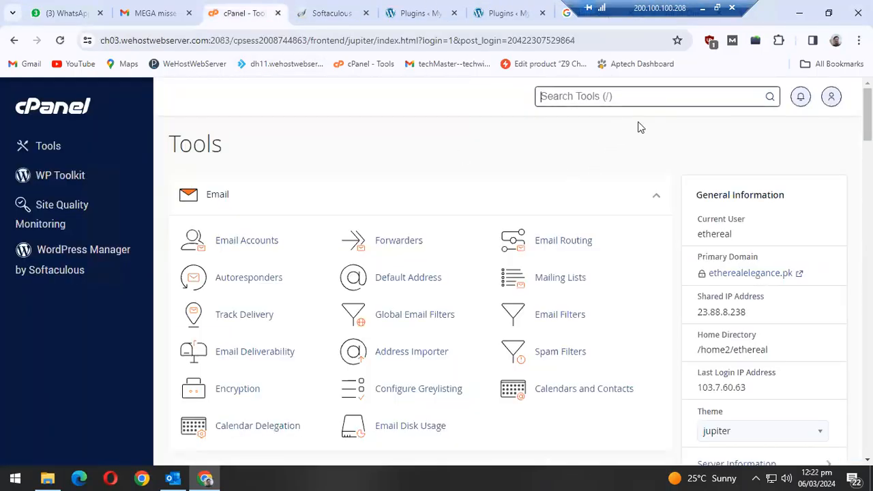
{"action": "type", "text": "ini"}
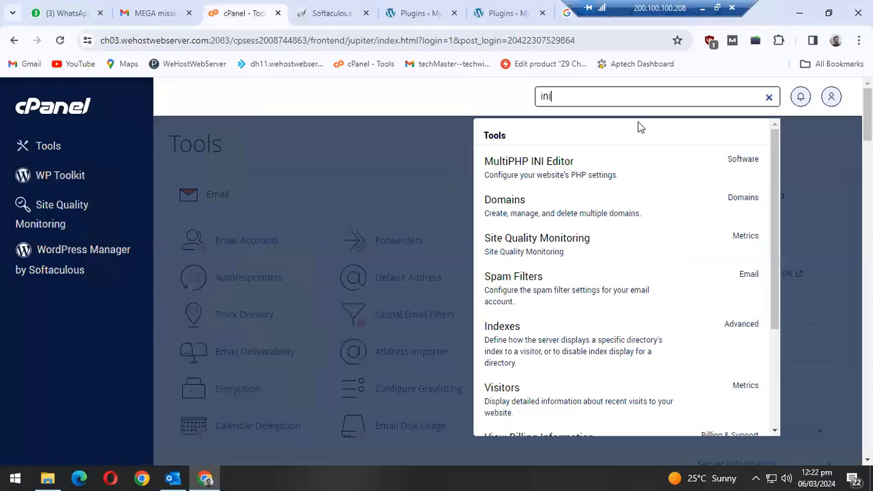
{"action": "left_click", "coordinate": [593, 179]}
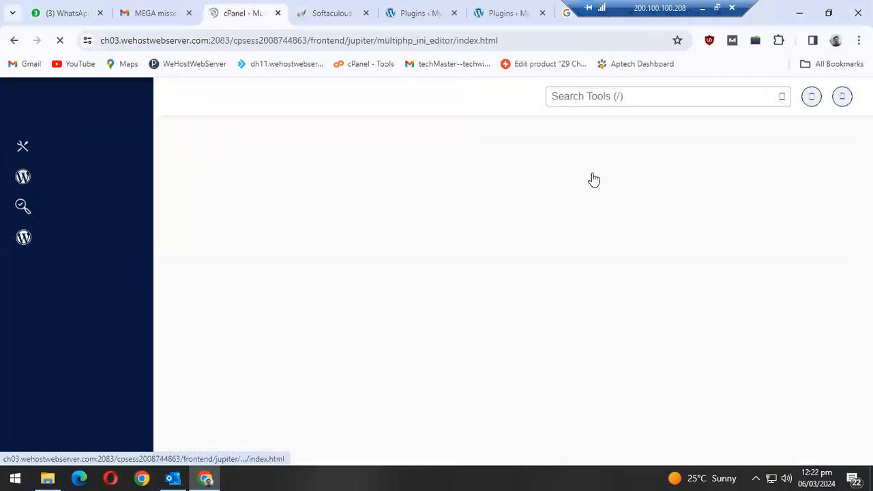
{"action": "left_click", "coordinate": [272, 333]}
{"action": "left_click", "coordinate": [286, 401]}
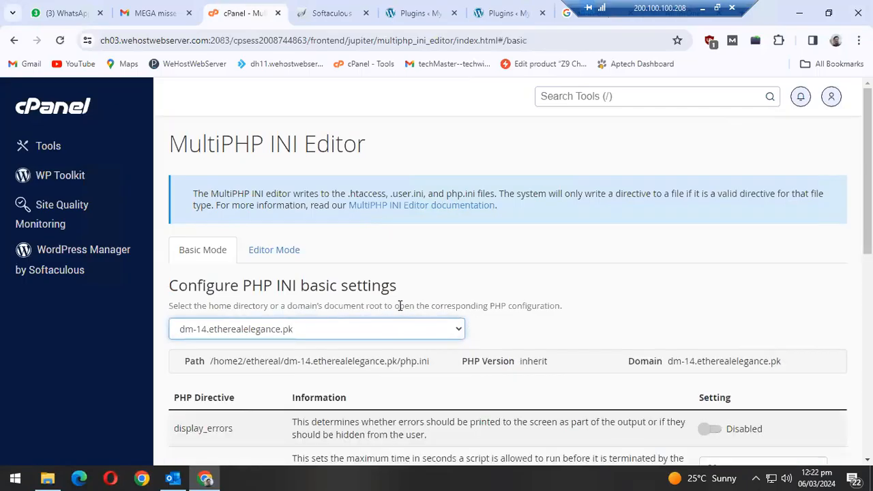
{"action": "scroll", "coordinate": [400, 306], "scroll_direction": "down", "scroll_amount": 5}
{"action": "scroll", "coordinate": [519, 340], "scroll_direction": "down", "scroll_amount": 2}
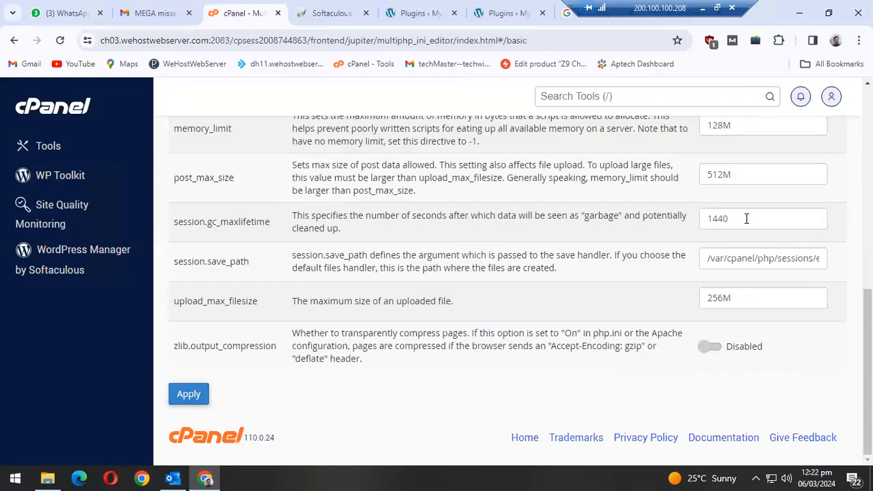
{"action": "left_click", "coordinate": [186, 394]}
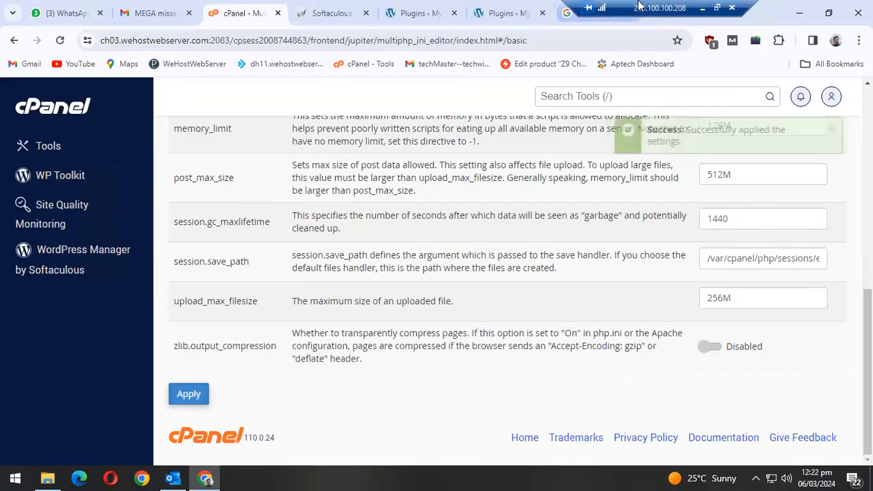
Step: Import the localhost-dm-14 .wpress file via All-in-One WP Migration > Import > File, reaching 100%
{"action": "left_click", "coordinate": [508, 13]}
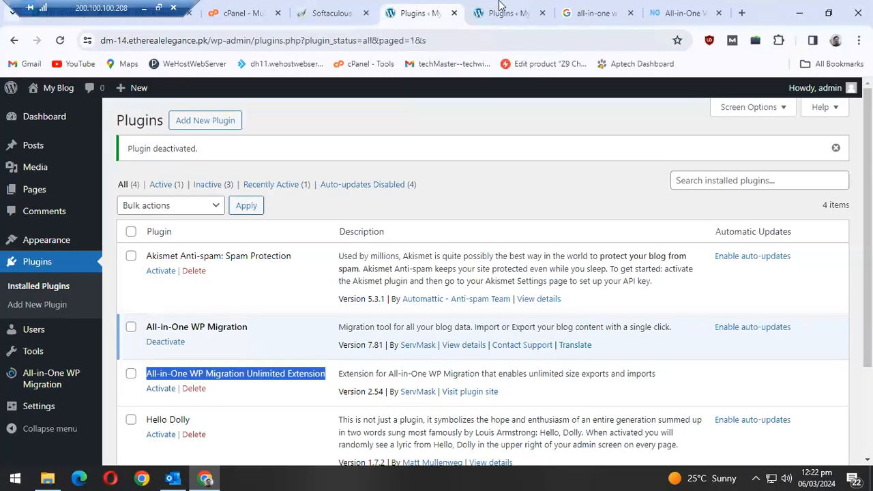
{"action": "mouse_move", "coordinate": [68, 380]}
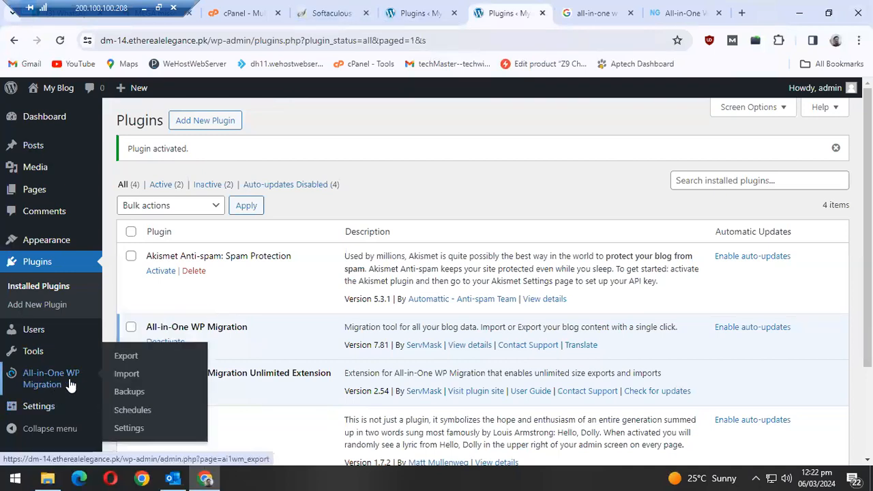
{"action": "left_click", "coordinate": [131, 376]}
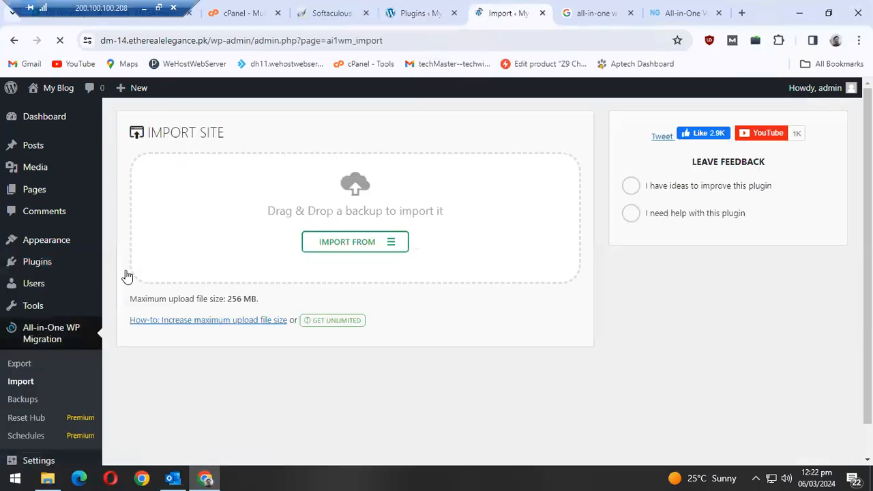
{"action": "left_click", "coordinate": [338, 243]}
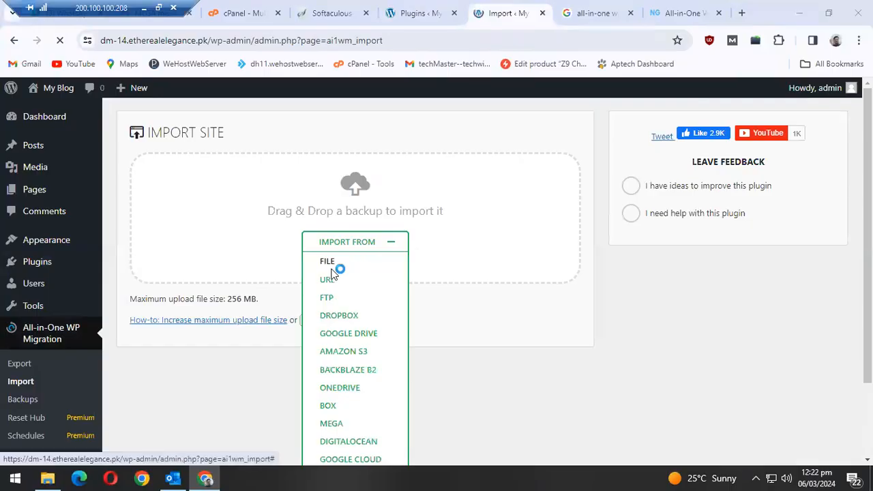
{"action": "left_click", "coordinate": [345, 262]}
{"action": "double_click", "coordinate": [180, 94]}
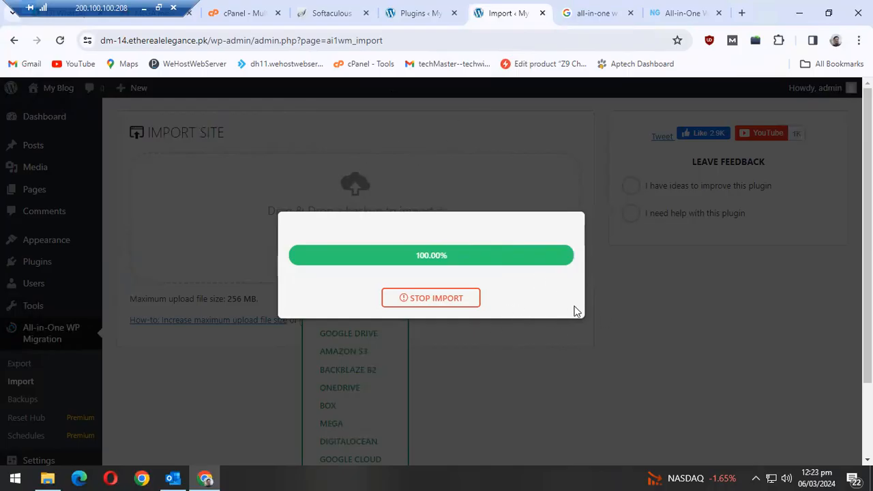
Step: Browse more Unlimited Extension search results, recheck the 100% import, then minimize the remote session
{"action": "left_click", "coordinate": [671, 17]}
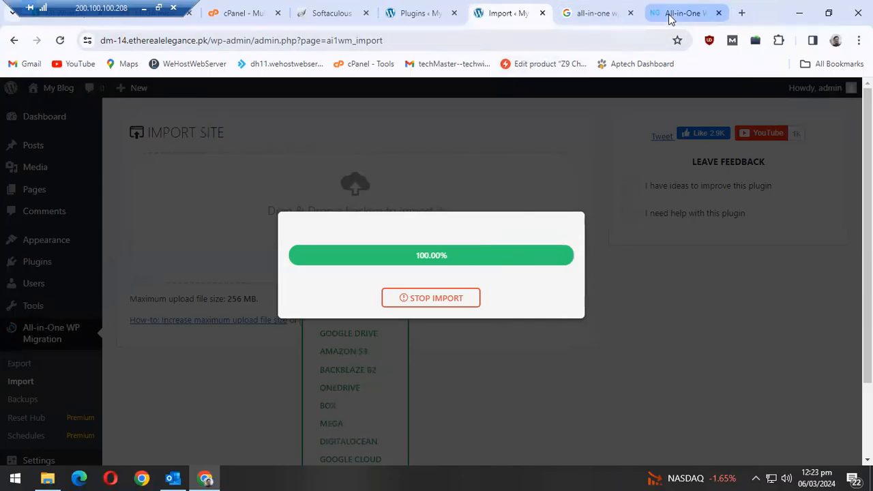
{"action": "left_click", "coordinate": [592, 8]}
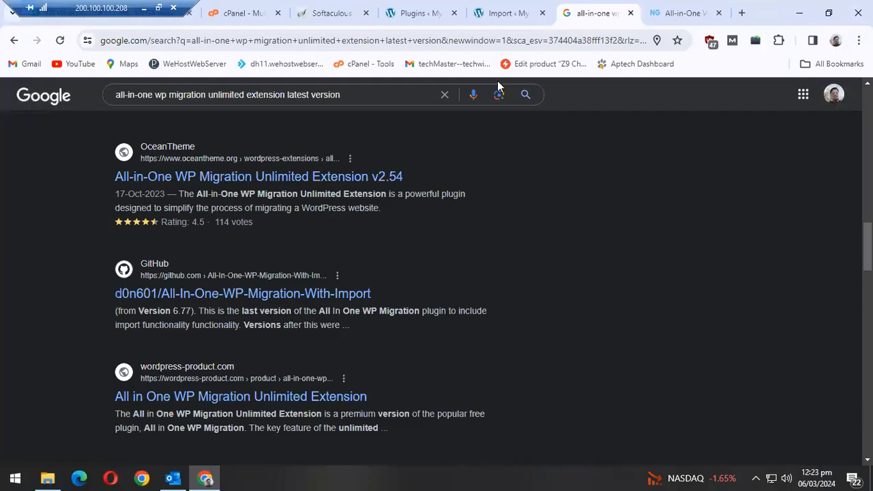
{"action": "scroll", "coordinate": [392, 256], "scroll_direction": "down", "scroll_amount": 4}
{"action": "scroll", "coordinate": [392, 259], "scroll_direction": "down", "scroll_amount": 5}
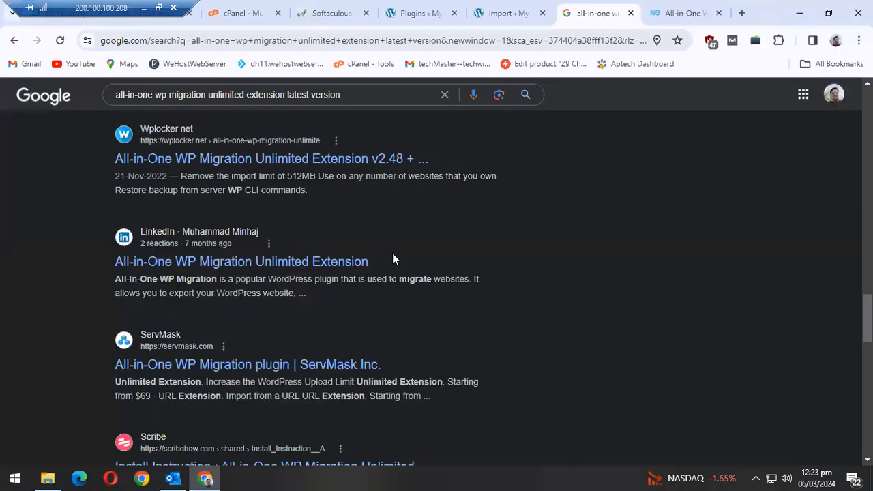
{"action": "scroll", "coordinate": [393, 259], "scroll_direction": "down", "scroll_amount": 2}
{"action": "scroll", "coordinate": [392, 259], "scroll_direction": "up", "scroll_amount": 3}
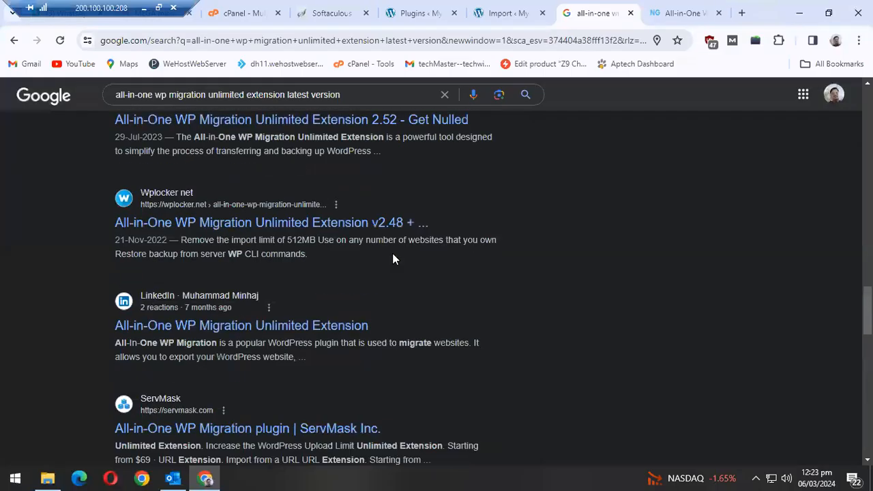
{"action": "scroll", "coordinate": [392, 259], "scroll_direction": "up", "scroll_amount": 1}
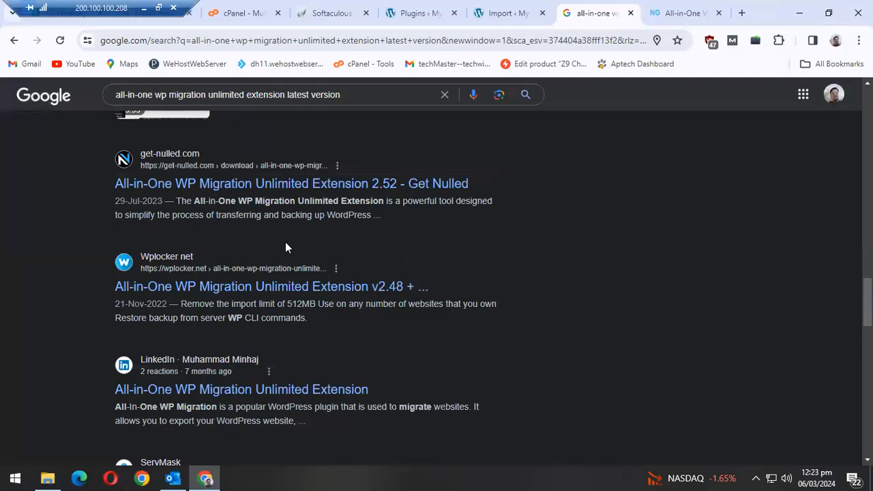
{"action": "scroll", "coordinate": [285, 243], "scroll_direction": "down", "scroll_amount": 2}
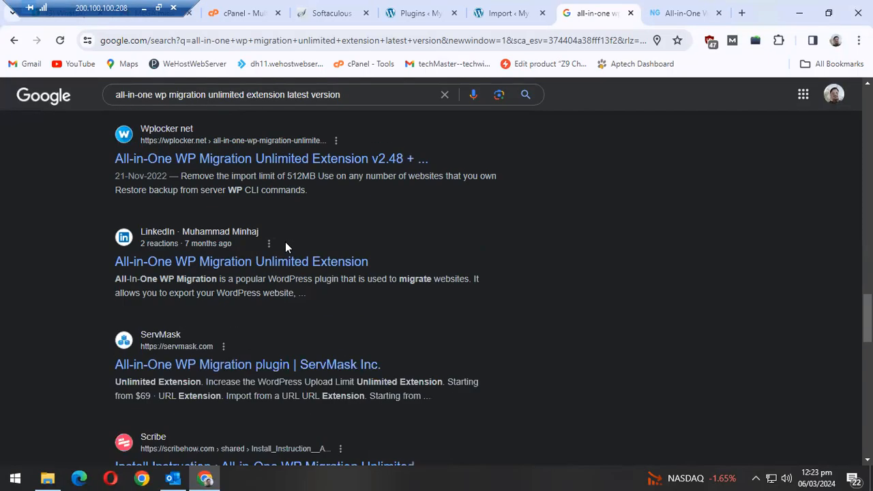
{"action": "scroll", "coordinate": [285, 243], "scroll_direction": "down", "scroll_amount": 2}
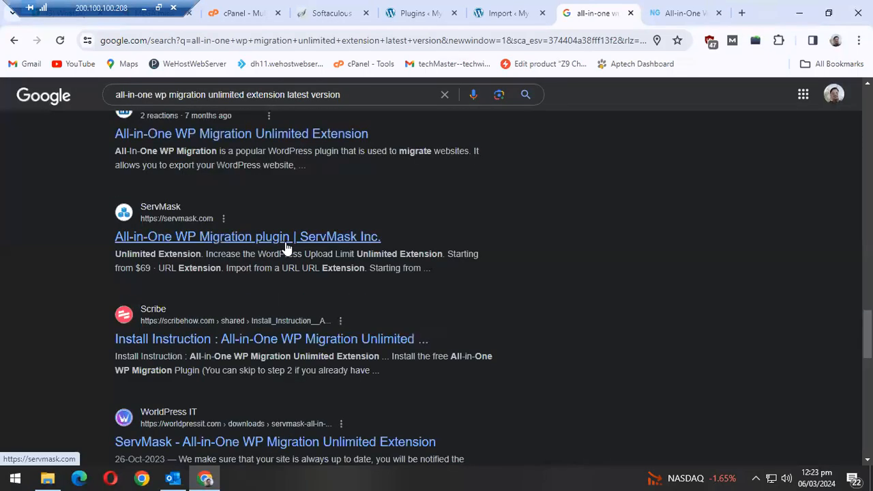
{"action": "scroll", "coordinate": [285, 248], "scroll_direction": "down", "scroll_amount": 2}
{"action": "left_click", "coordinate": [505, 13]}
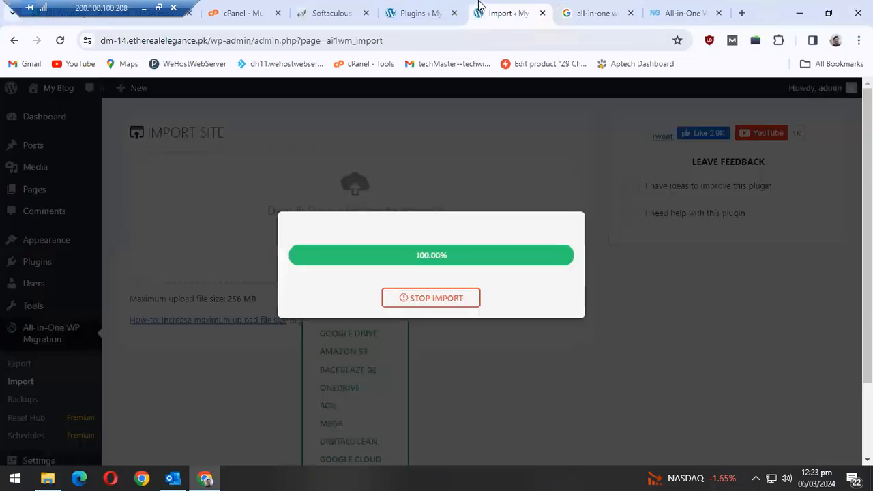
{"action": "left_click", "coordinate": [144, 8]}
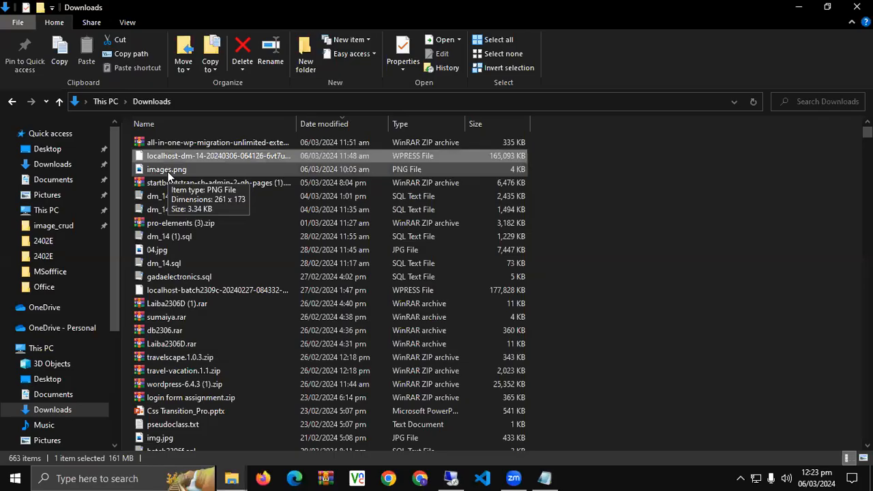